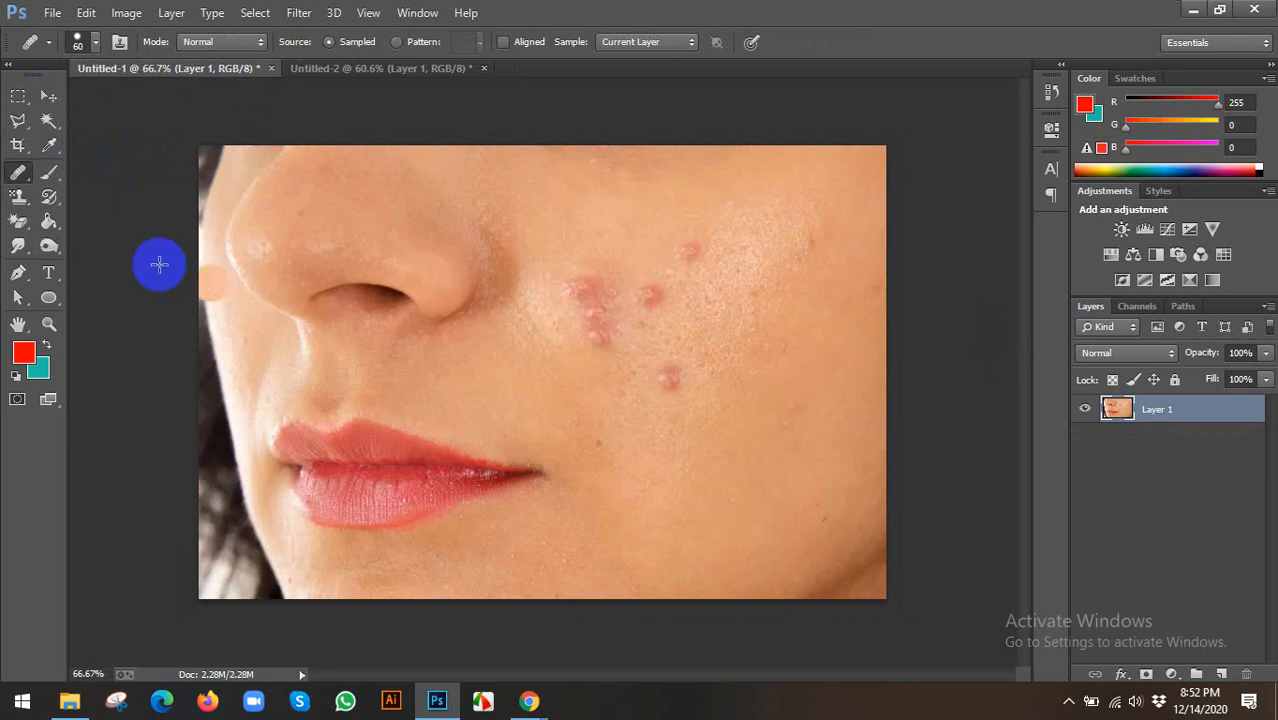
left_click(48, 95)
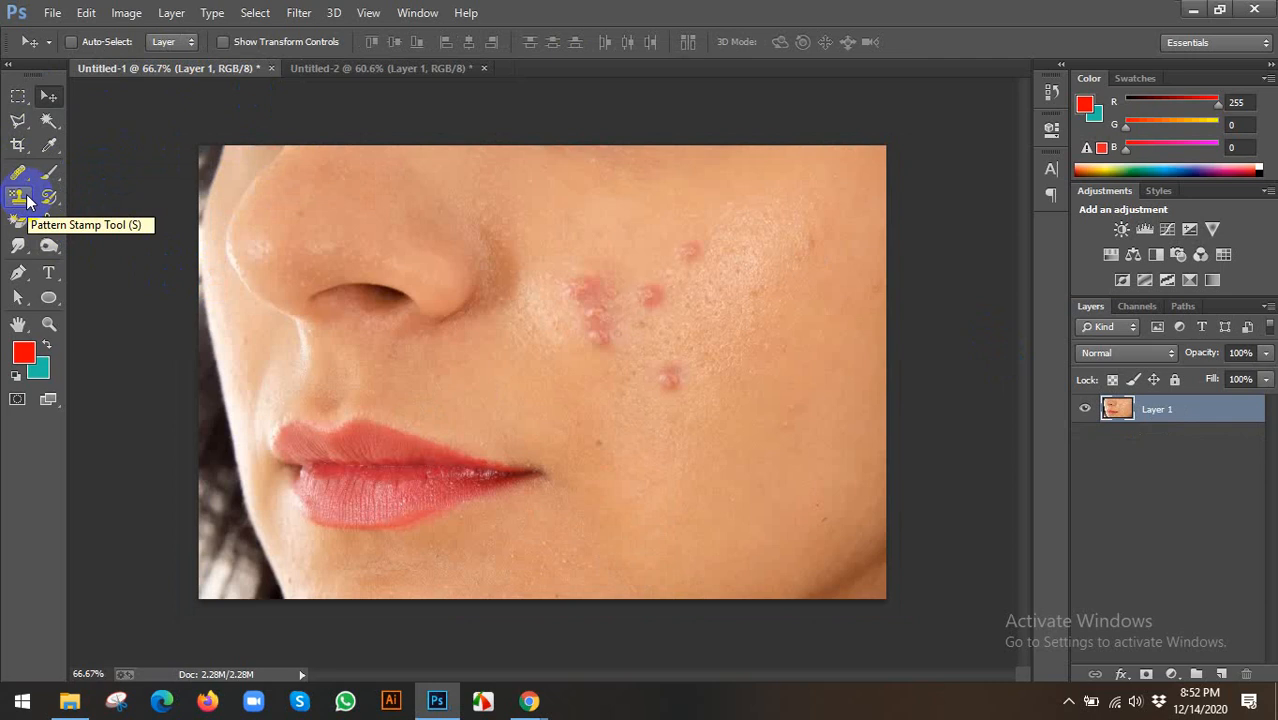
left_click(18, 173)
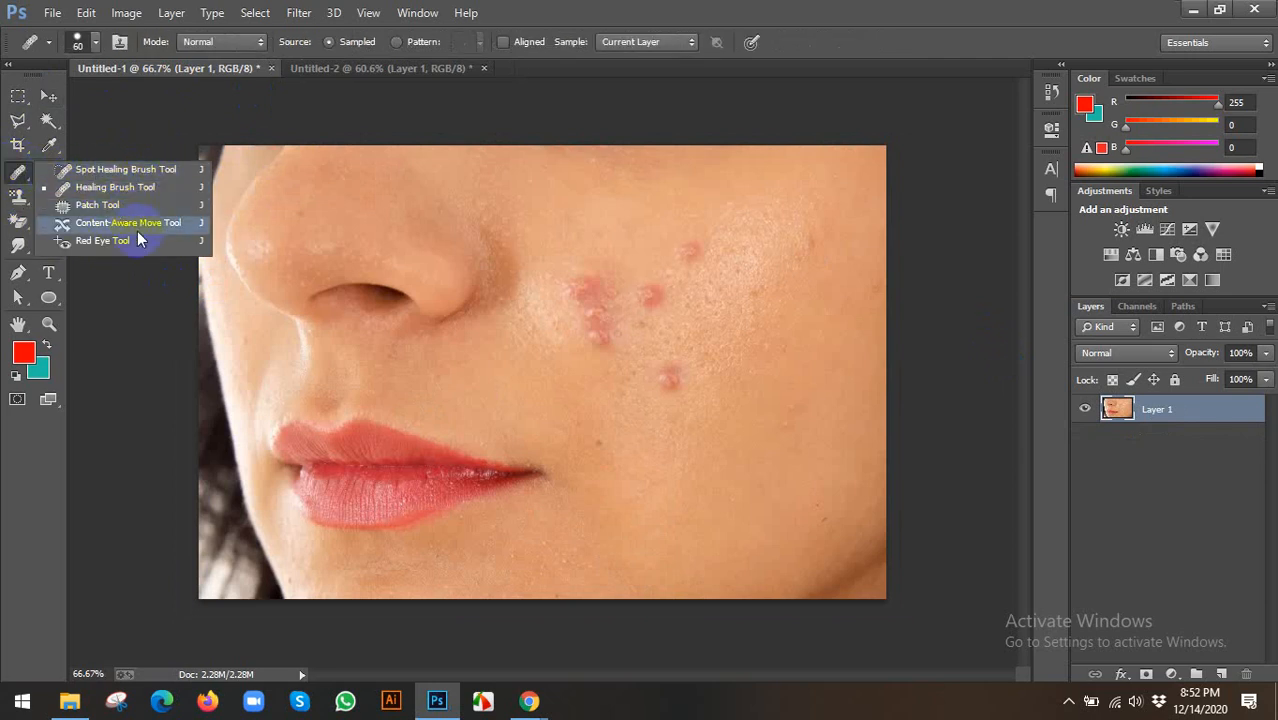
left_click(18, 196)
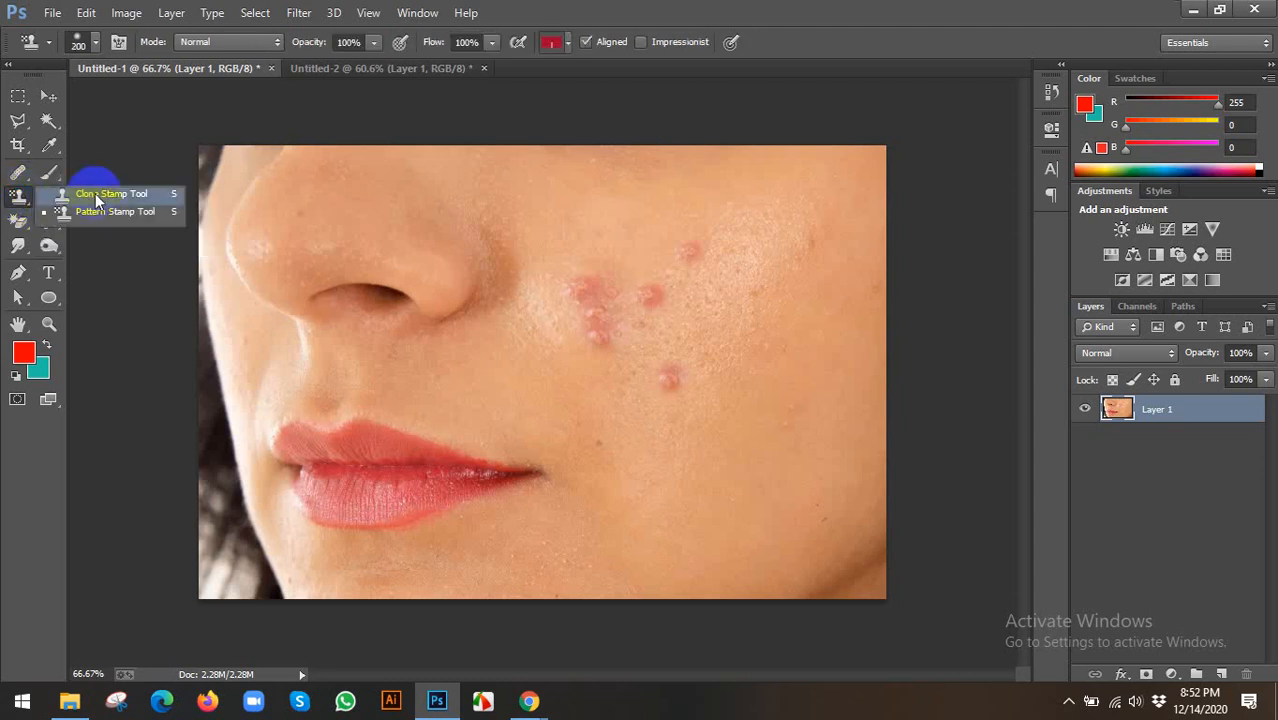
left_click(48, 196)
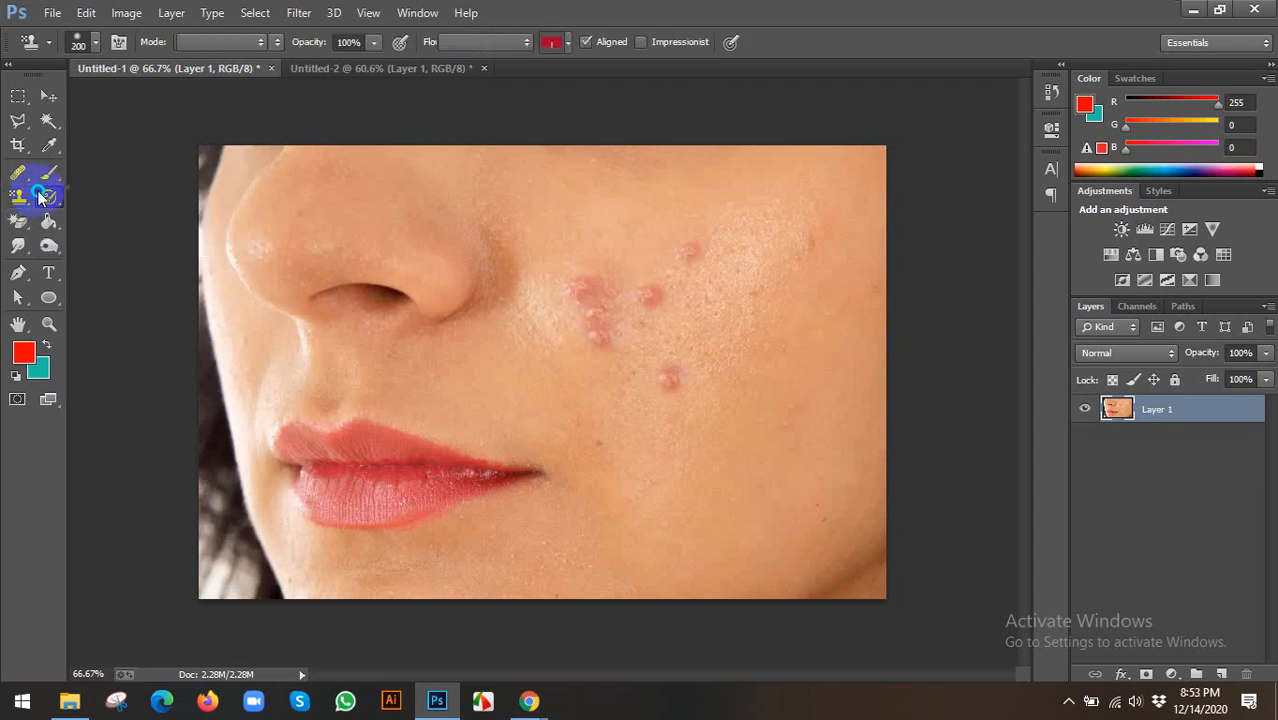
left_click(17, 198)
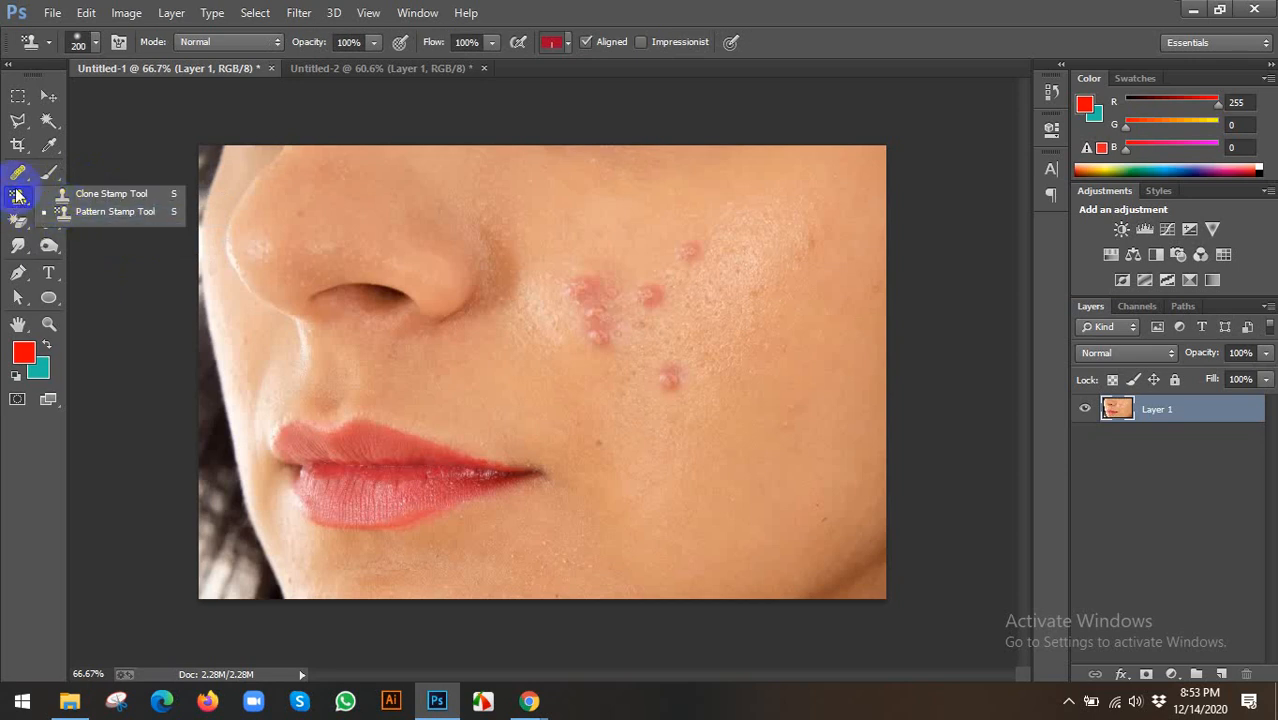
left_click(15, 175)
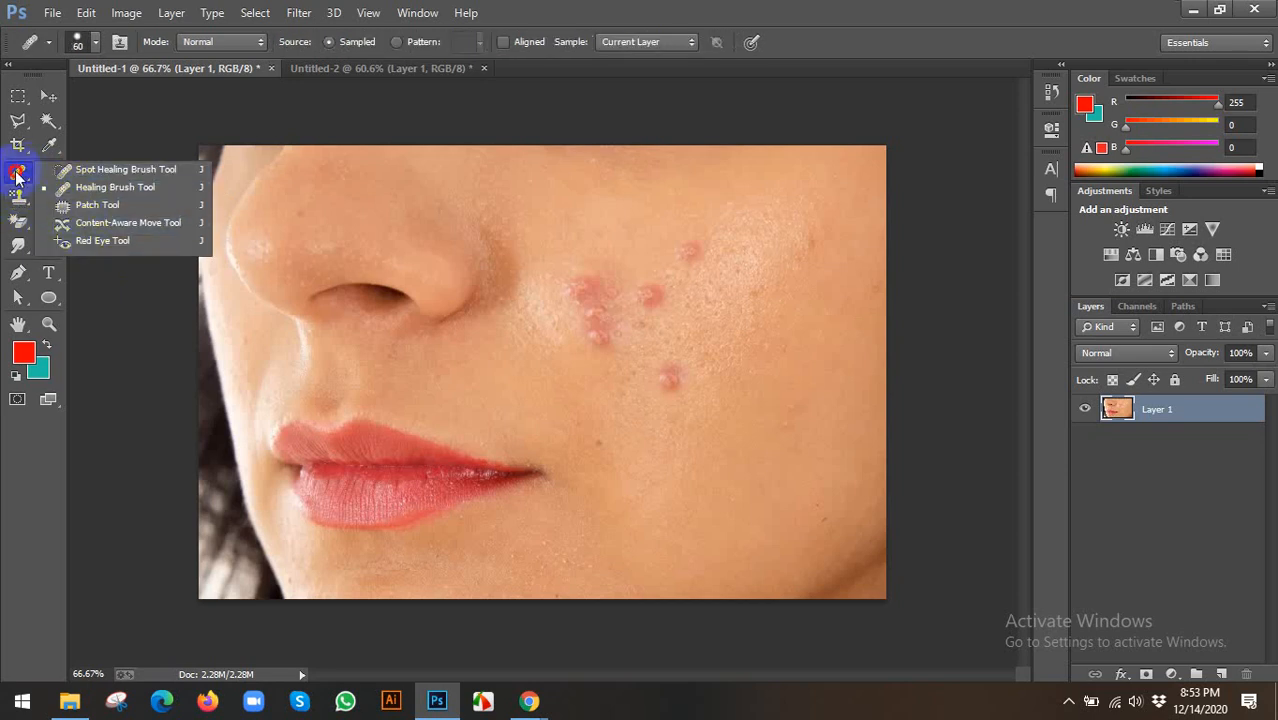
left_click(126, 12)
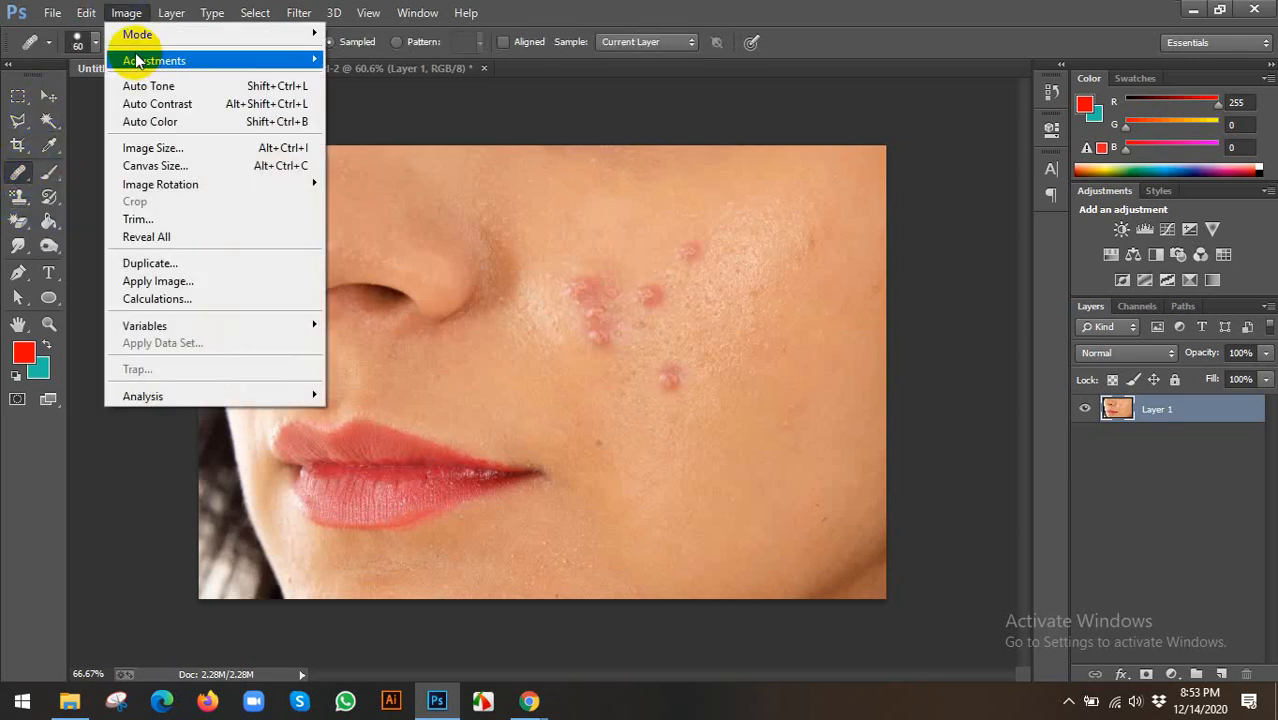
mouse_move(138, 61)
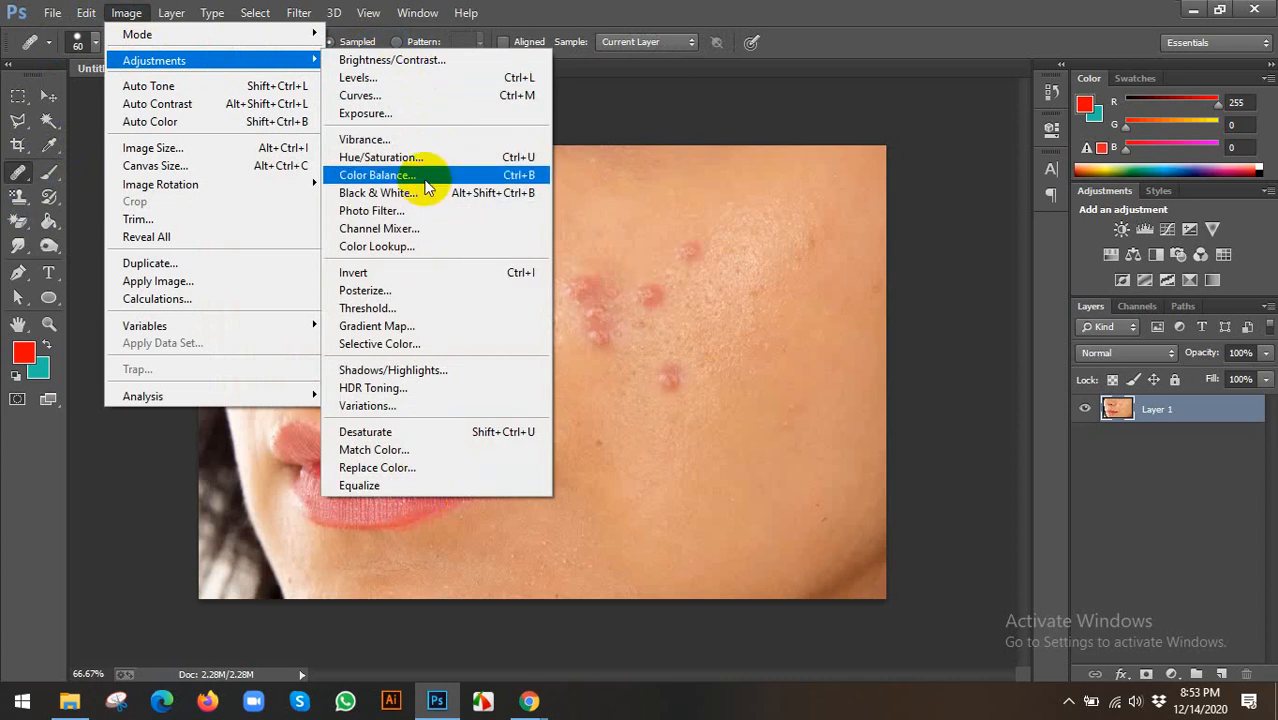
left_click(813, 49)
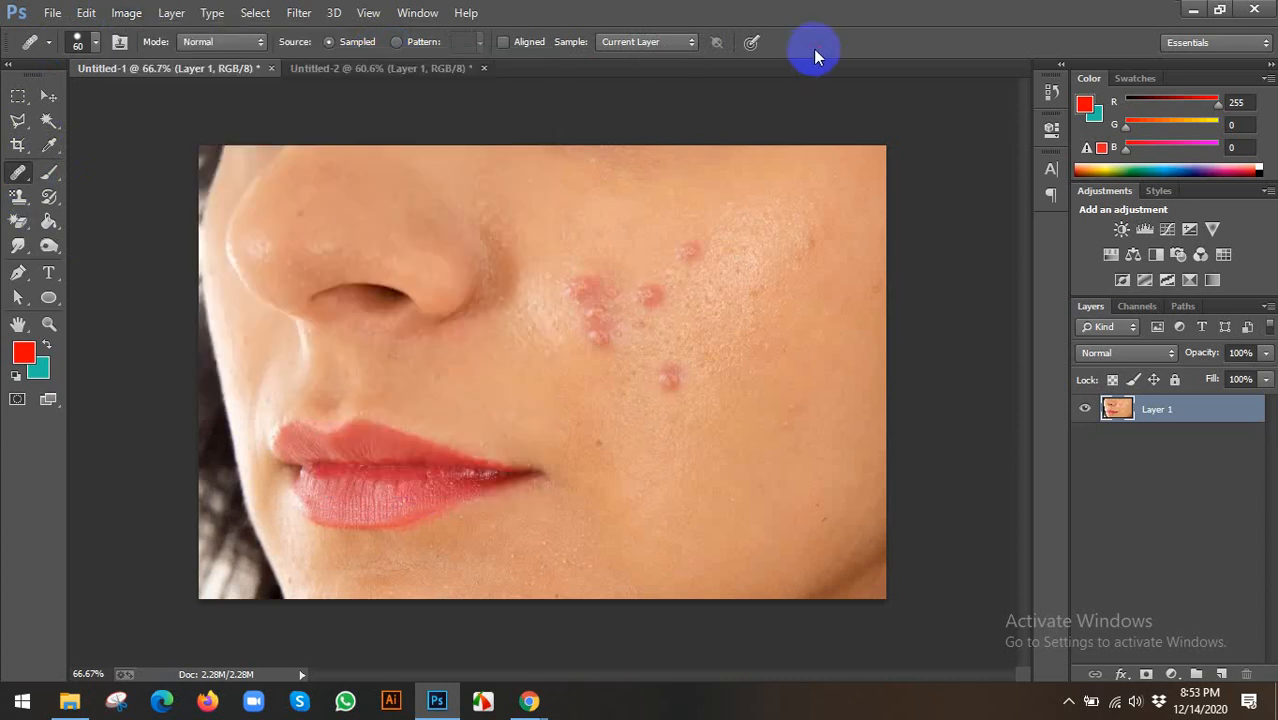
Step: Activate the Spot Healing Brush and set its brush size to about 50 px
right_click(18, 172)
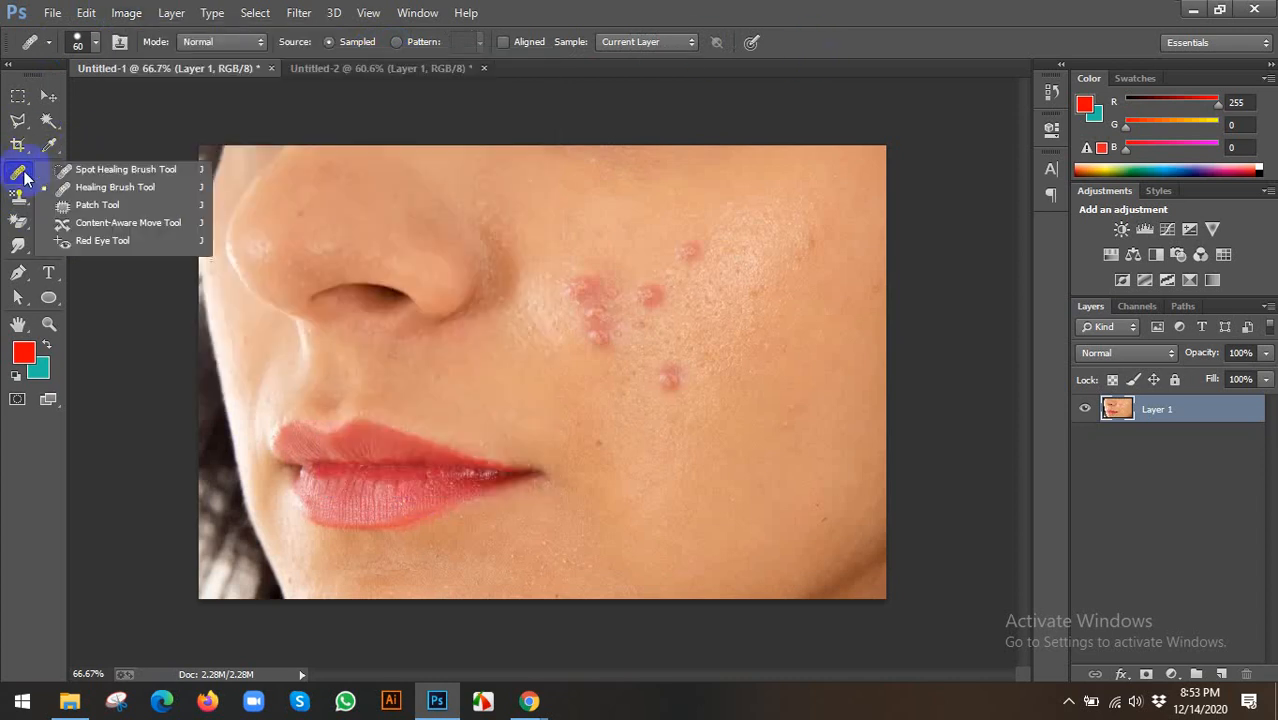
left_click(111, 170)
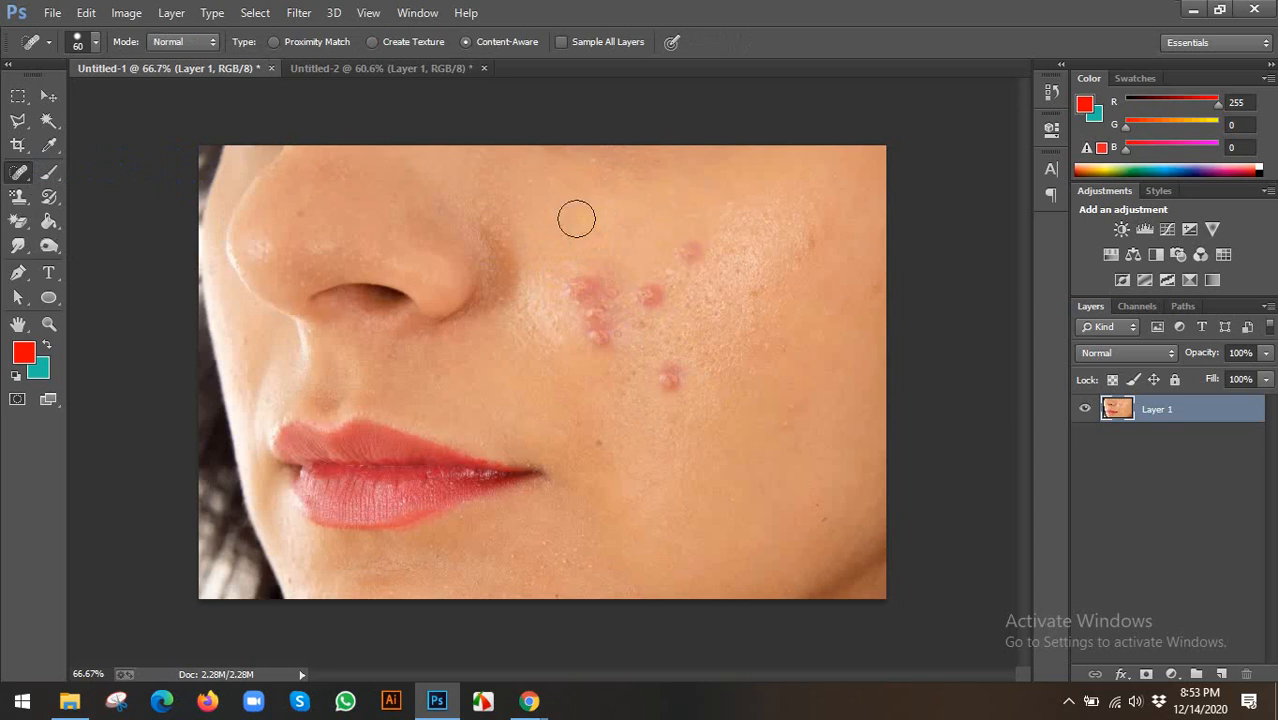
left_click(88, 45)
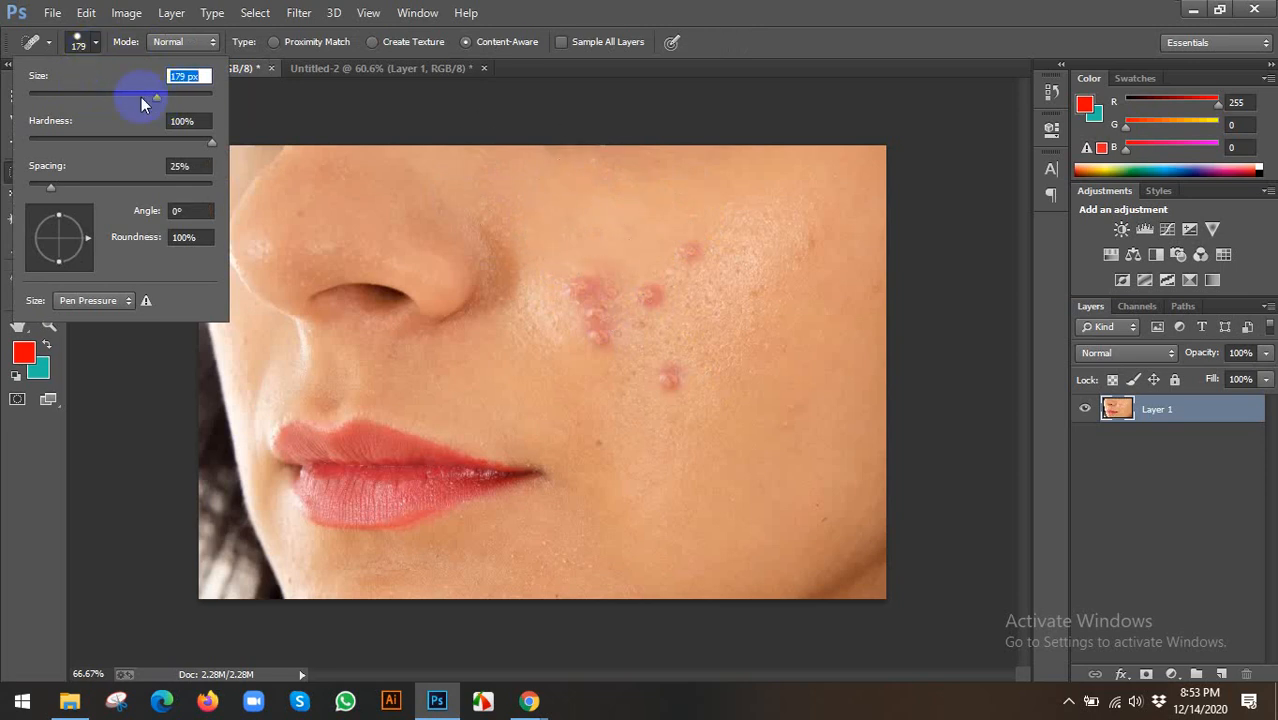
left_click_drag(84, 95, 61, 95)
left_click(694, 130)
Step: Heal the three isolated pimples on the cheek with the content-aware Spot Healing Brush
left_click(682, 253)
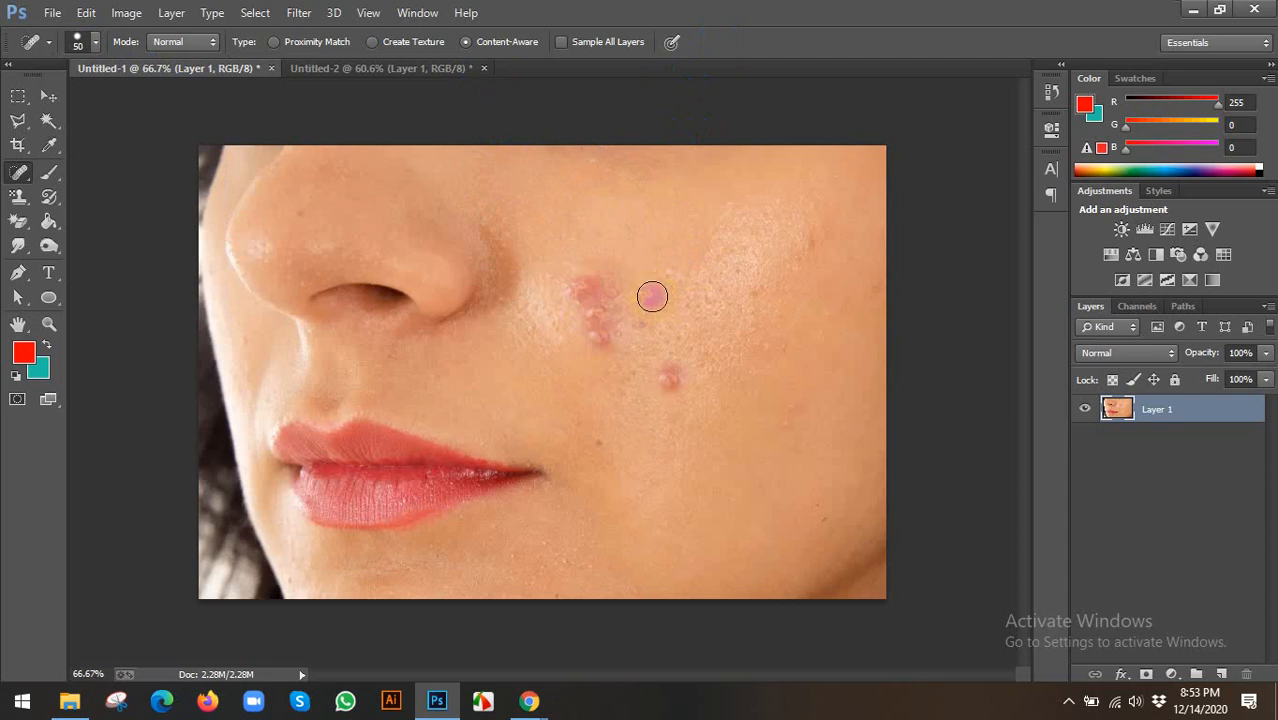
left_click(648, 291)
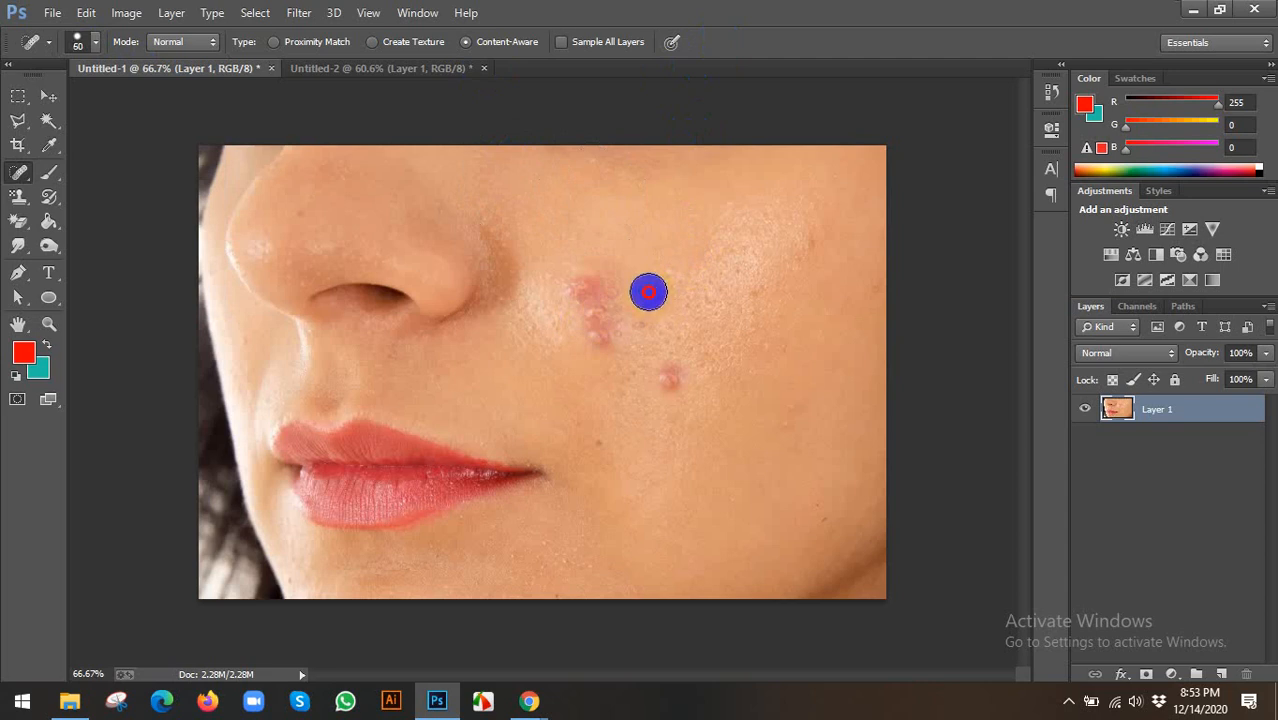
left_click(664, 375)
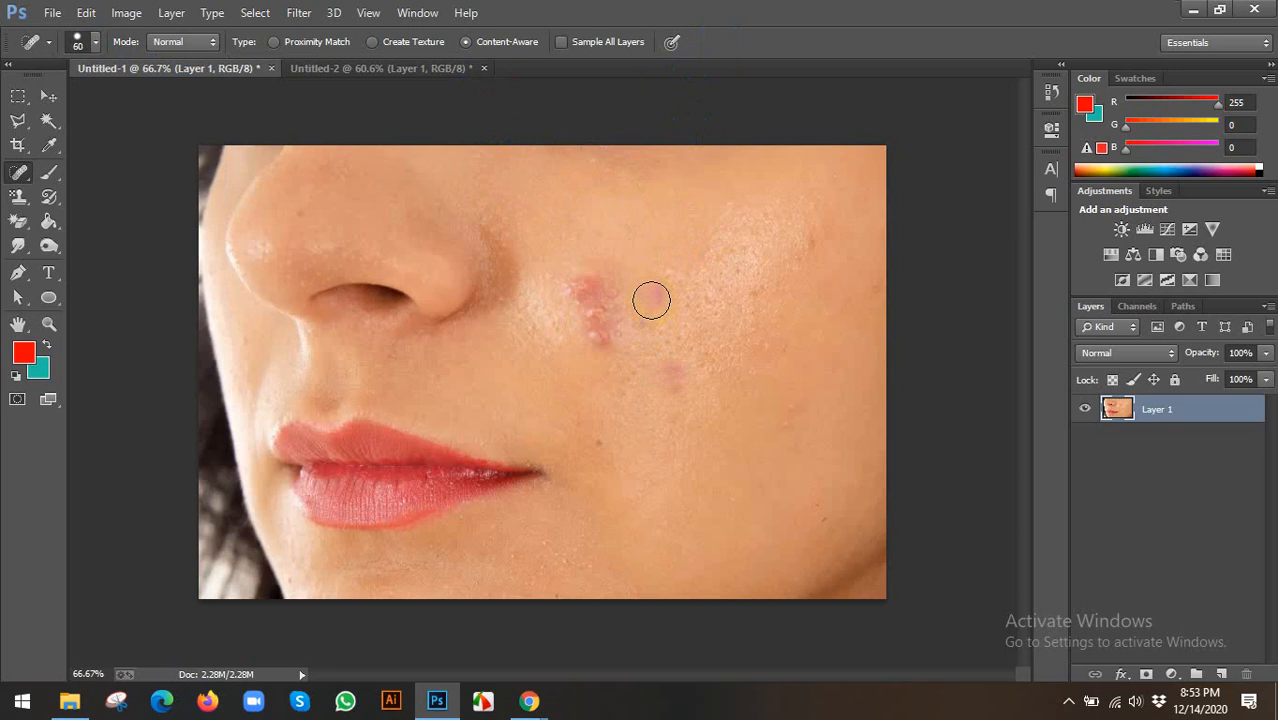
left_click(668, 371)
left_click(656, 296)
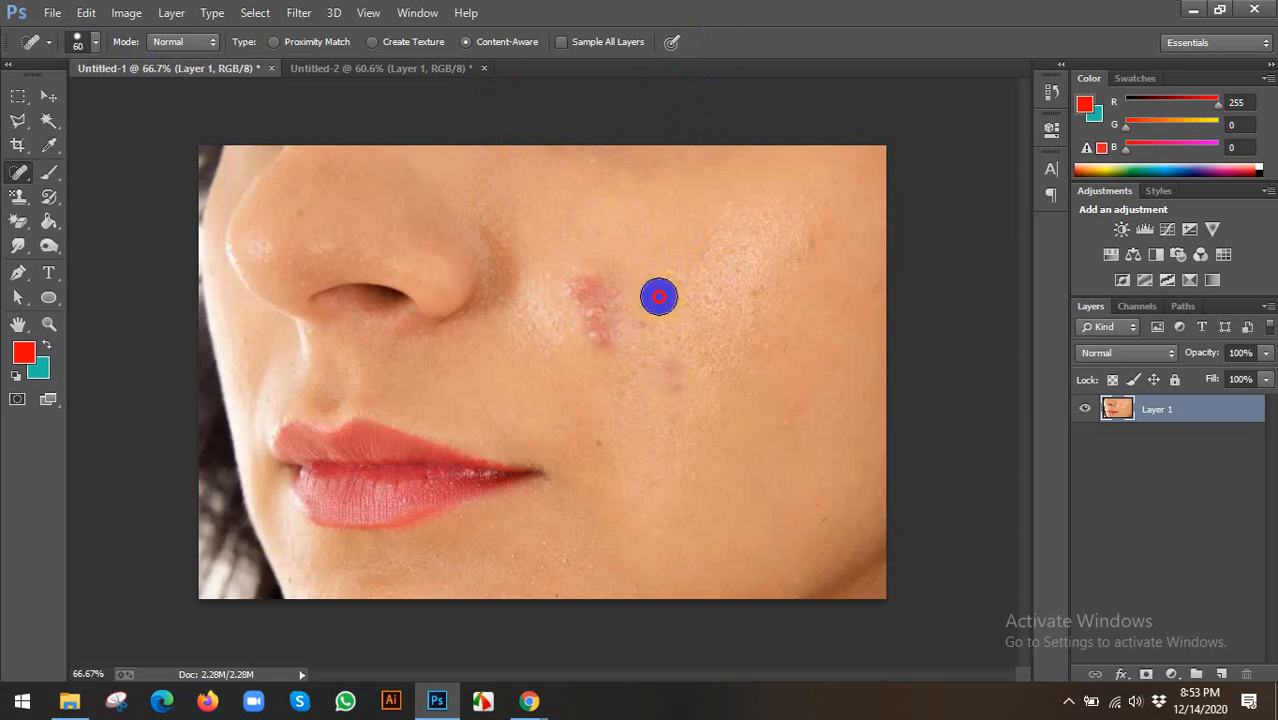
Step: Heal the cluster of pimples beside the nose and touch up the remaining mark on the cheek
left_click(600, 334)
left_click(589, 292)
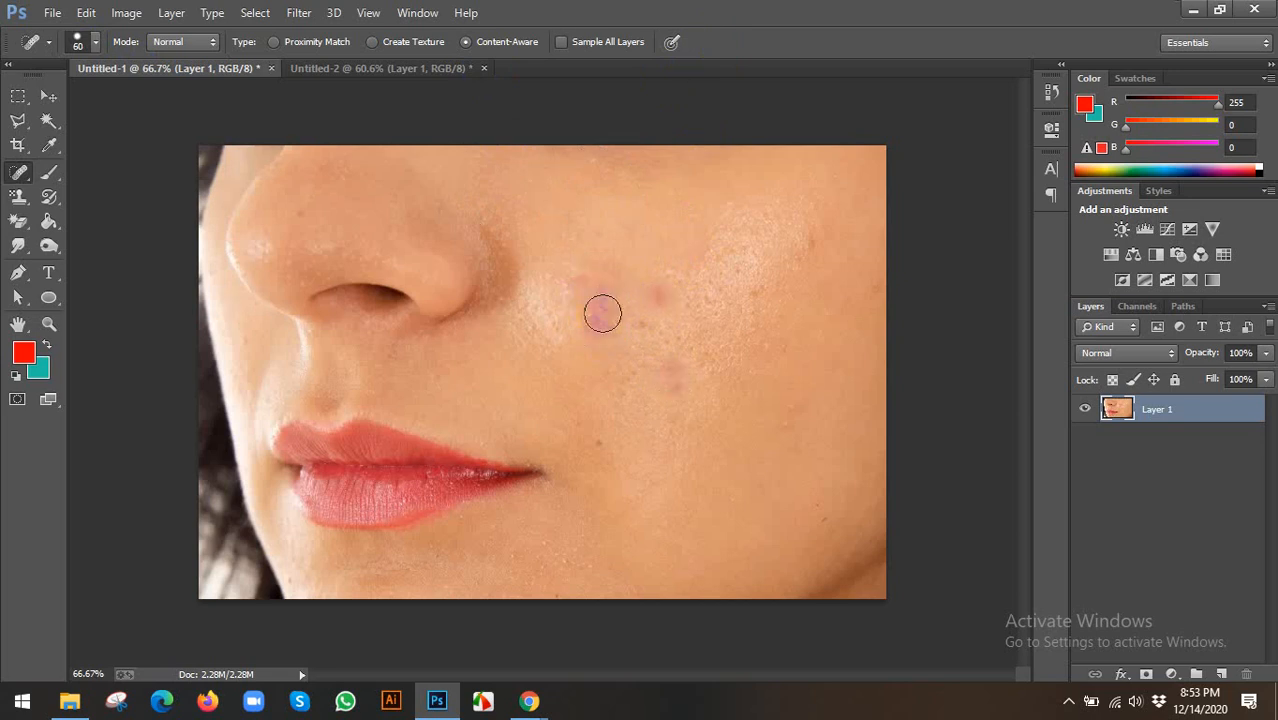
left_click(573, 280)
left_click(588, 320)
left_click(615, 308)
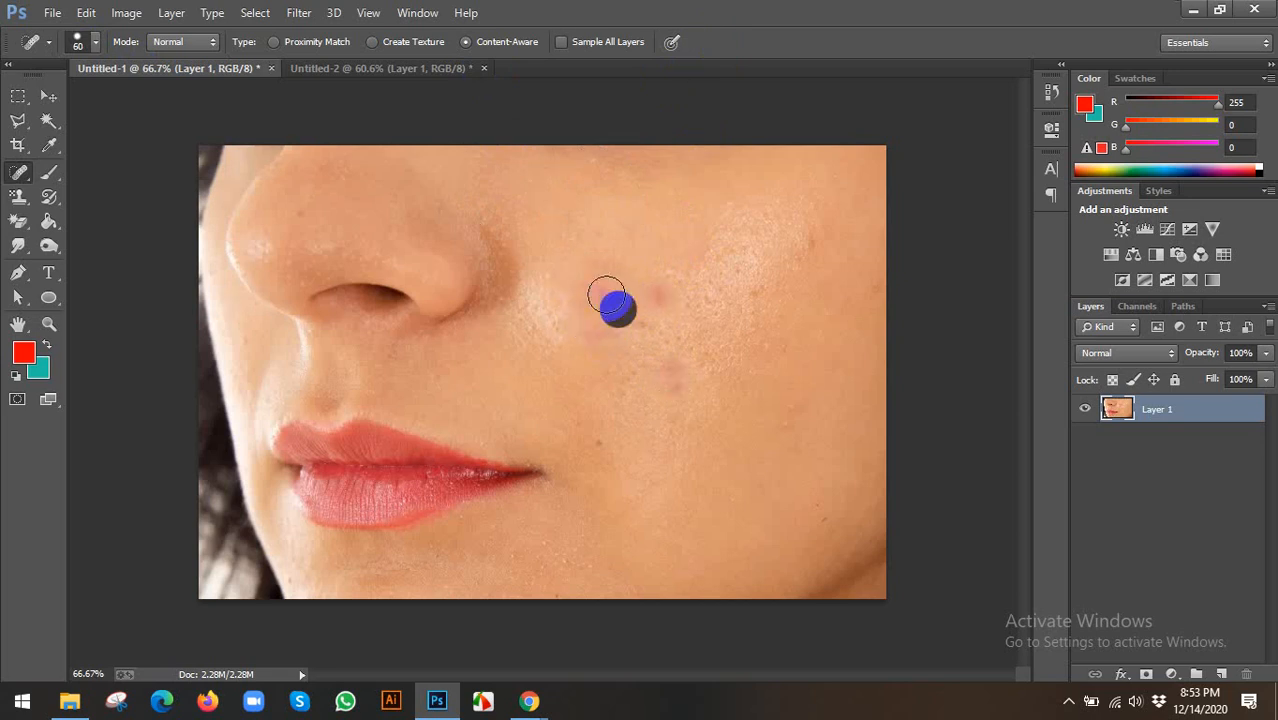
left_click(661, 293)
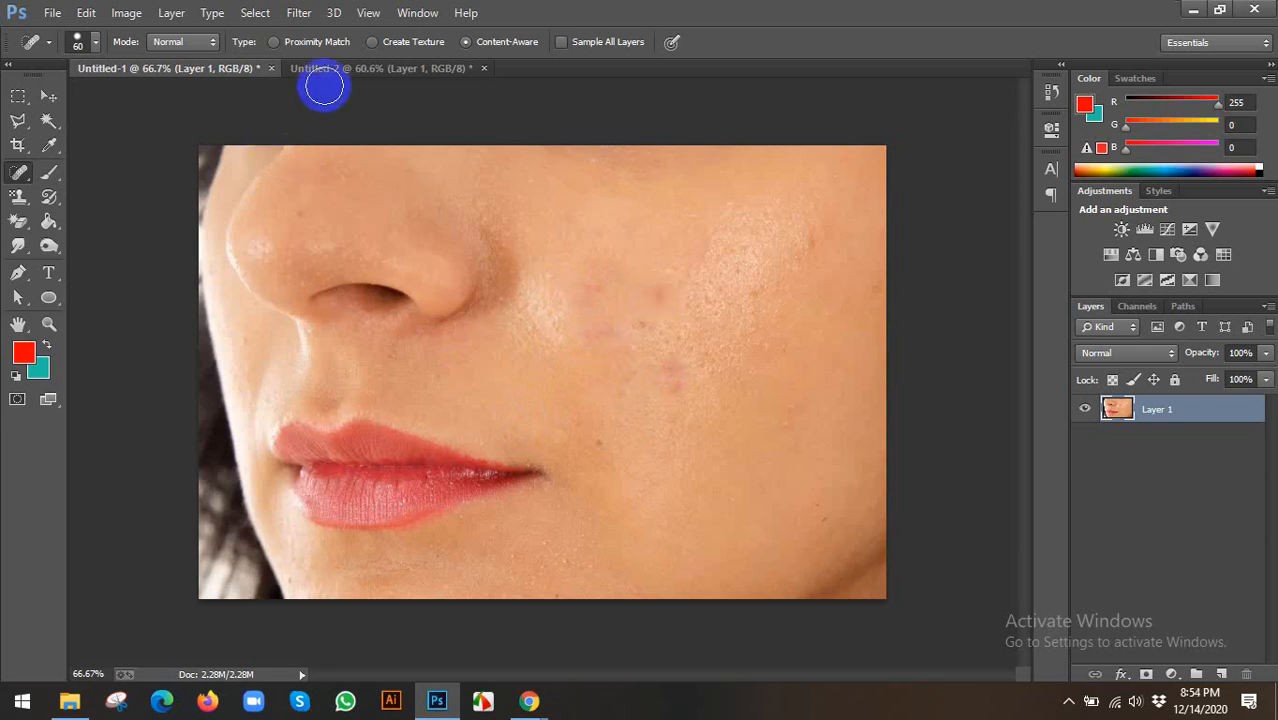
left_click(322, 69)
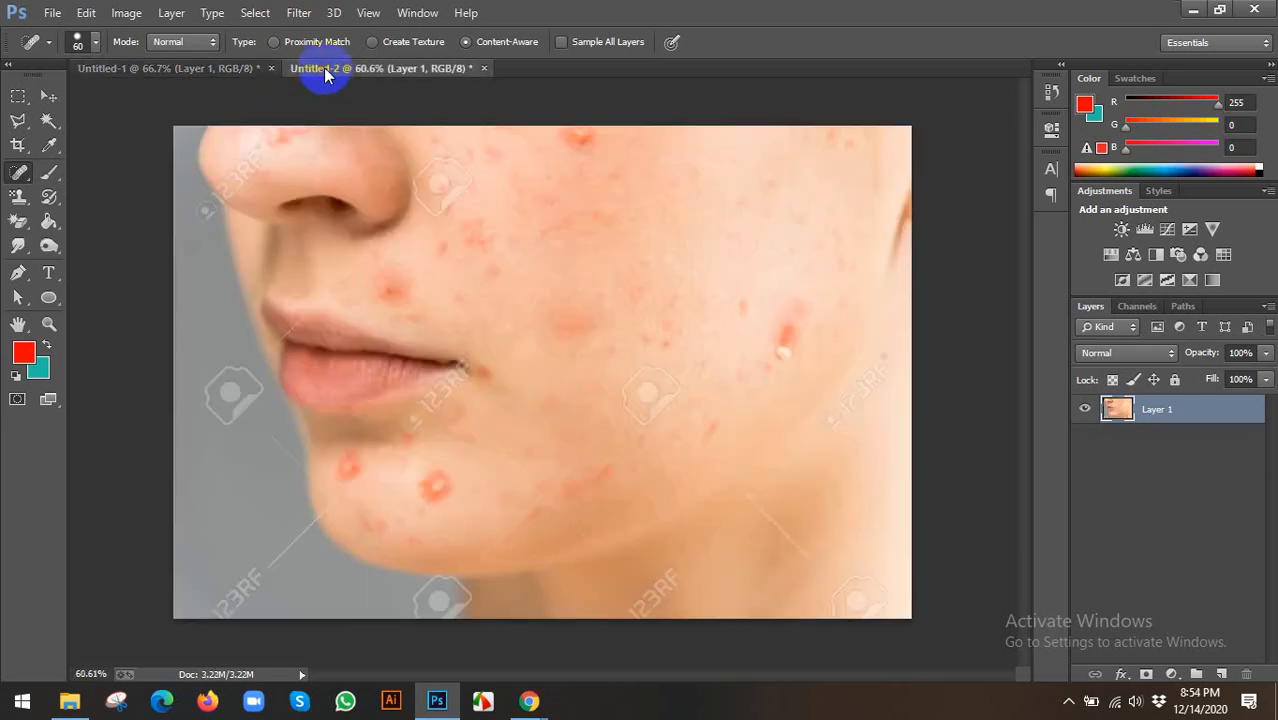
right_click(18, 172)
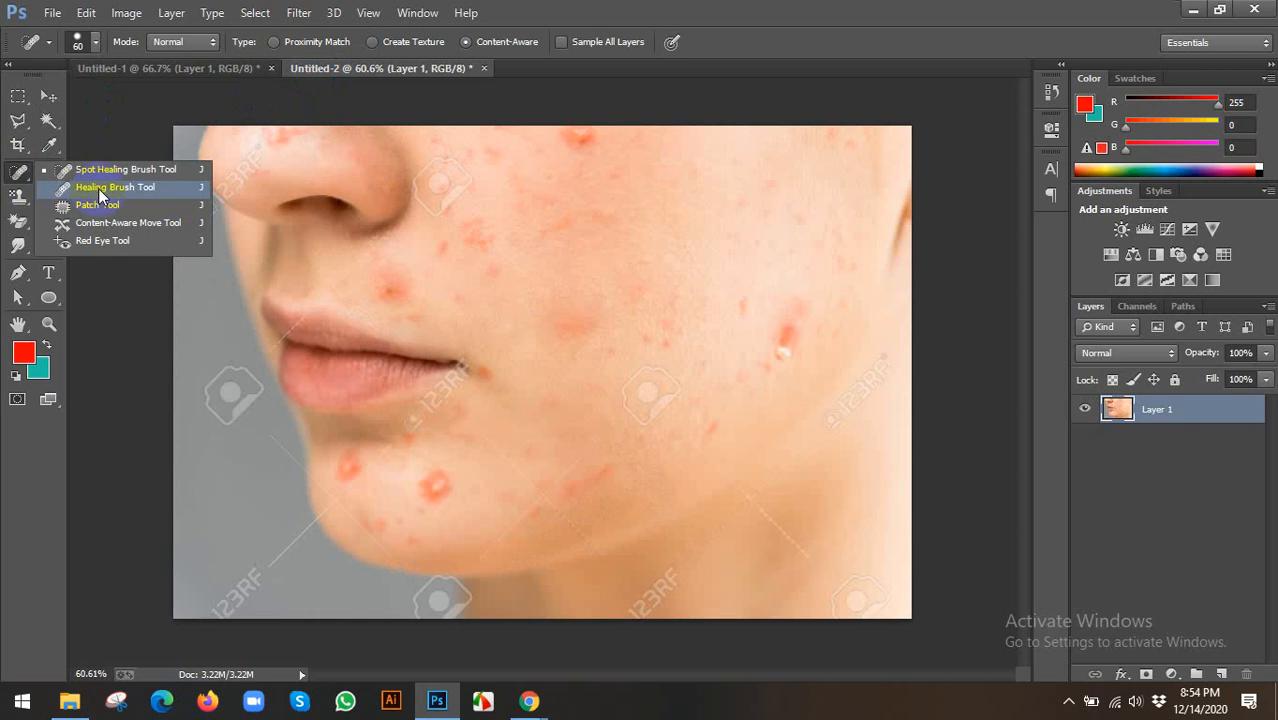
left_click(49, 95)
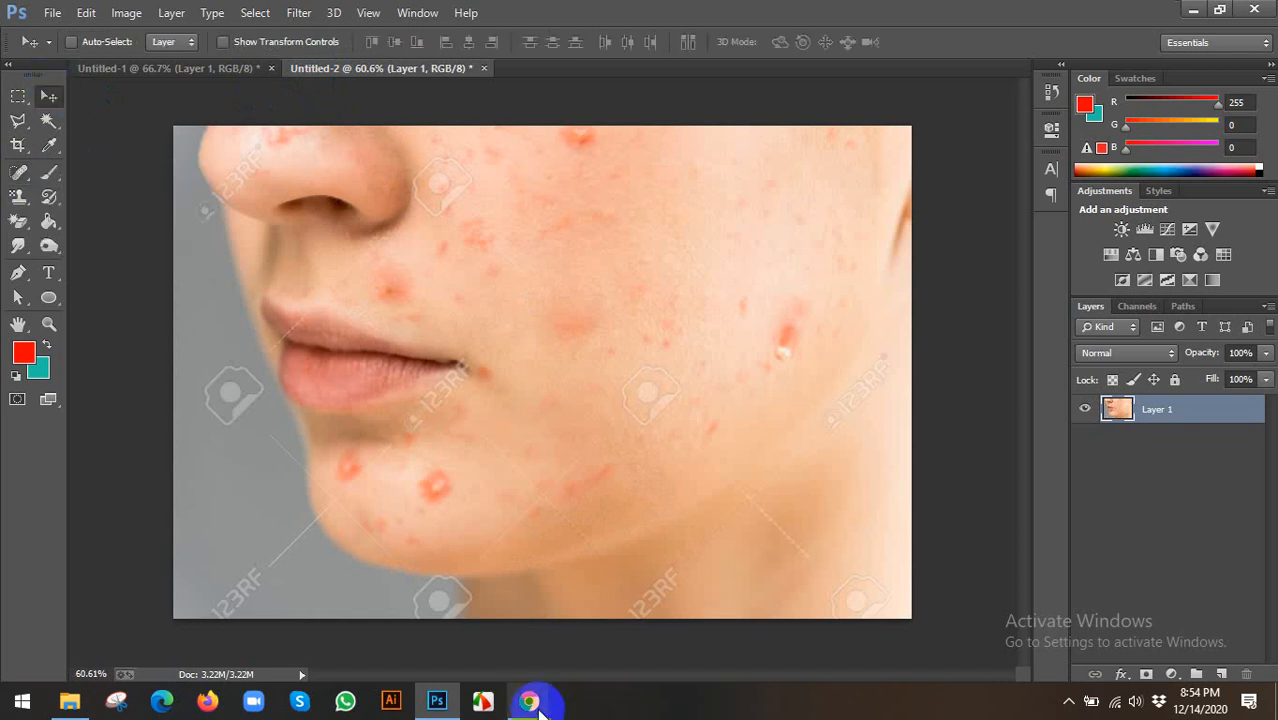
Step: Switch to Chrome and copy the 123RF close-up photo of the young brunette woman with pimples from the related image results
mouse_move(530, 703)
left_click(471, 662)
scroll(900, 415, "down", 3)
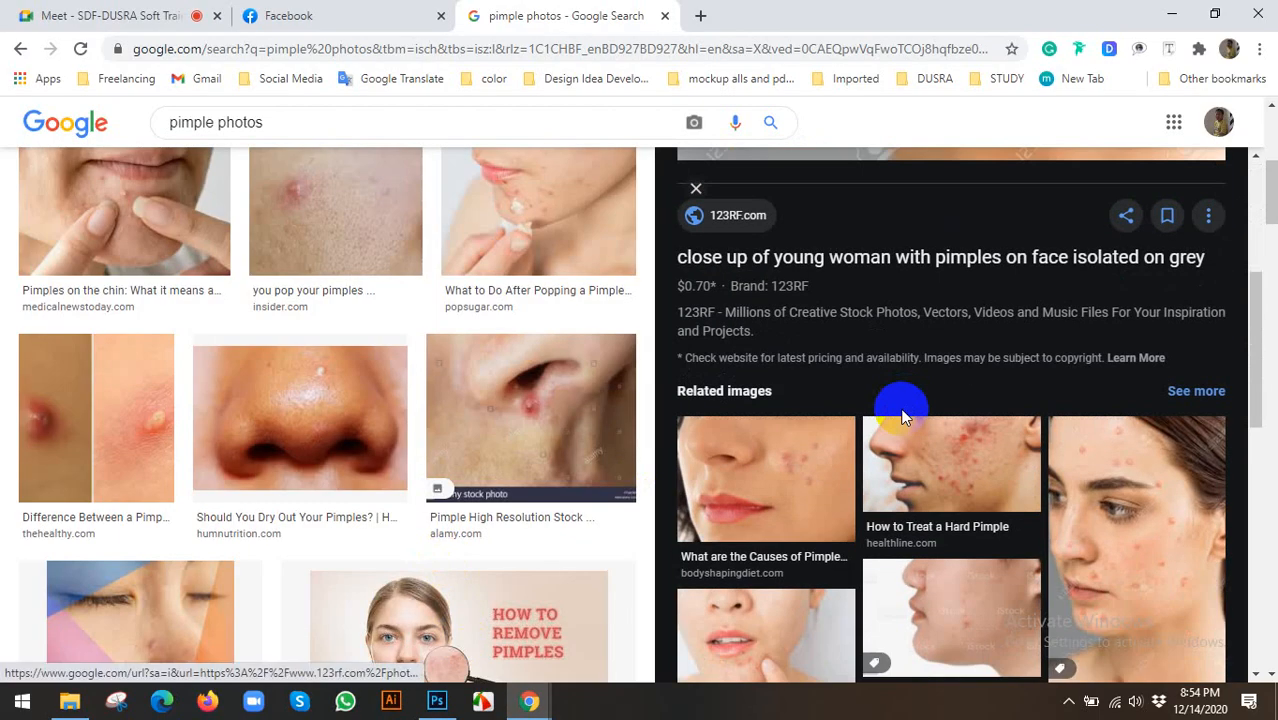
scroll(1040, 468, "down", 3)
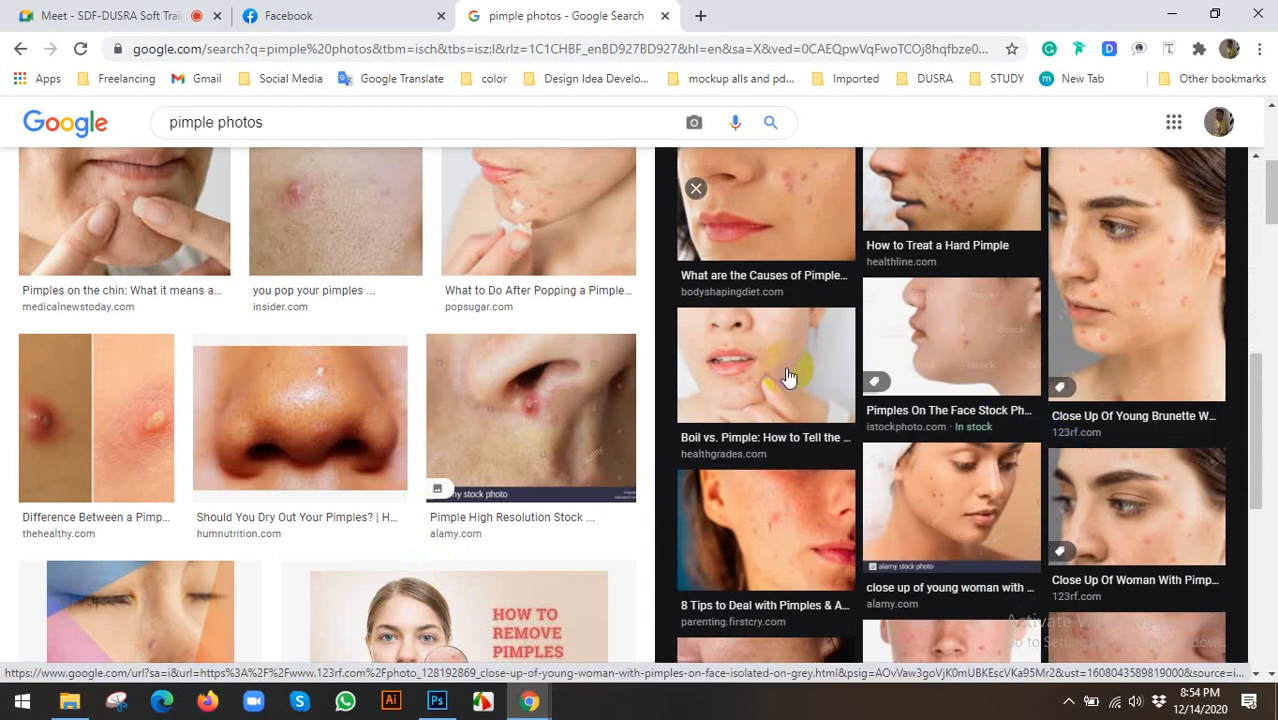
left_click(1178, 271)
scroll(995, 375, "down", 4)
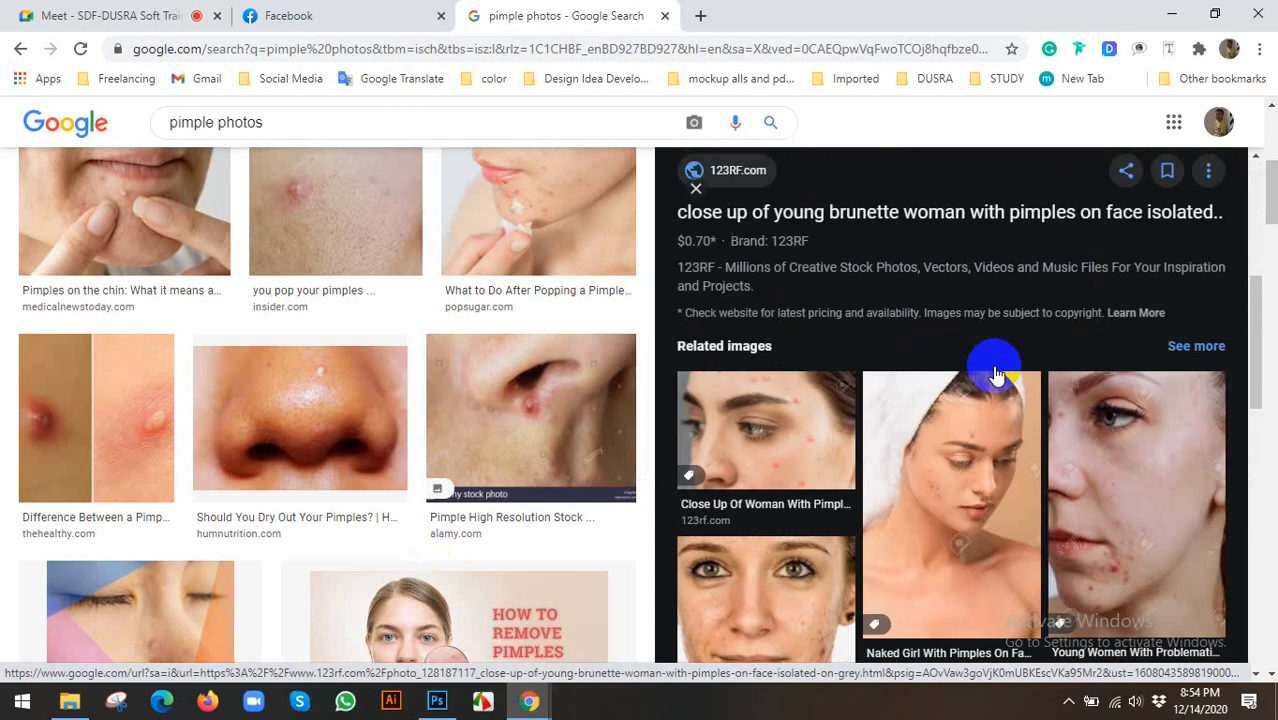
scroll(975, 398, "down", 4)
left_click(1110, 352)
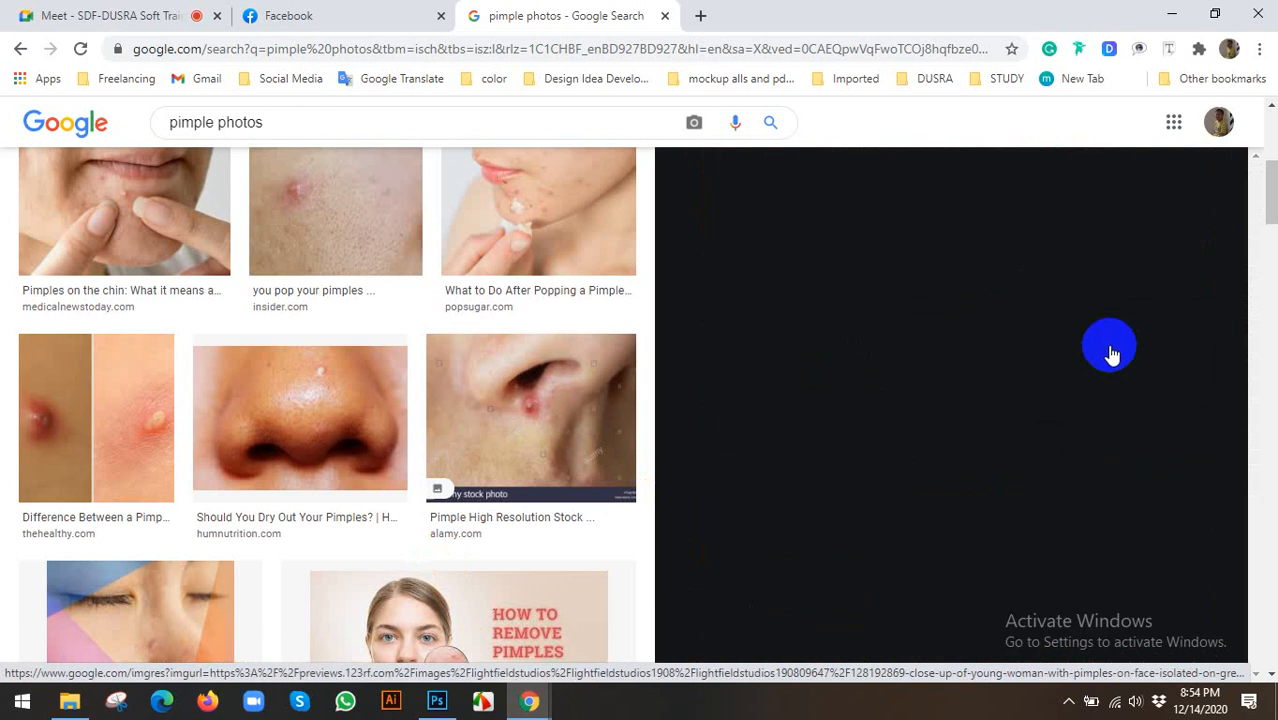
scroll(1037, 337, "down", 4)
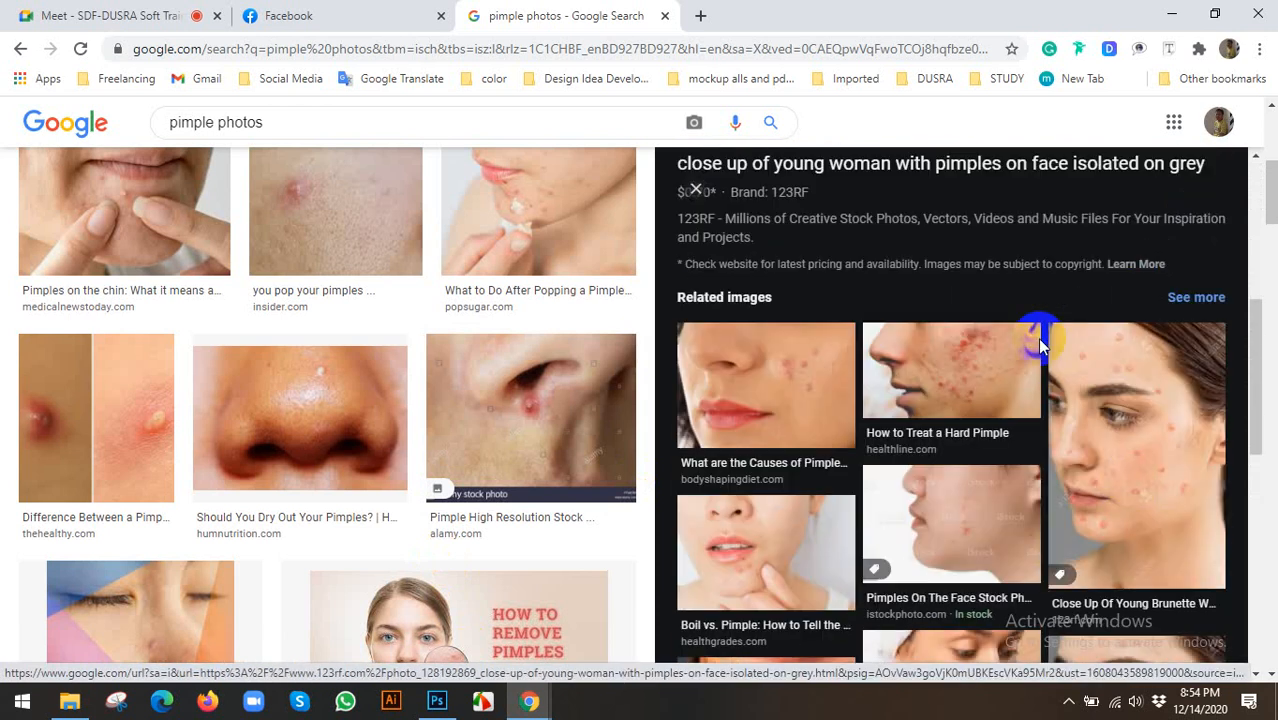
left_click(1137, 502)
right_click(927, 352)
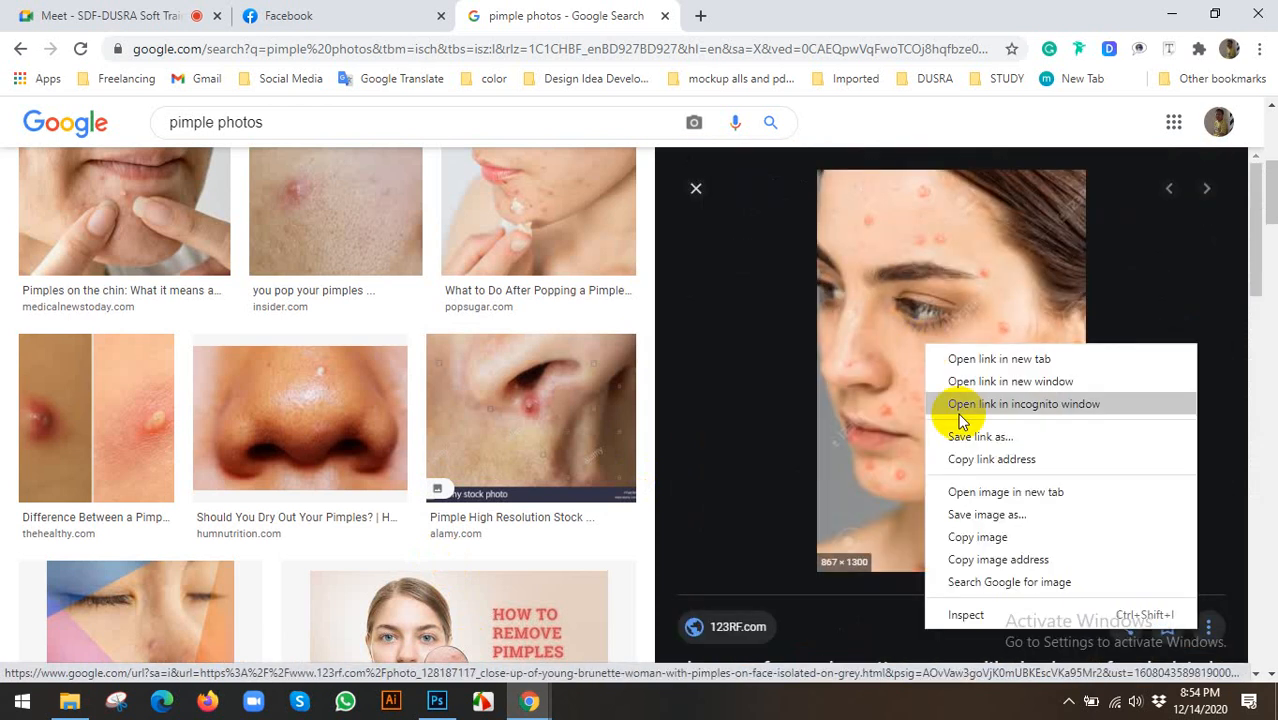
left_click(965, 534)
Step: Switch to Photoshop and paste the copied photo into a new document created with the default clipboard dimensions
left_click(436, 700)
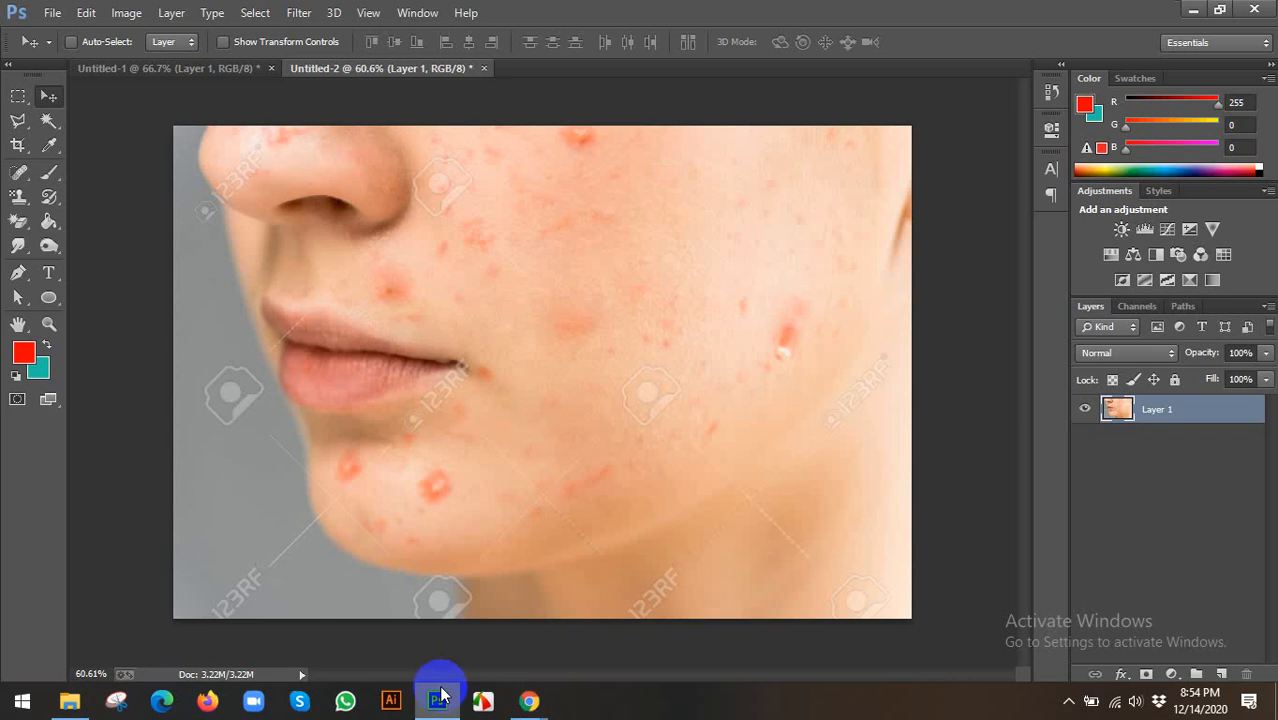
key("ctrl+n")
key("Return")
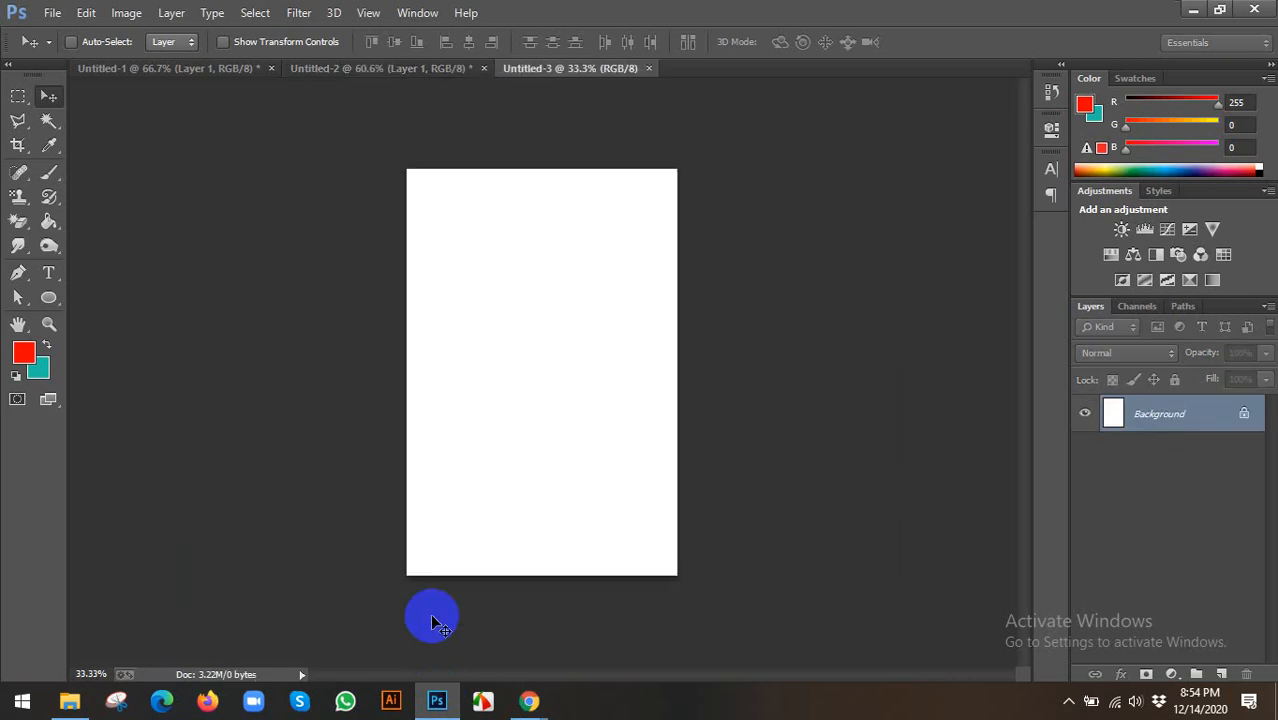
key("ctrl+v")
Step: Delete the white Background layer and duplicate the pasted photo layer
left_click(1153, 451)
key("Delete")
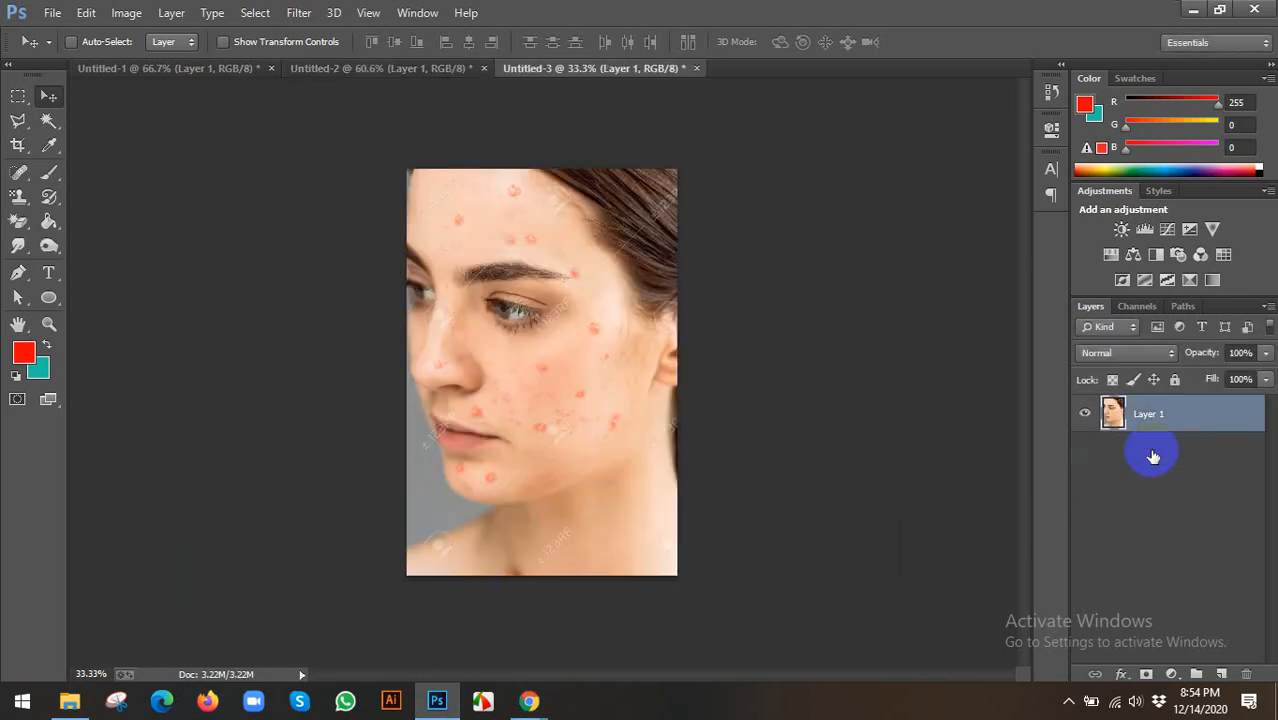
key("ctrl+j")
Step: Heal the large pimple on the upper forehead with the Healing Brush at size 45
scroll(625, 289, "up", 2)
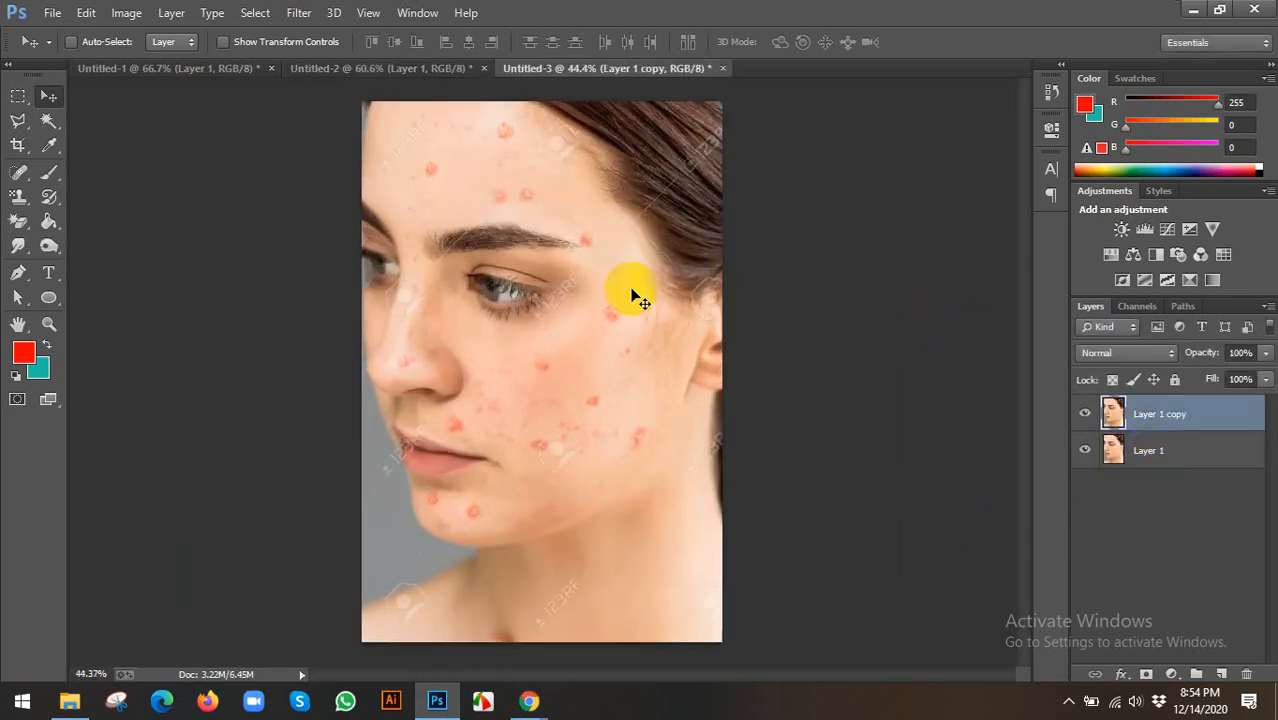
scroll(628, 260, "up", 4)
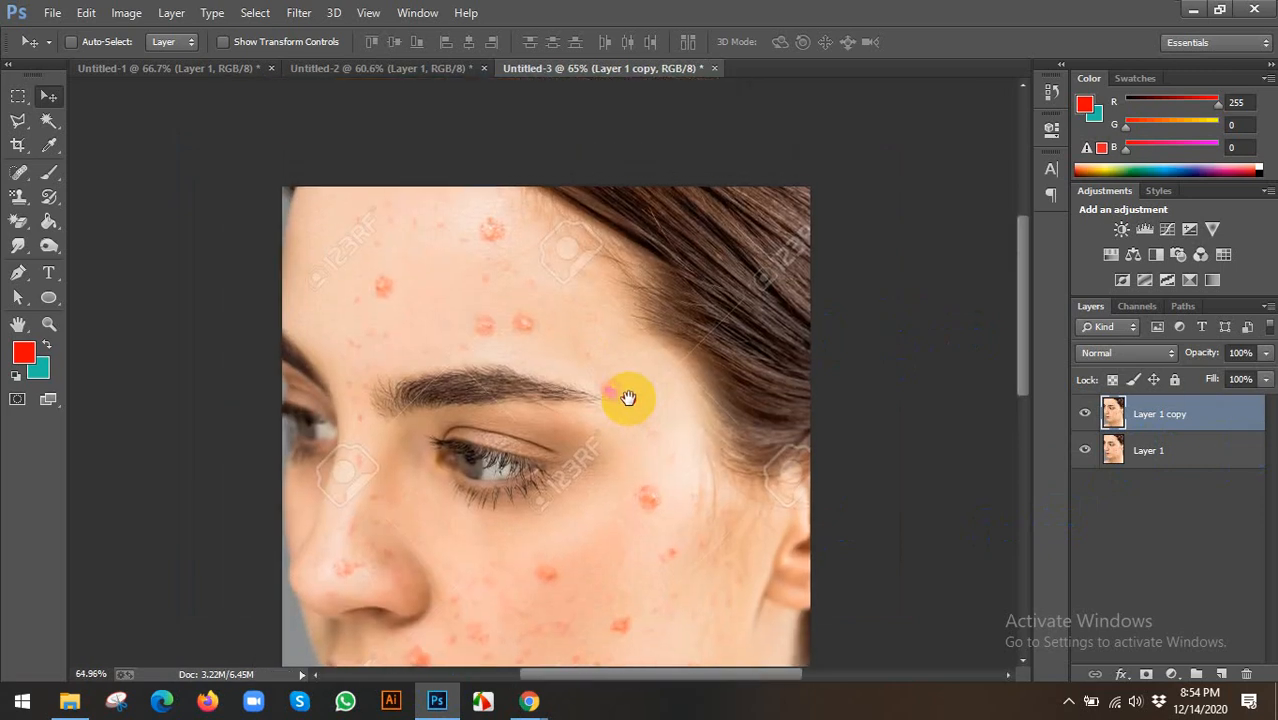
scroll(180, 190, "up", 2)
left_click(18, 172)
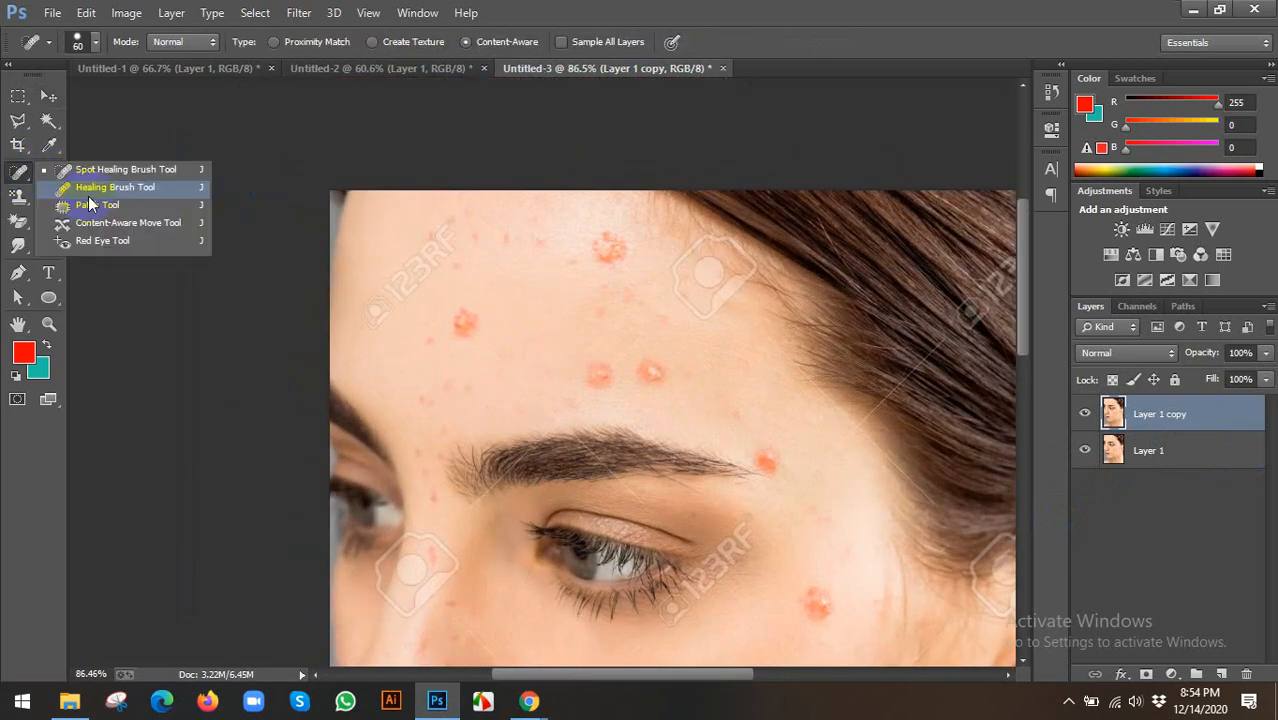
left_click(89, 192)
left_click_drag(301, 250, 207, 232)
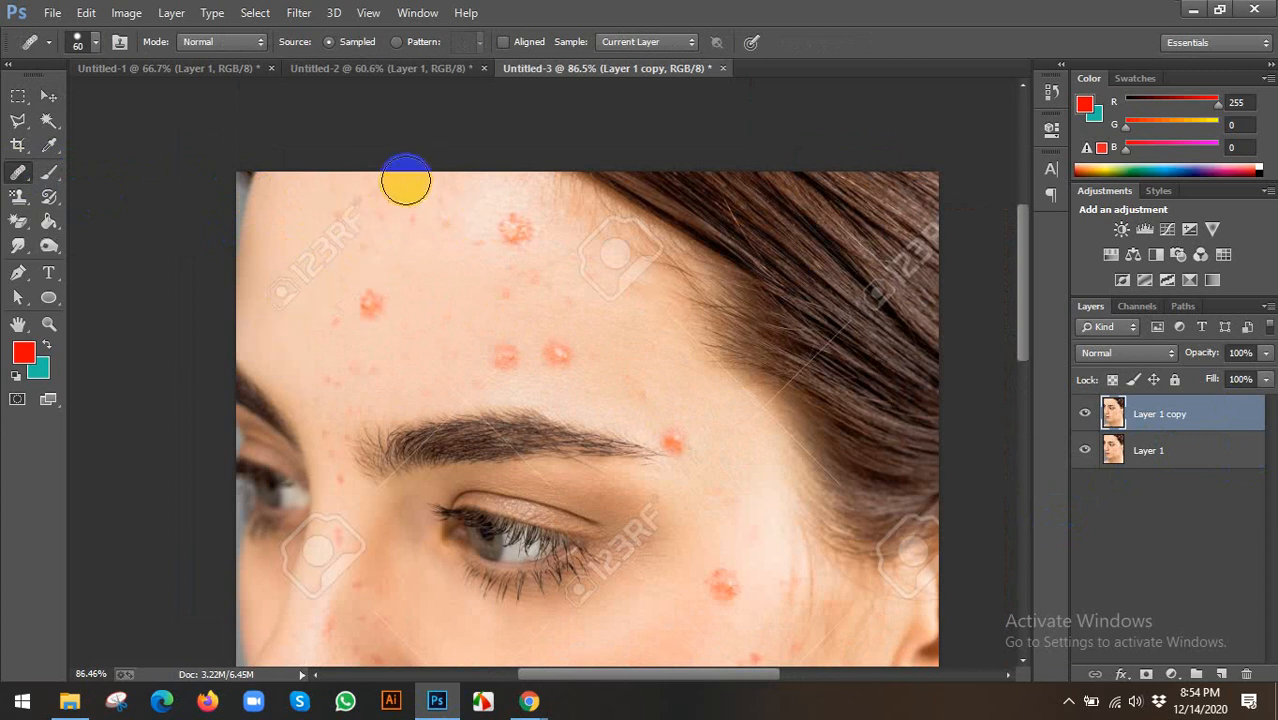
key("bracketleft")
key("bracketleft")
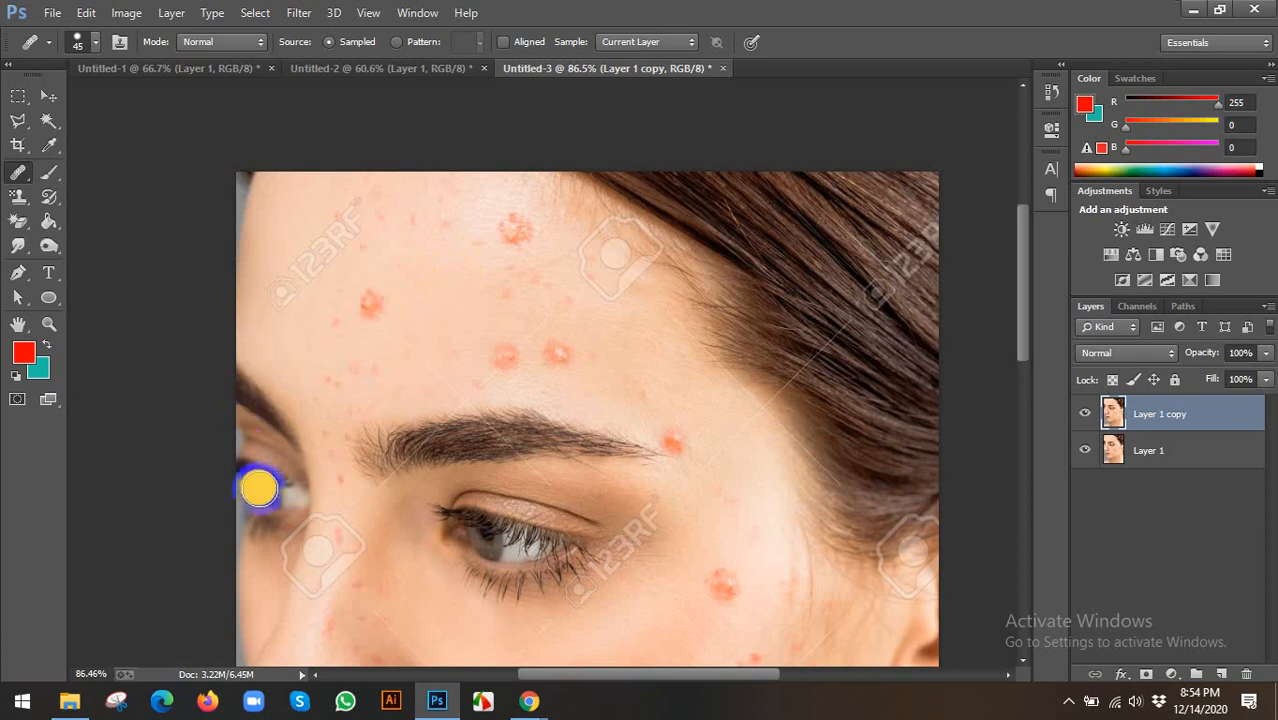
left_click(511, 227)
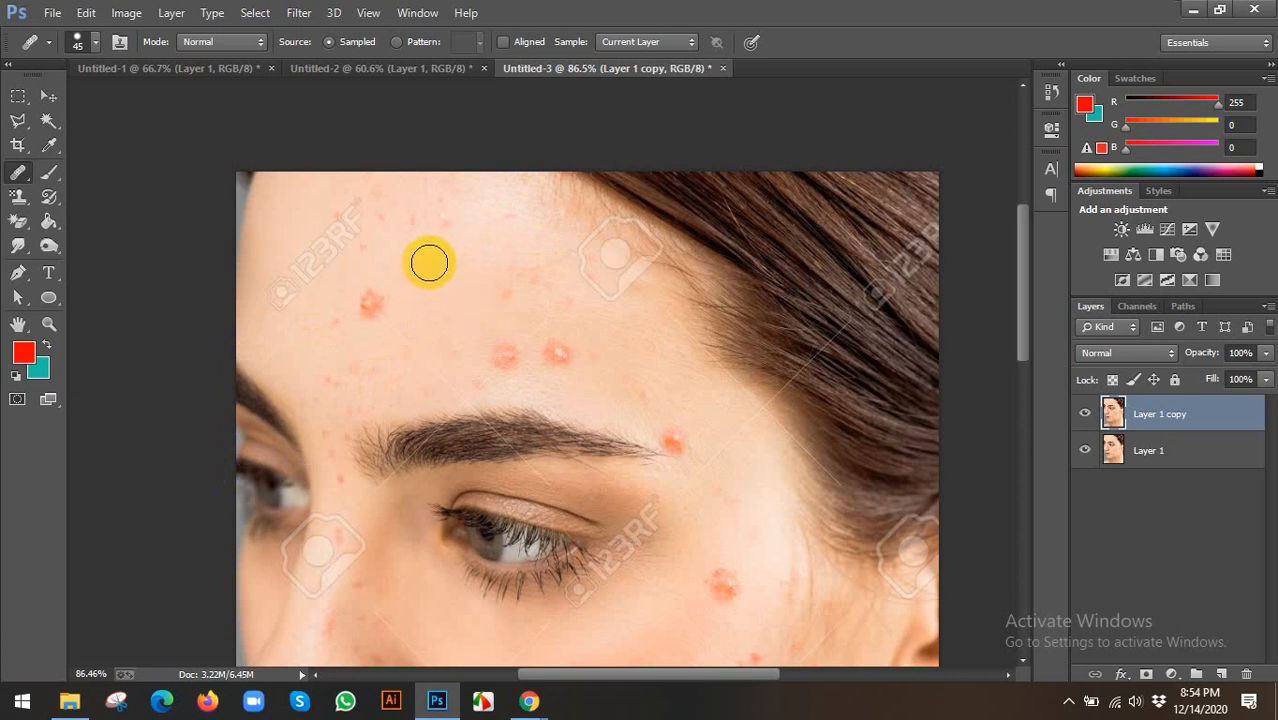
Step: Heal the other large forehead pimple and the small spot beside it, sampling nearby clean skin
scroll(405, 345, "up", 1)
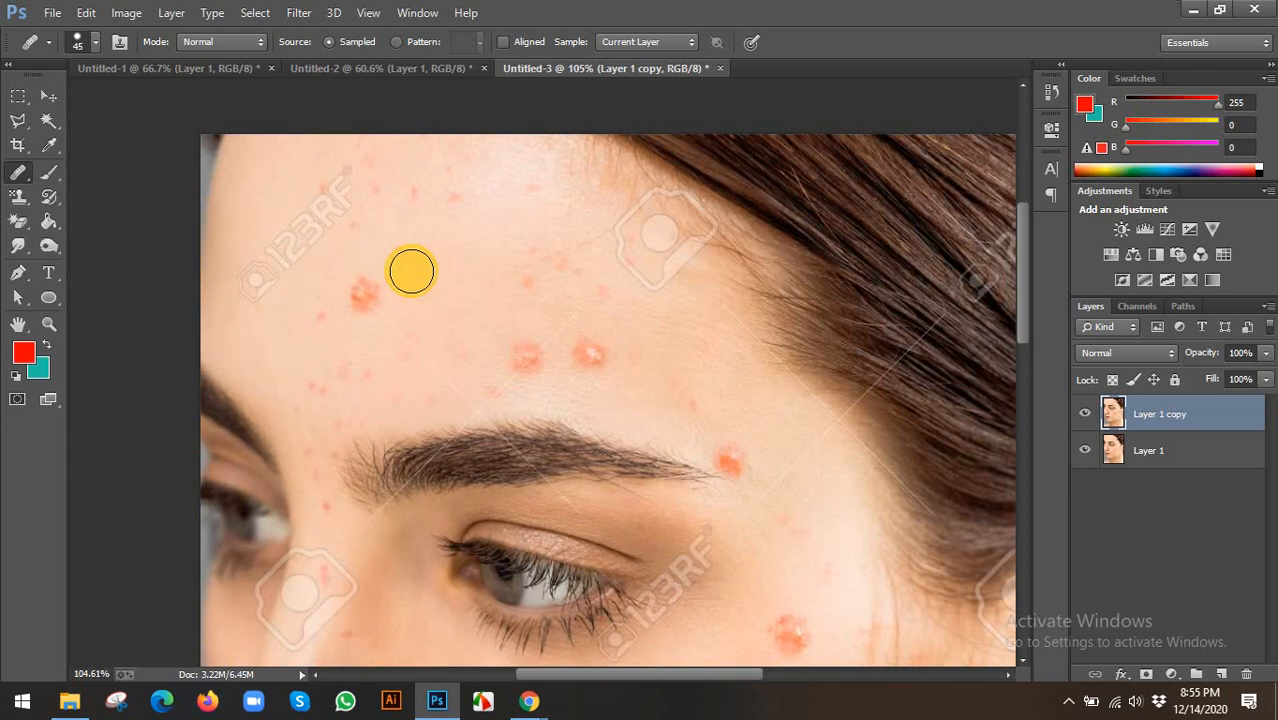
left_click(367, 296)
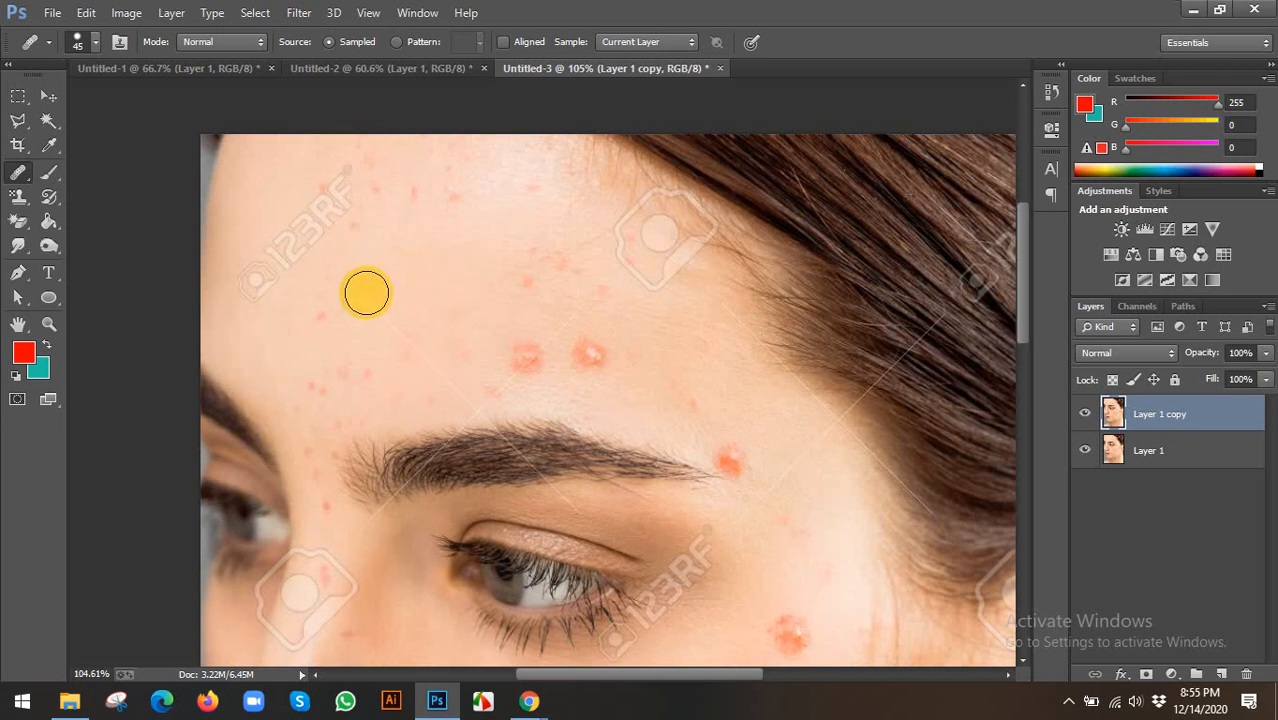
left_click(273, 337)
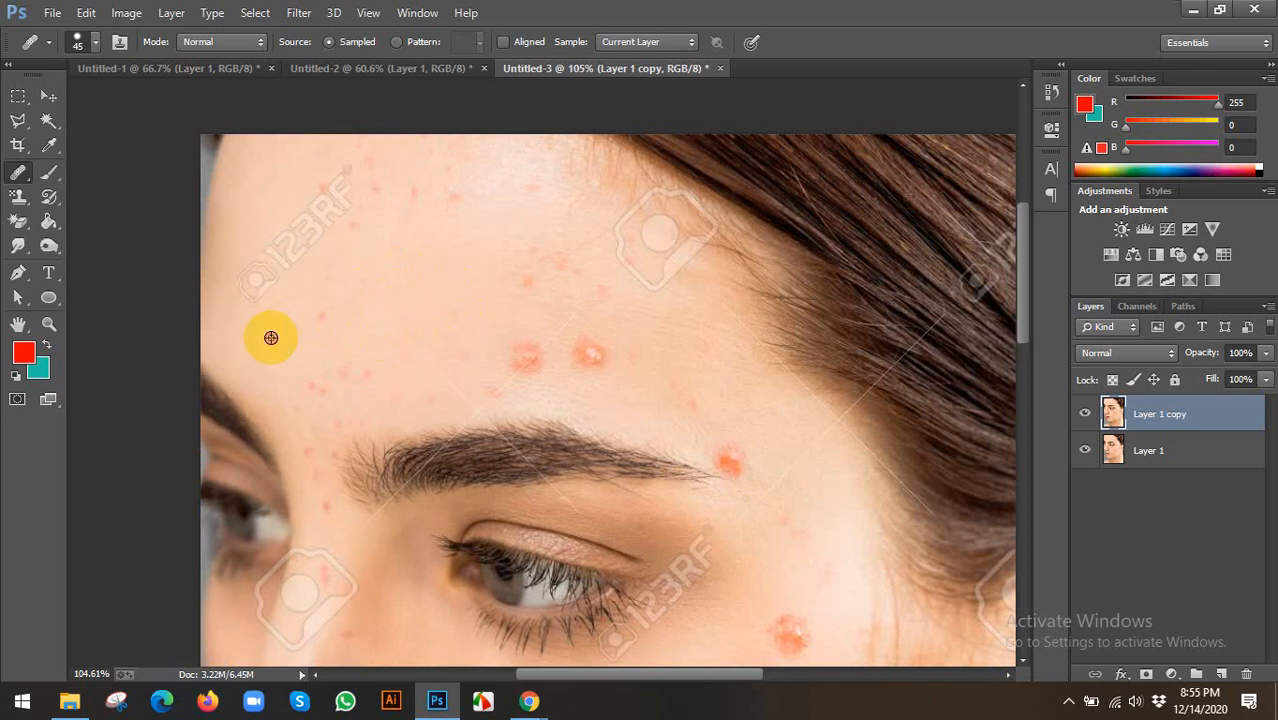
left_click(313, 319)
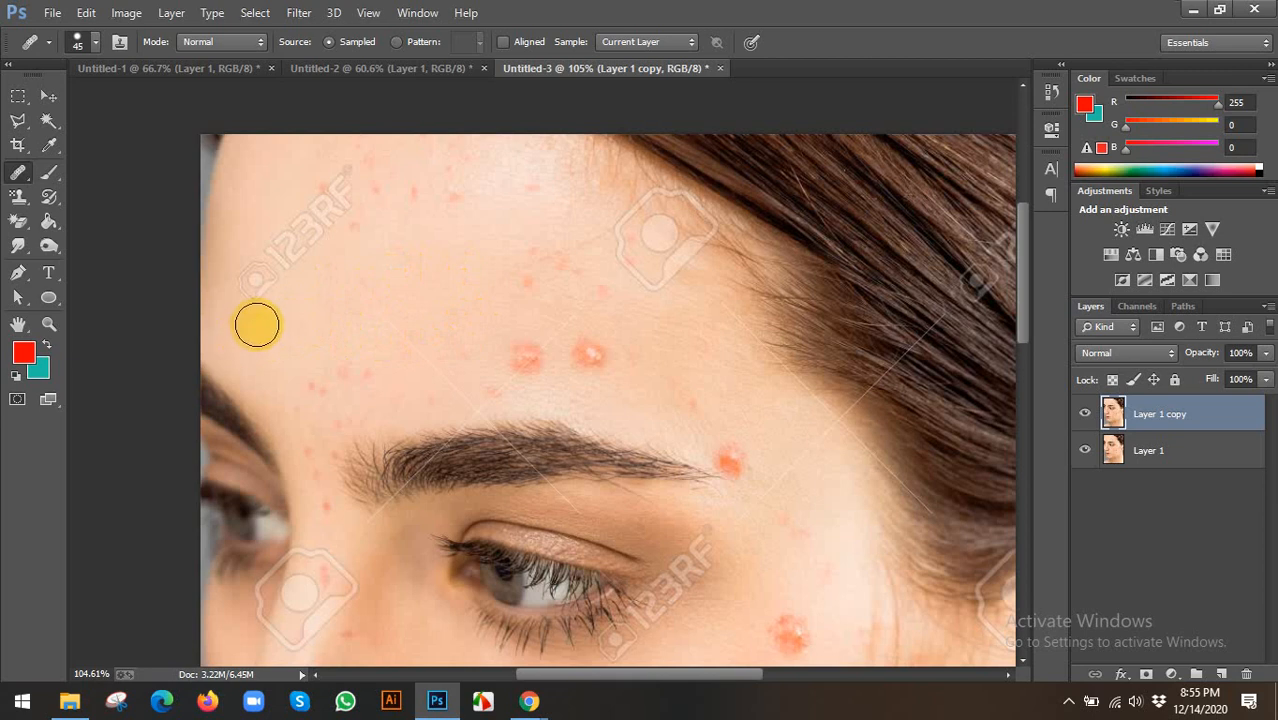
Step: Paint sampled clean skin over the 123RF watermark on the forehead with the Healing Brush
mouse_move(252, 297)
left_mouse_down()
mouse_move(262, 254)
mouse_move(286, 257)
mouse_move(258, 257)
mouse_move(287, 250)
mouse_move(280, 320)
mouse_move(243, 229)
mouse_move(247, 198)
mouse_move(265, 245)
mouse_move(282, 234)
left_mouse_up()
left_click(247, 198, "alt")
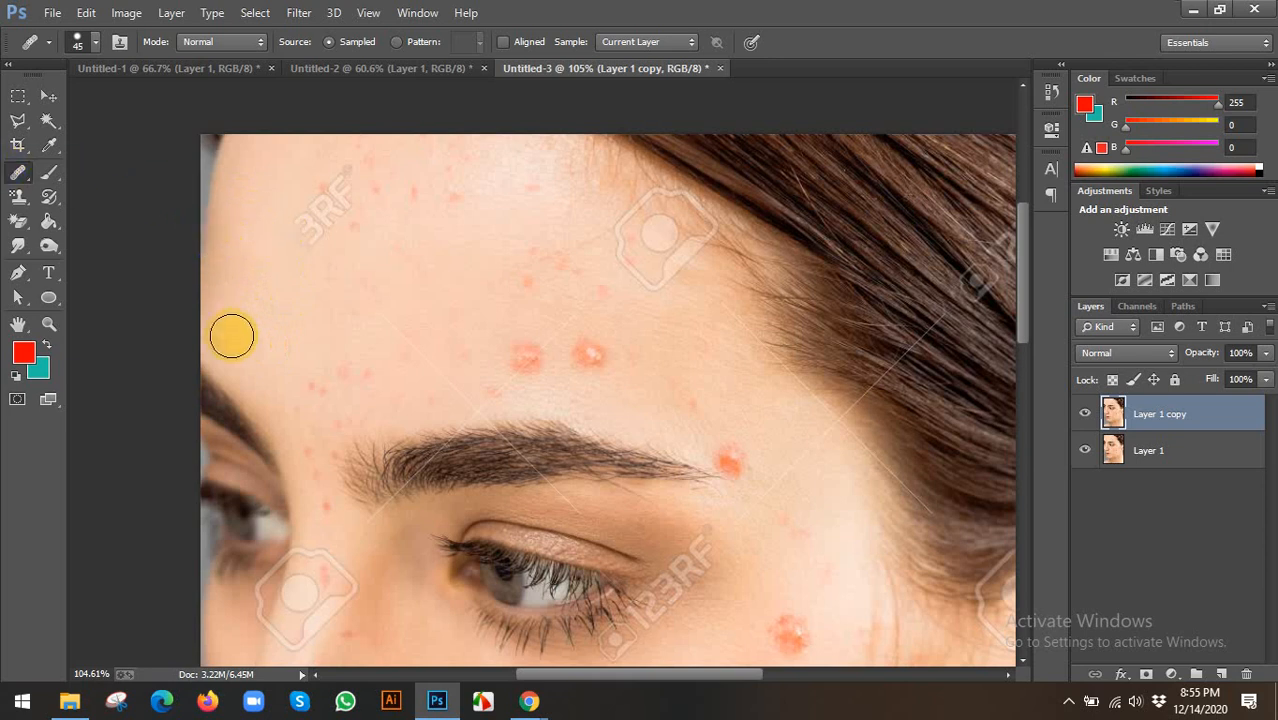
left_click(288, 281, "alt")
left_click(307, 222)
mouse_move(307, 222)
left_mouse_down()
mouse_move(334, 211)
mouse_move(308, 197)
mouse_move(342, 179)
left_mouse_up()
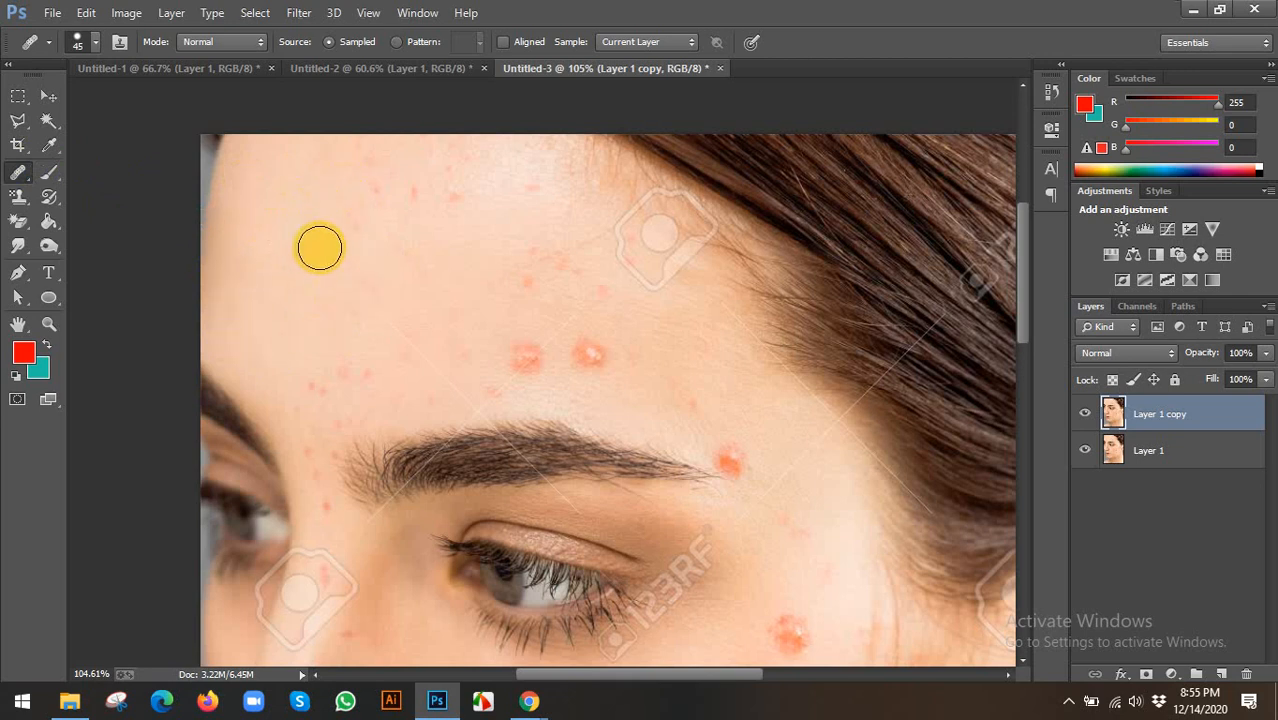
Step: Heal the small red spots on the upper forehead and above the inner end of the eyebrow
left_click(354, 214)
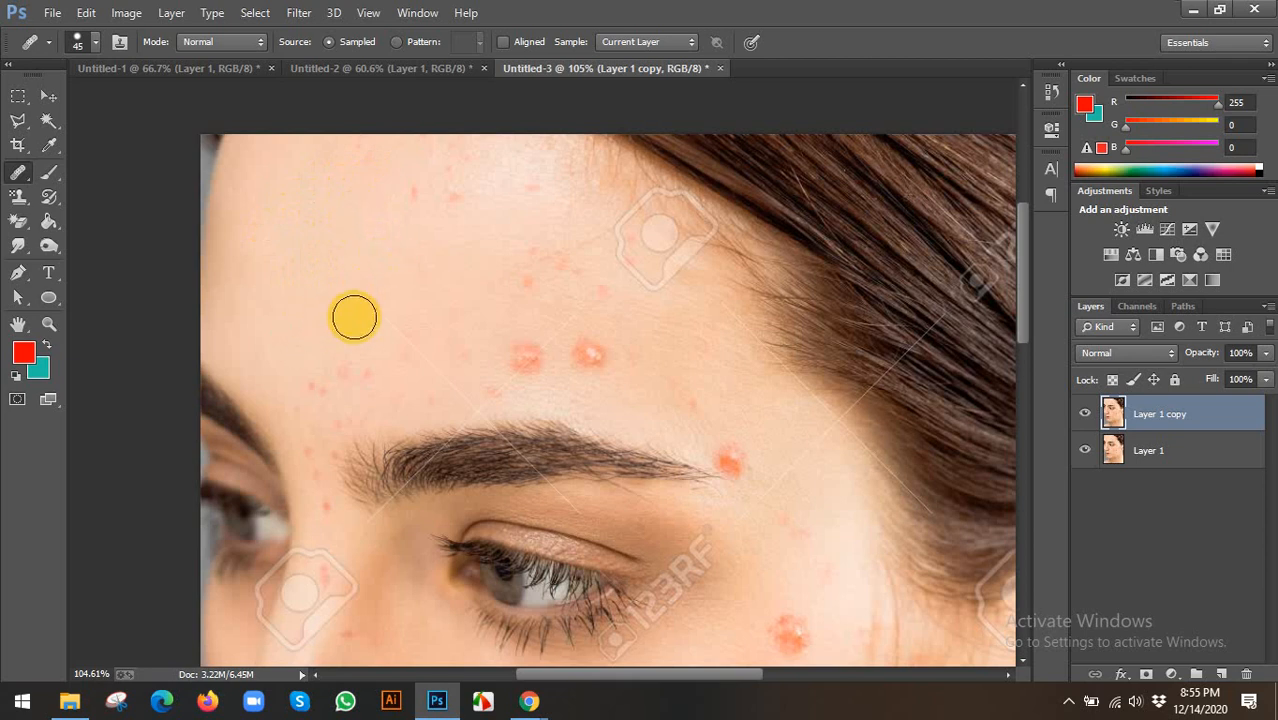
left_click_drag(392, 328, 437, 374)
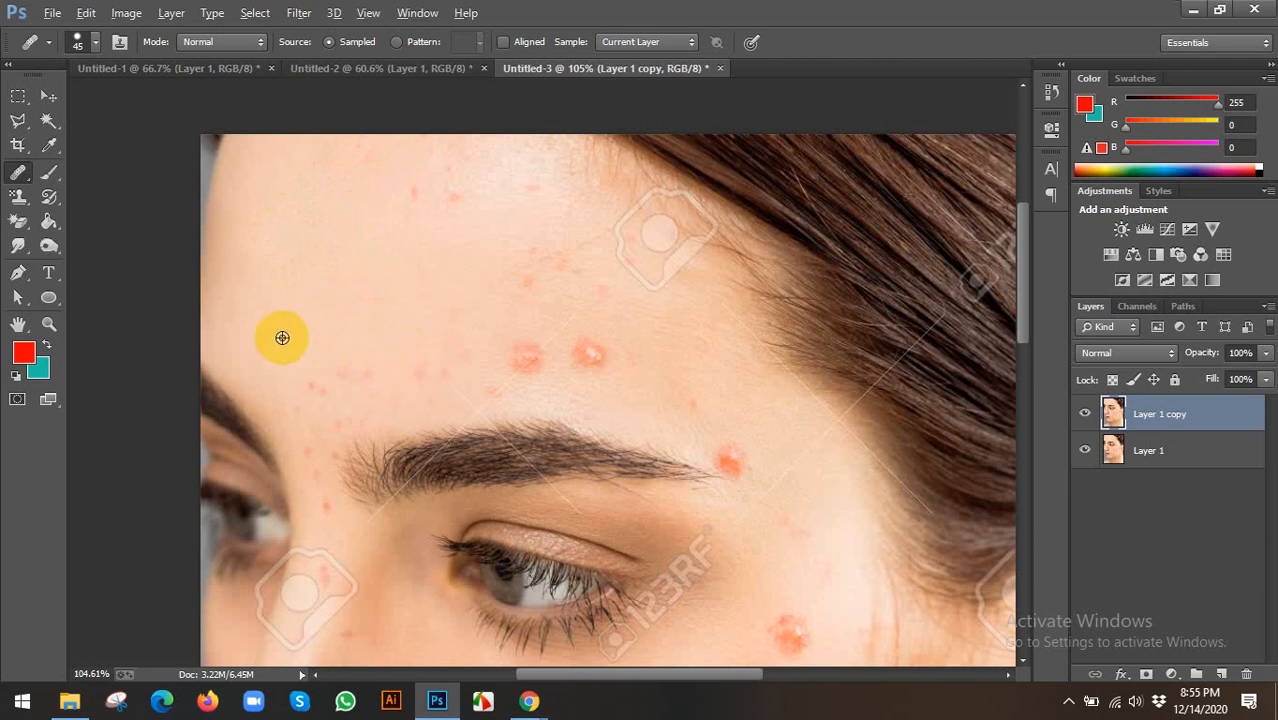
left_click(351, 376)
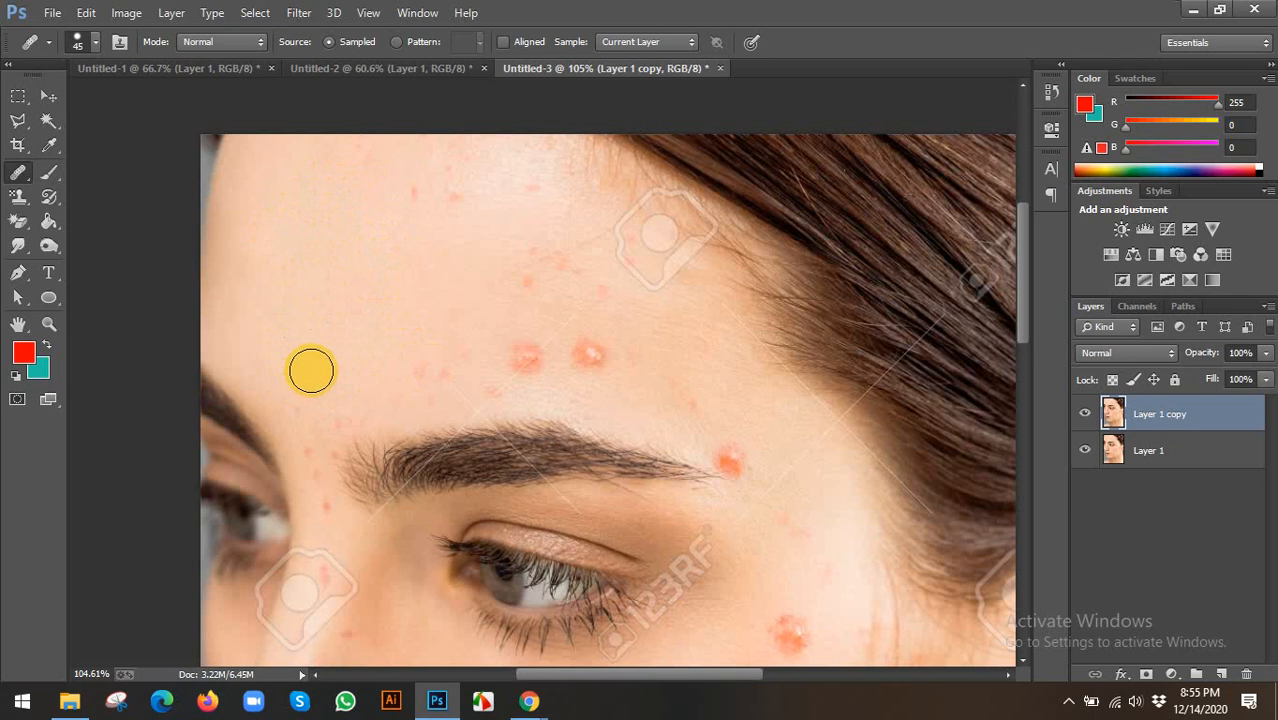
Step: Replace the two large pimples above the eyebrow with clean skin using the Patch tool in Source mode
scroll(388, 351, "down", 2)
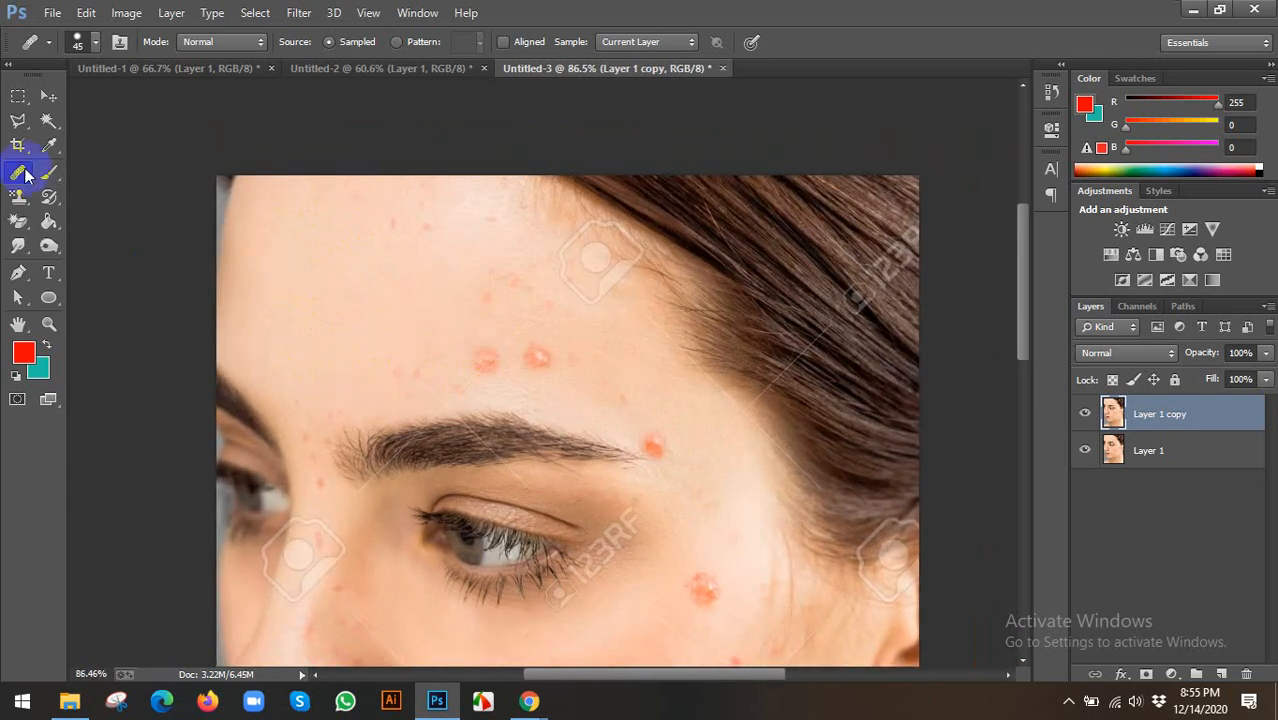
right_click(18, 171)
left_click(84, 204)
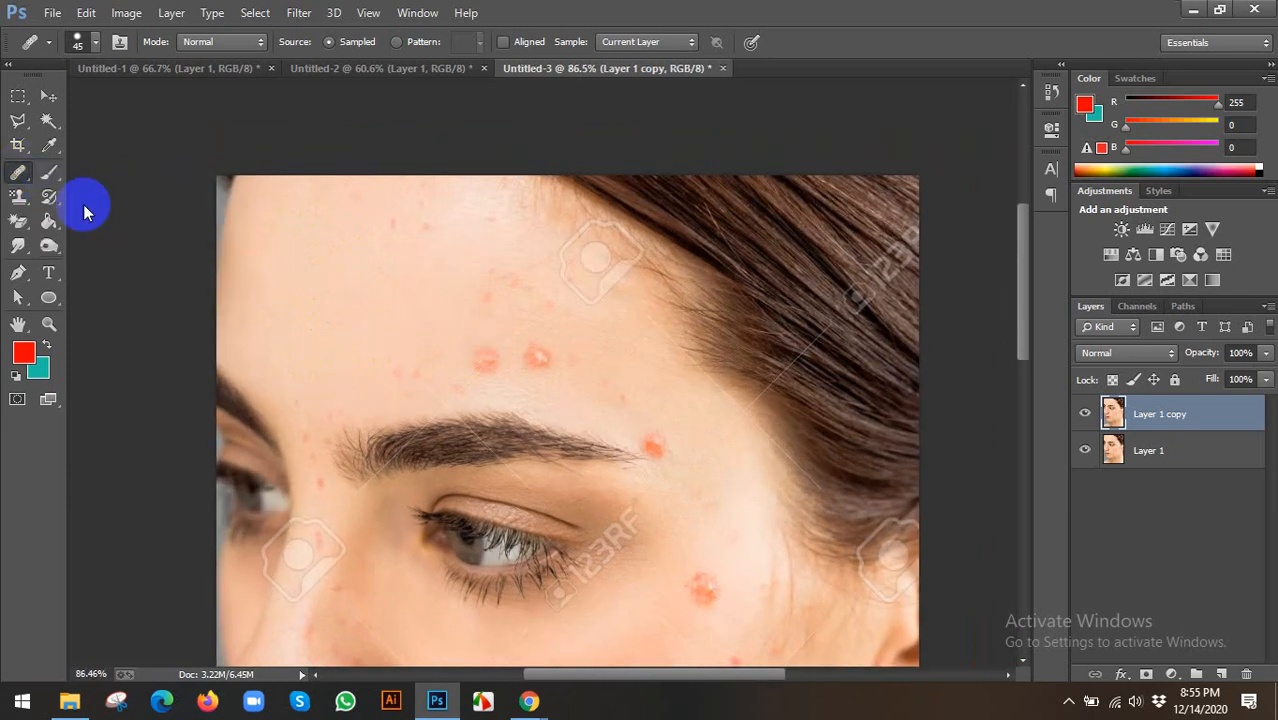
scroll(555, 358, "up", 3)
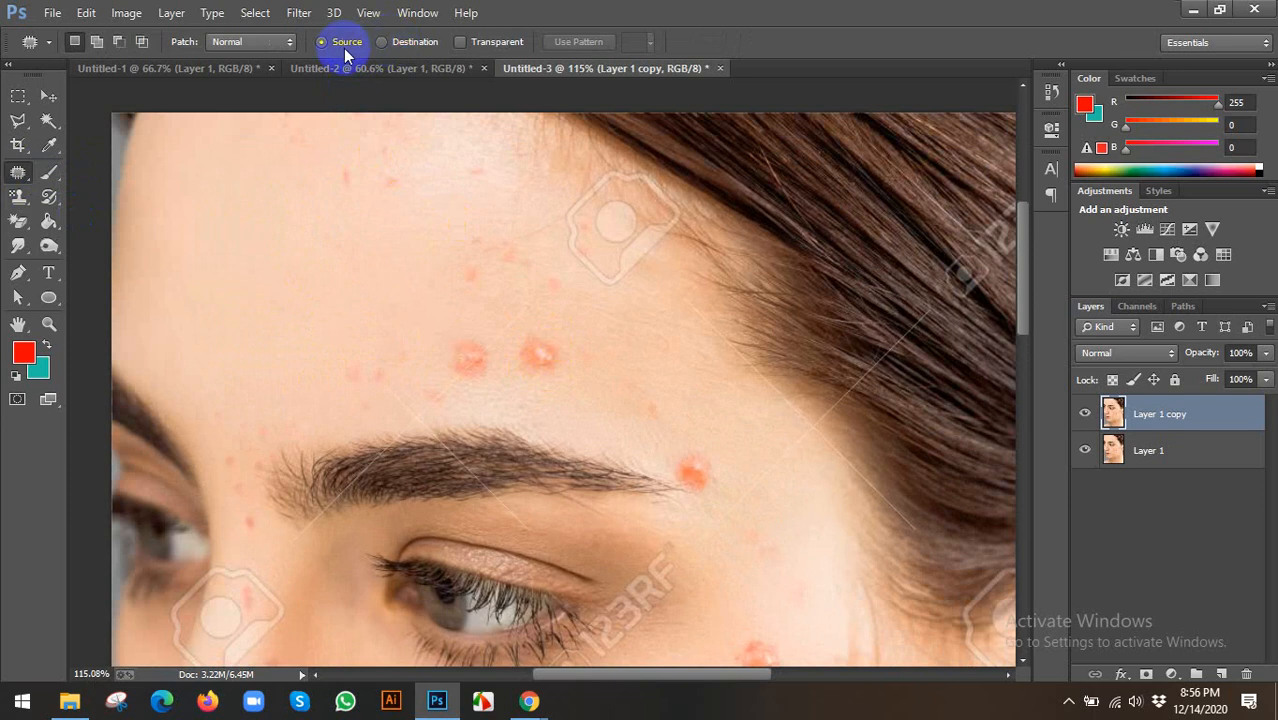
mouse_move(570, 338)
left_mouse_down()
mouse_move(543, 386)
mouse_move(506, 376)
mouse_move(516, 326)
mouse_move(550, 320)
mouse_move(573, 332)
mouse_move(556, 350)
mouse_move(375, 314)
mouse_move(385, 300)
mouse_move(340, 362)
left_mouse_up()
scroll(588, 357, "down", 2)
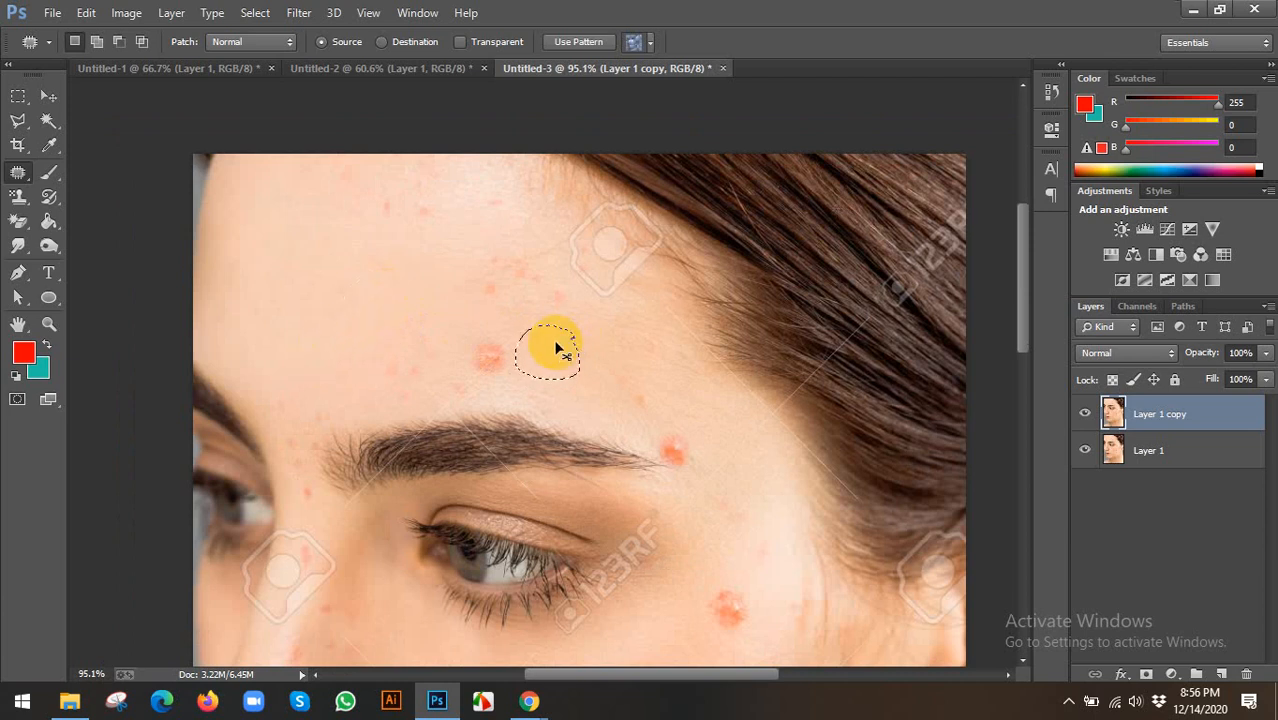
mouse_move(515, 344)
left_mouse_down()
mouse_move(461, 384)
mouse_move(478, 325)
mouse_move(414, 311)
left_mouse_up()
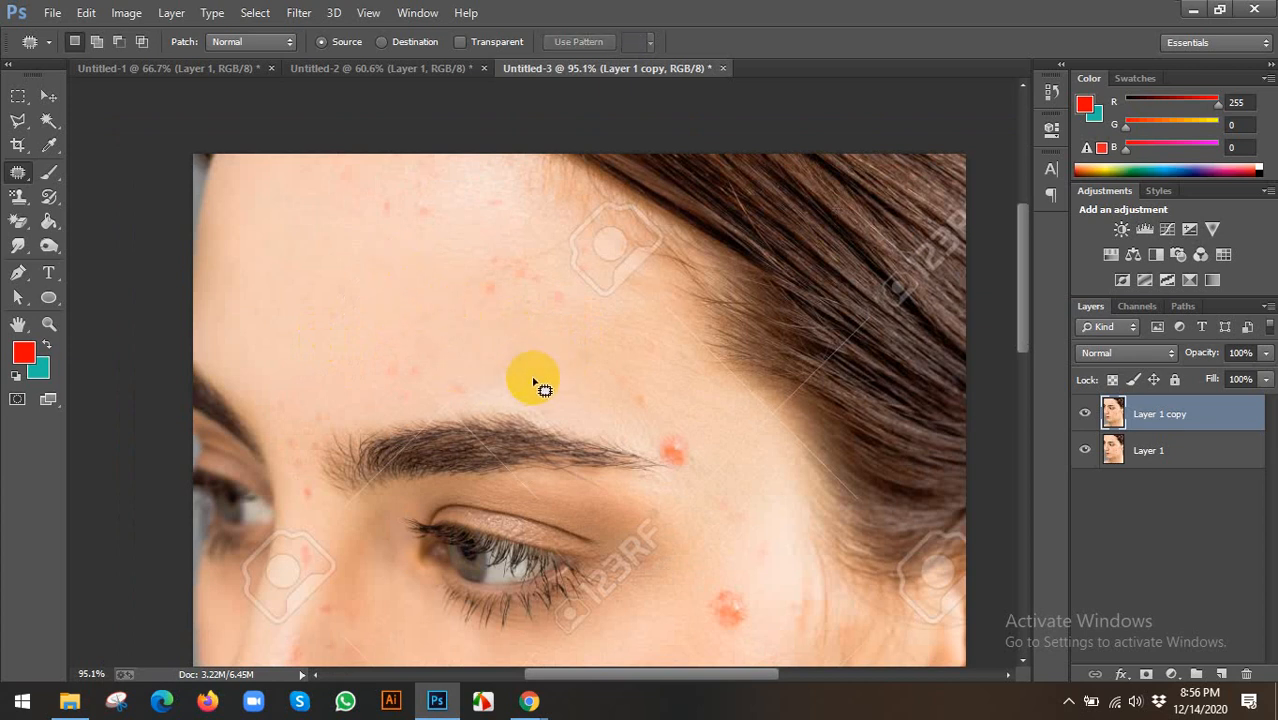
Step: Patch the small spots on the middle and upper forehead with clean skin, using both Destination and Source modes
left_click(383, 43)
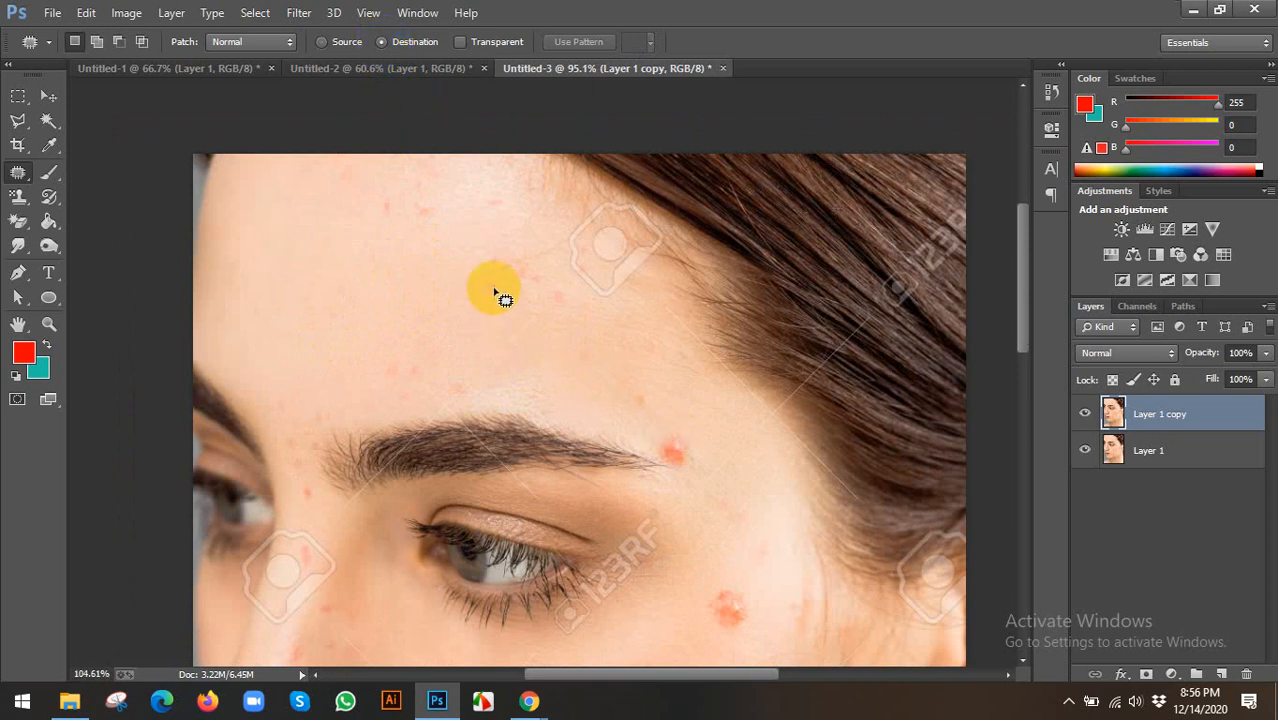
scroll(495, 292, "up", 1)
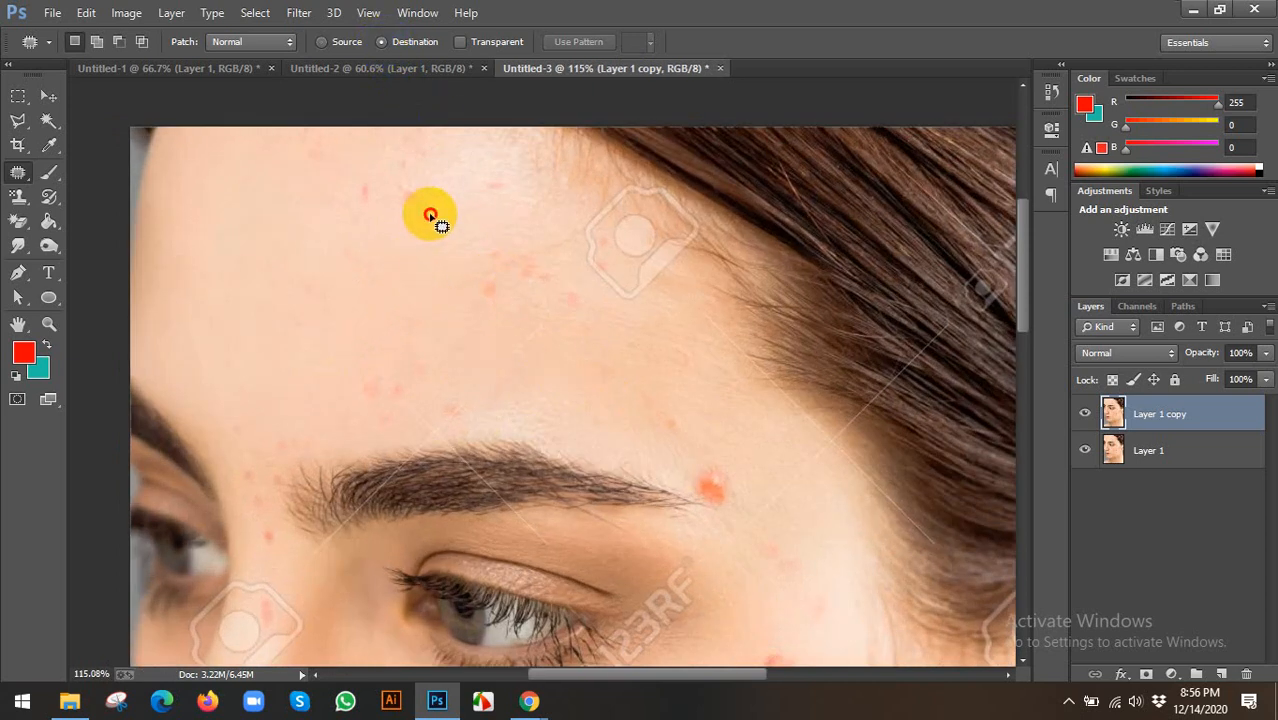
mouse_move(430, 216)
left_mouse_down()
mouse_move(442, 265)
mouse_move(411, 267)
mouse_move(398, 235)
mouse_move(433, 215)
mouse_move(495, 290)
left_mouse_up()
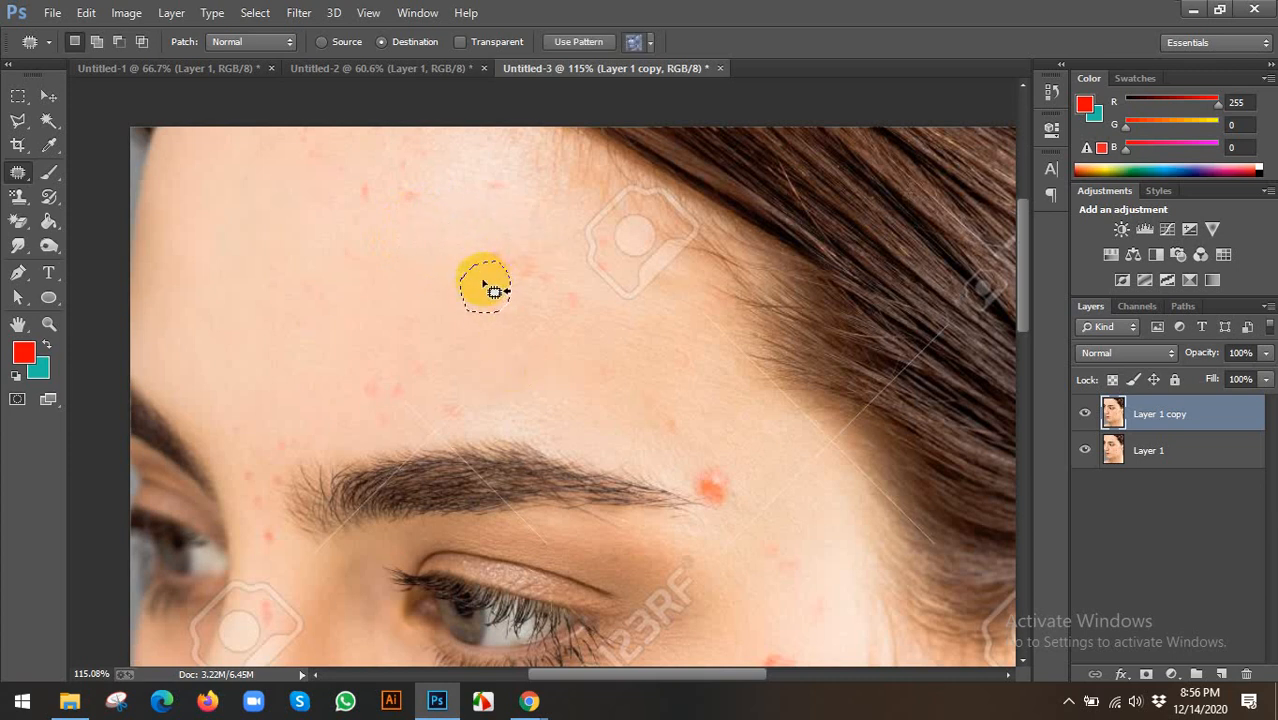
left_click(369, 279)
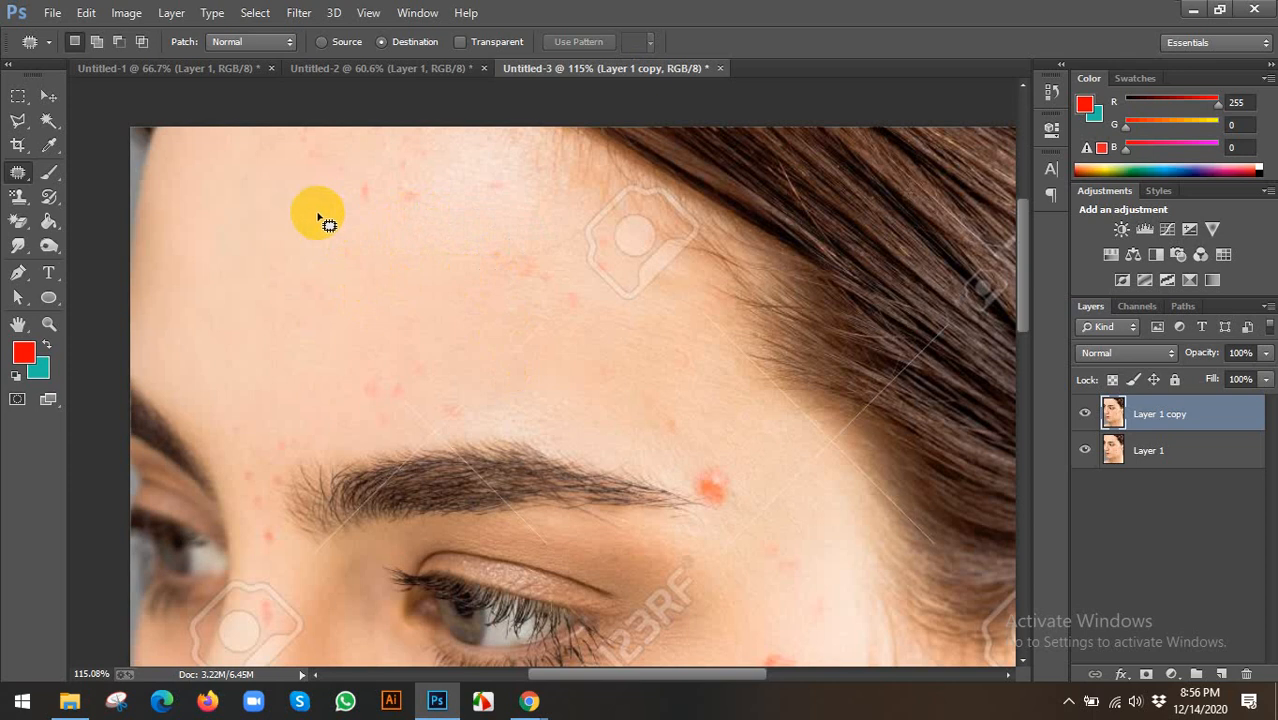
mouse_move(315, 186)
left_mouse_down()
mouse_move(341, 207)
mouse_move(301, 237)
mouse_move(279, 204)
mouse_move(330, 187)
mouse_move(313, 208)
mouse_move(359, 195)
mouse_move(353, 242)
mouse_move(422, 183)
mouse_move(433, 206)
mouse_move(388, 208)
mouse_move(405, 180)
mouse_move(293, 250)
mouse_move(319, 224)
mouse_move(280, 282)
mouse_move(248, 214)
mouse_move(268, 304)
left_mouse_up()
left_click(344, 44)
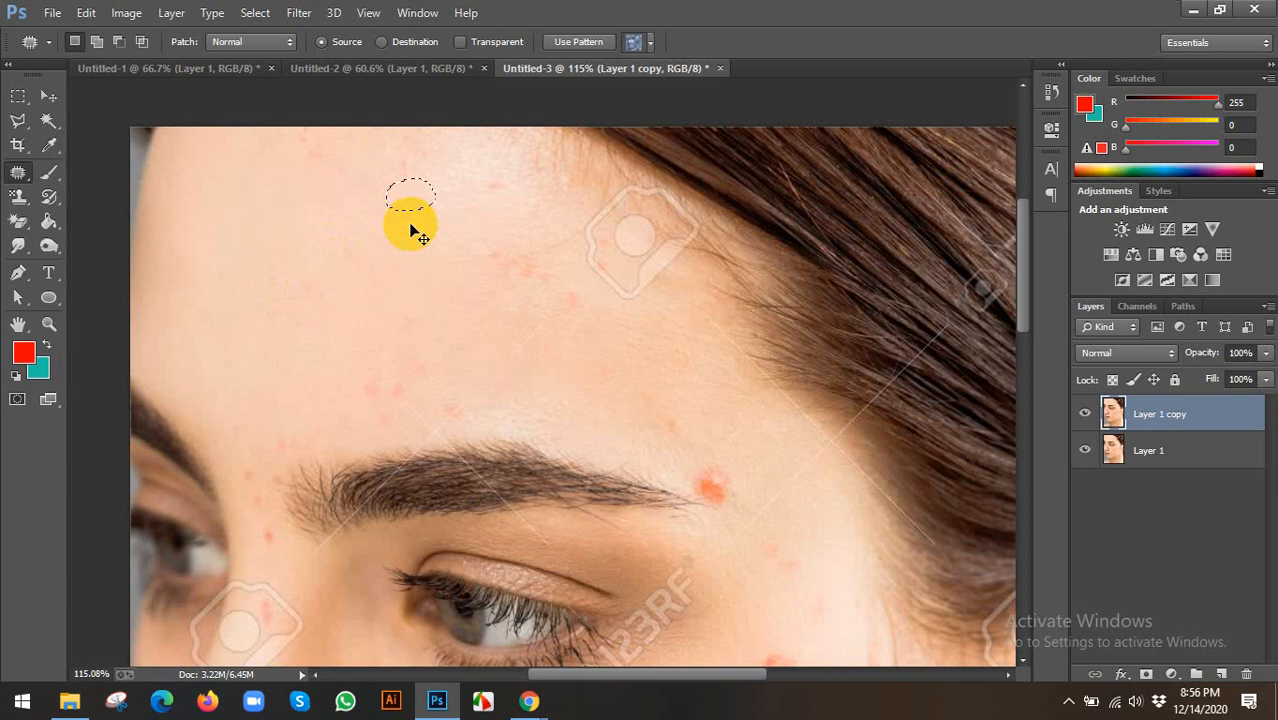
Step: Choose the Clone Stamp tool and enlarge its brush to 45
left_click(18, 172)
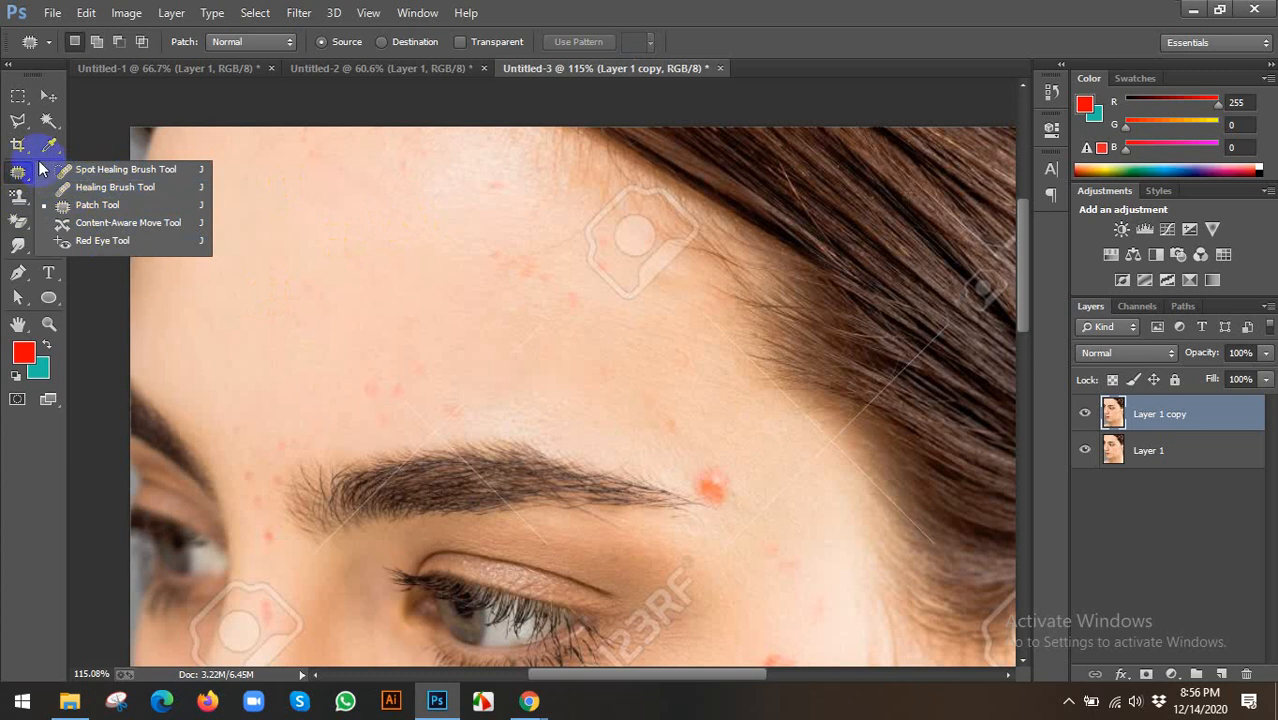
left_click(18, 195)
left_click_drag(18, 195, 79, 199)
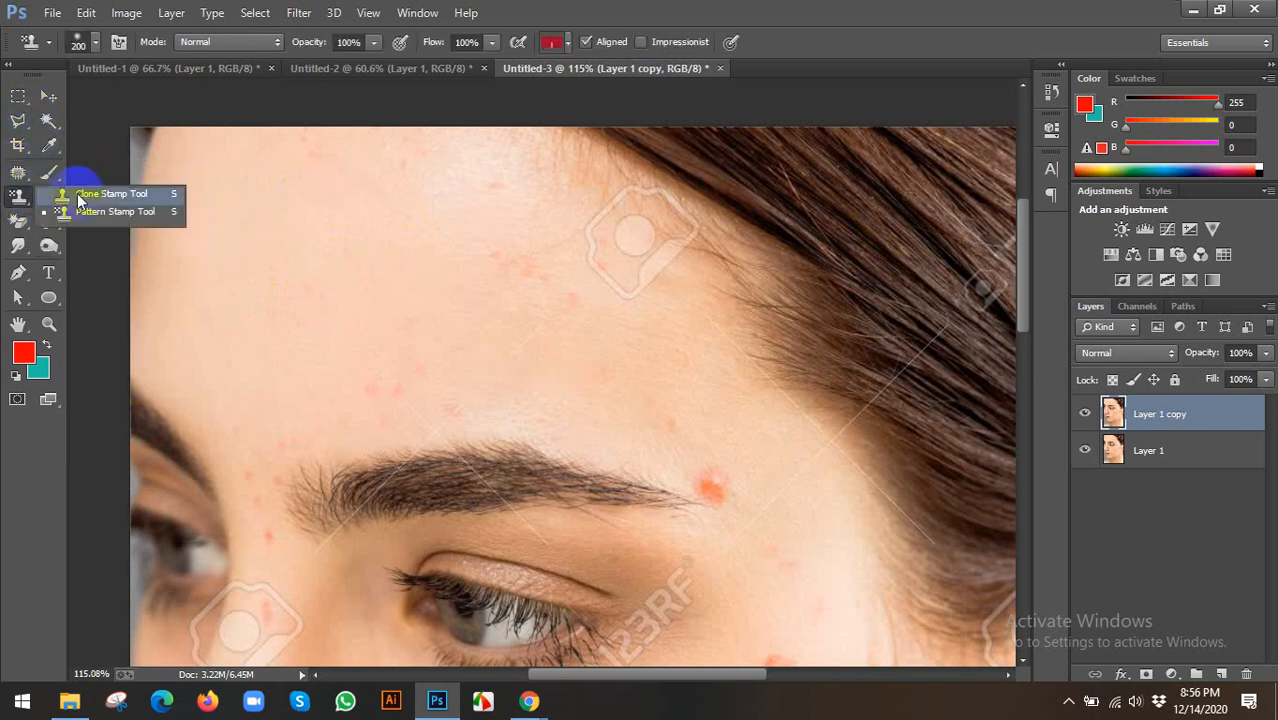
left_click(104, 193)
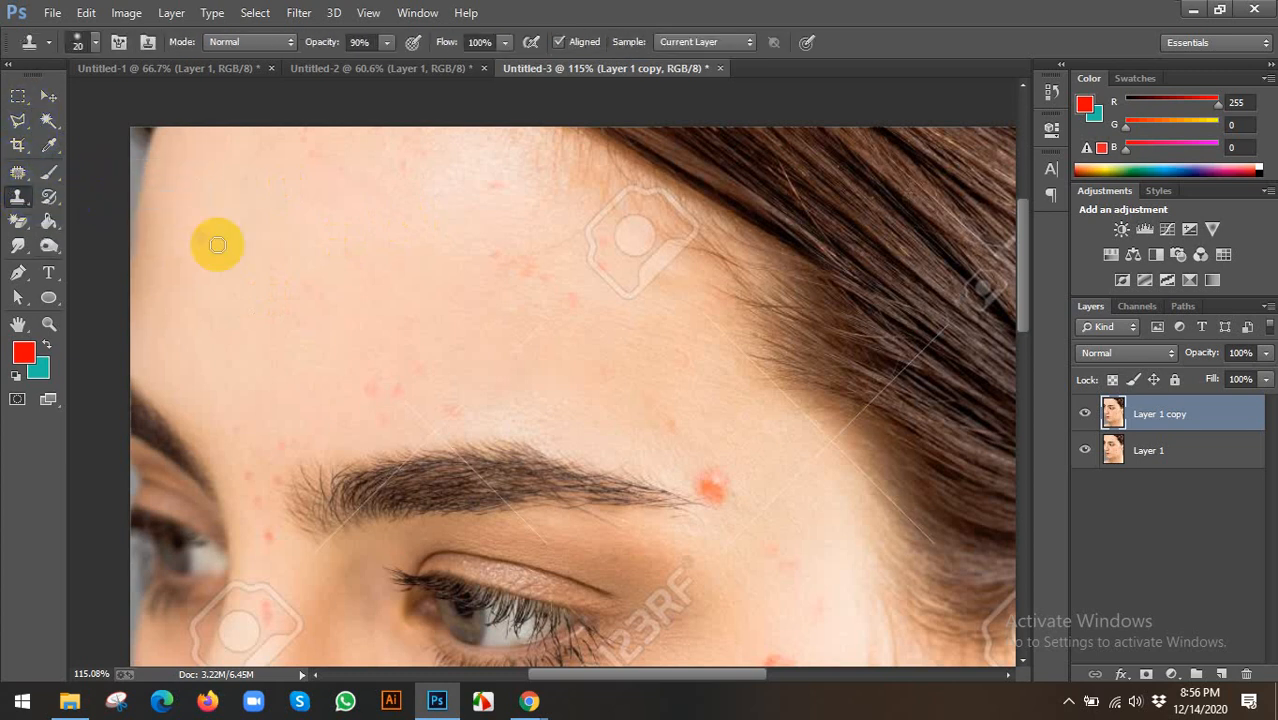
key("bracketright")
key("bracketright")
key("bracketright")
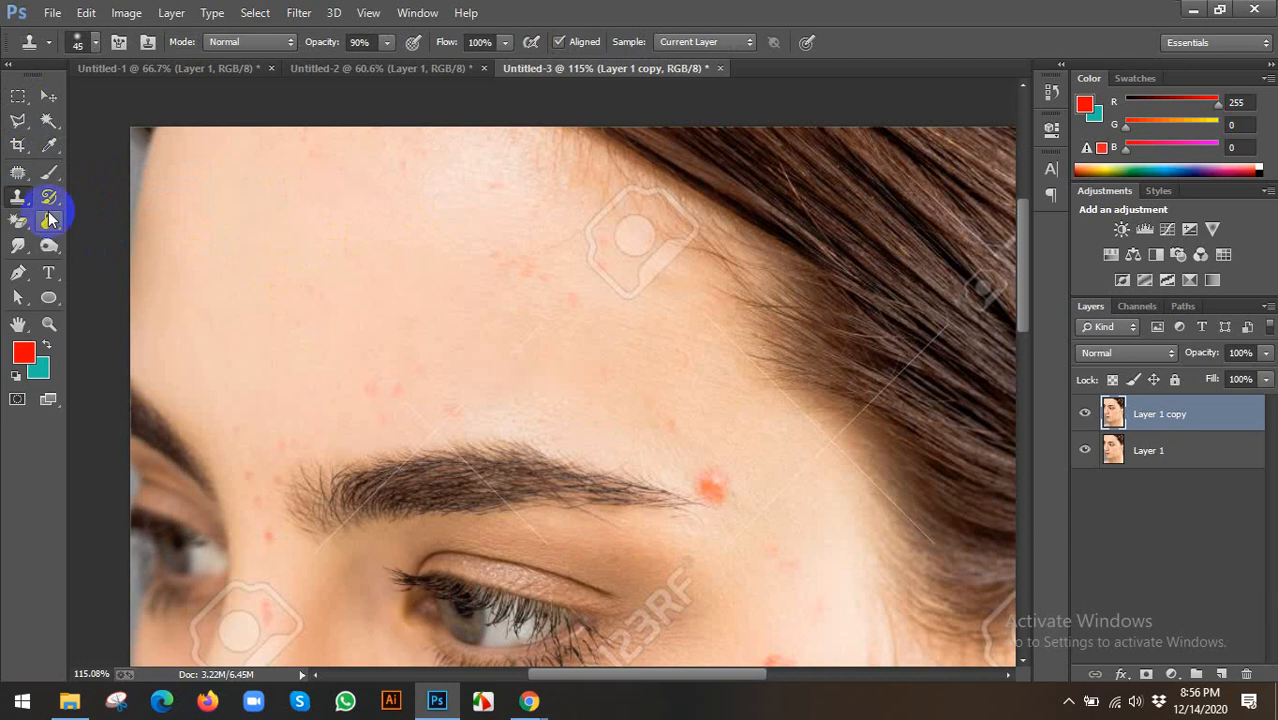
left_click_drag(13, 170, 63, 195)
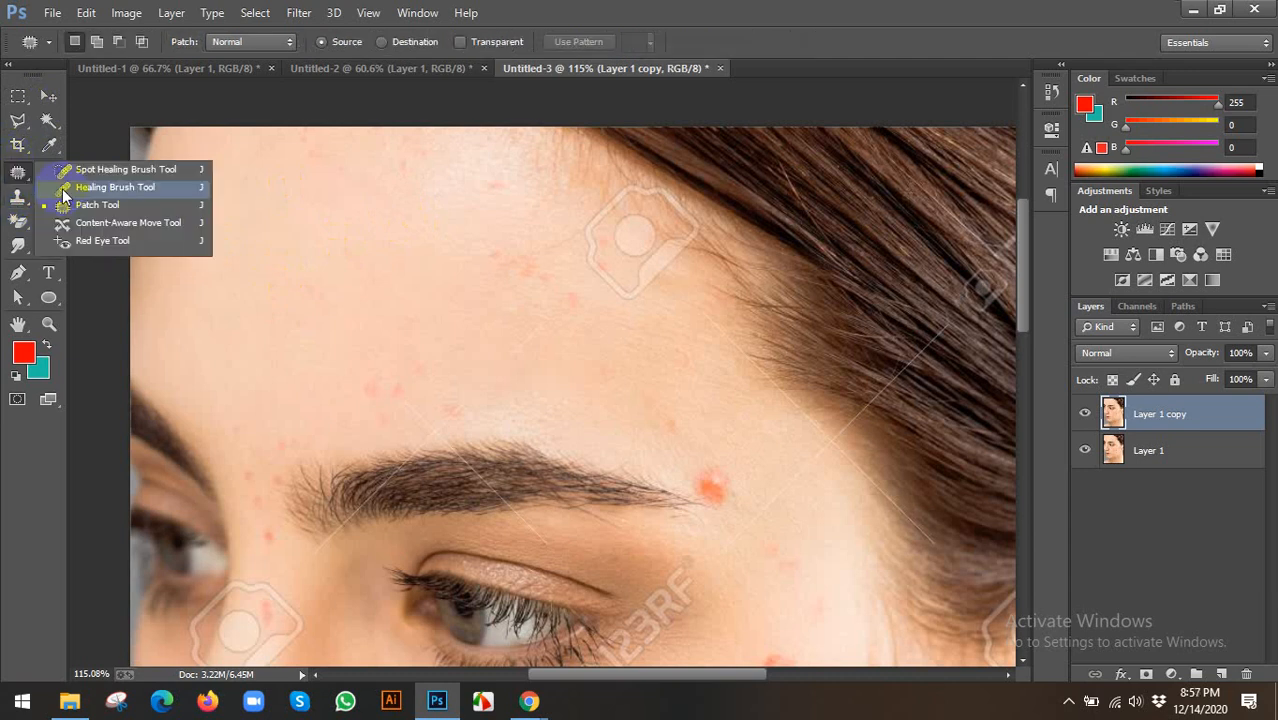
left_click(63, 195)
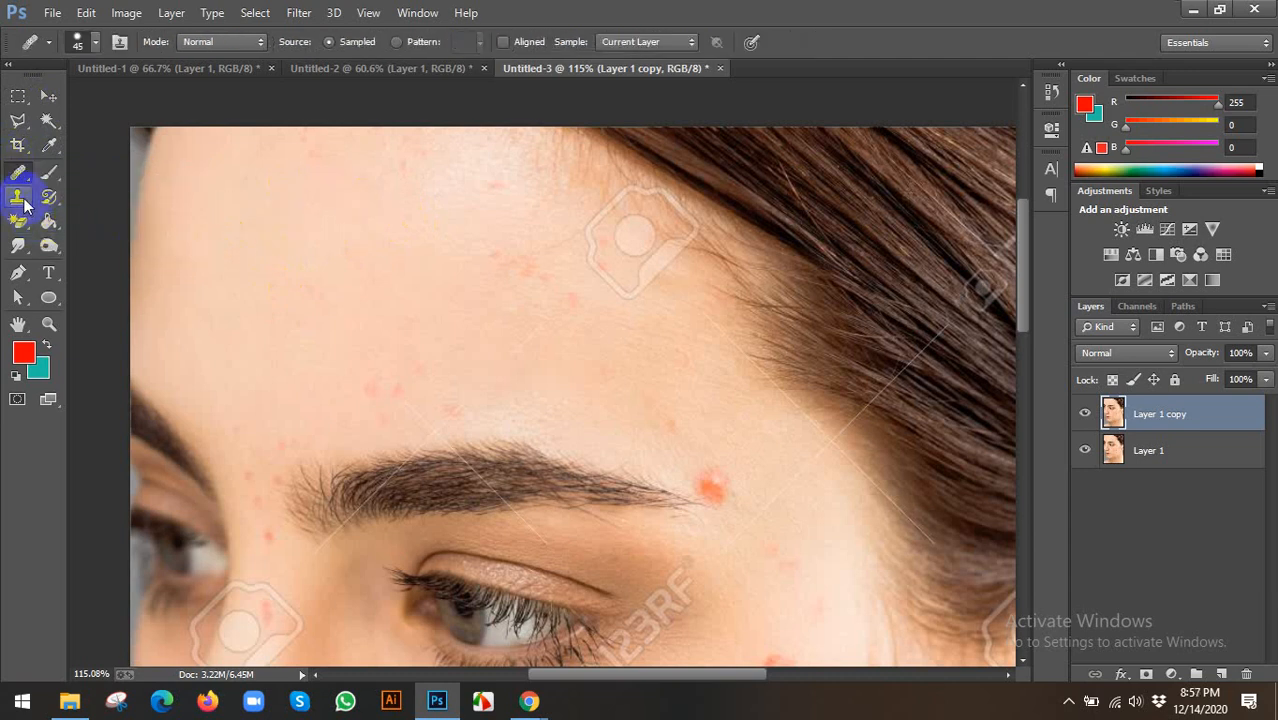
left_click(355, 246, "alt")
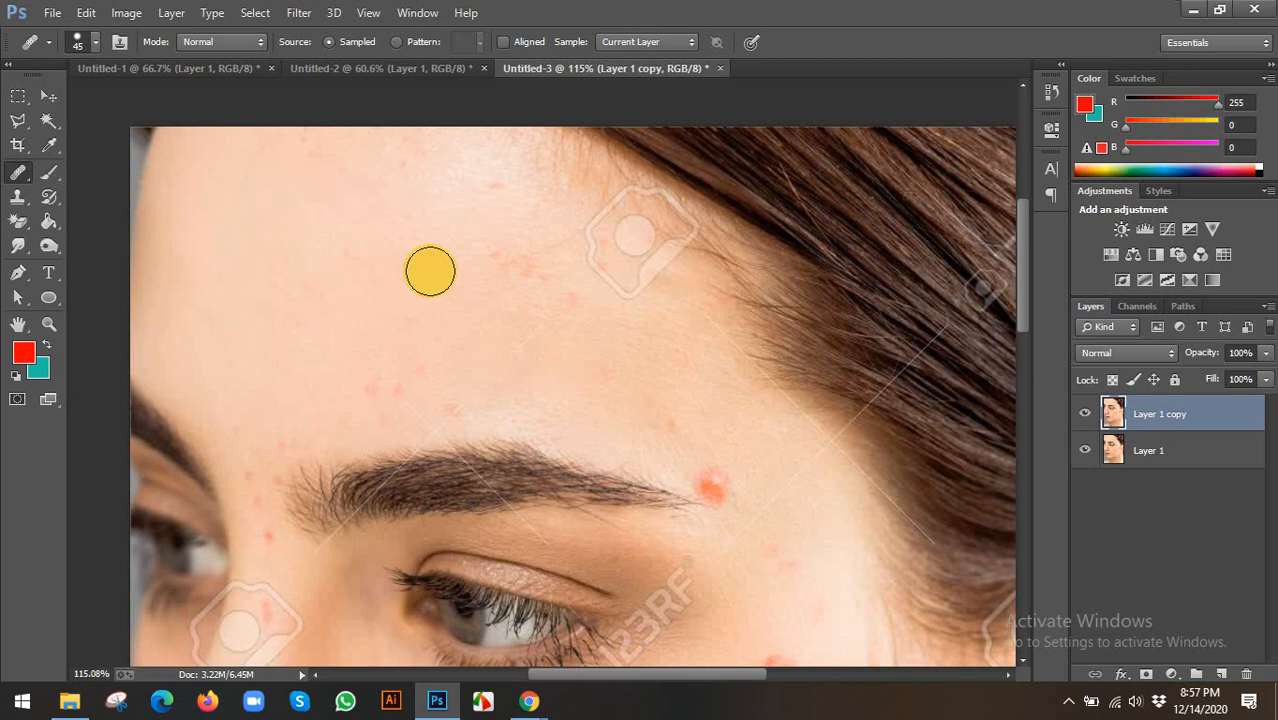
Step: Clone clean skin over the faint red spots in the middle of the forehead with a size 60 Clone Stamp brush
left_click_drag(17, 198, 98, 197)
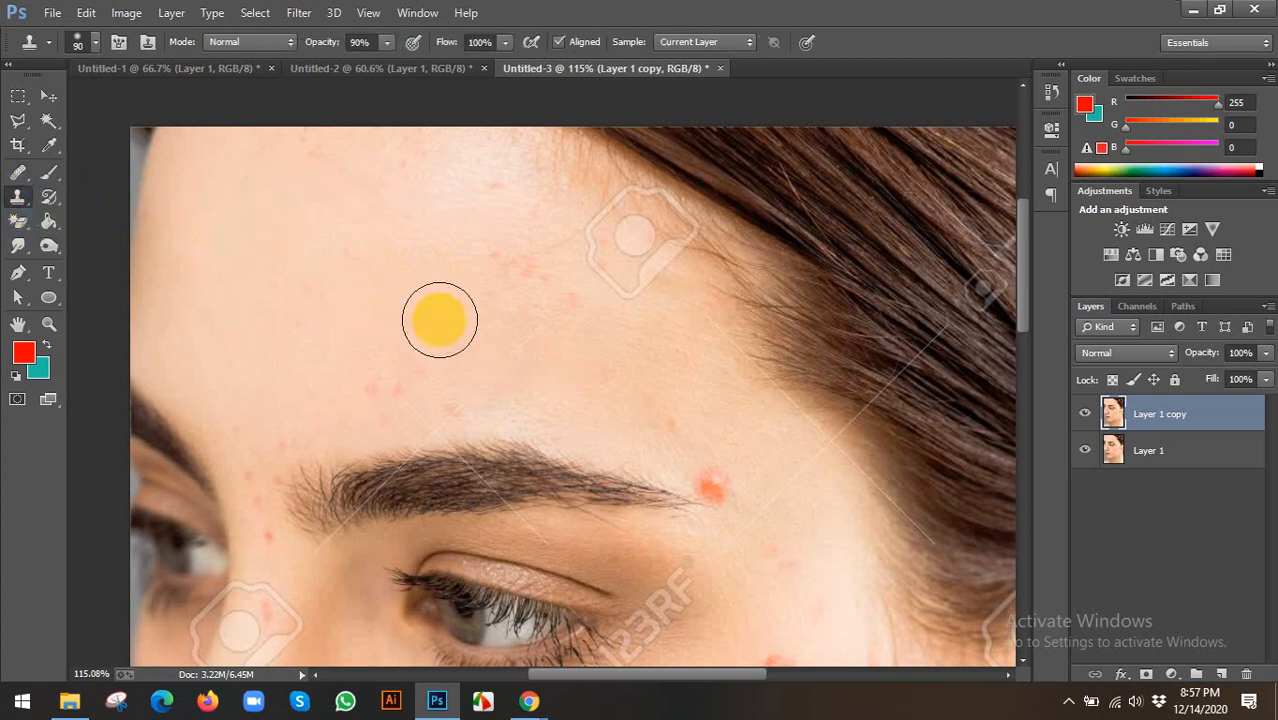
key("bracketleft")
key("bracketleft")
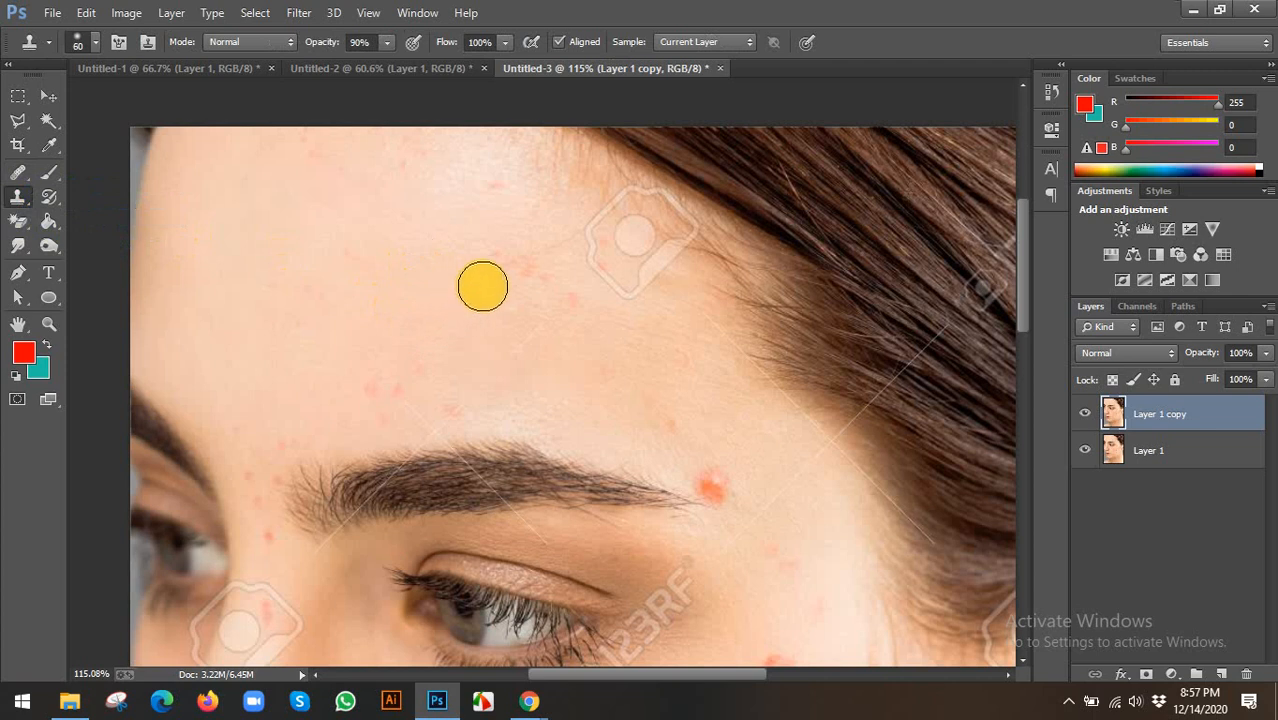
left_click(519, 274, "alt")
left_click(502, 265)
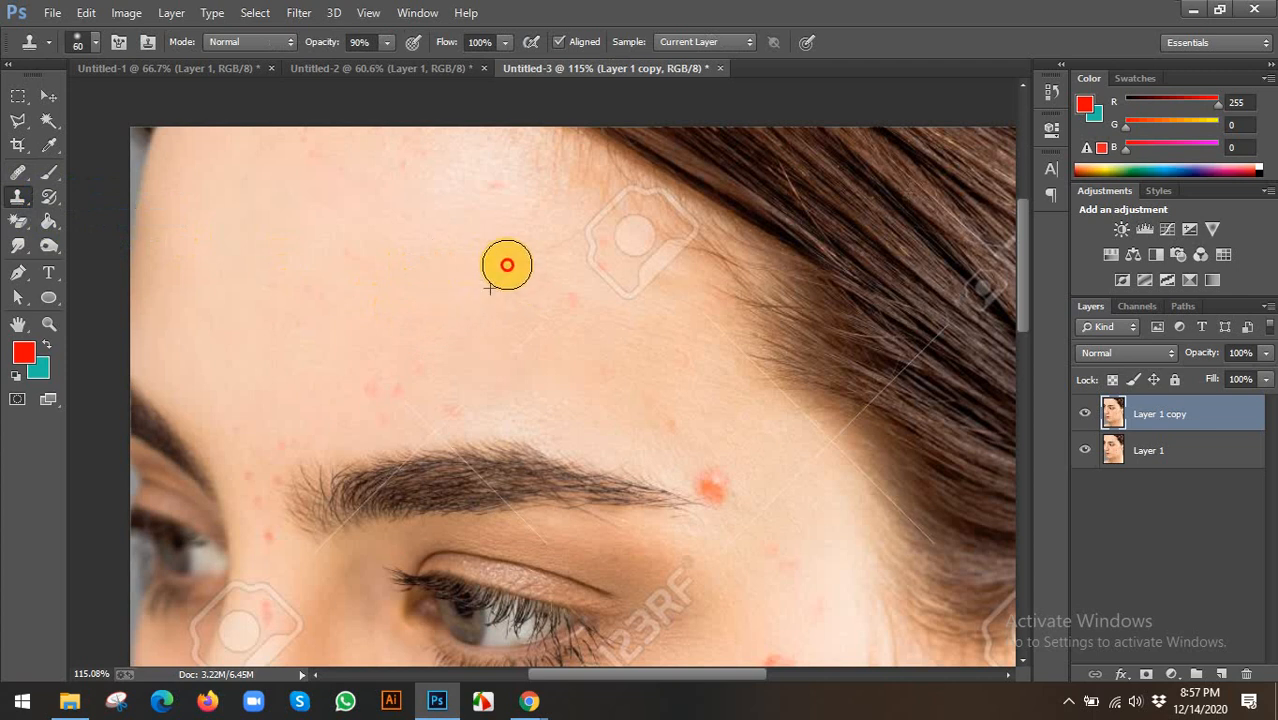
Step: Paint a copy of the open eye onto the upper forehead with the Healing Brush tool at brush size 250
scroll(504, 317, "down", 3)
key("v")
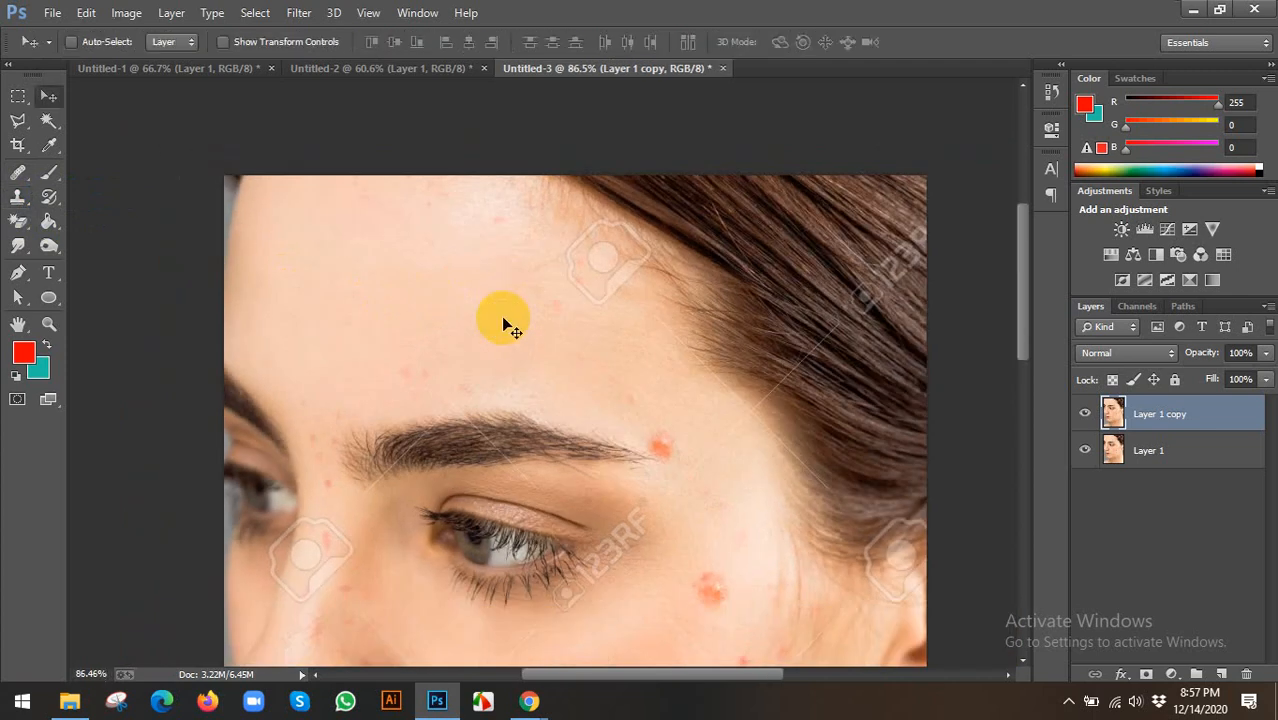
left_click(26, 180)
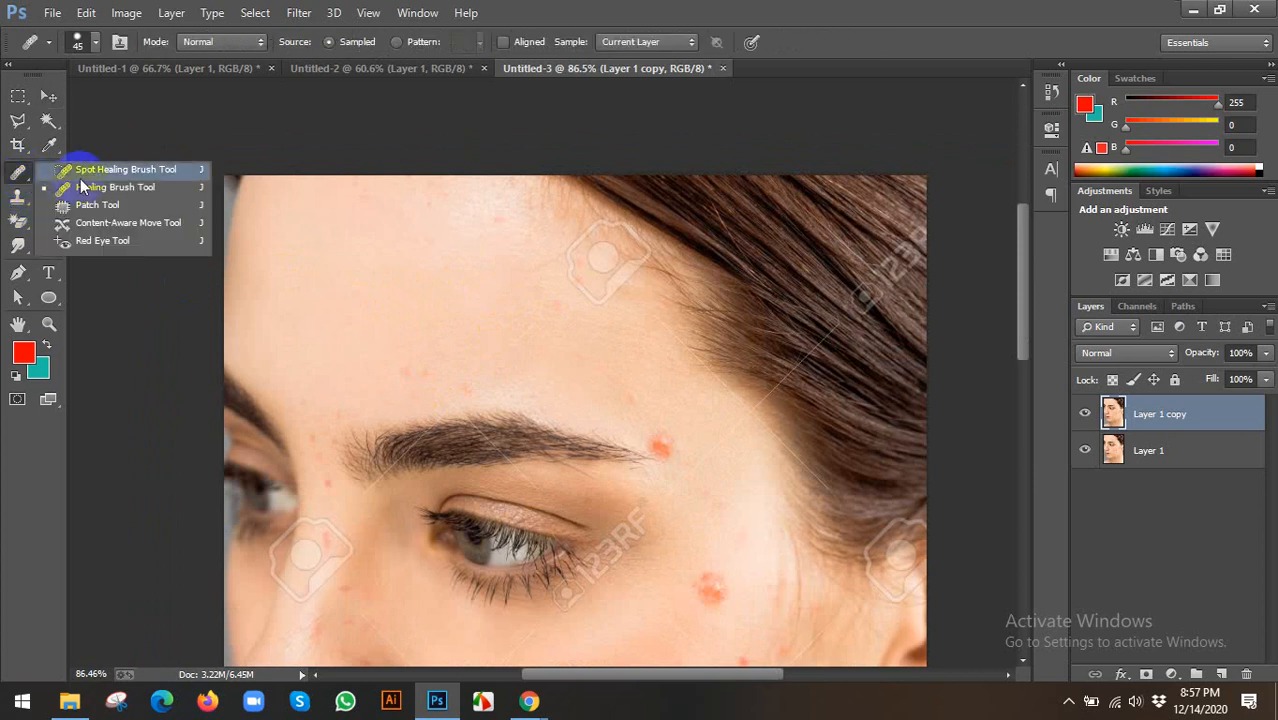
left_click(97, 187)
scroll(445, 410, "up", 3)
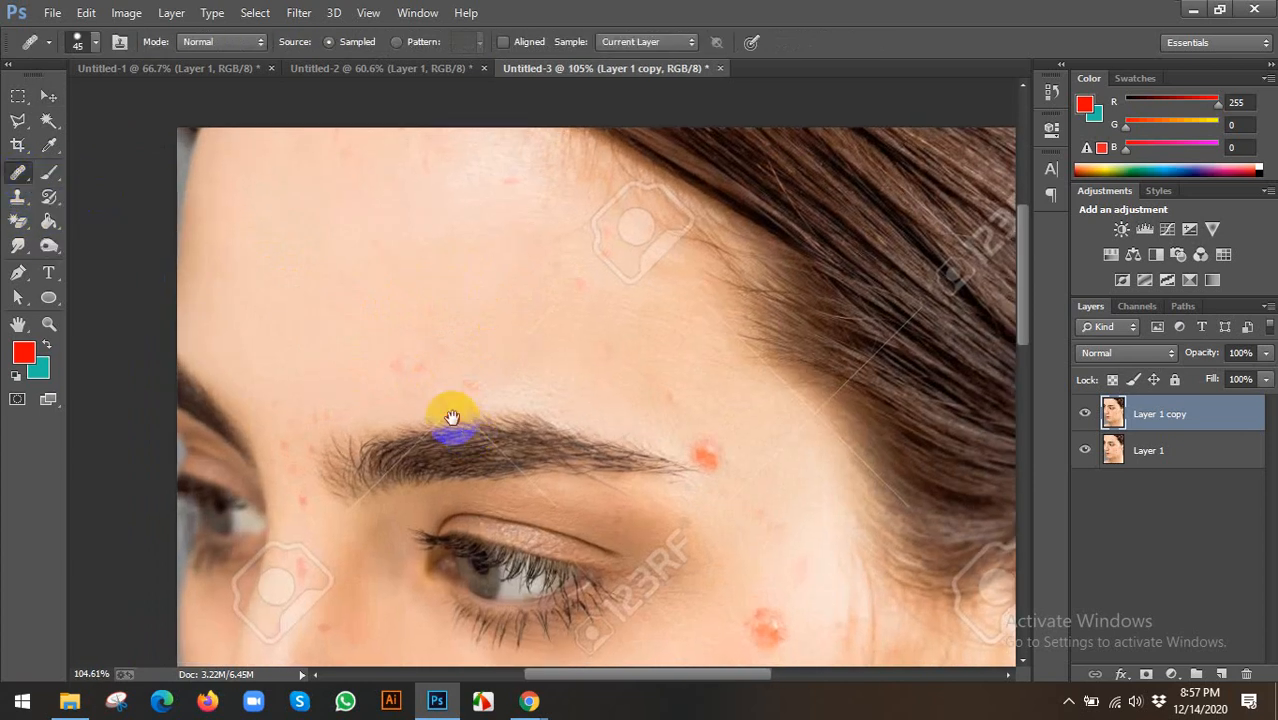
key("bracketright")
key("bracketright")
key("bracketright")
key("bracketright")
key("bracketright")
key("bracketright")
key("bracketright")
key("bracketright")
key("bracketright")
key("bracketright")
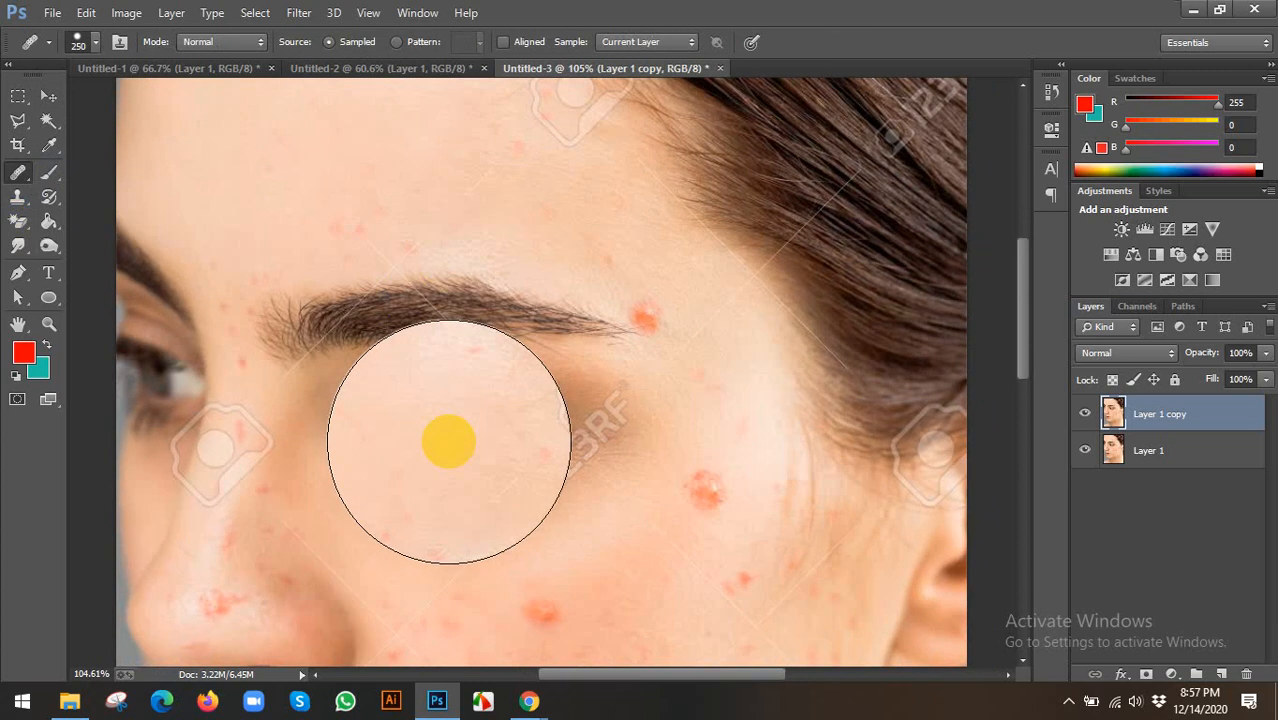
left_click(452, 442, "alt")
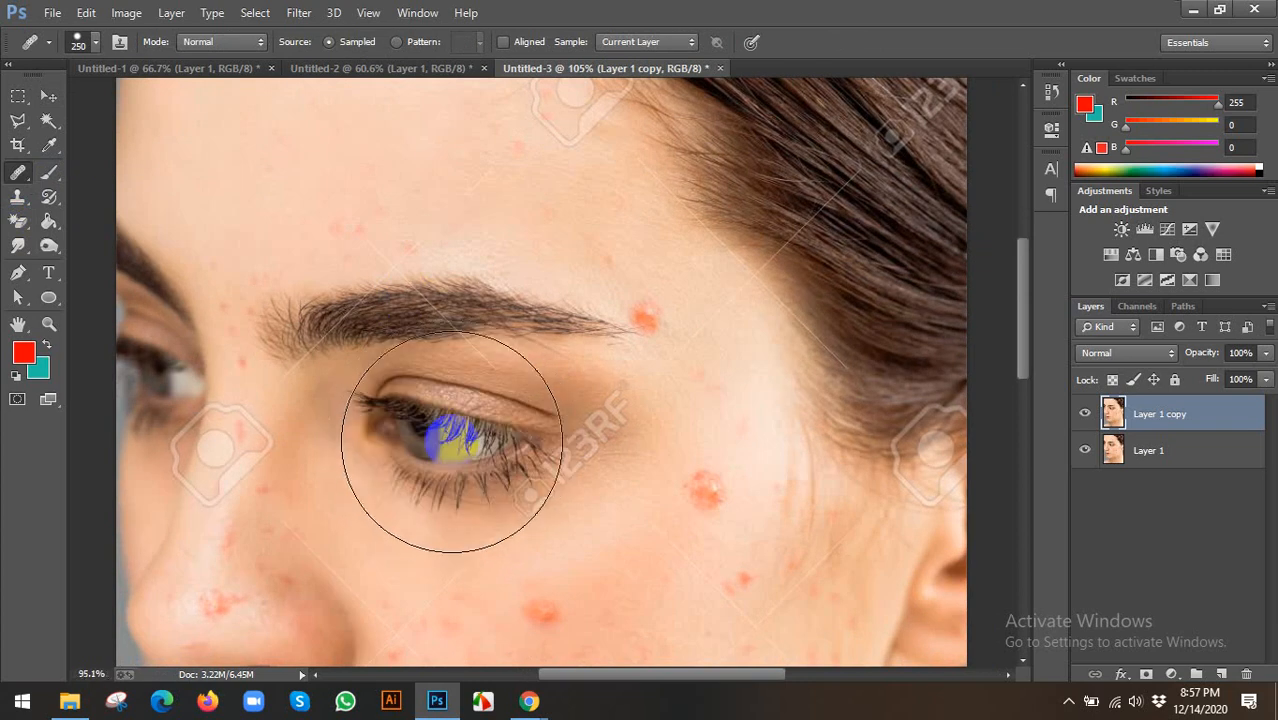
scroll(445, 435, "down", 6)
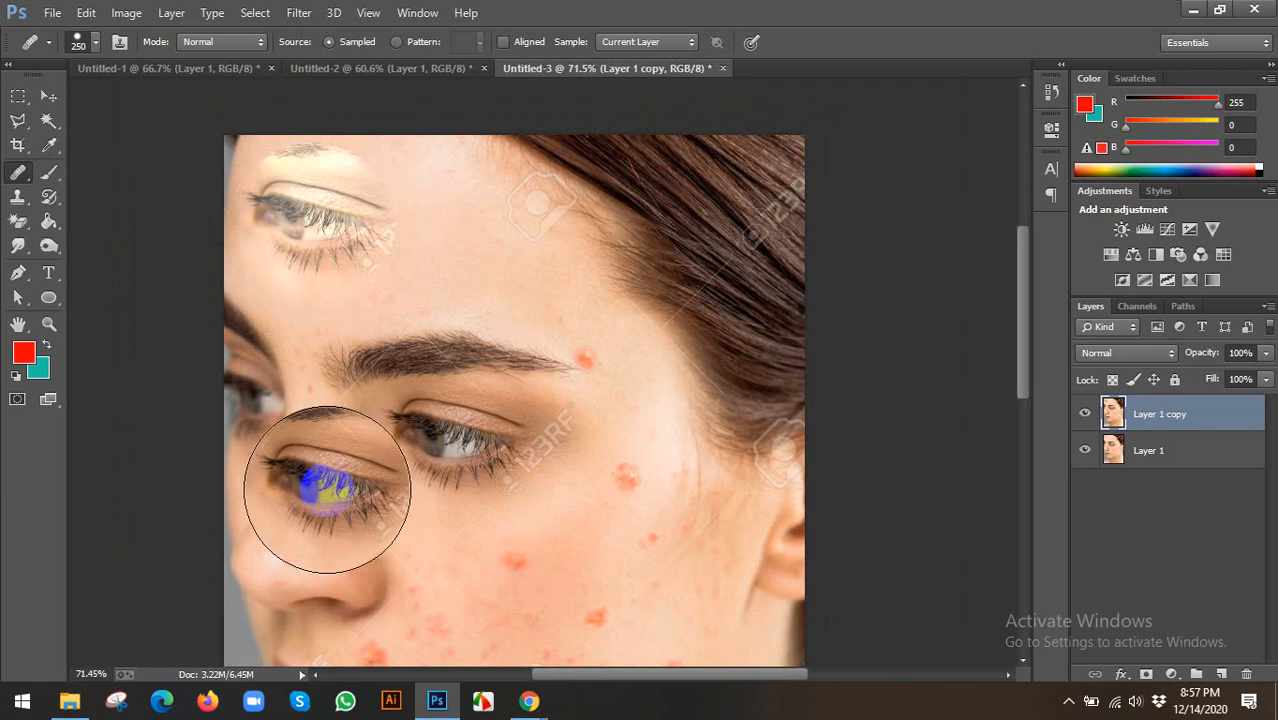
Step: Choose the Clone Stamp tool and set its opacity to 100%
right_click(18, 173)
right_click(20, 199)
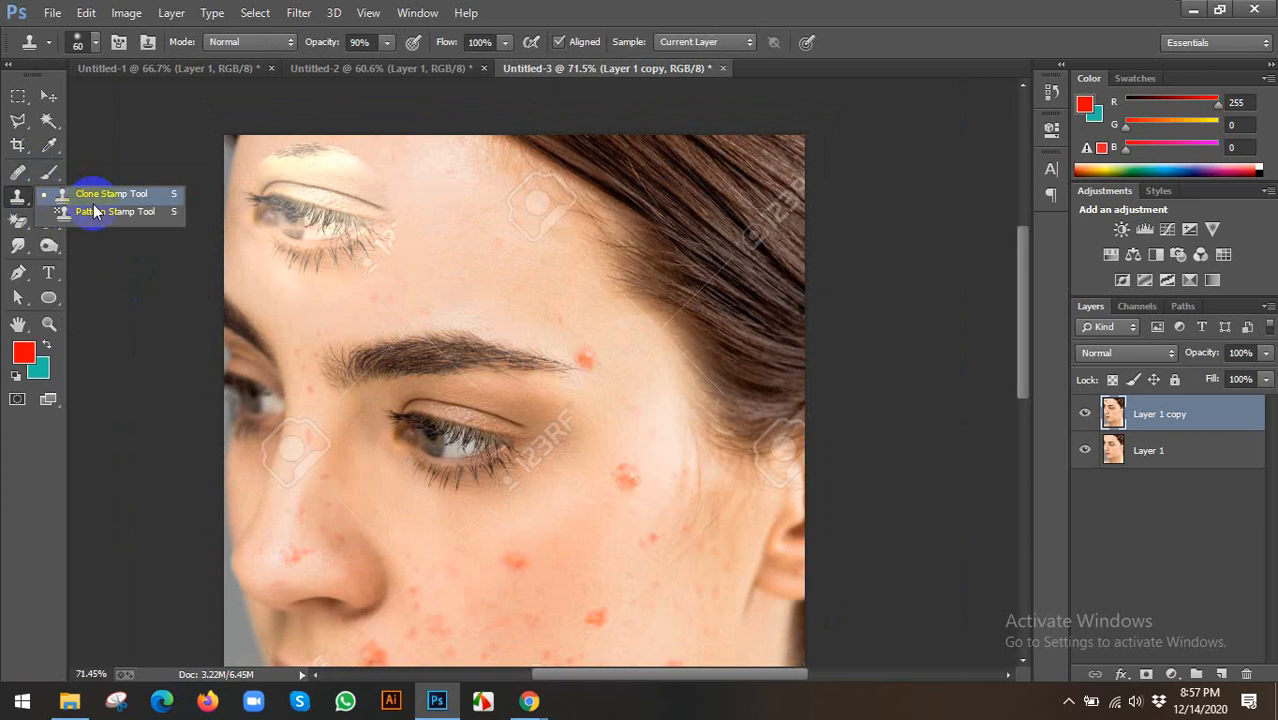
left_click(103, 197)
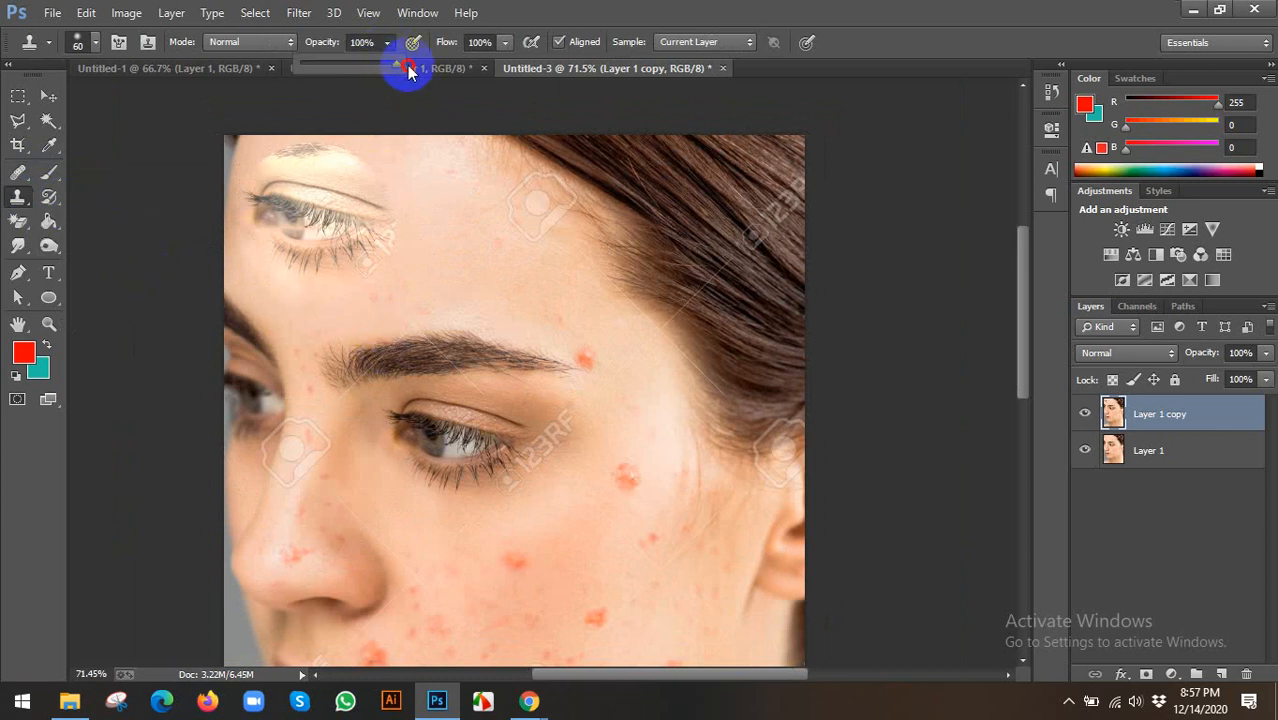
left_click(540, 21)
Step: Clone the open eye onto the forehead beside the healed copy, using a size 300 Clone Stamp brush
key("bracketright")
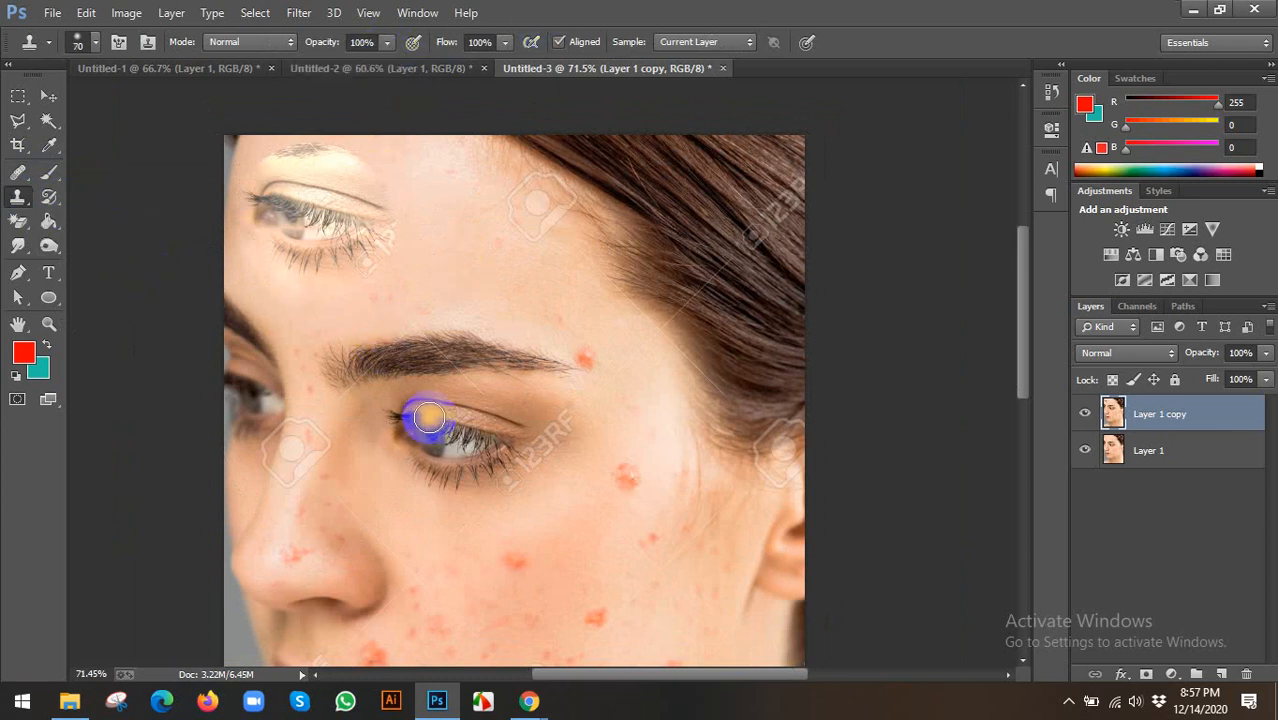
key("bracketright")
key("bracketright")
key("bracketright")
key("bracketright")
key("bracketright")
key("bracketright")
key("bracketright")
key("bracketright")
key("bracketright")
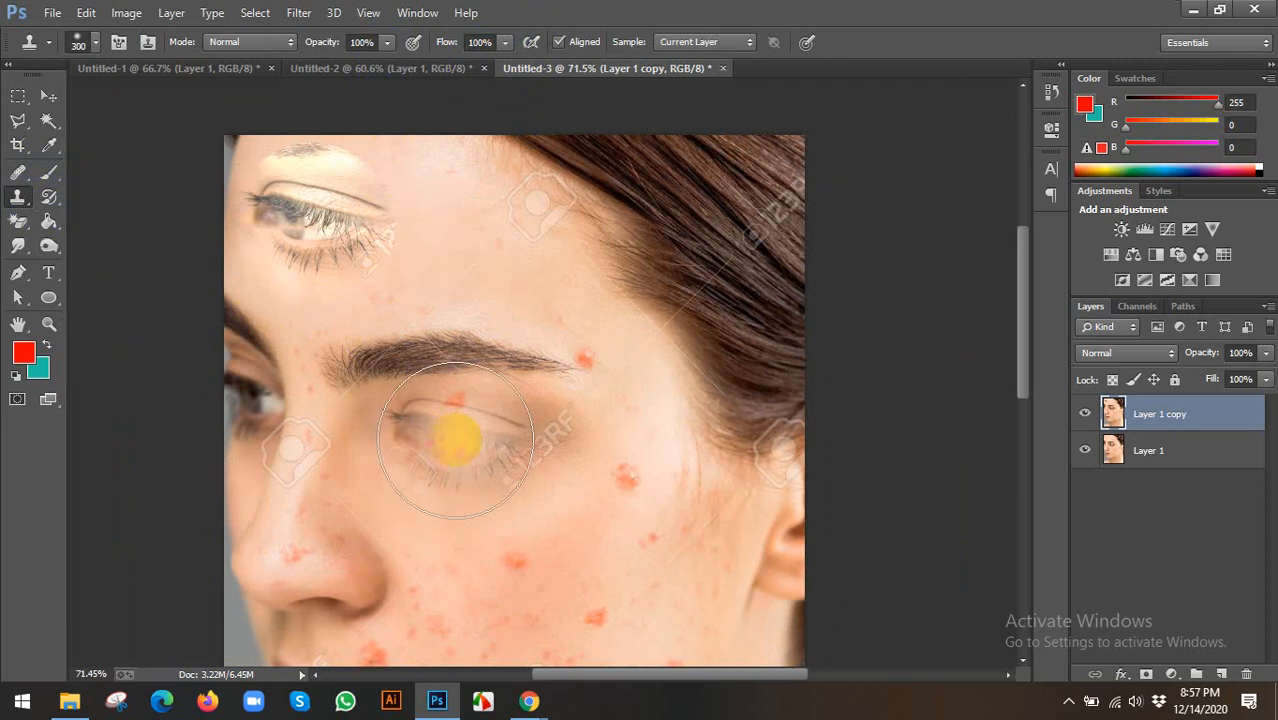
left_click(455, 440, "alt")
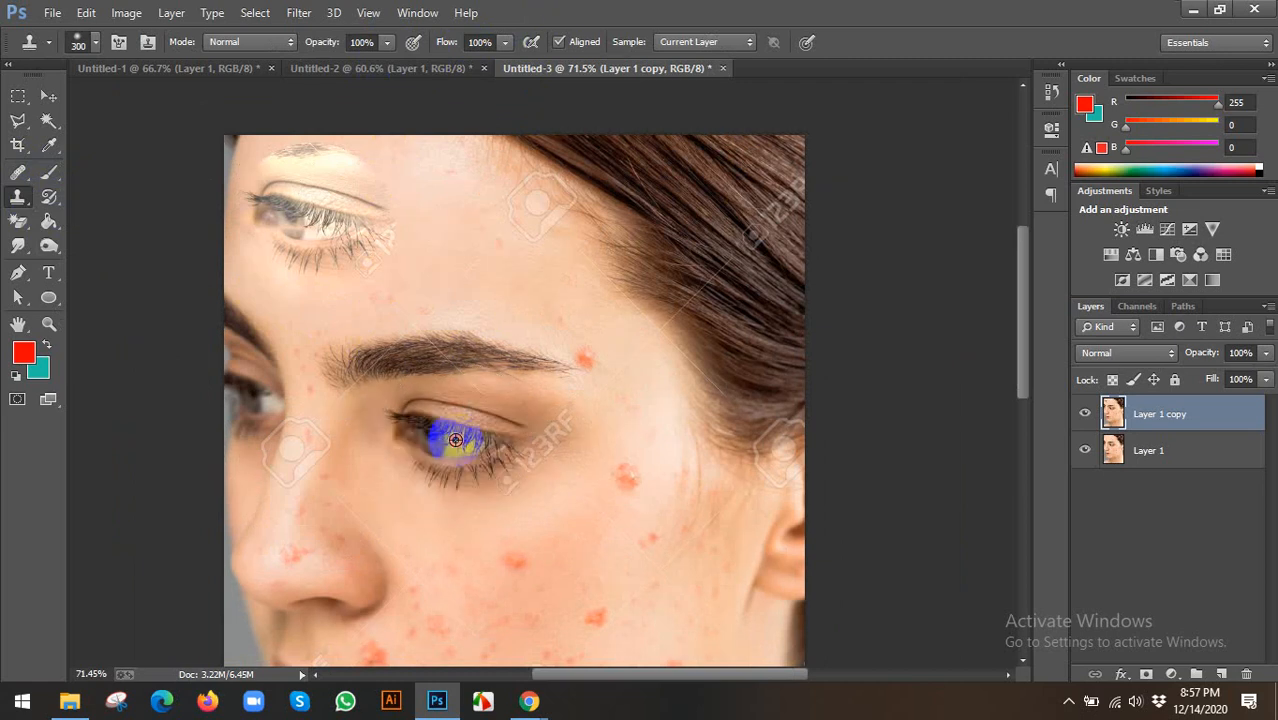
left_click(475, 245)
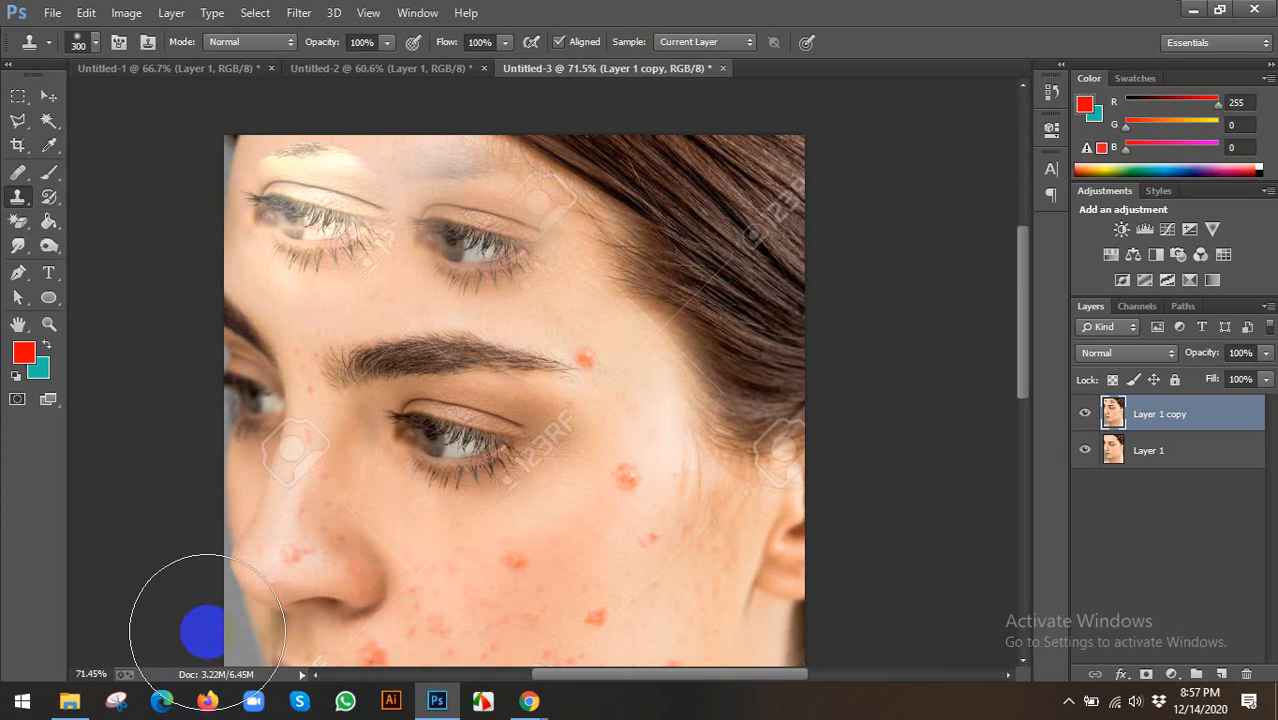
left_click_drag(285, 588, 358, 574)
left_click_drag(18, 172, 92, 186)
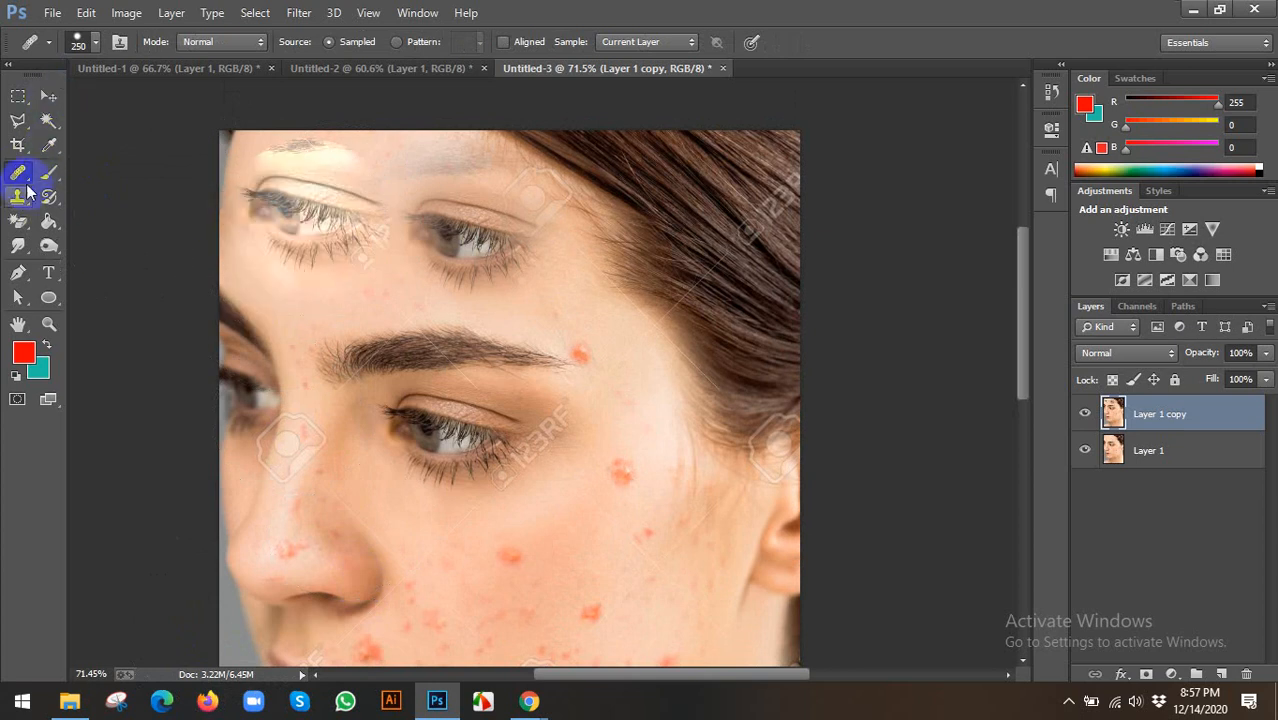
left_click_drag(18, 196, 63, 200)
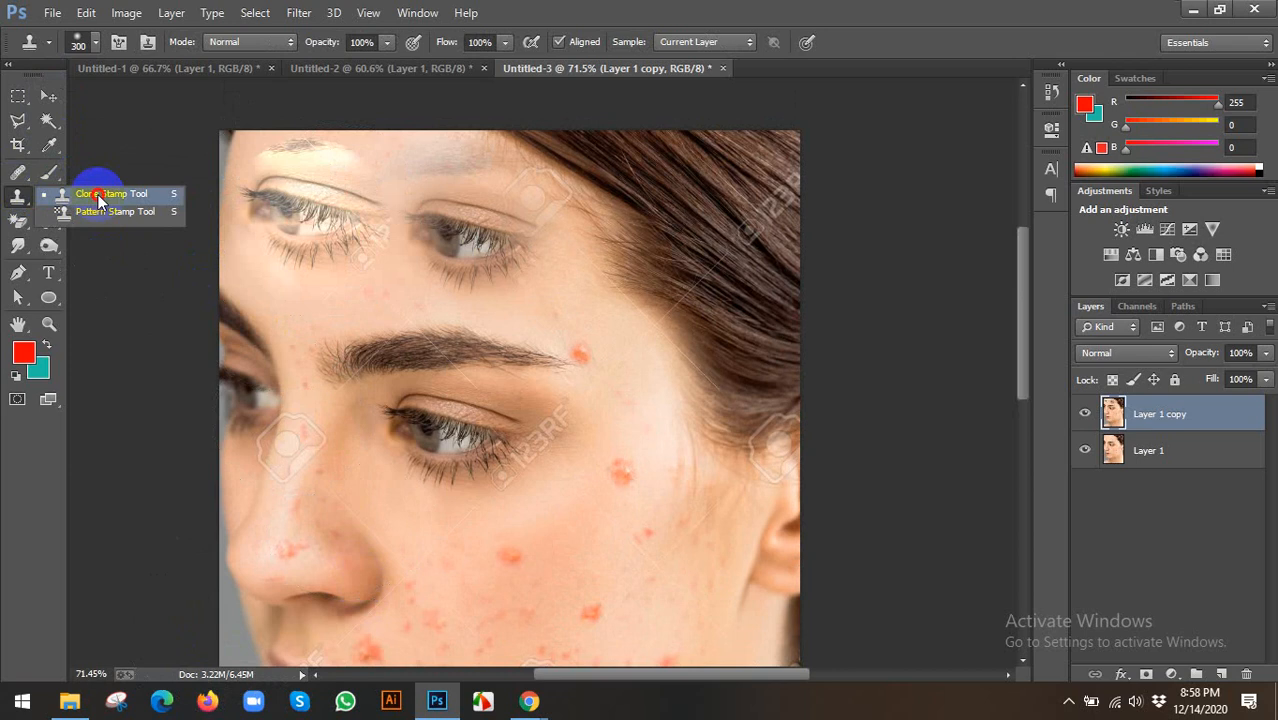
left_click_drag(97, 200, 97, 197)
key("space")
left_click_drag(399, 417, 359, 345)
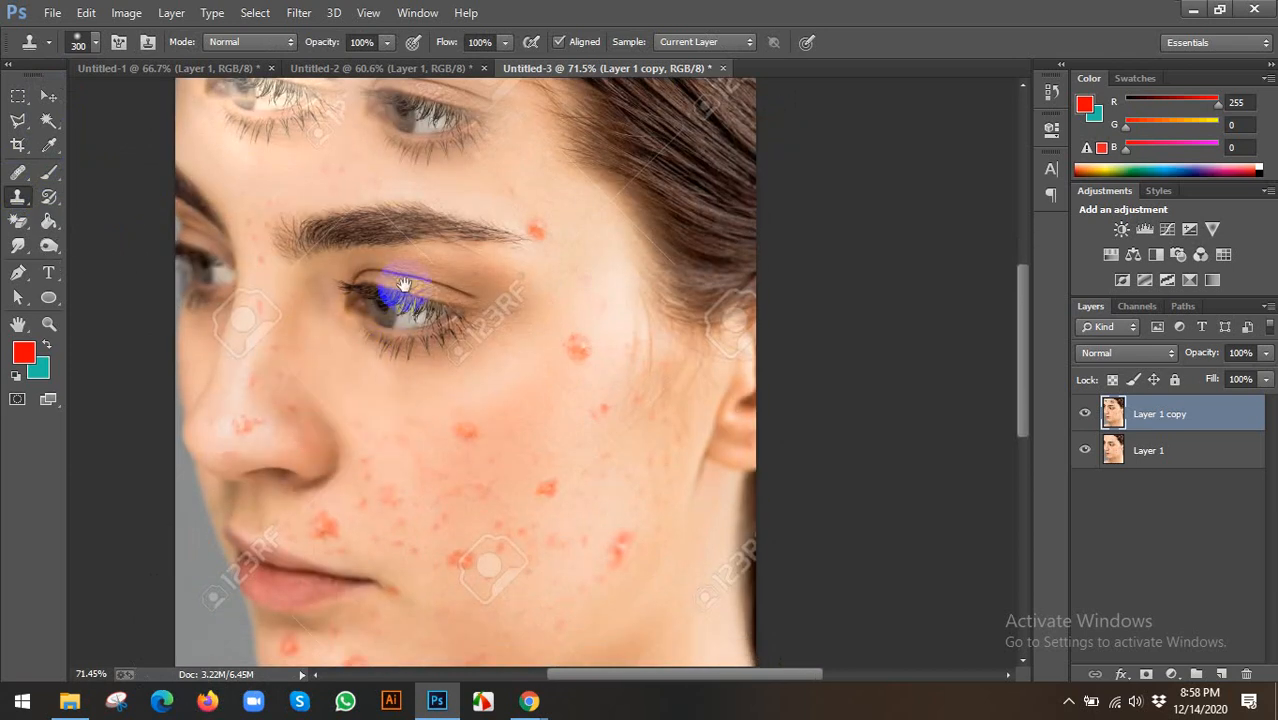
left_click_drag(404, 285, 408, 357)
Step: Reduce the Clone Stamp brush size to 50 for work around the outer end of the eyebrow
key("bracketleft")
key("bracketleft")
key("bracketleft")
key("bracketleft")
key("bracketleft")
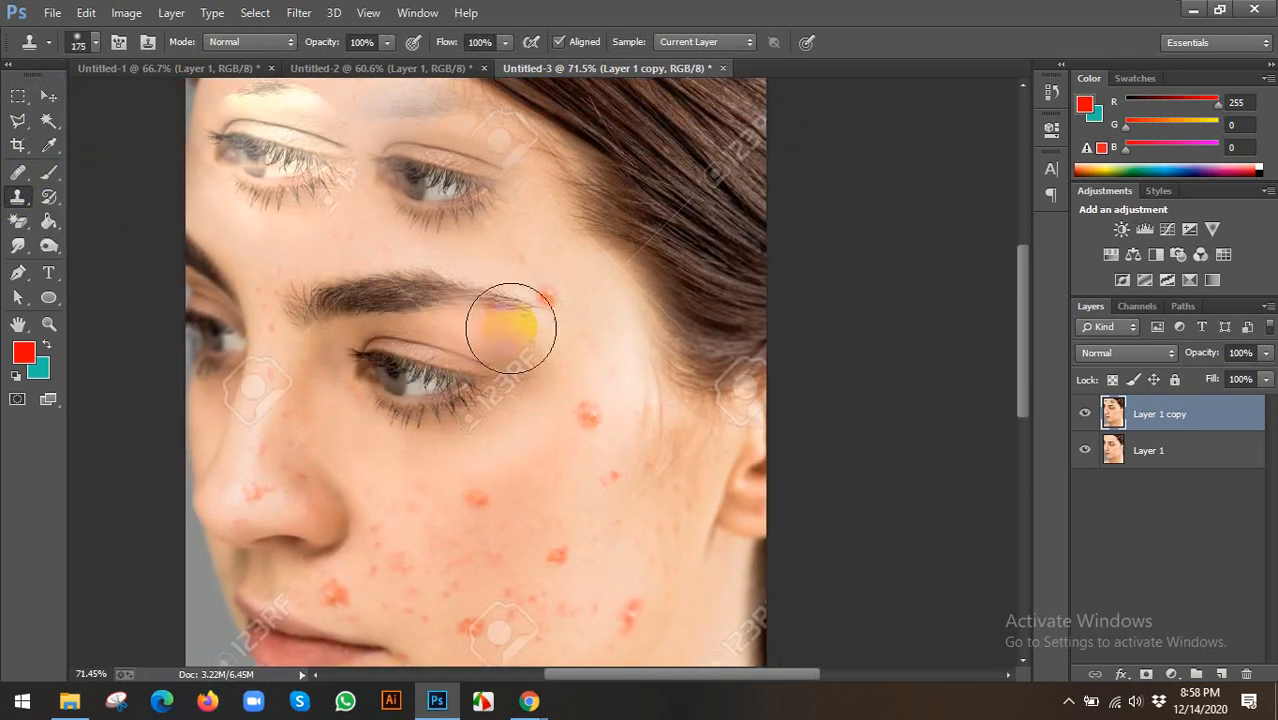
key("bracketleft")
key("bracketleft")
key("bracketleft")
scroll(510, 329, "up", 4)
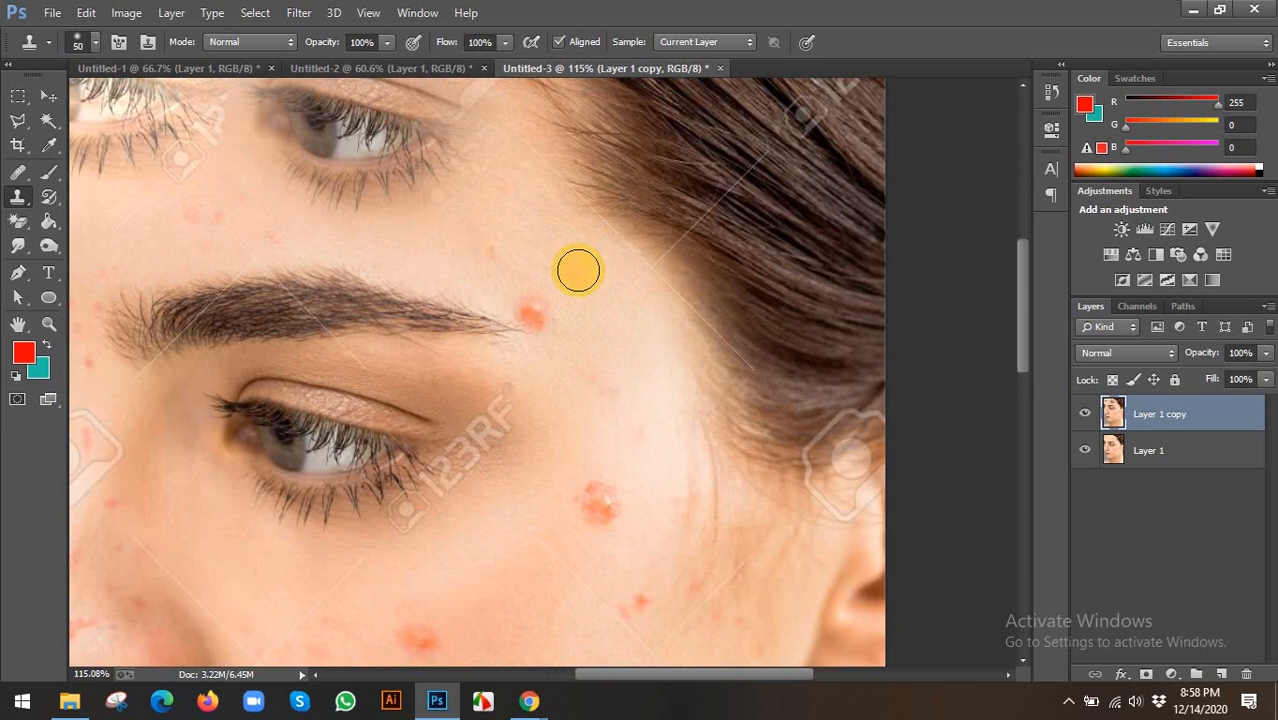
Step: Choose the Healing Brush tool and reduce its brush size to 50
left_click_drag(17, 171, 93, 189)
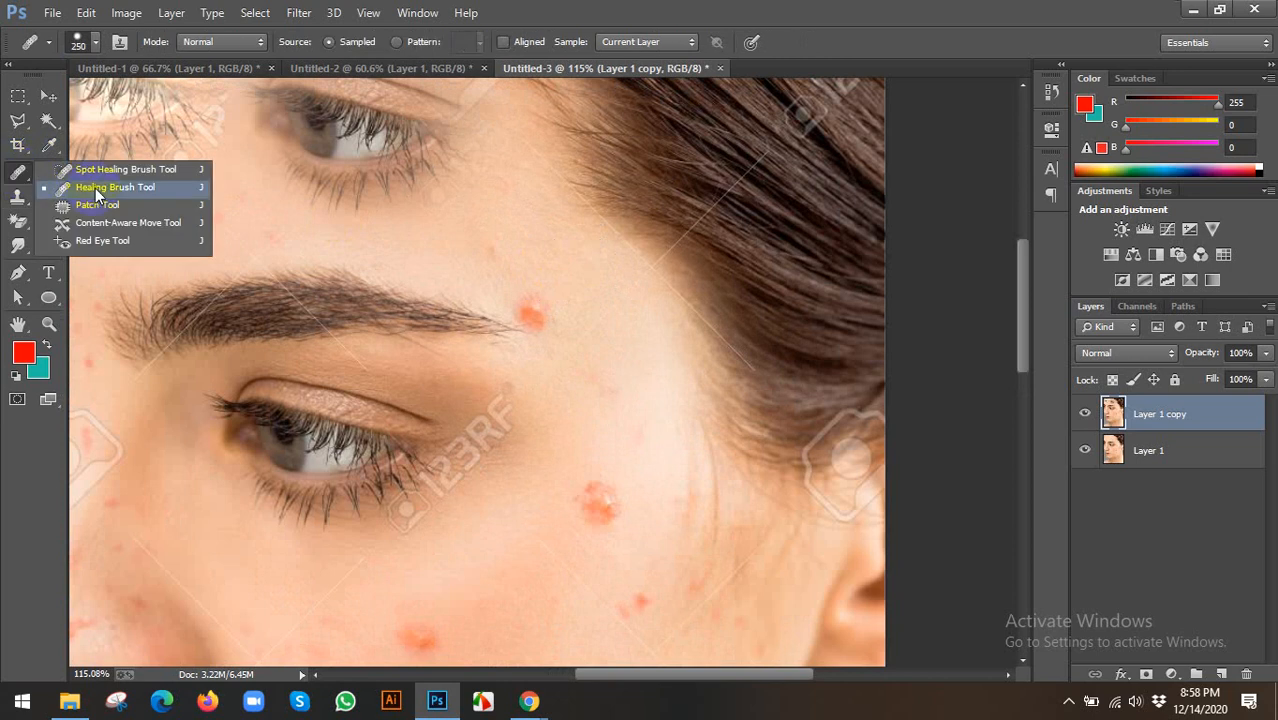
left_click(96, 190)
key("bracketleft")
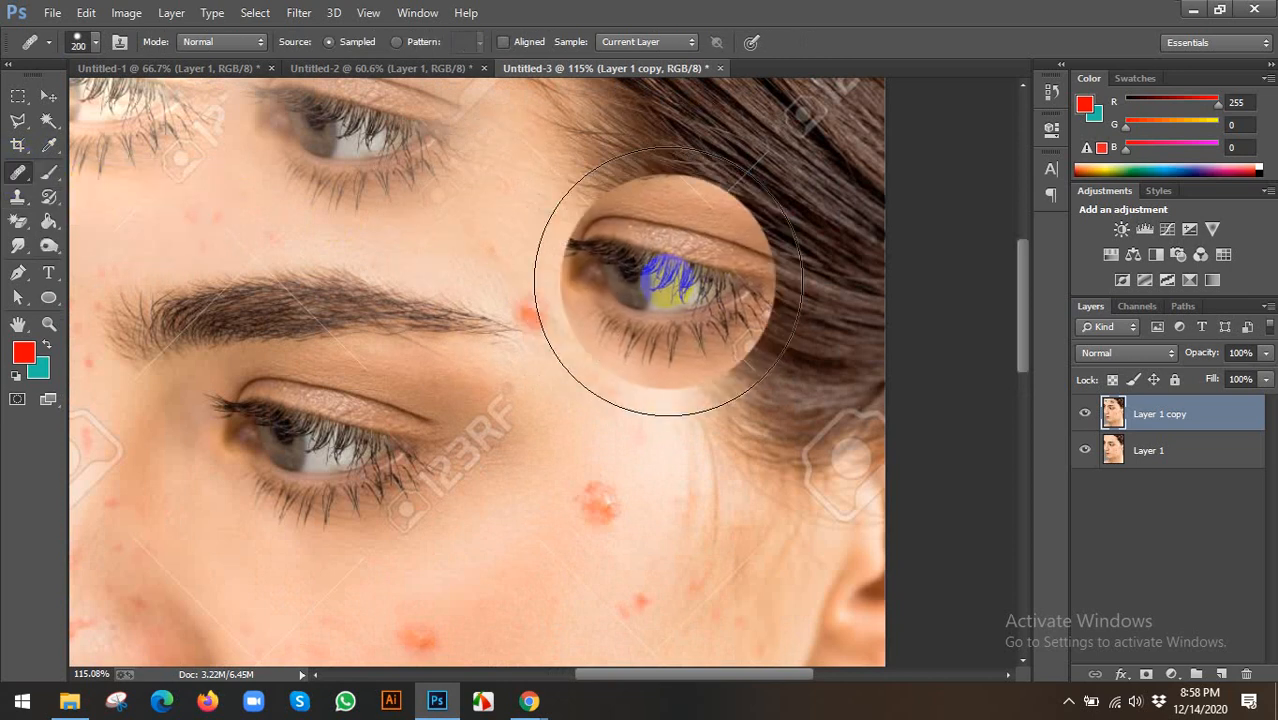
key("bracketleft")
key("bracketleft")
key("bracketleft")
key("bracketleft")
key("bracketleft")
key("bracketleft")
key("bracketleft")
key("bracketleft")
key("bracketleft")
key("bracketleft")
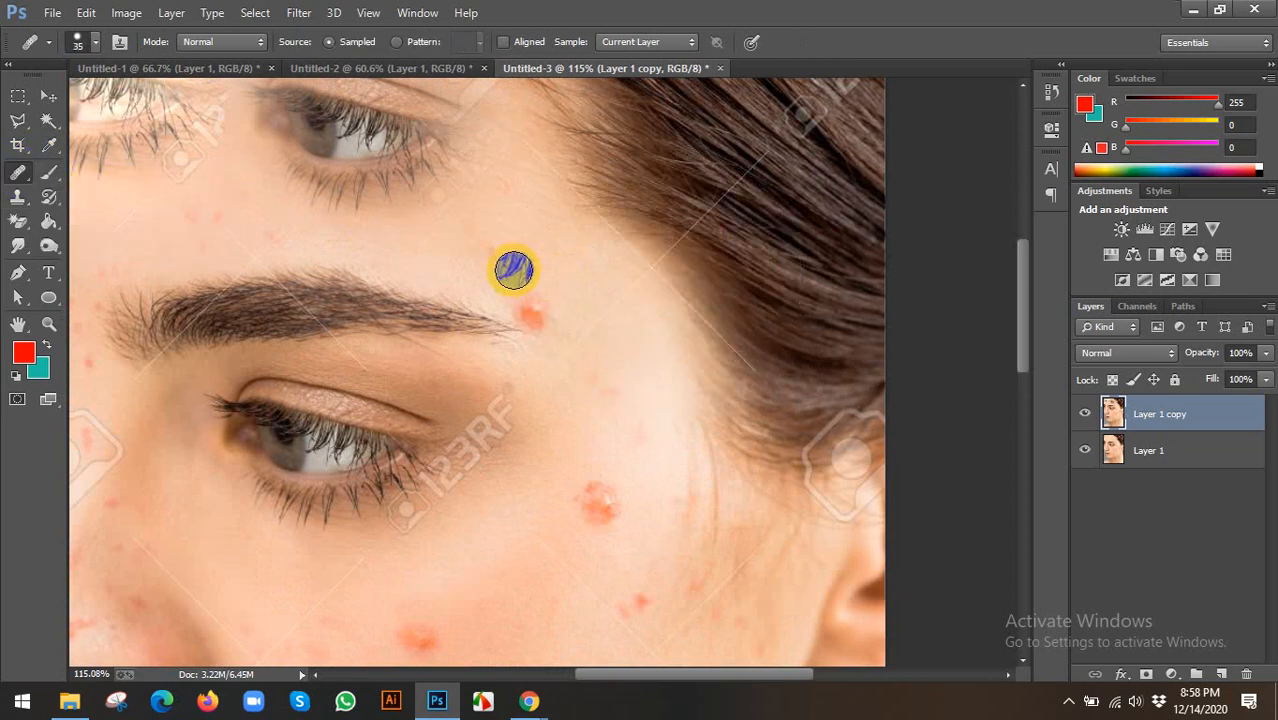
key("bracketright")
key("bracketright")
scroll(436, 272, "up", 1)
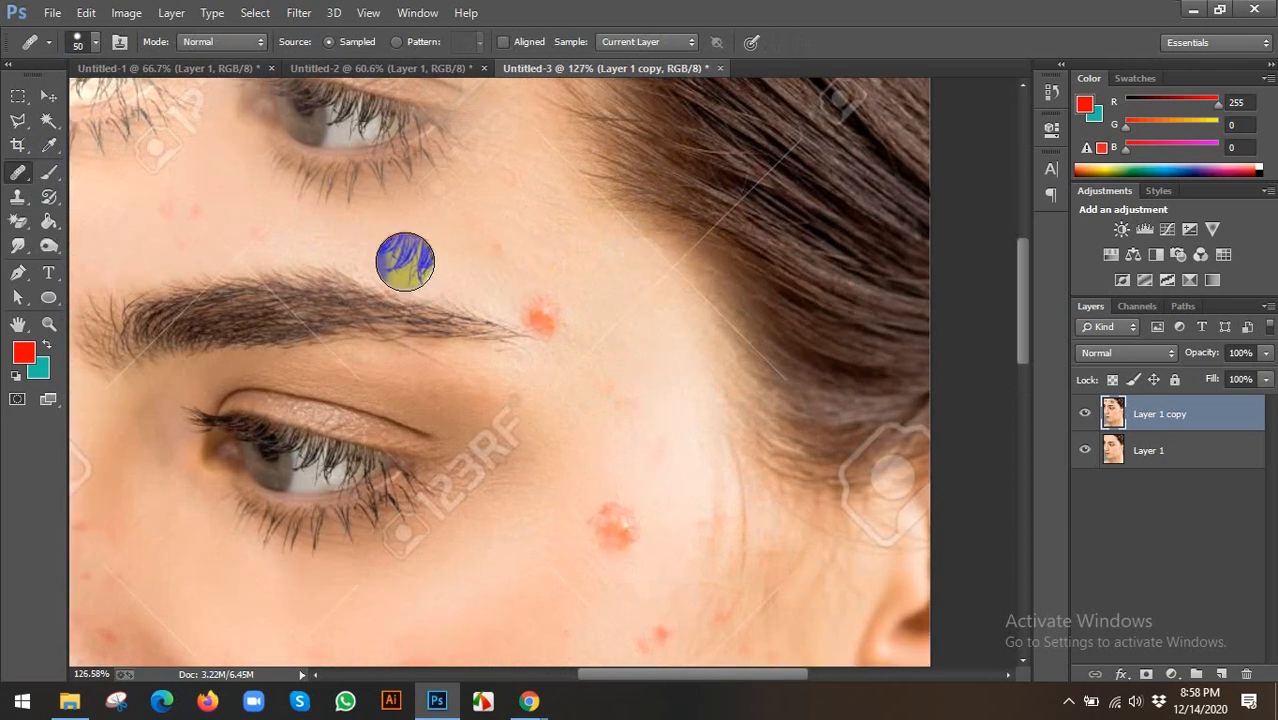
Step: Try healing over the eyebrow's outer tail and the pimple beside it with skin sampled above the brow, and undo the stroke
left_click(405, 261, "alt")
mouse_move(406, 304)
left_mouse_down()
mouse_move(497, 332)
mouse_move(548, 320)
mouse_move(545, 348)
mouse_move(556, 334)
left_mouse_up()
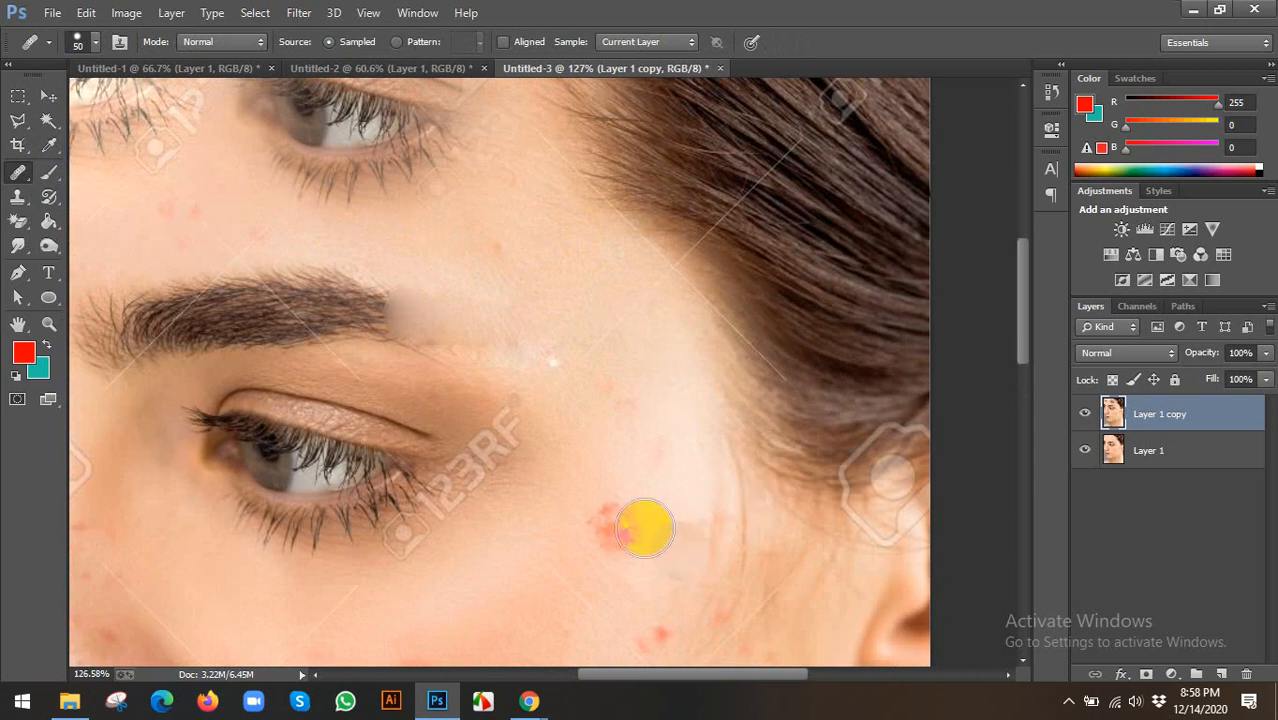
scroll(265, 455, "up", 1)
scroll(265, 455, "up", 1)
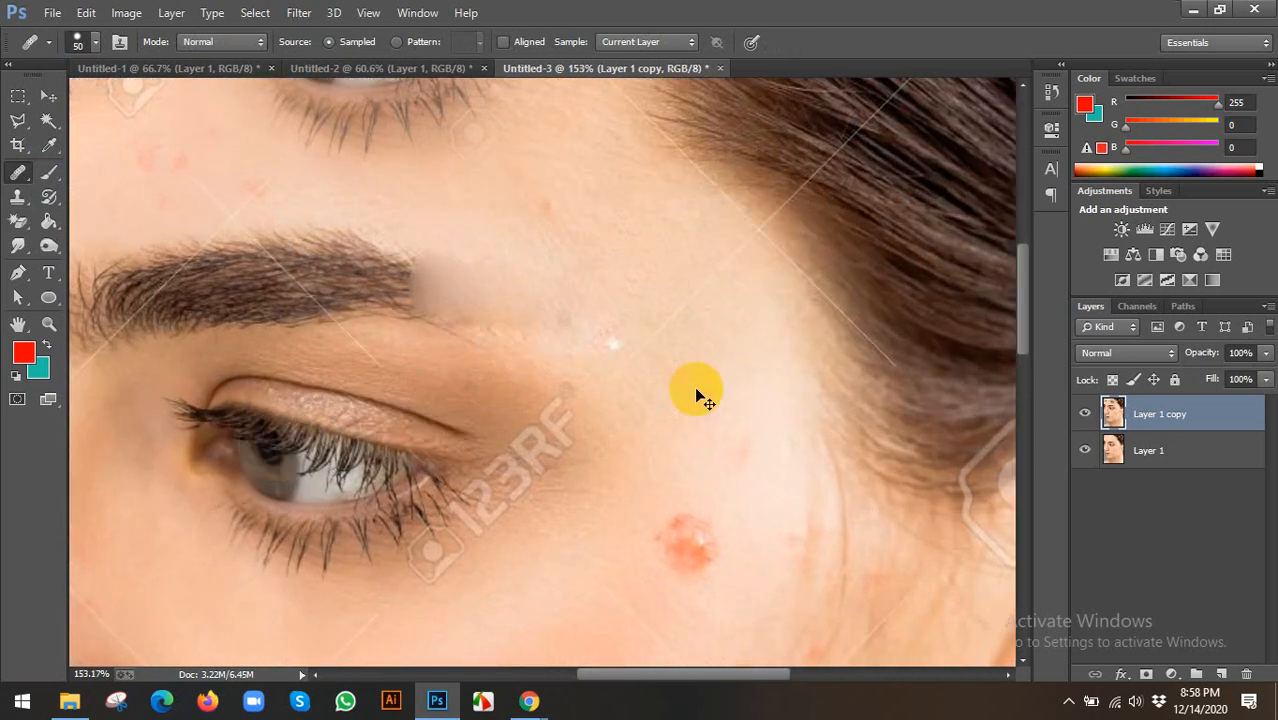
key("ctrl+z")
Step: Clone skin from above the eyebrow over its outer tail and the adjacent pimple with a size 45 Clone Stamp brush
left_click(18, 199)
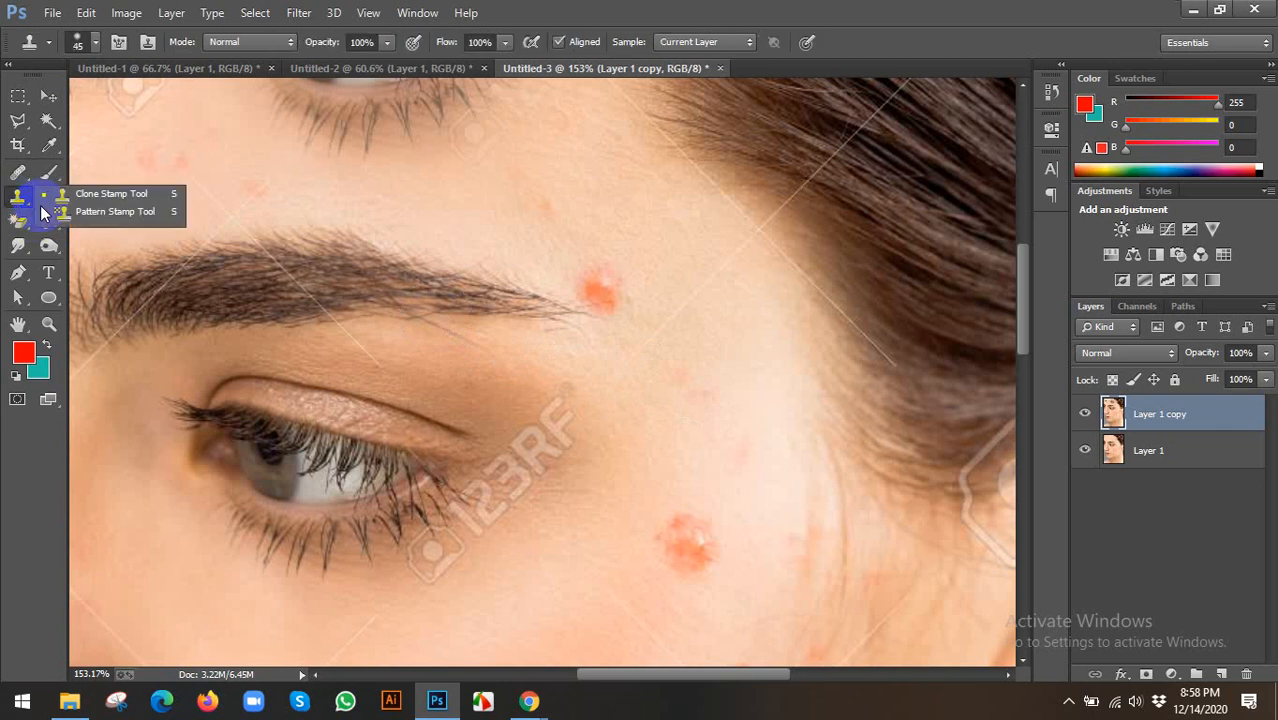
left_click(105, 193)
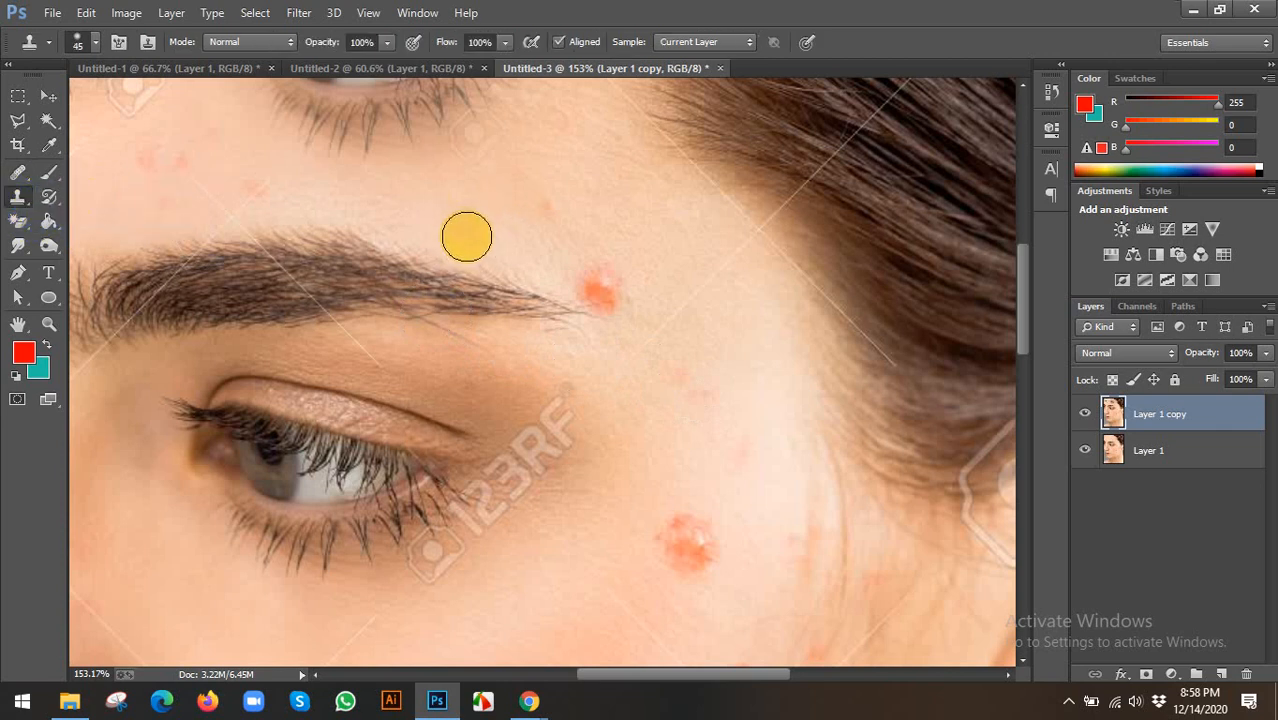
left_click_drag(482, 281, 511, 292)
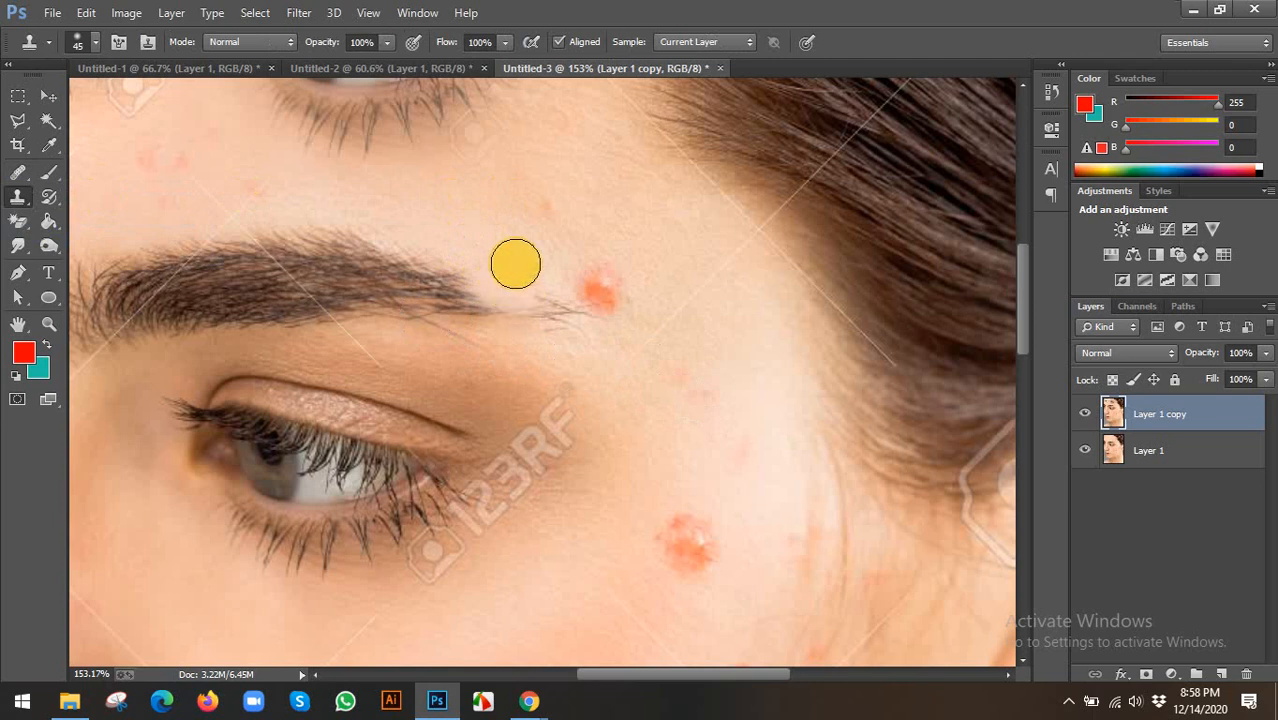
mouse_move(516, 290)
left_mouse_down()
mouse_move(542, 297)
mouse_move(545, 282)
mouse_move(601, 278)
mouse_move(585, 328)
mouse_move(562, 316)
mouse_move(597, 320)
left_mouse_up()
Step: Shorten the eyebrow's outer end further by cloning forehead skin sampled just above it
left_click(494, 237, "alt")
left_click(434, 226, "alt")
left_click_drag(448, 274, 499, 308)
left_click(422, 203, "alt")
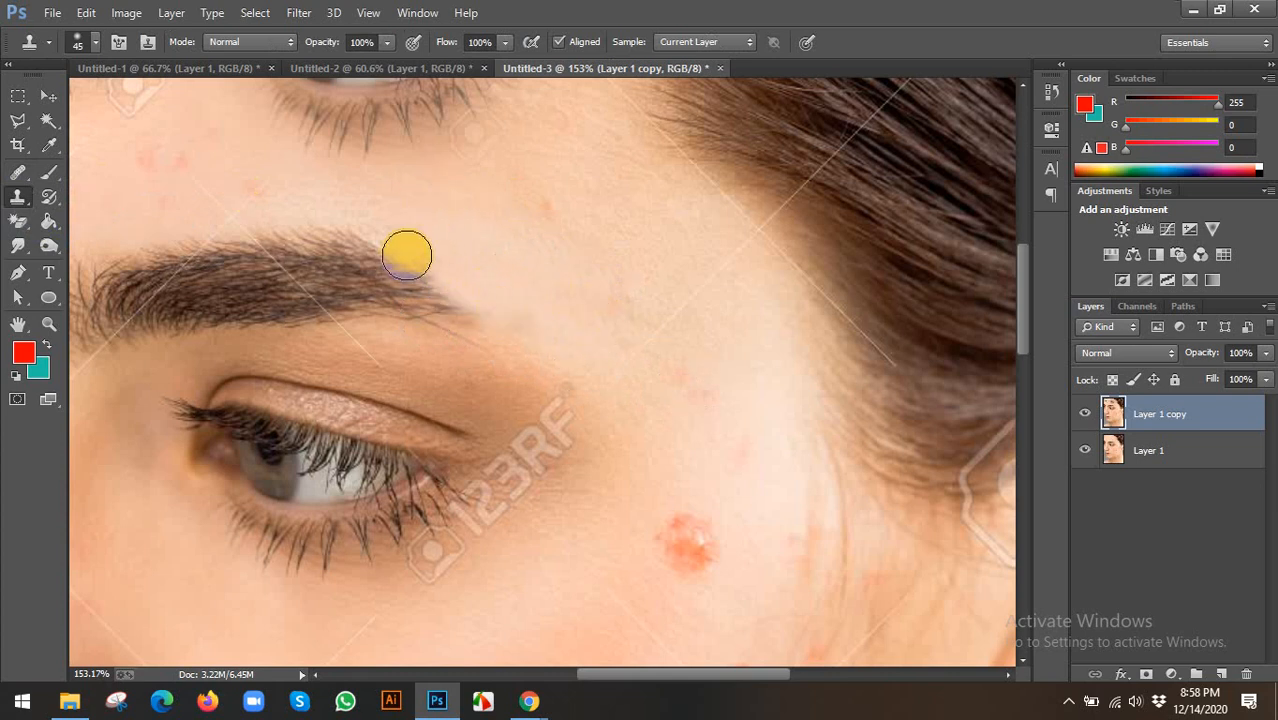
mouse_move(408, 263)
left_mouse_down()
mouse_move(441, 306)
mouse_move(511, 325)
left_mouse_up()
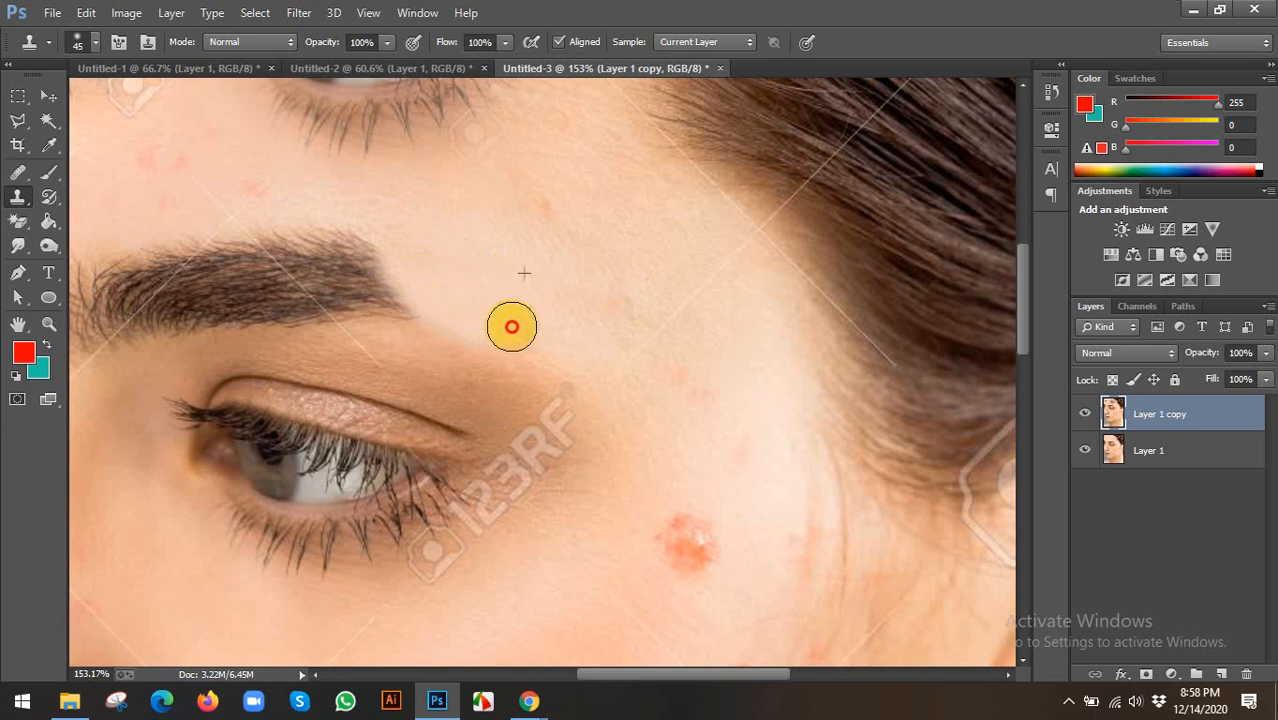
Step: Thin and reshape the eyebrow's upper edge and inner end by cloning forehead skin over the stray hairs
mouse_move(368, 234)
left_mouse_down()
mouse_move(405, 285)
mouse_move(328, 234)
mouse_move(404, 234)
left_mouse_up()
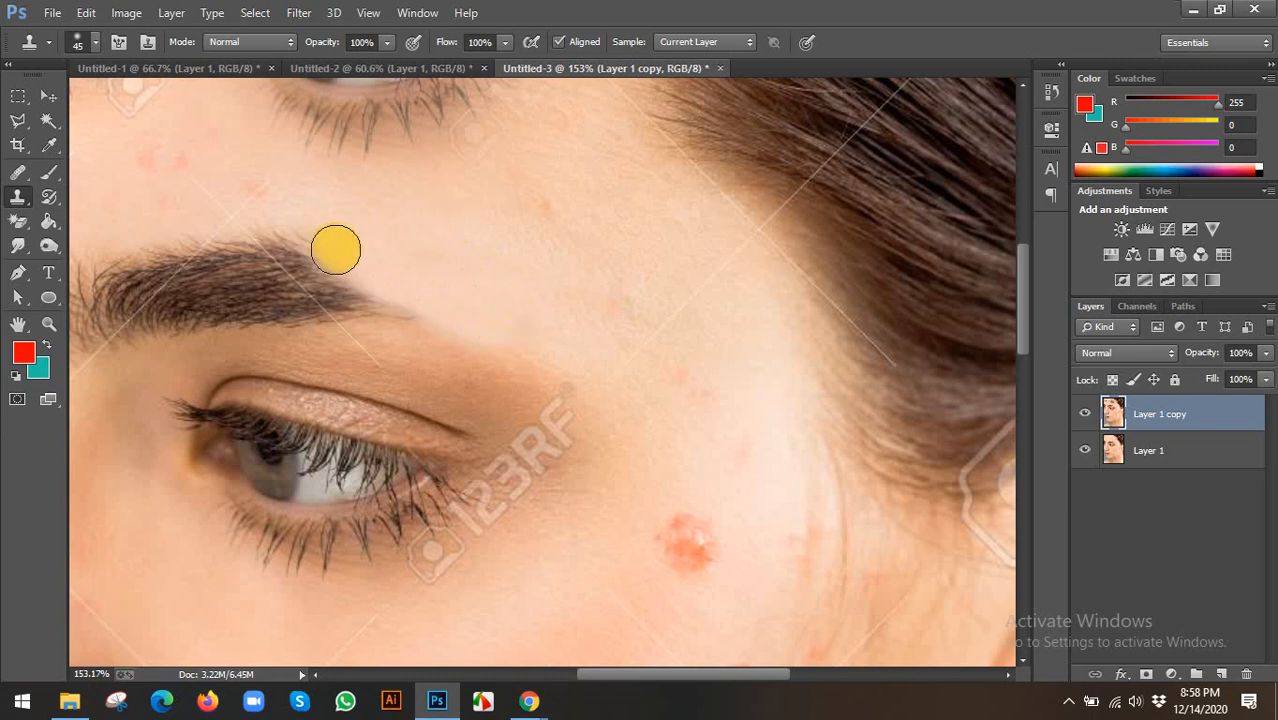
left_click_drag(231, 234, 379, 263)
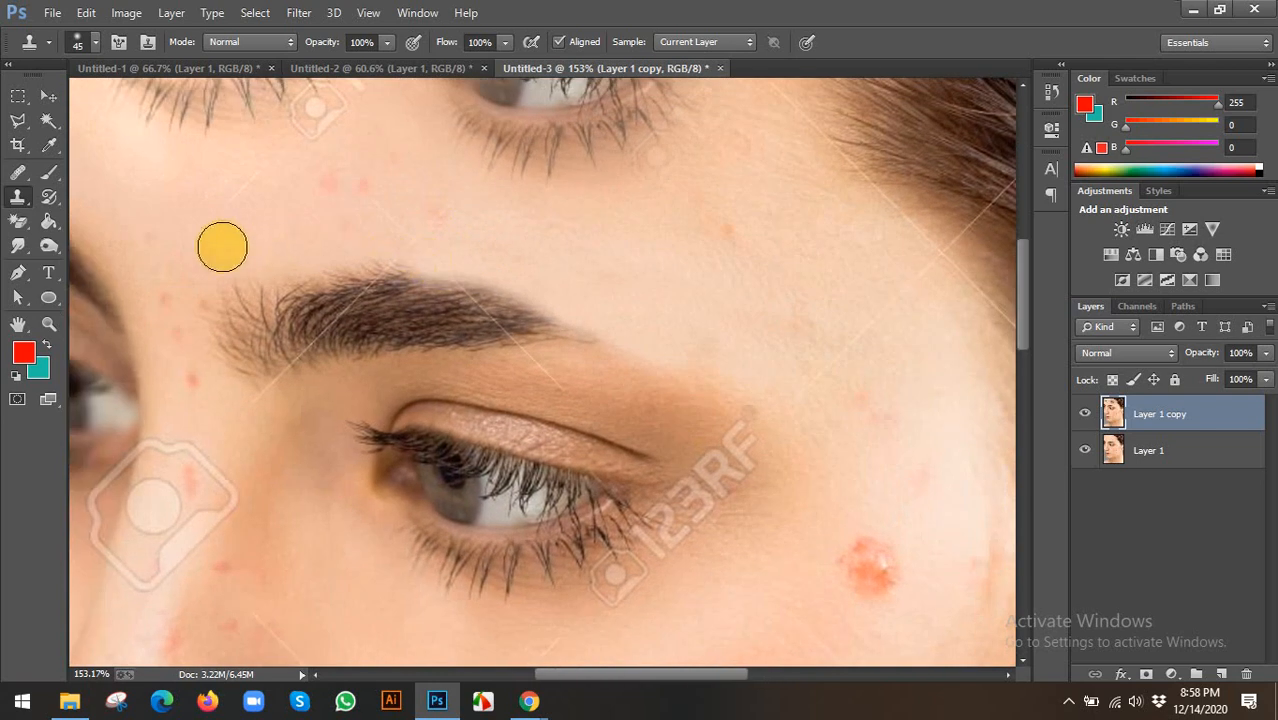
mouse_move(214, 308)
left_mouse_down()
mouse_move(399, 275)
mouse_move(542, 291)
left_mouse_up()
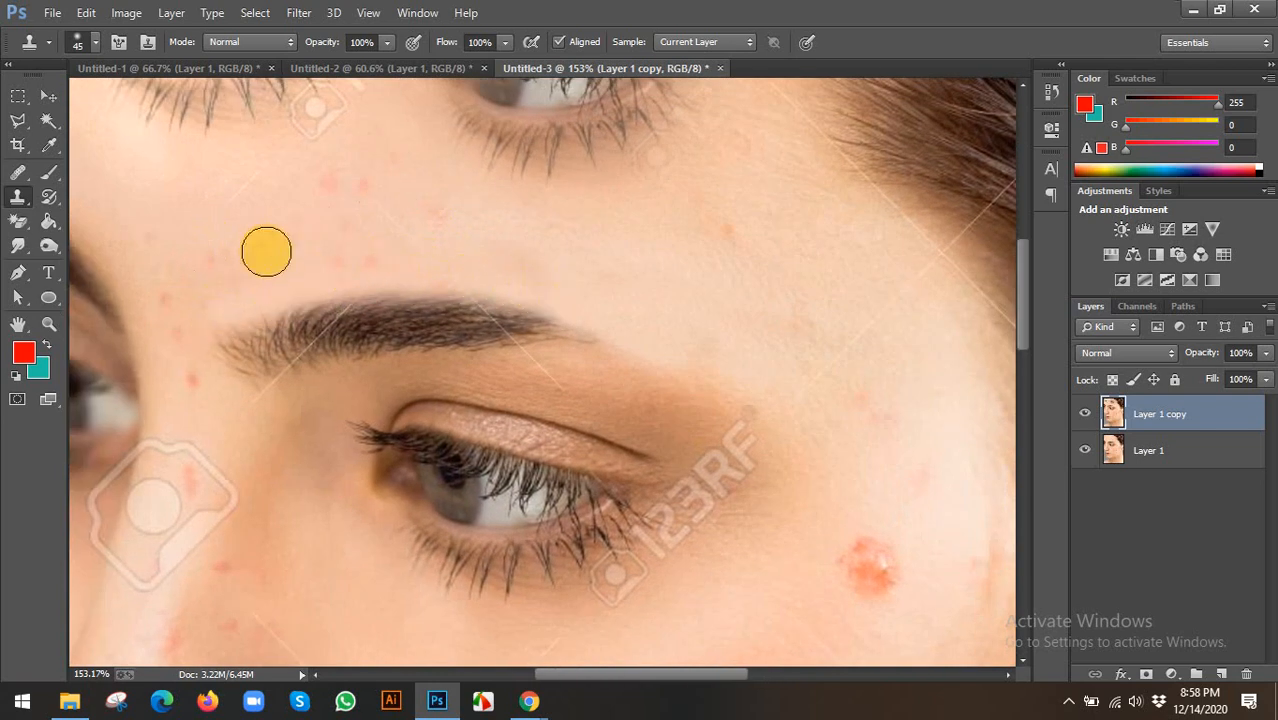
left_click_drag(214, 345, 325, 280)
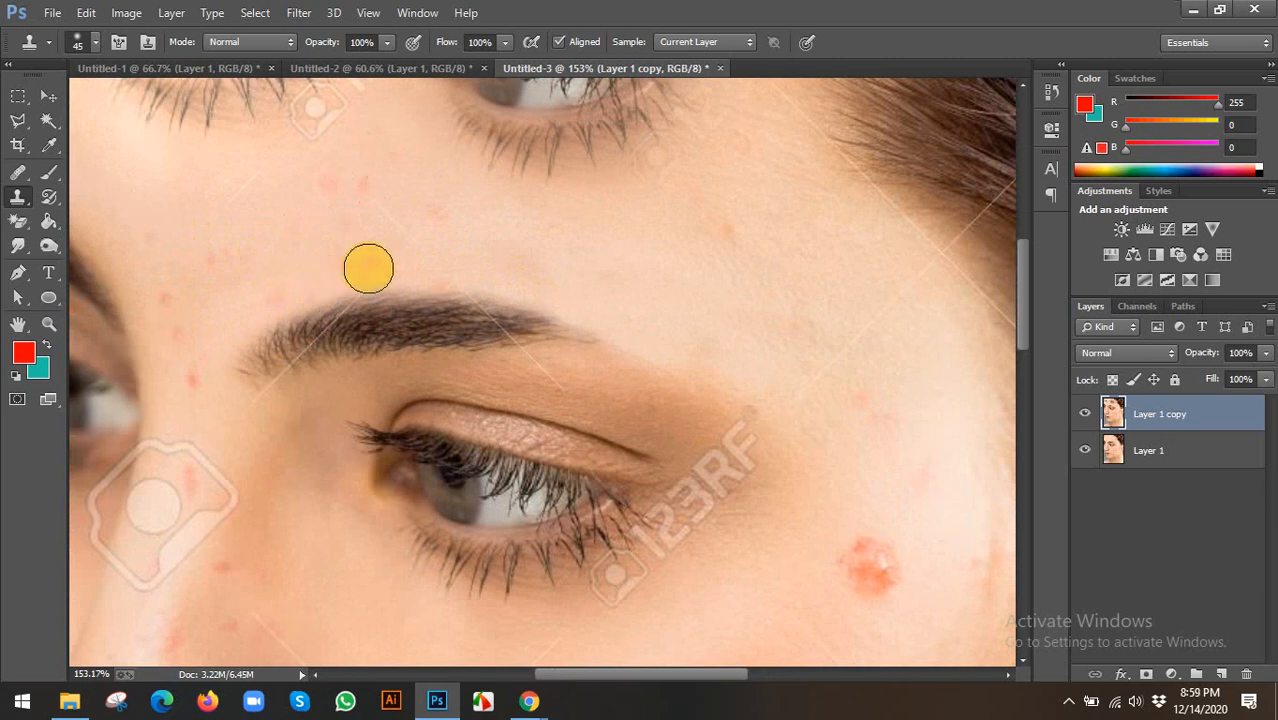
Step: Try healing the skin along the eyebrow's lower edge with a size 35 Healing Brush, and undo the stroke
scroll(658, 337, "down", 4)
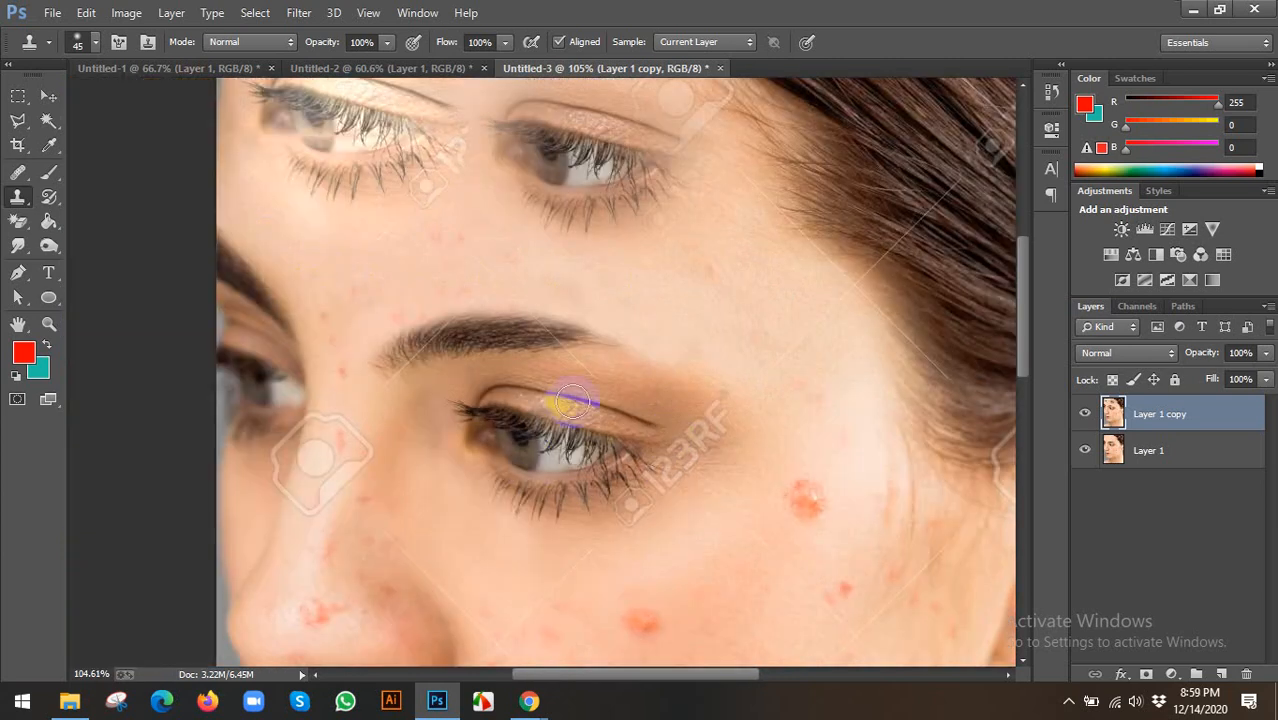
scroll(578, 358, "up", 1)
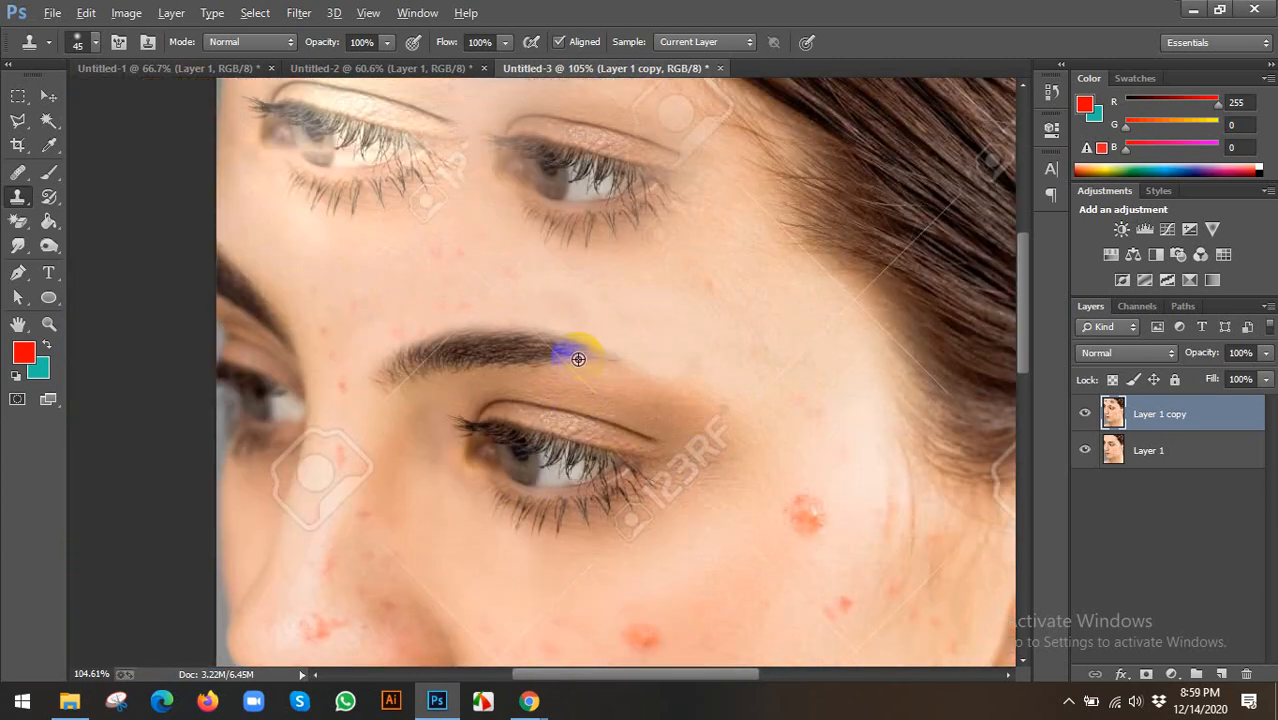
left_click(18, 172)
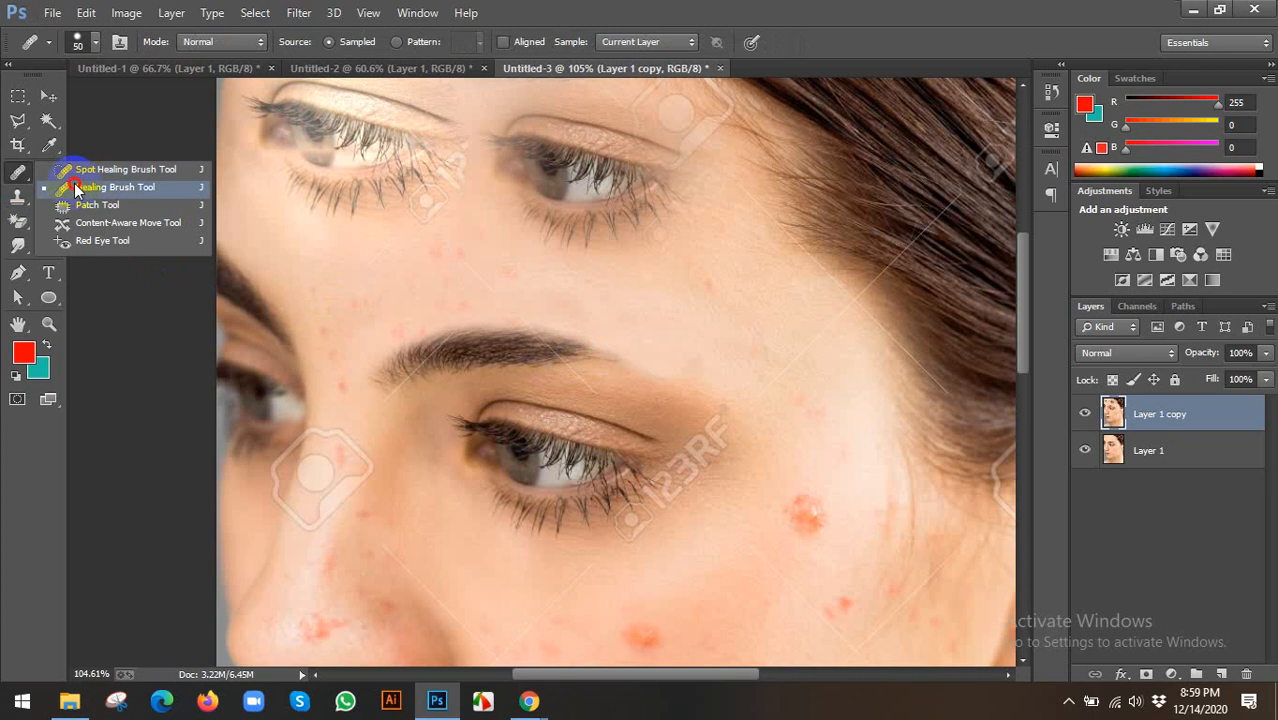
left_click(75, 189)
scroll(471, 397, "up", 3)
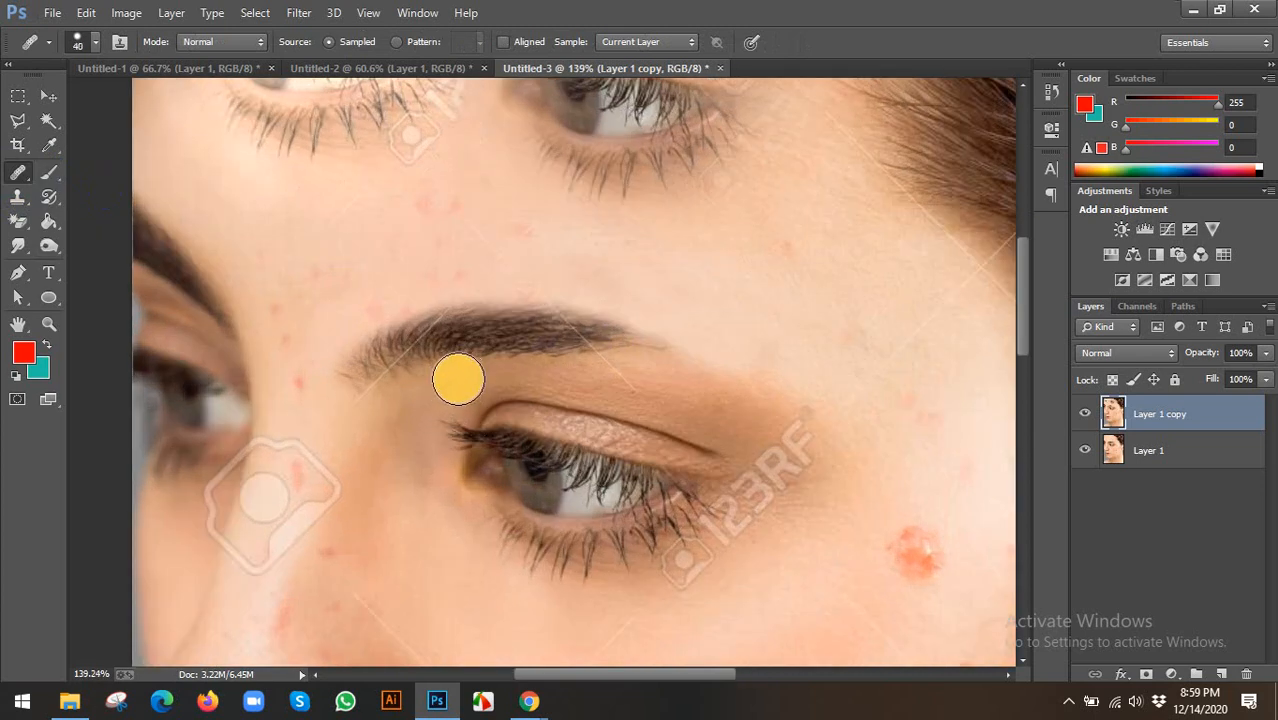
key("bracketleft")
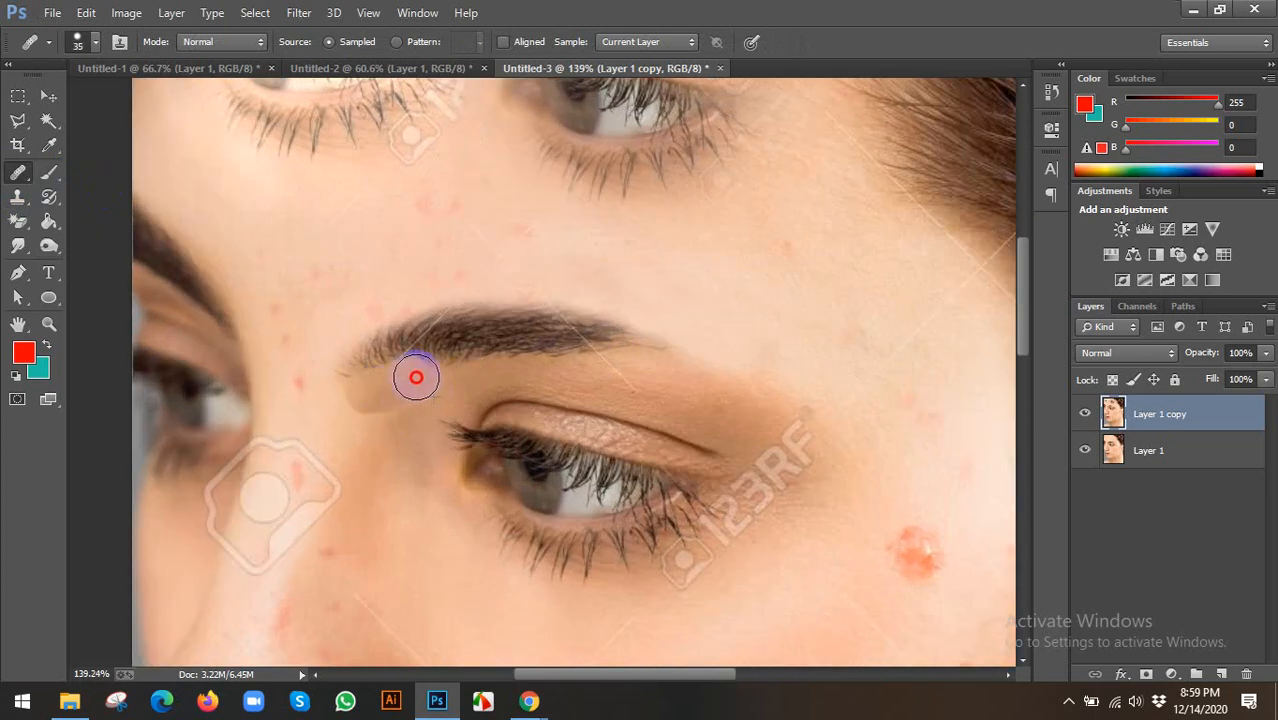
left_click_drag(416, 377, 604, 357)
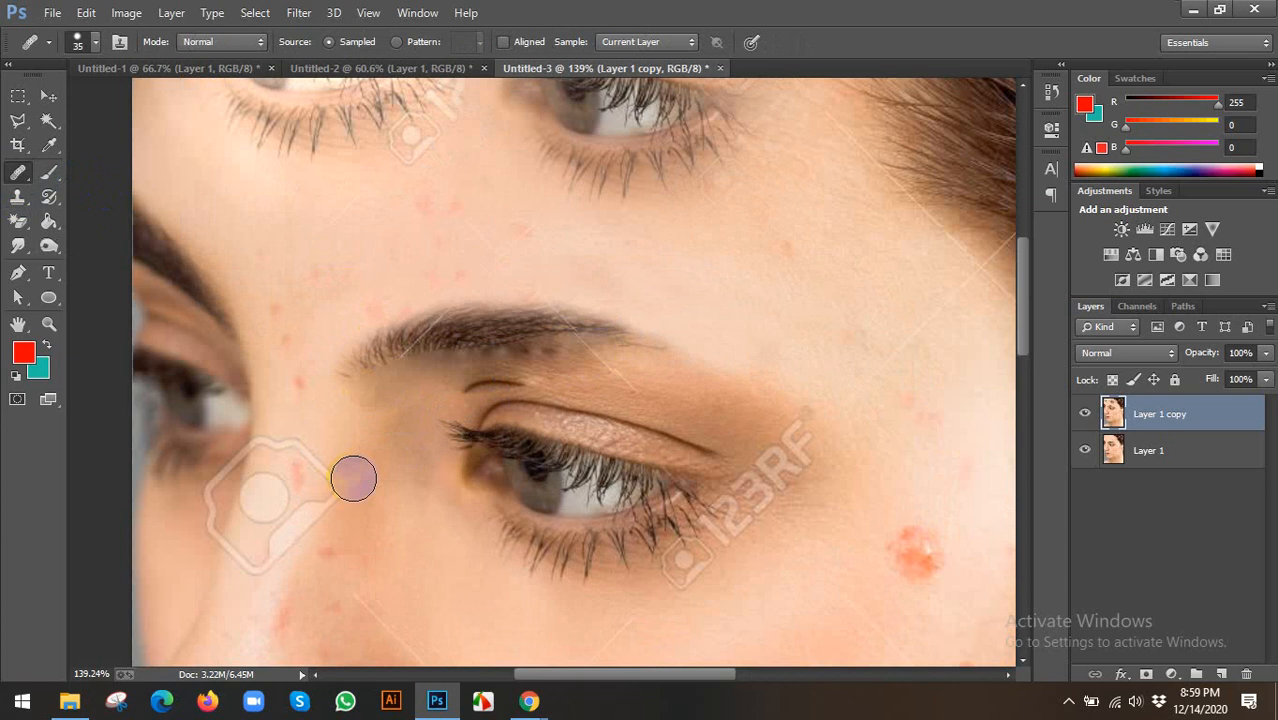
key("ctrl+z")
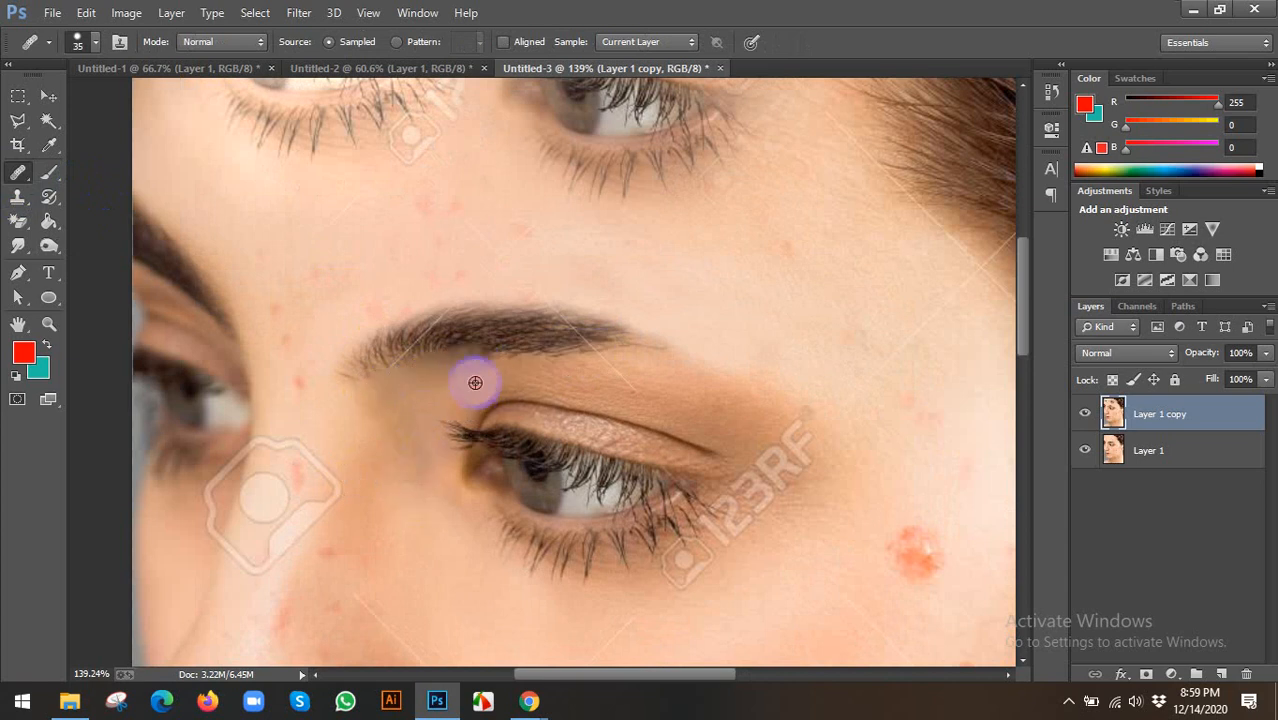
mouse_move(475, 382)
left_mouse_down()
mouse_move(505, 359)
mouse_move(572, 364)
left_mouse_up()
left_click_drag(562, 493, 557, 483)
left_click(487, 446)
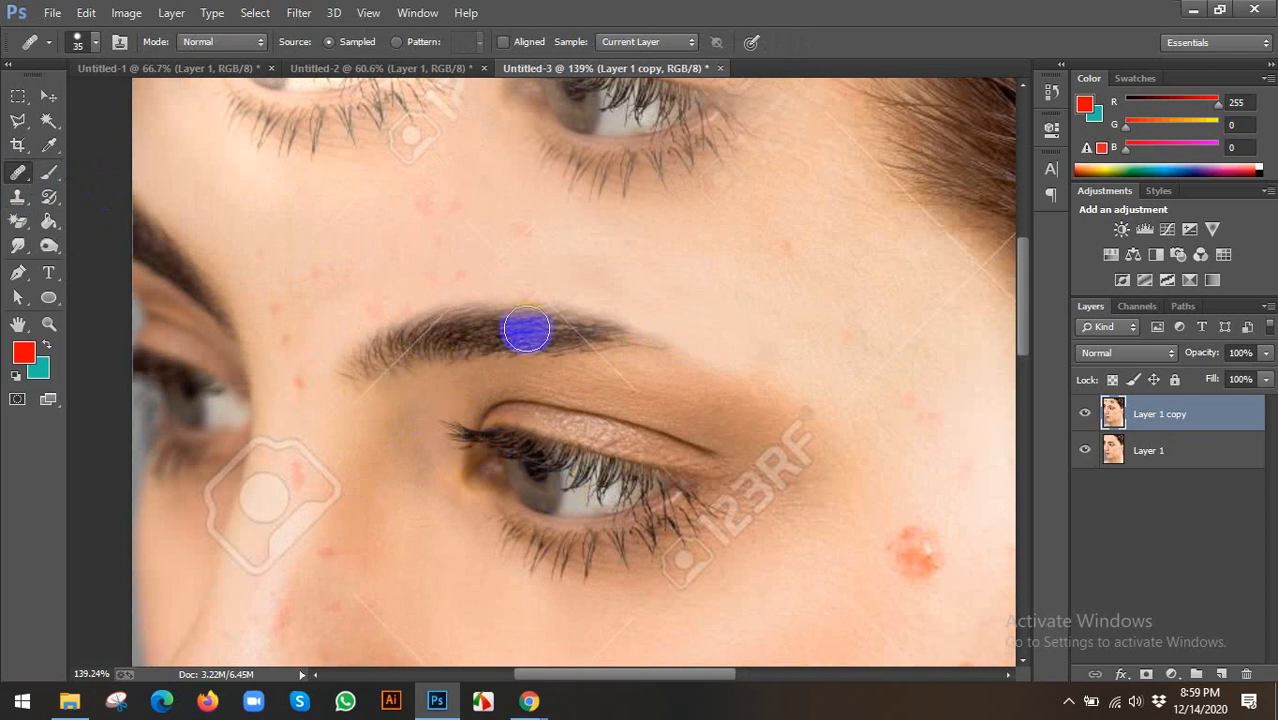
Step: Try cloning skin over the eyebrow's inner end with the size 45 Clone Stamp at full opacity, and undo the stroke
left_click(16, 200)
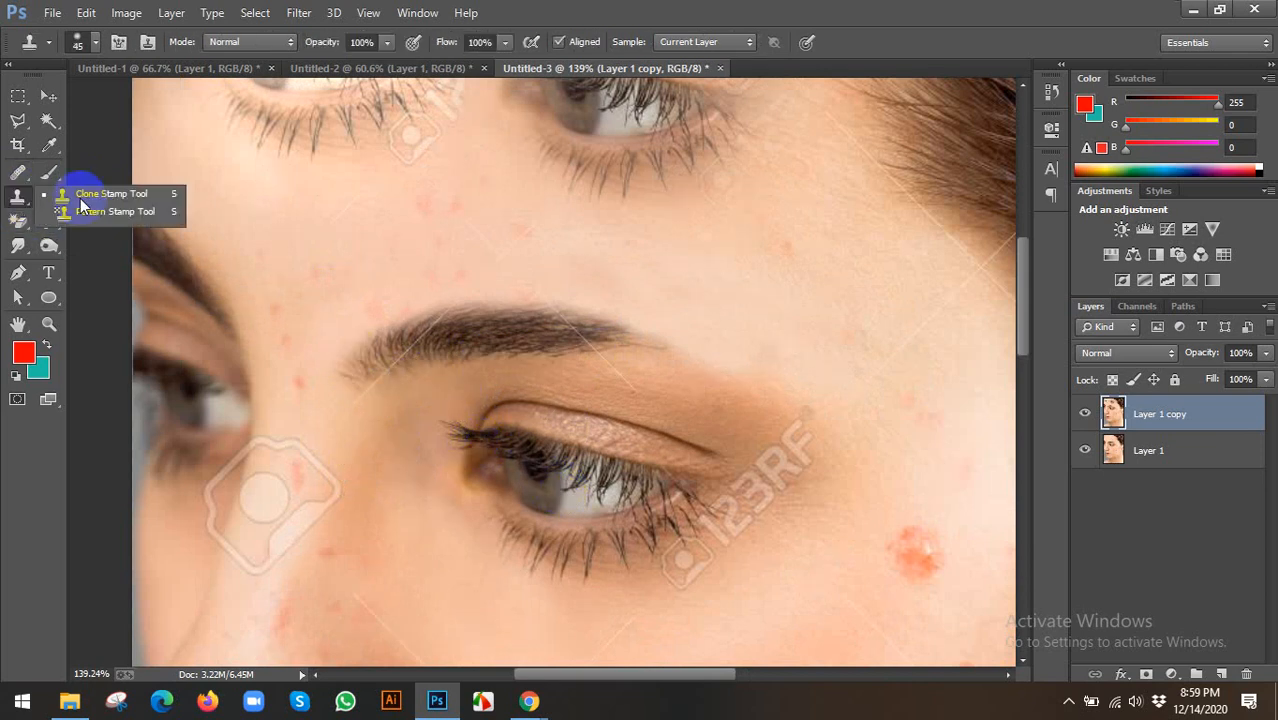
left_click(100, 189)
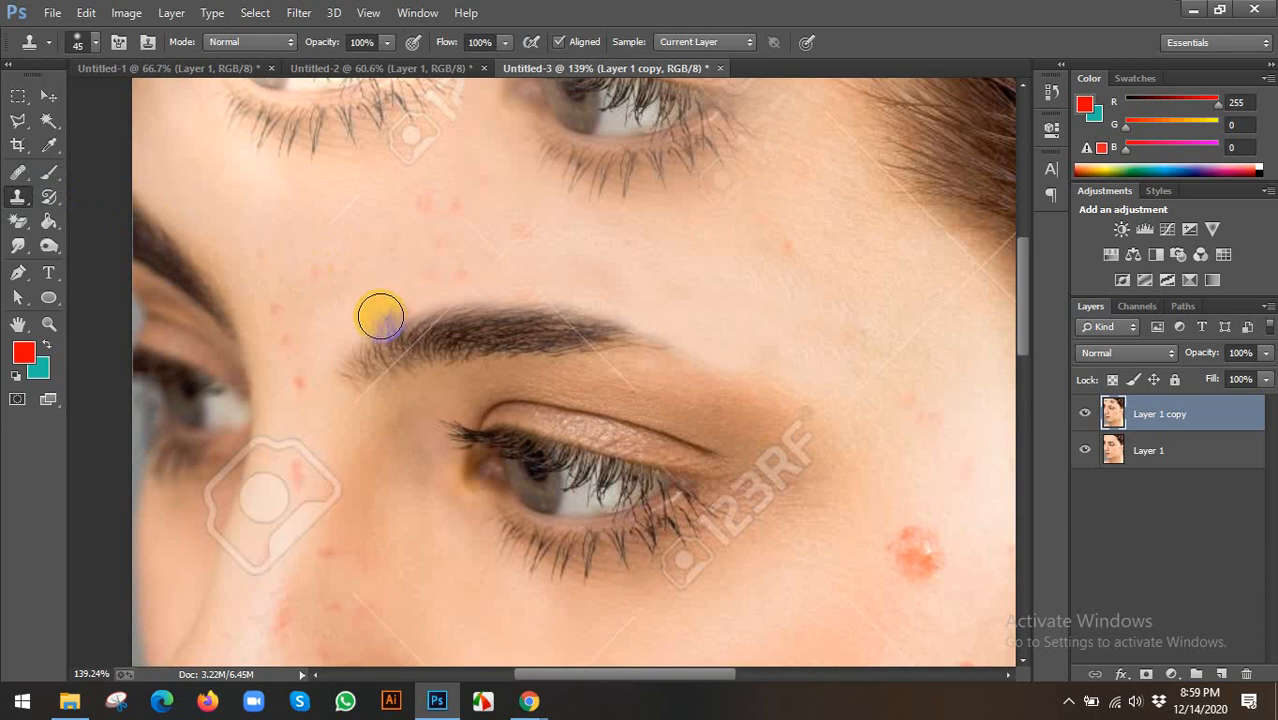
left_click_drag(383, 310, 430, 279)
key("ctrl+z")
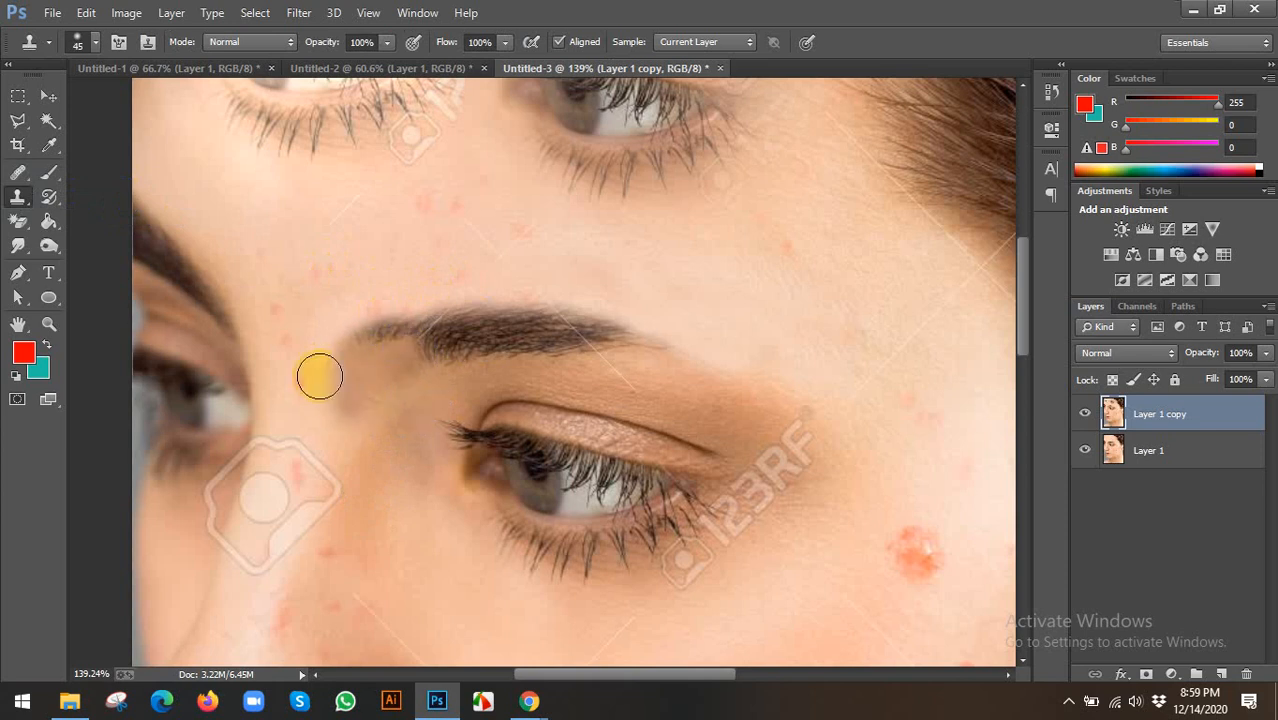
key("ctrl+z")
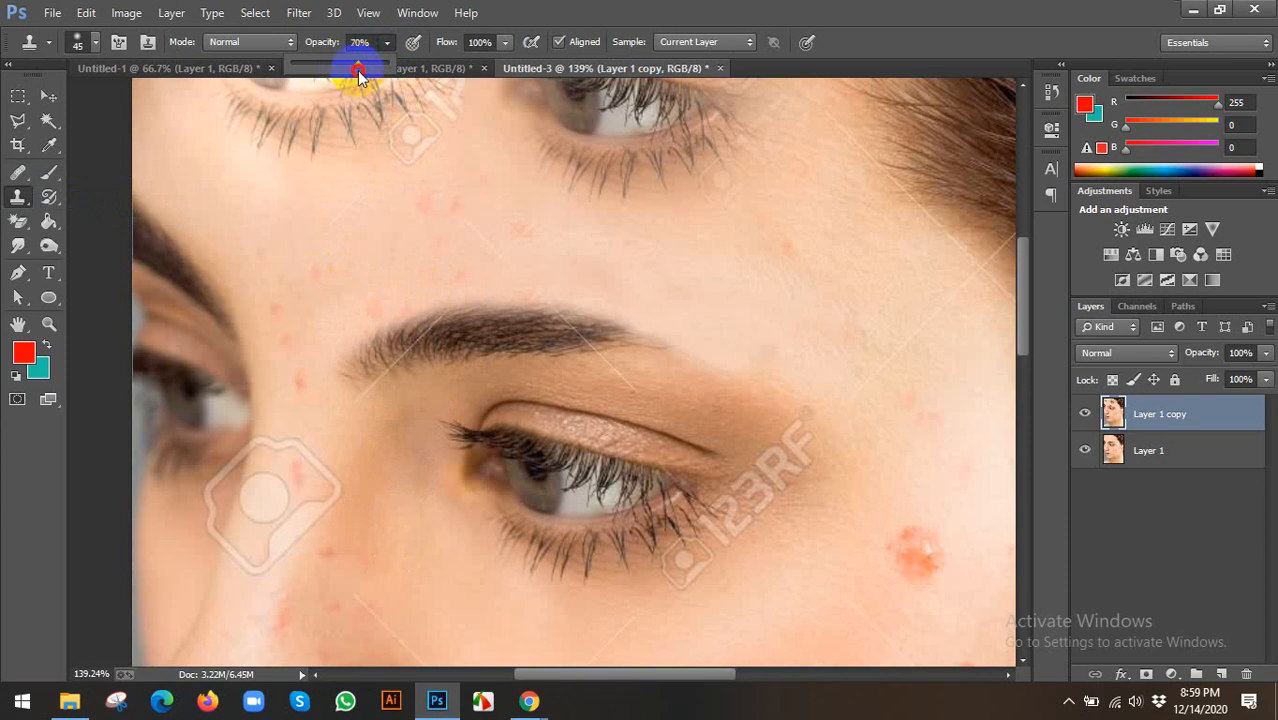
Step: Set the Clone Stamp opacity to 70% and fade the eyebrow's inner end with forehead skin sampled just above it
left_click(504, 16)
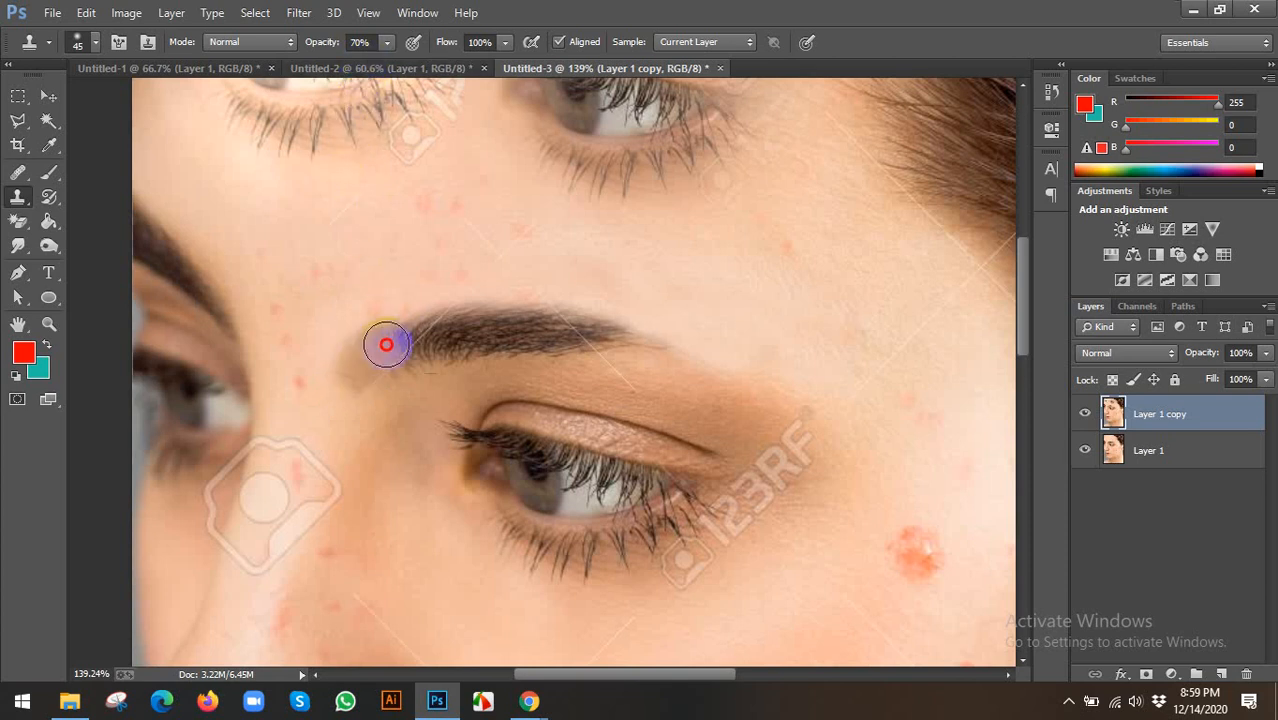
left_click(349, 267, "alt")
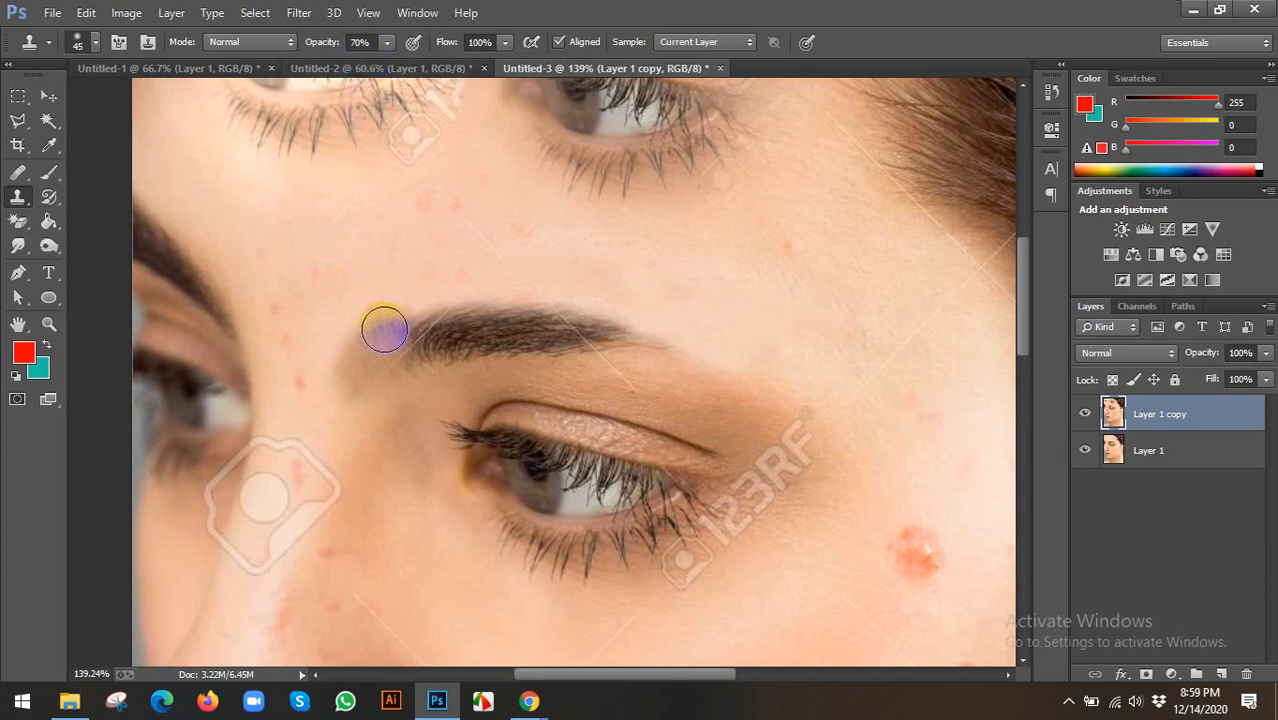
mouse_move(384, 330)
left_mouse_down()
mouse_move(337, 363)
mouse_move(445, 294)
mouse_move(377, 354)
left_mouse_up()
Step: Clone clean skin sampled just above the large red pimple on the temple over that pimple
left_click_drag(830, 333, 588, 369)
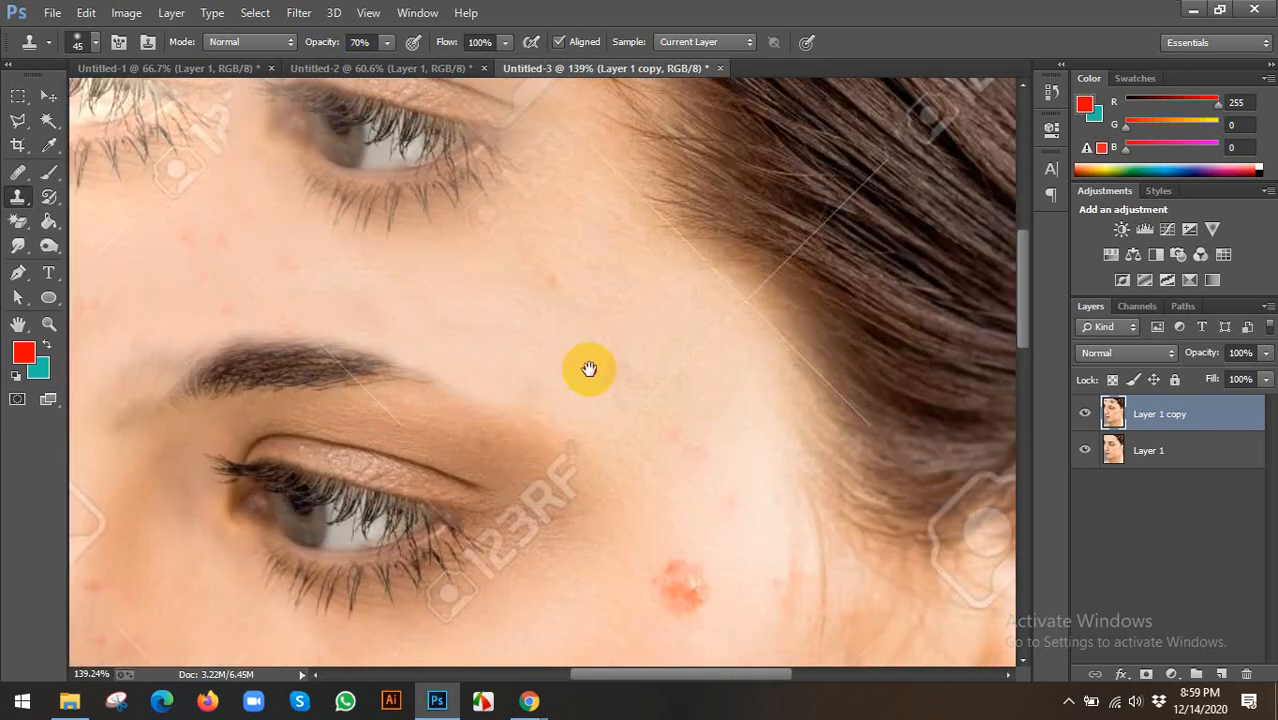
scroll(650, 362, "up", 2)
left_click(624, 375, "alt")
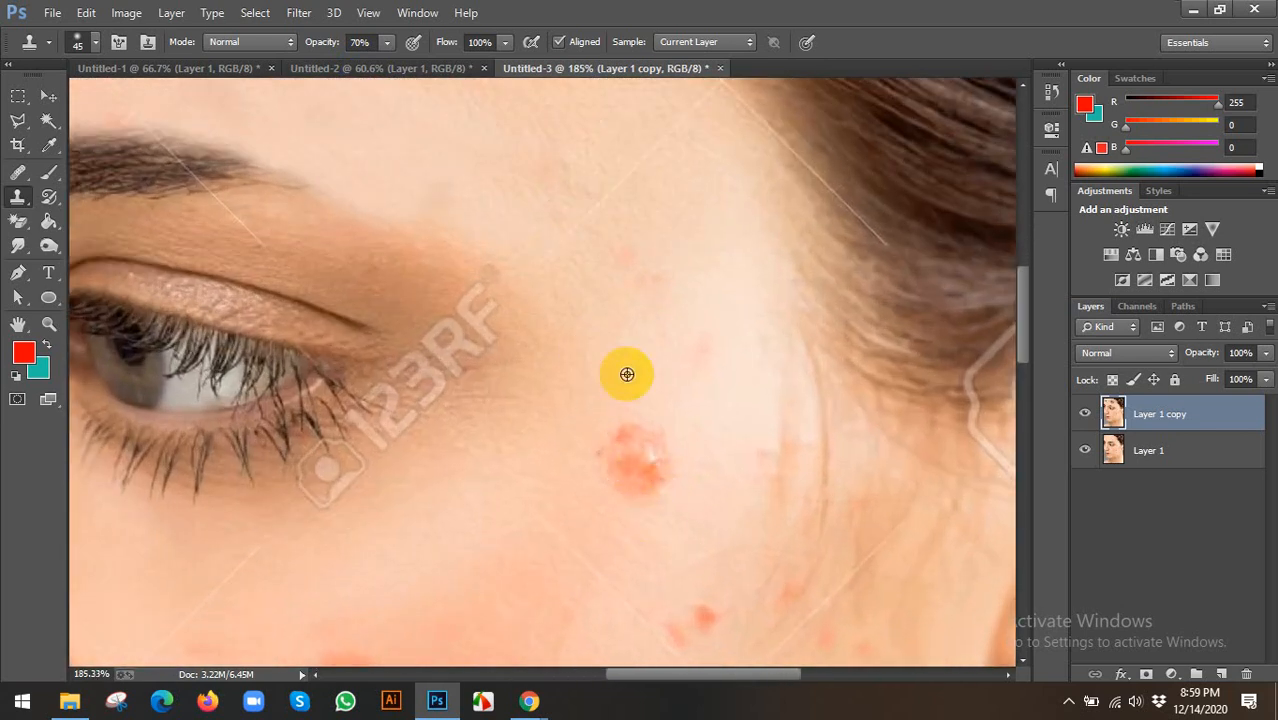
mouse_move(630, 455)
left_mouse_down()
mouse_move(642, 476)
mouse_move(628, 485)
mouse_move(633, 437)
mouse_move(651, 447)
mouse_move(682, 426)
mouse_move(653, 451)
mouse_move(648, 380)
mouse_move(631, 445)
mouse_move(648, 436)
mouse_move(640, 470)
left_mouse_up()
scroll(548, 499, "down", 3)
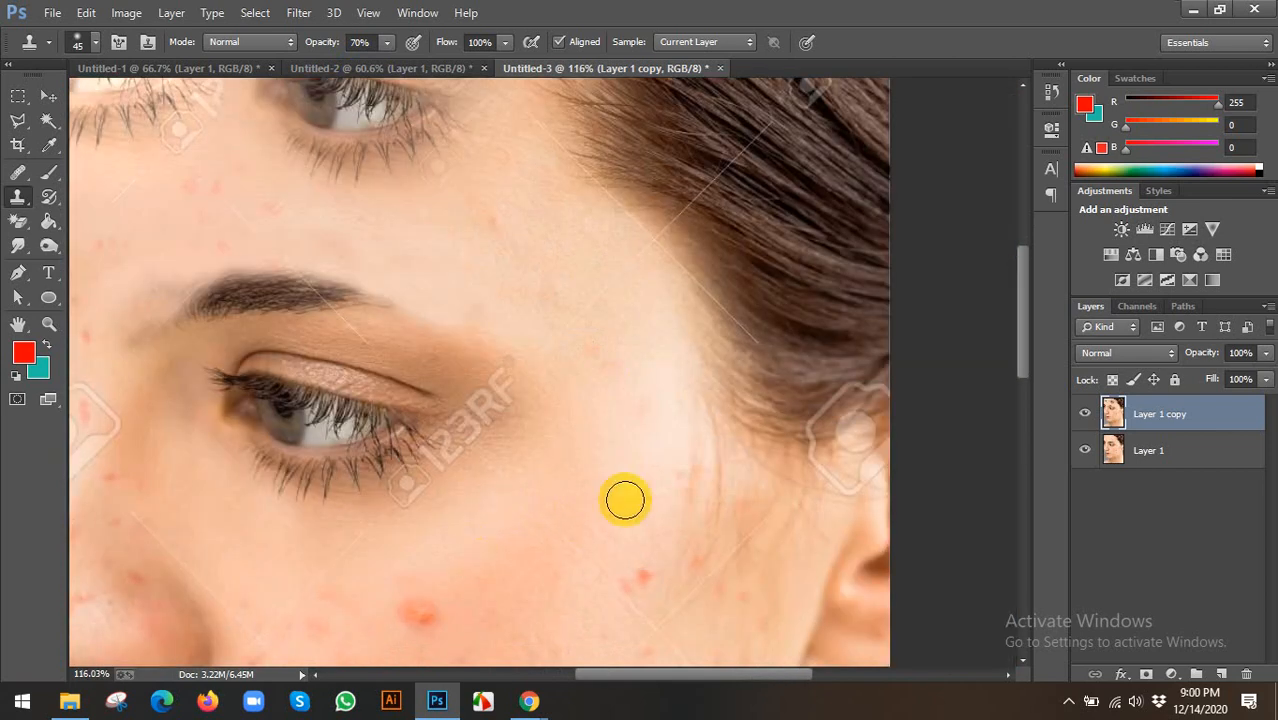
Step: Set the Clone Stamp opacity to 100% and clone clean skin over the red pimple below the eye and the small ones nearer the ear
left_click_drag(639, 536, 642, 403)
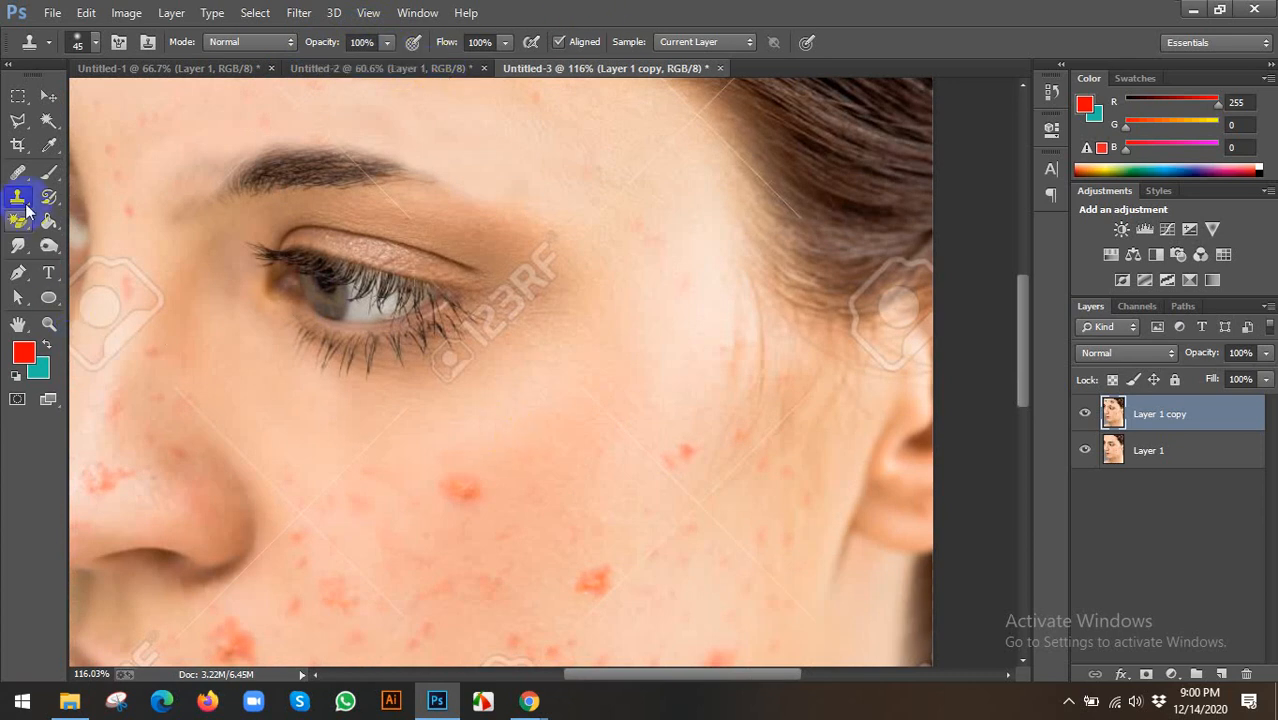
left_click(498, 407, "alt")
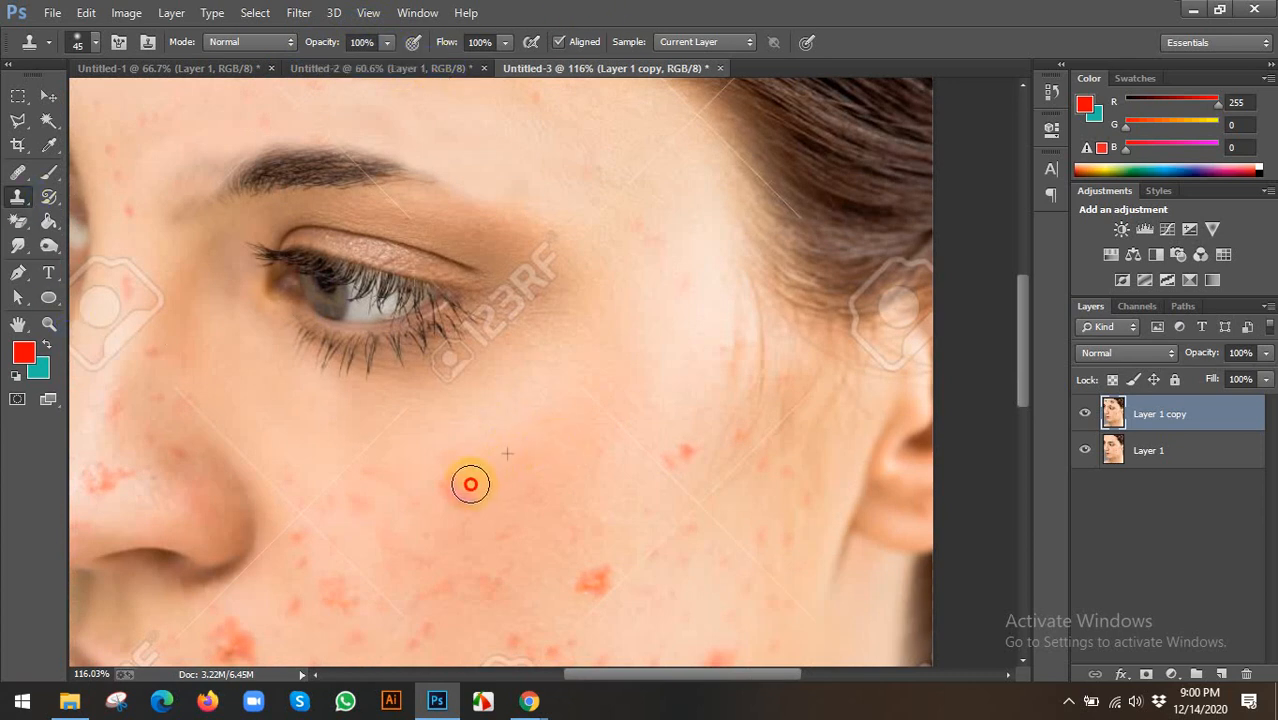
scroll(556, 486, "down", 2)
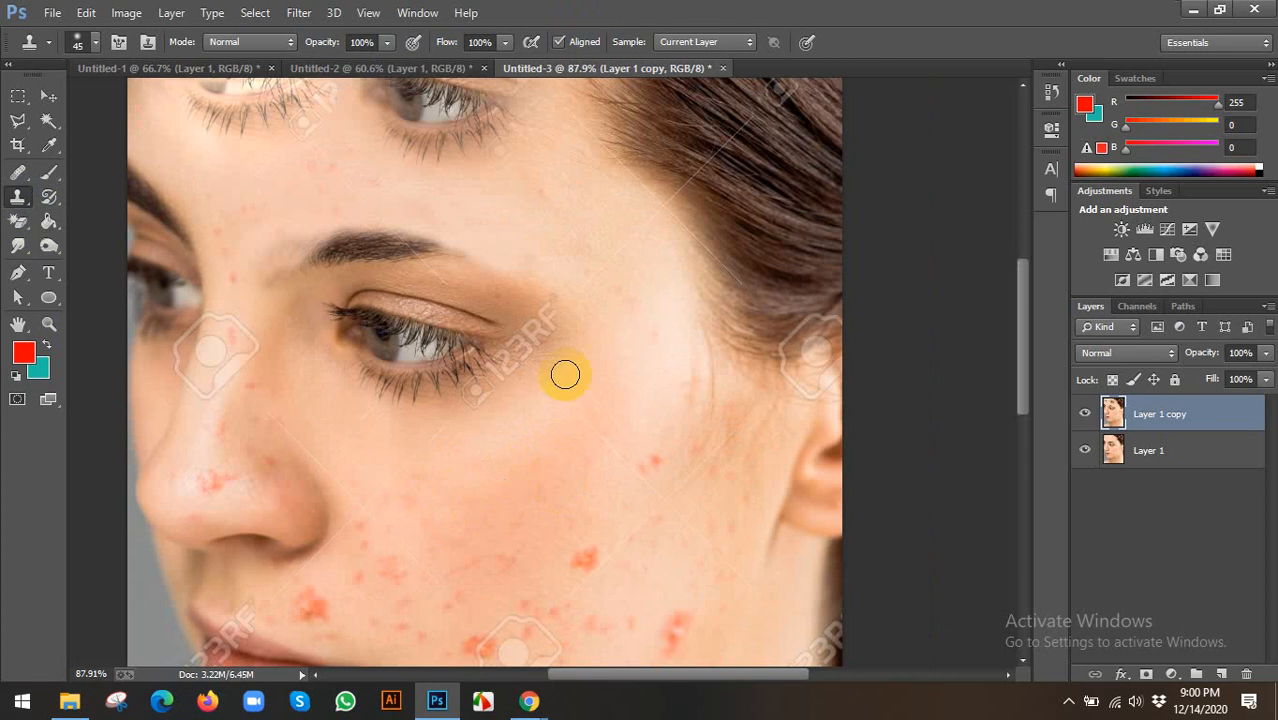
scroll(548, 379, "down", 2)
scroll(590, 468, "up", 3)
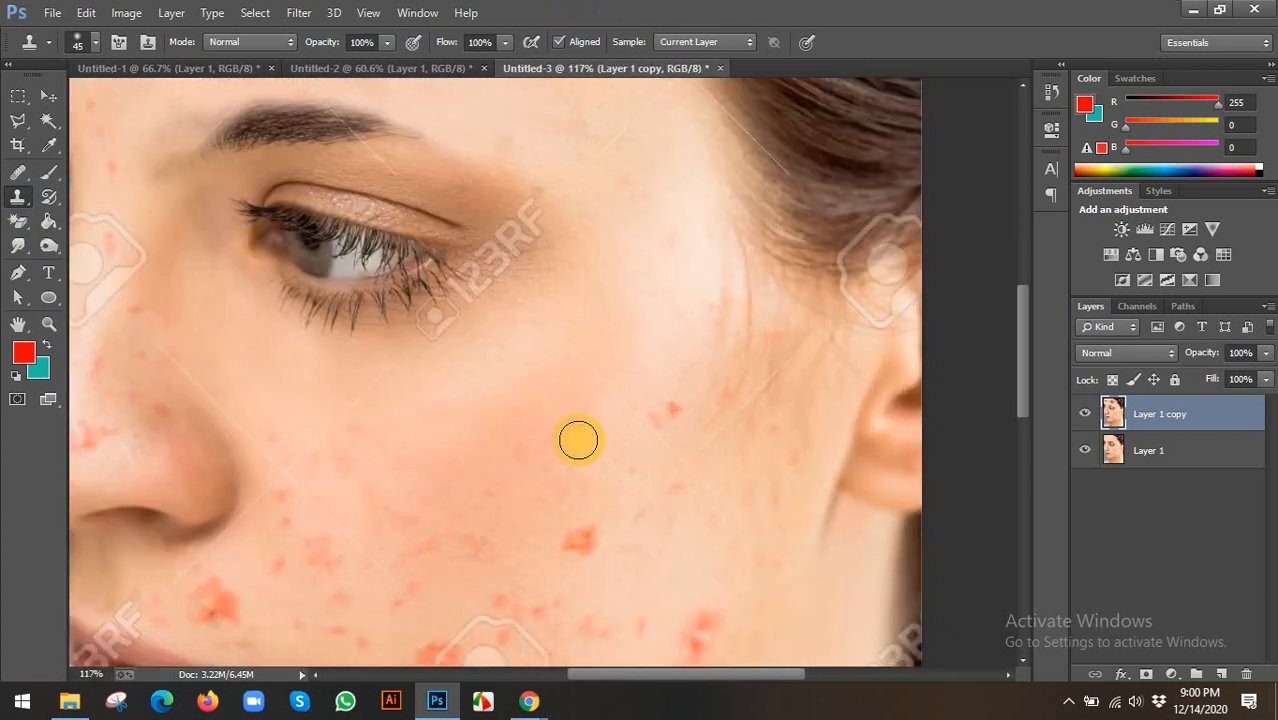
left_click_drag(590, 370, 645, 426)
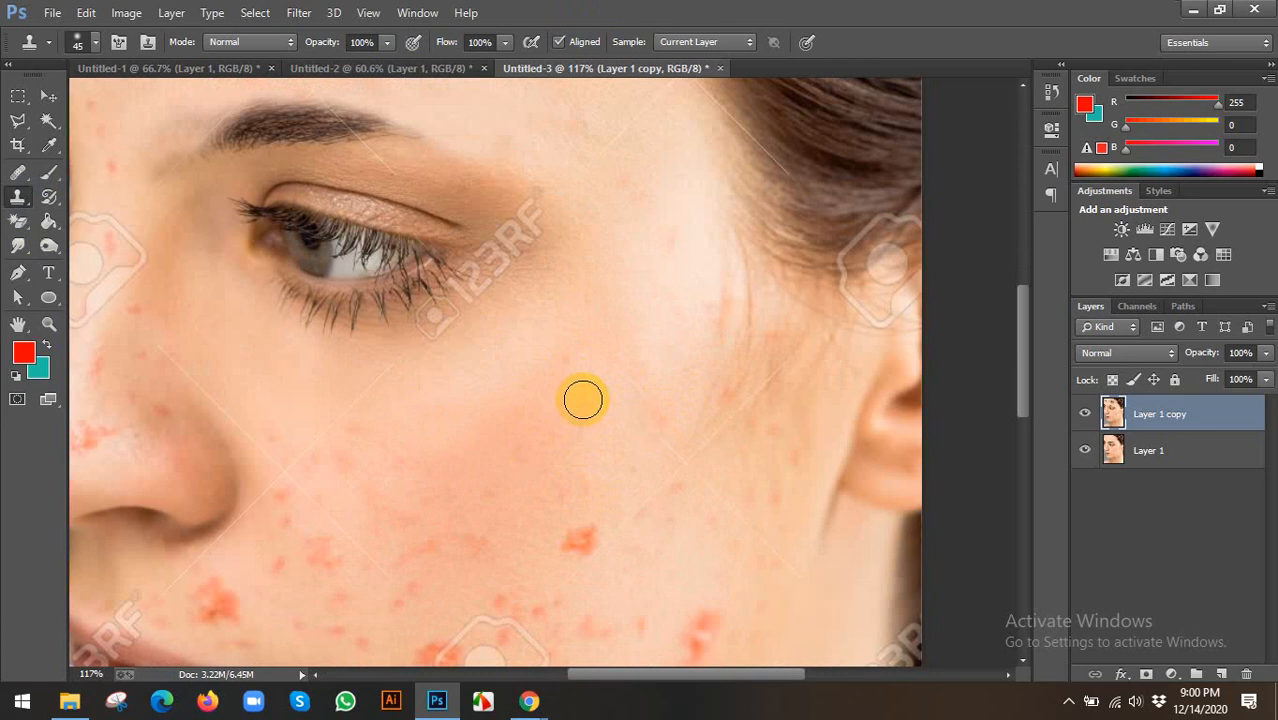
left_click(18, 171)
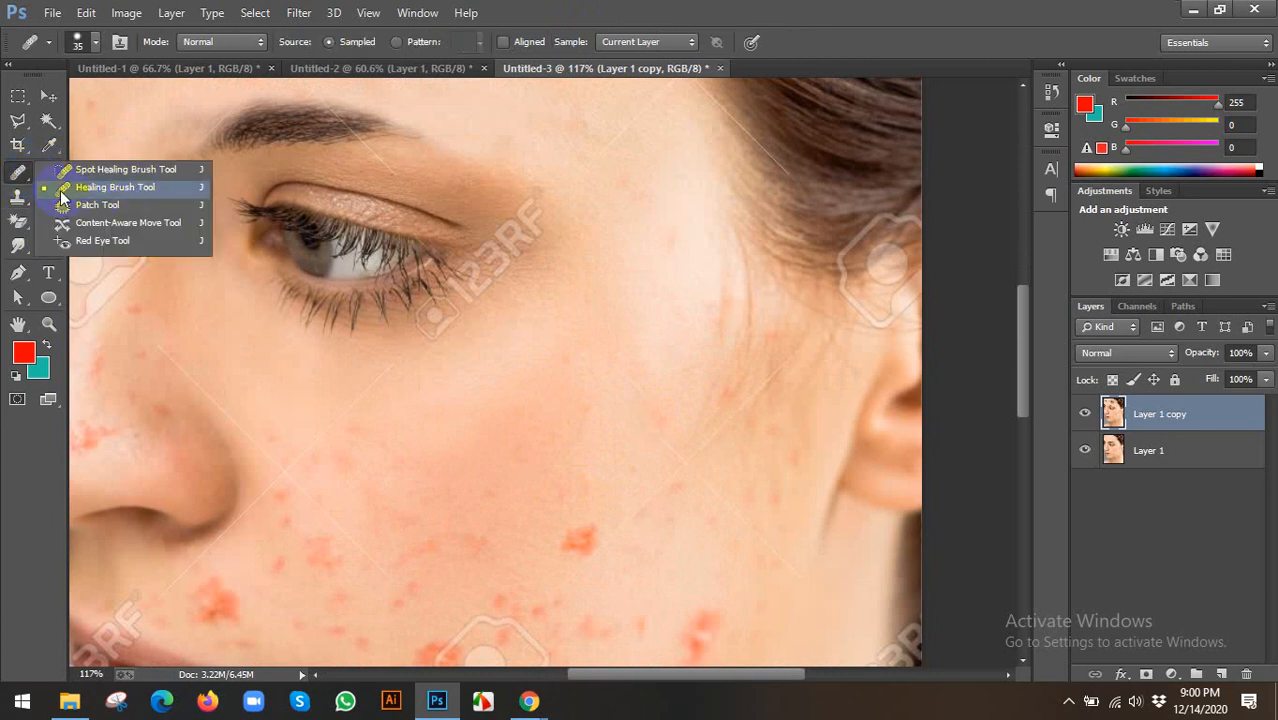
left_click(18, 196)
right_click(18, 196)
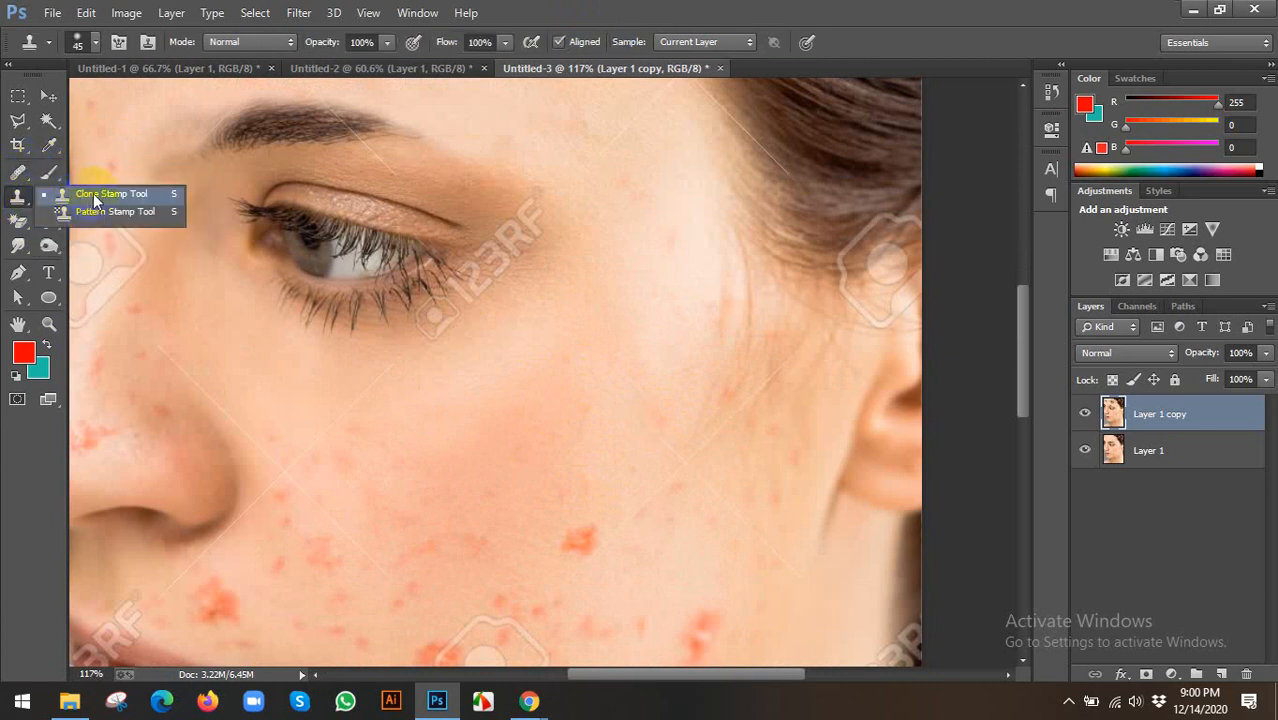
left_click(47, 97)
scroll(416, 379, "down", 3)
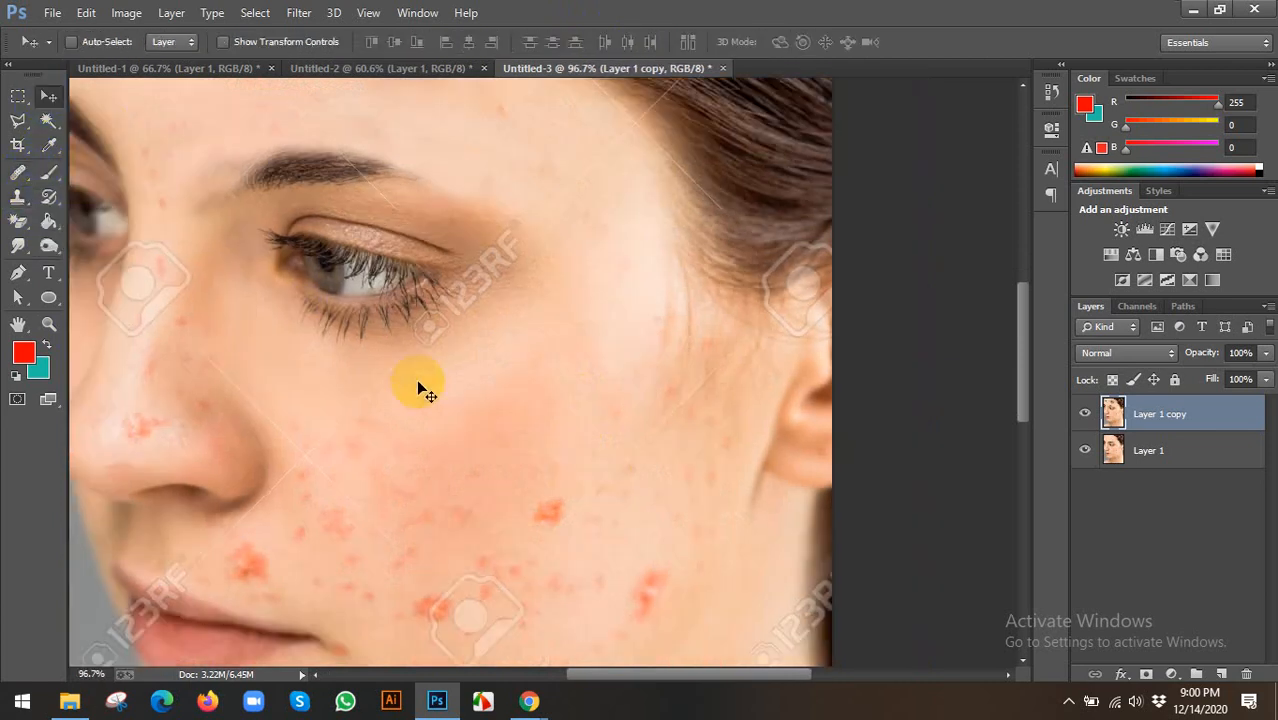
scroll(325, 342, "up", 3)
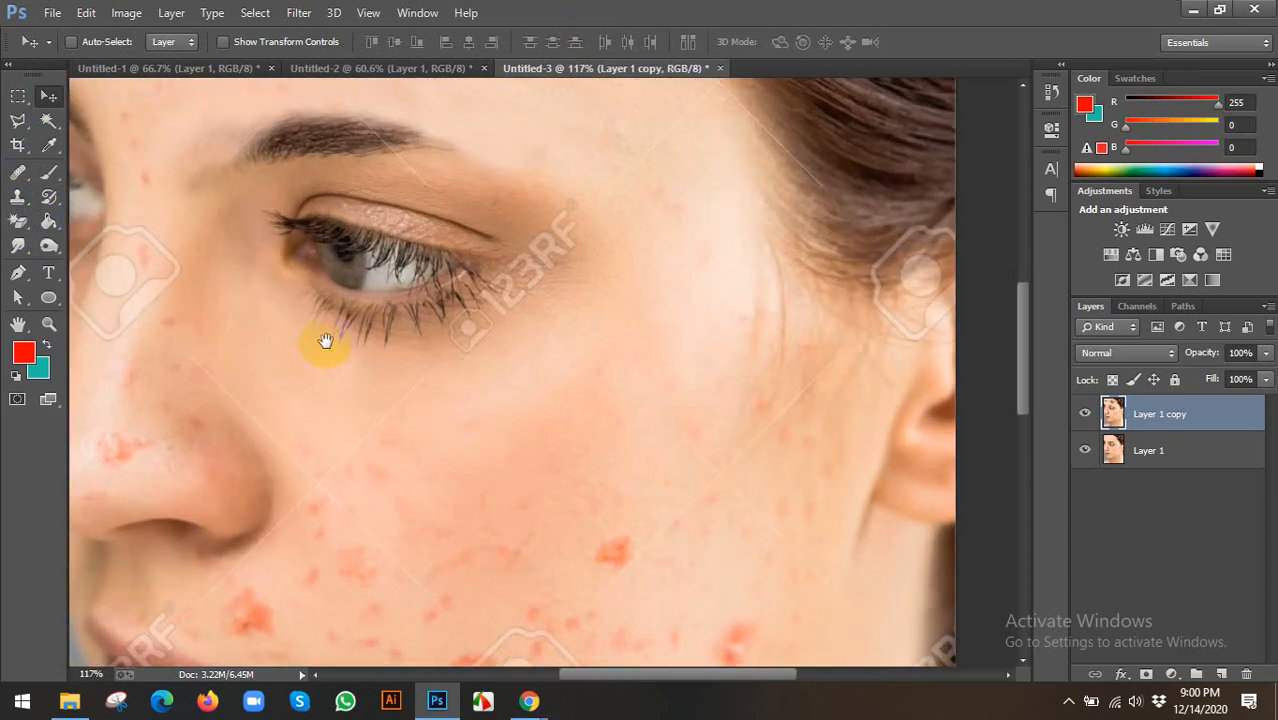
left_click(20, 197)
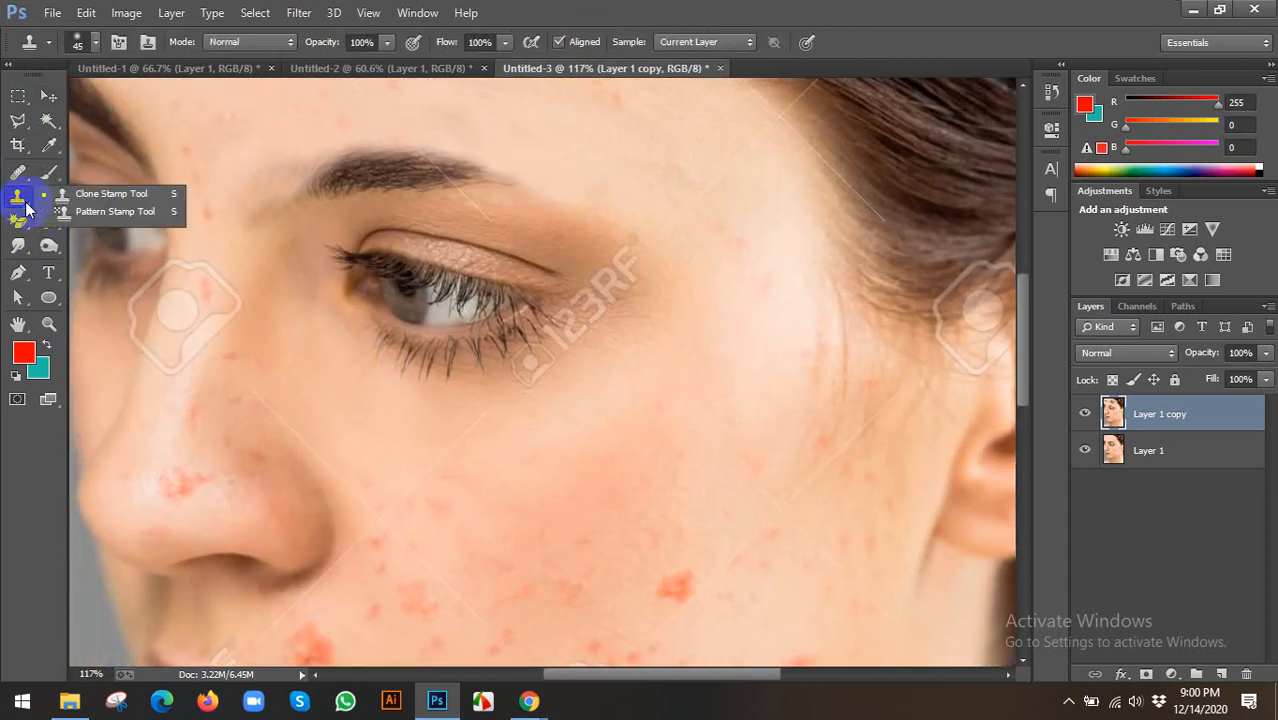
left_click(17, 171)
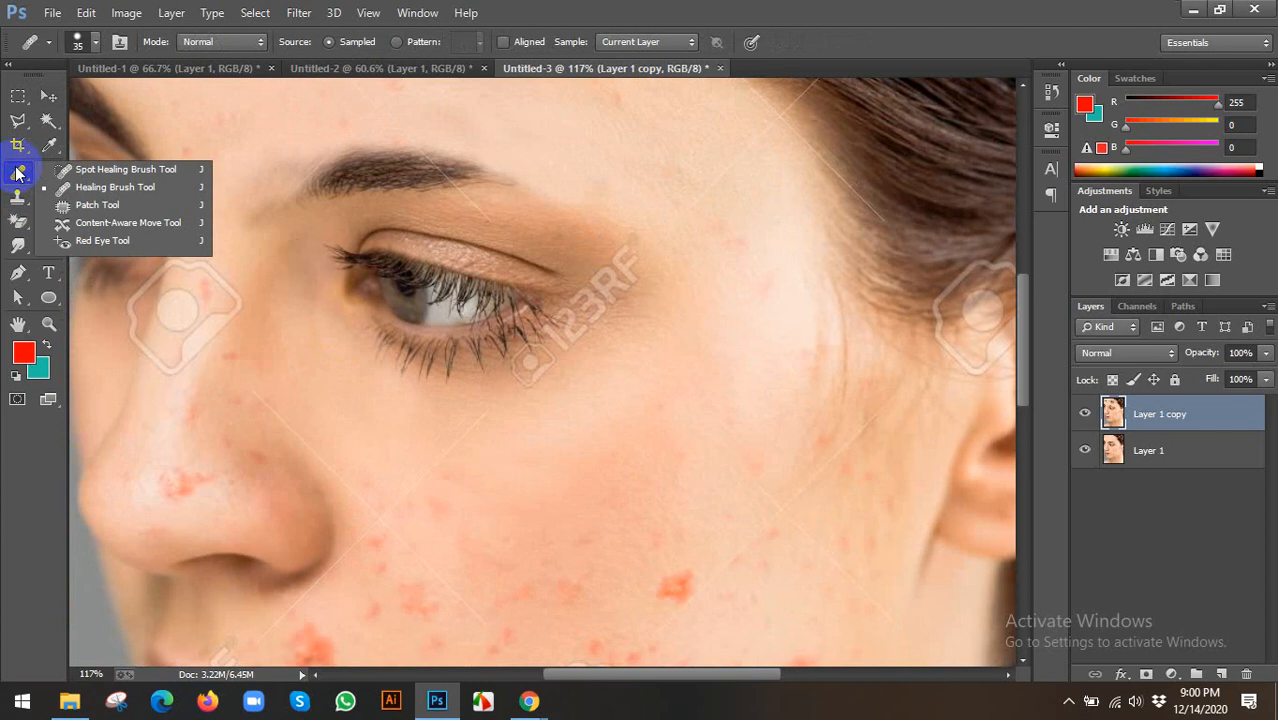
left_click(48, 96)
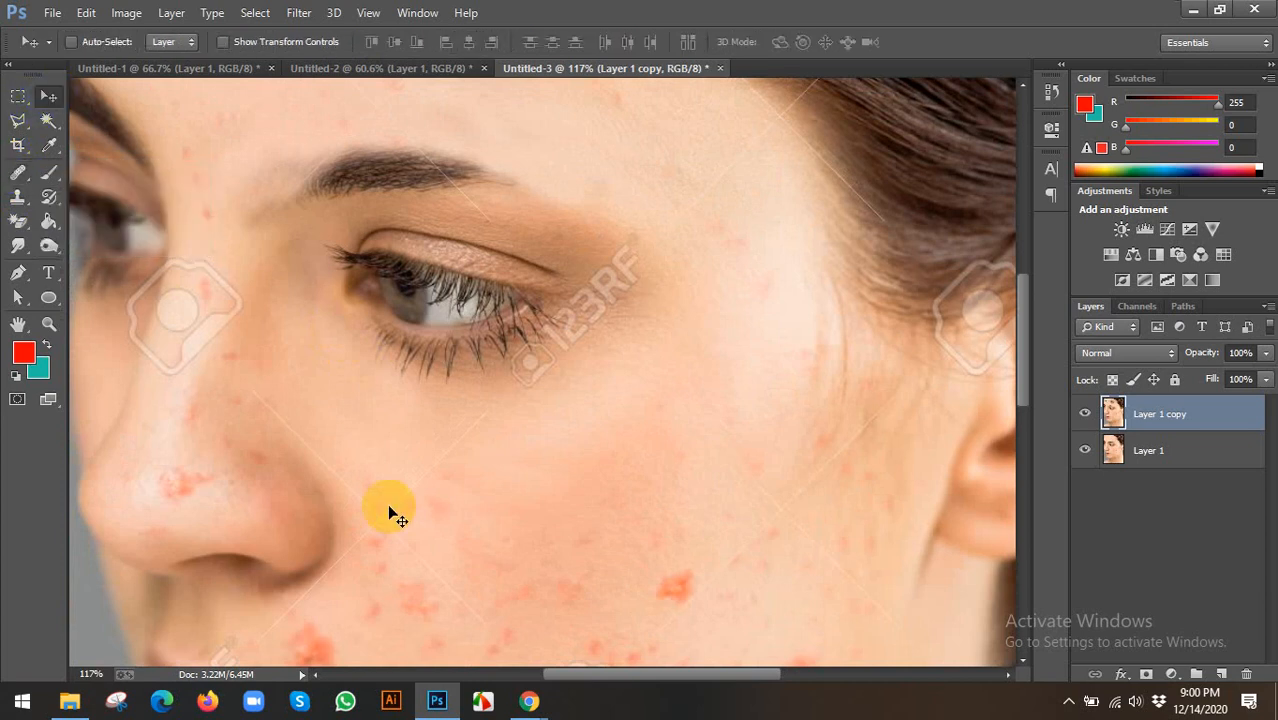
Step: Switch to the Google Images results in Chrome and search for "sea" instead of the pimple photos
mouse_move(527, 699)
left_click(416, 614)
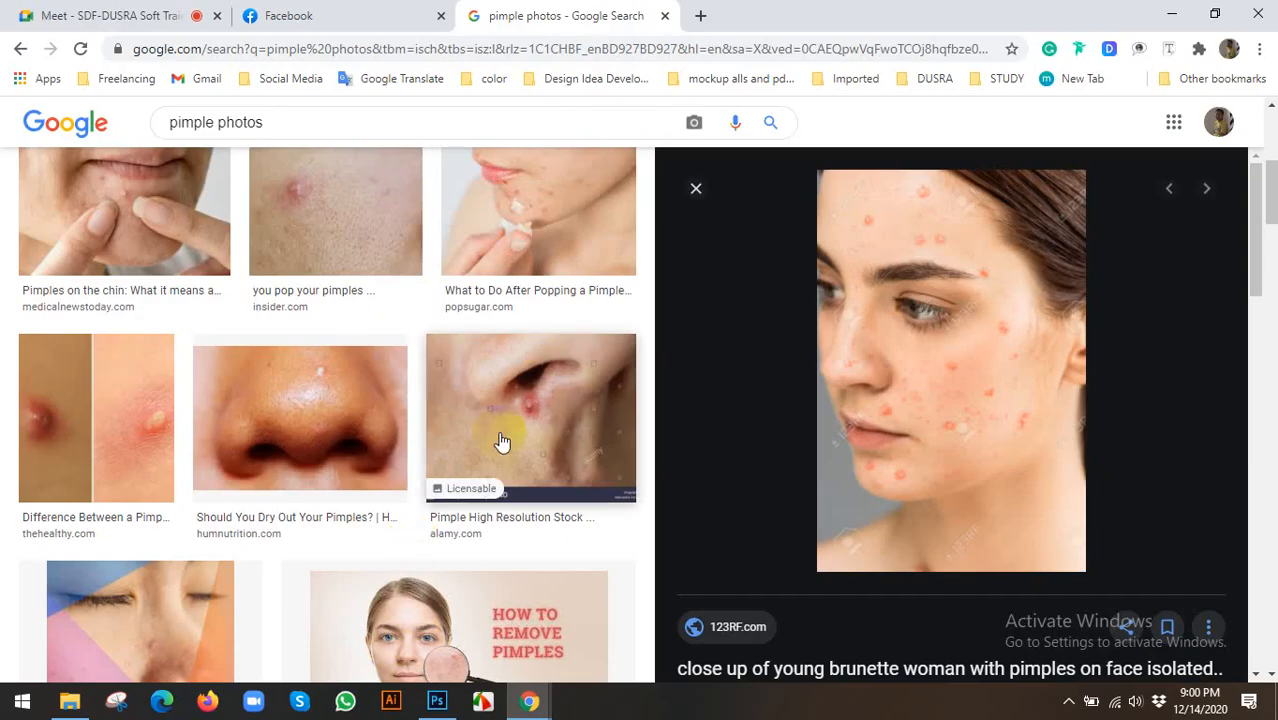
triple_click(299, 129)
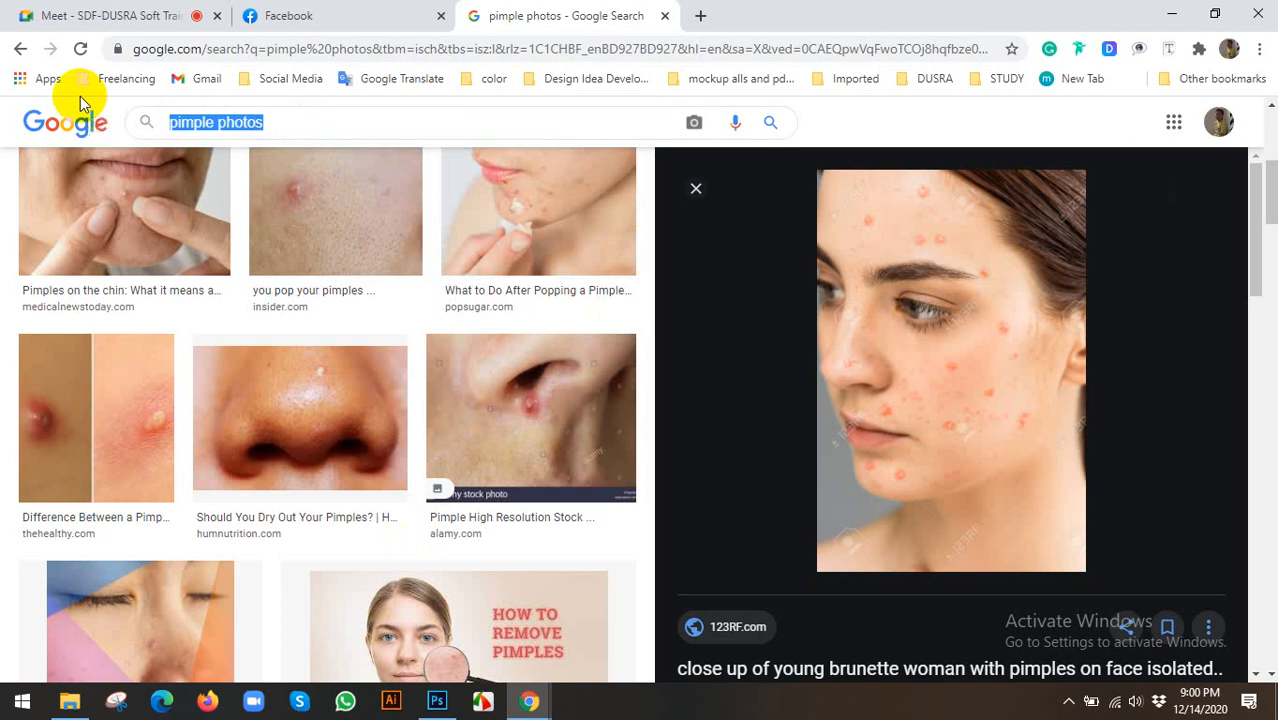
type("sea")
key("Return")
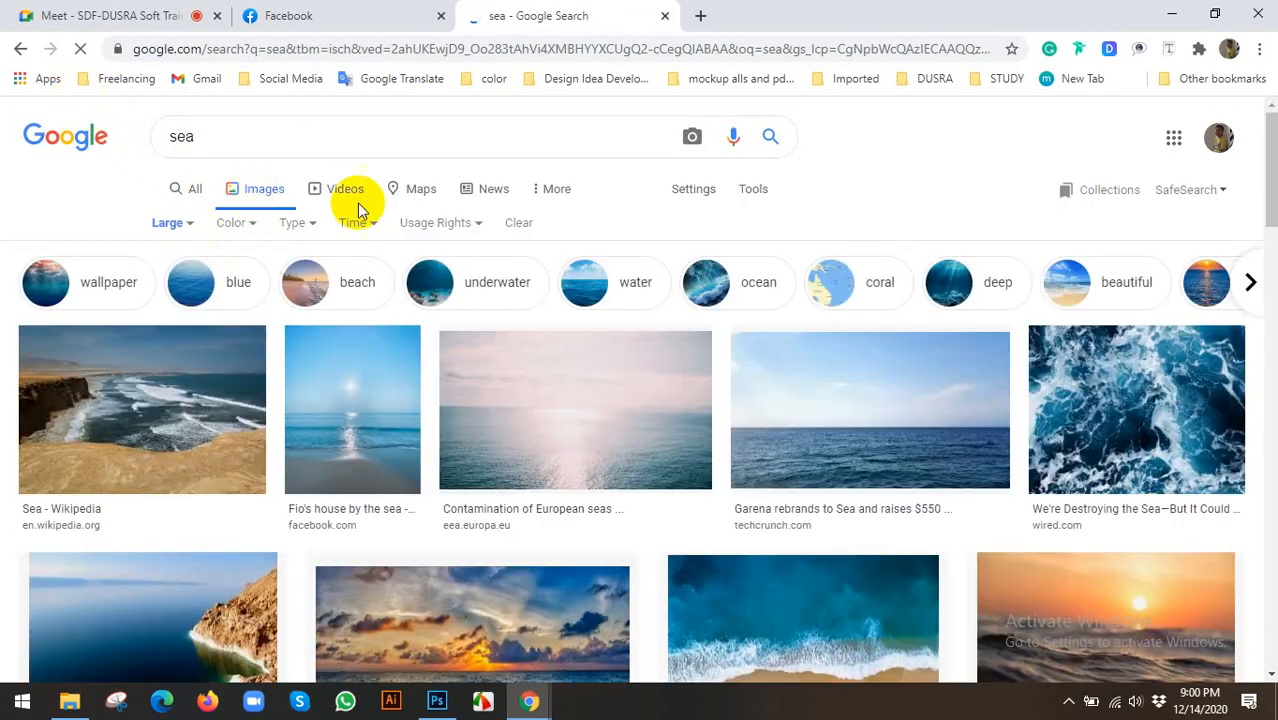
Step: Browse the sea image results and open the preview of the sea turtle photo titled "SeaWeek: Celebrating the sea - AAEE"
scroll(759, 395, "down", 8)
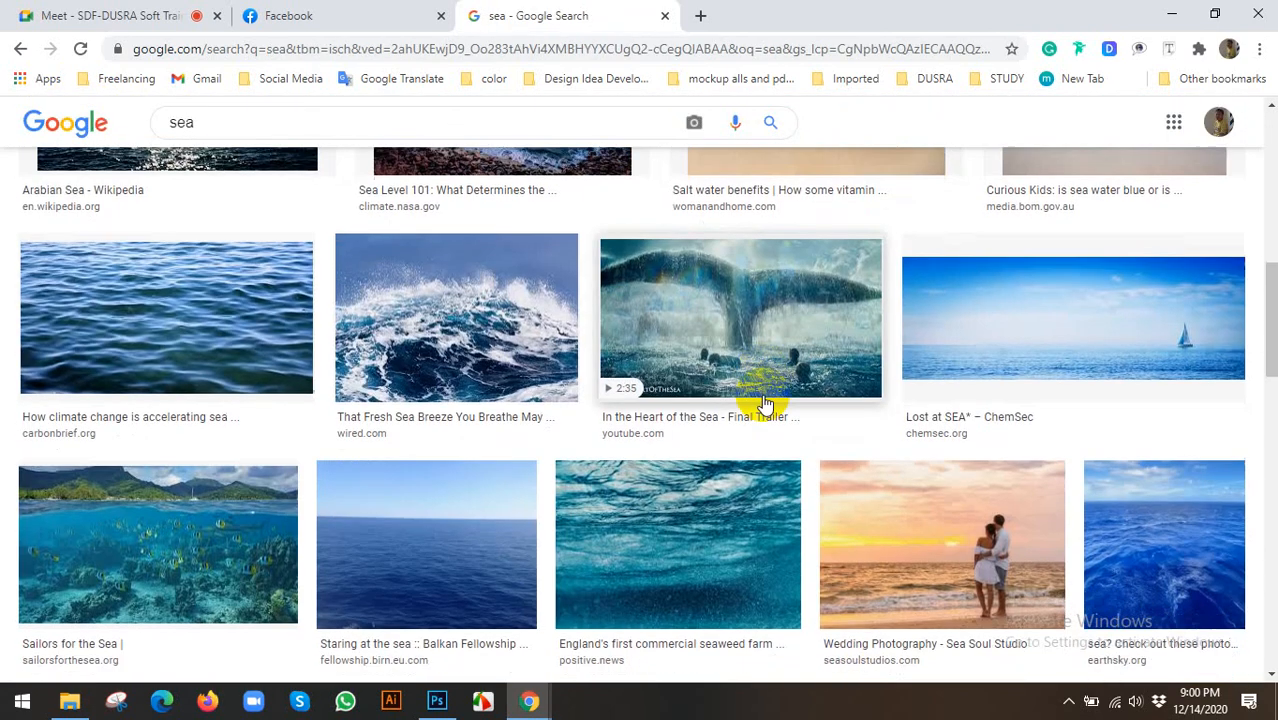
scroll(710, 400, "down", 10)
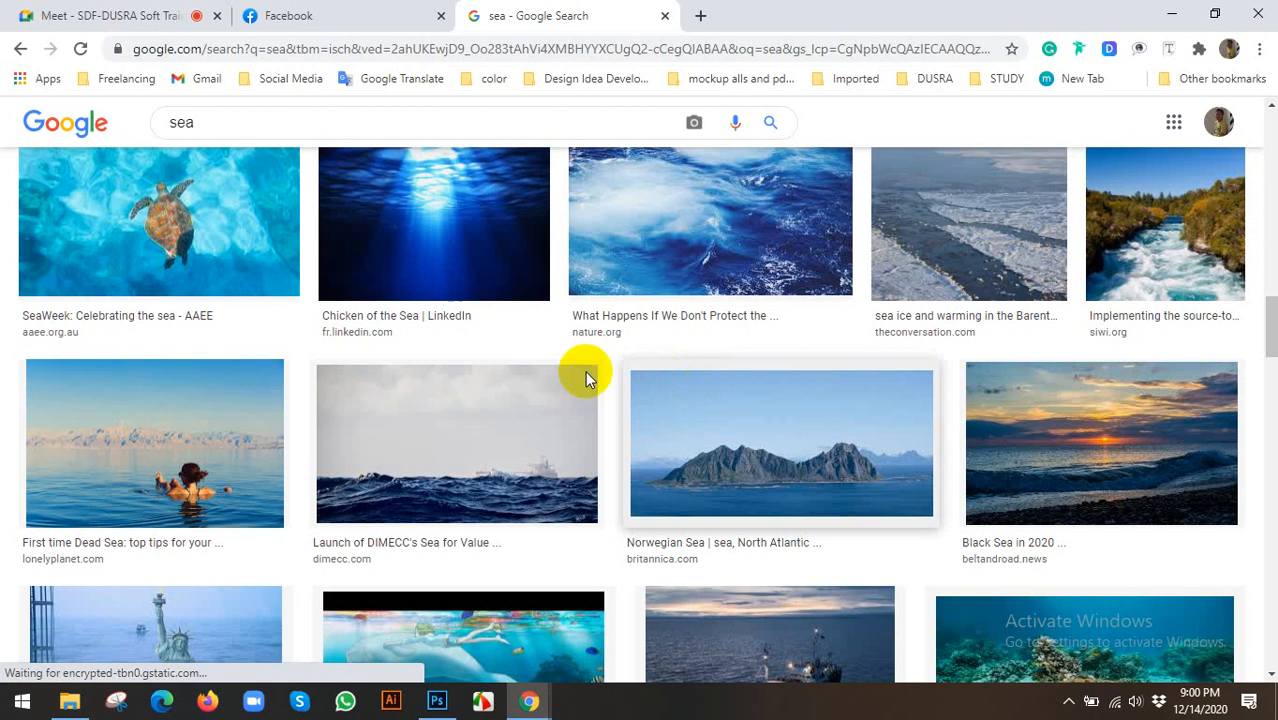
left_click(140, 215)
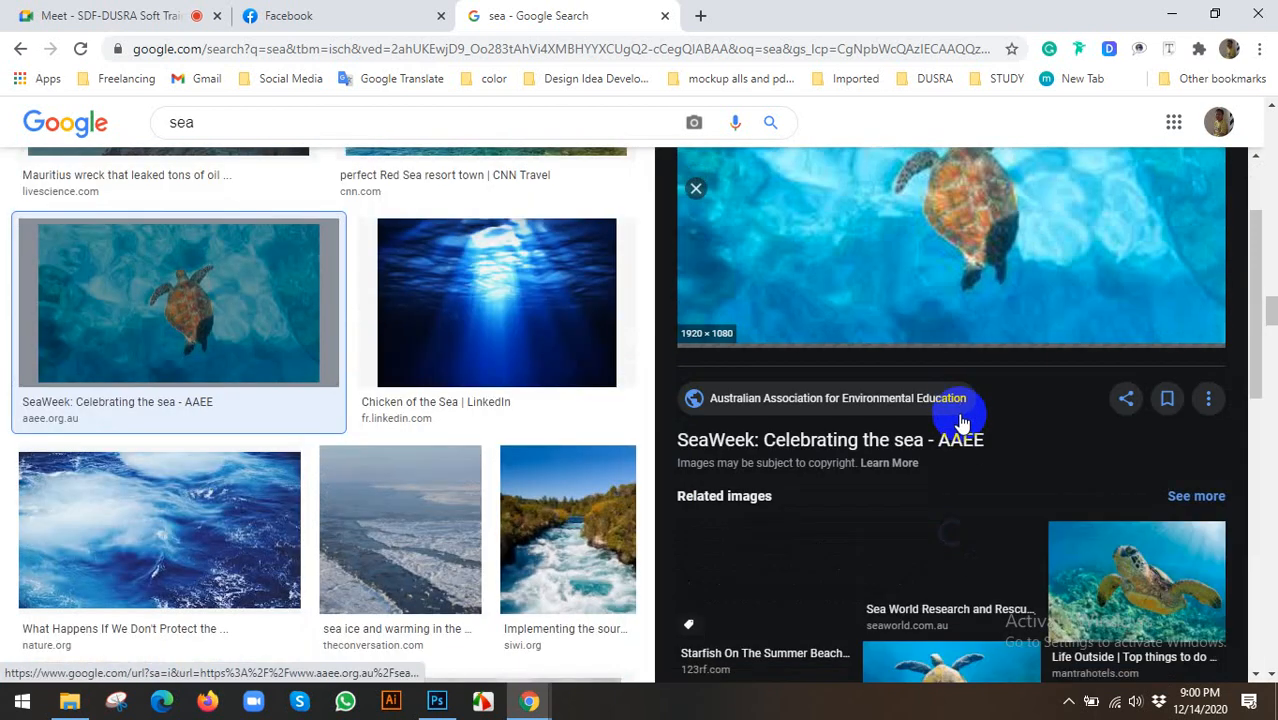
Step: Browse the related sea turtle images and open the preview of "Sea Turtle Nests In Mexico: What to Know" from Pirate Ship Vallarta
scroll(958, 410, "down", 4)
scroll(985, 447, "up", 1)
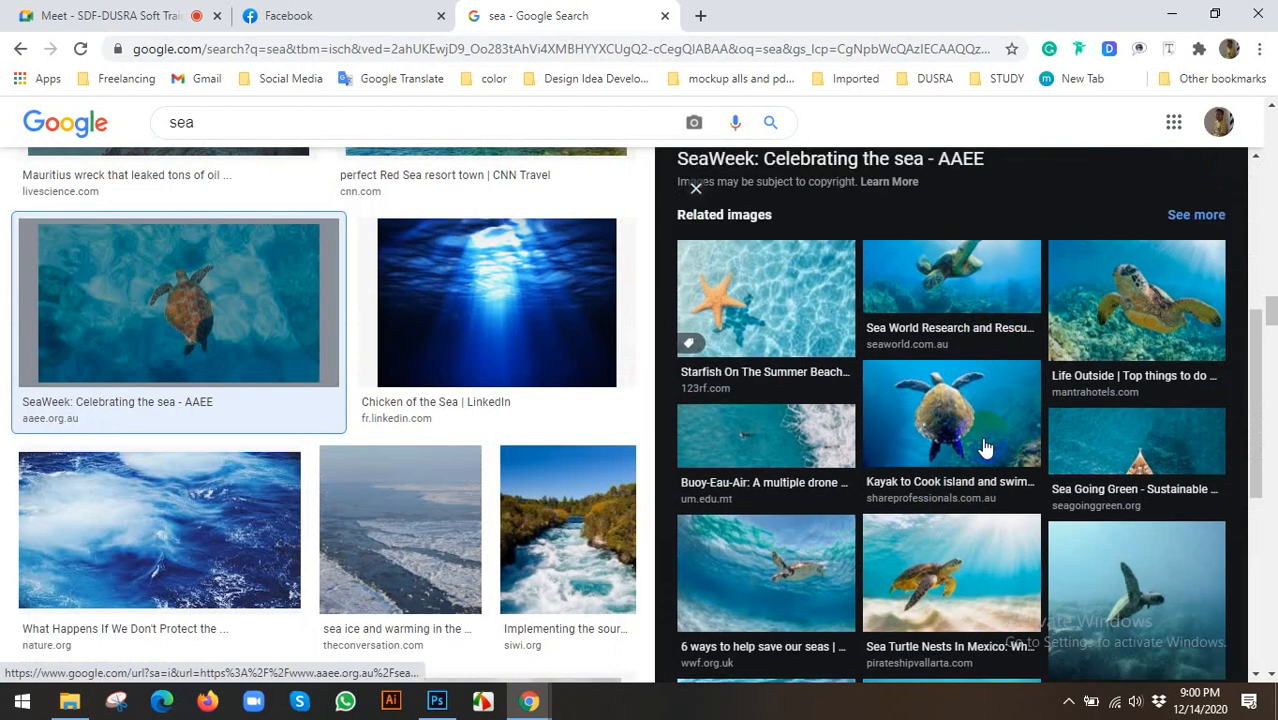
left_click(945, 275)
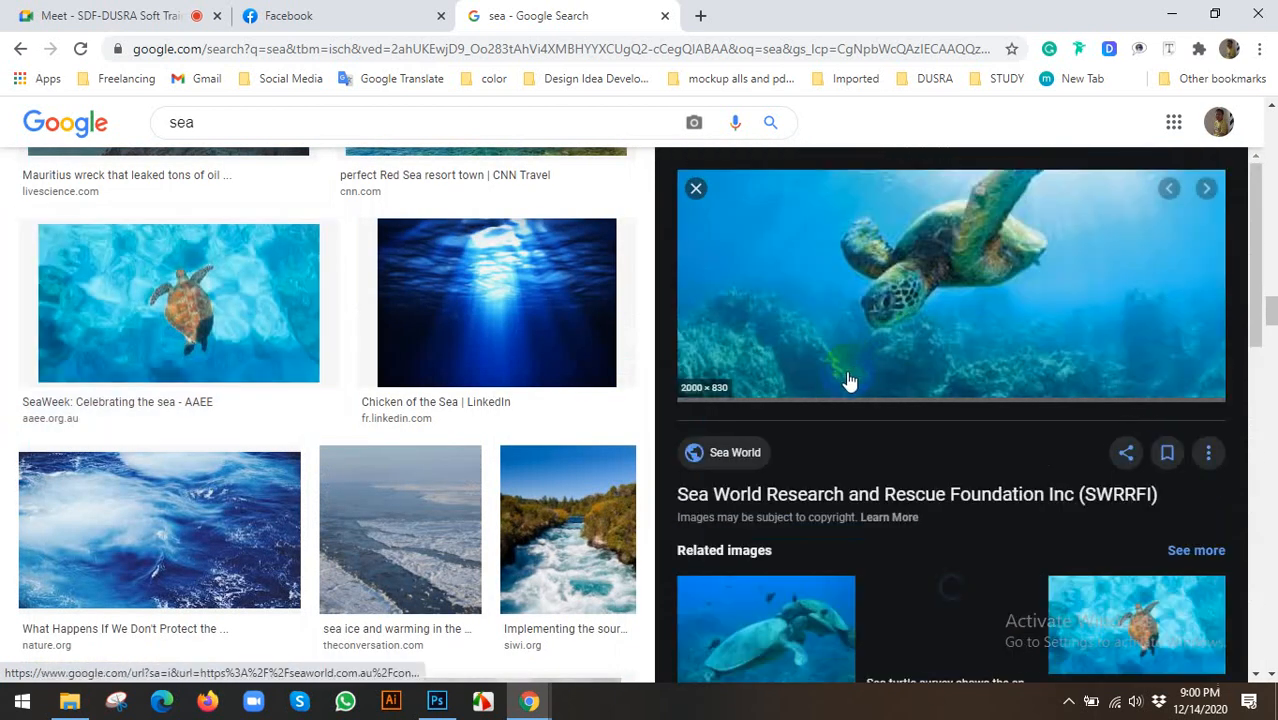
scroll(900, 400, "down", 2)
scroll(933, 428, "down", 1)
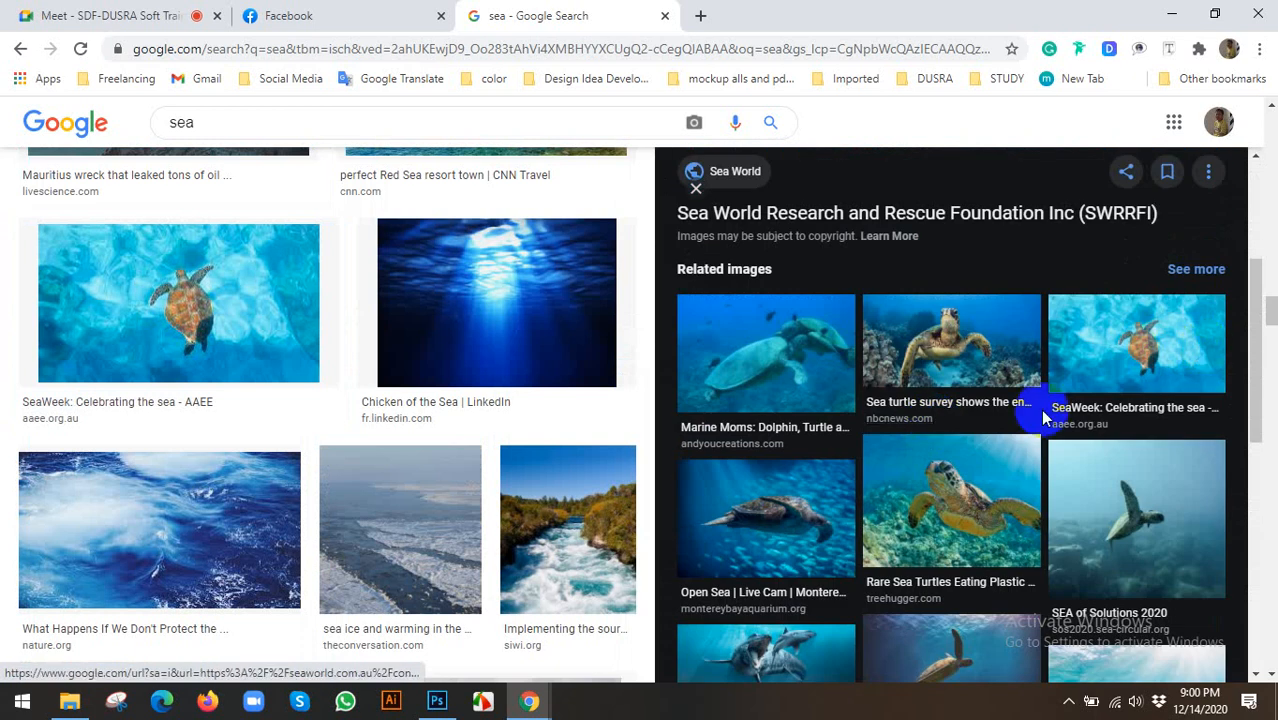
left_click(1127, 497)
scroll(1044, 486, "down", 3)
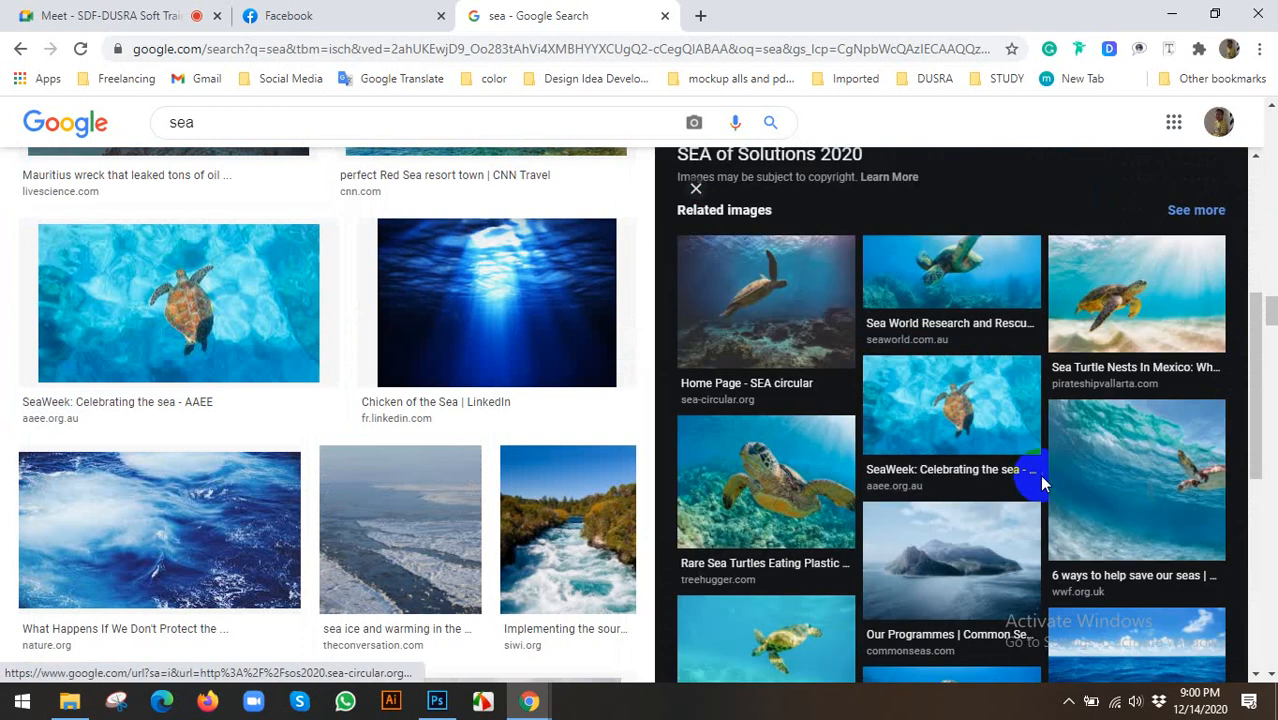
left_click(1117, 328)
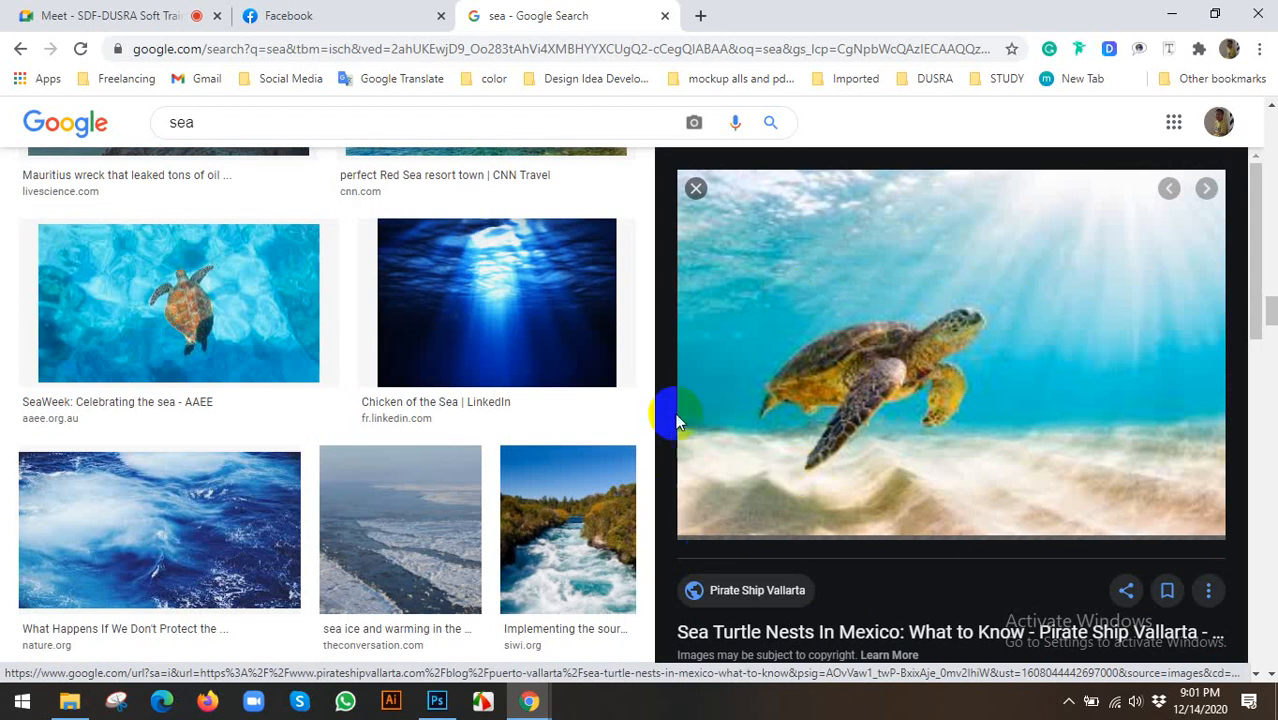
Step: Check the files in the Desktop folder in File Explorer
left_click(69, 704)
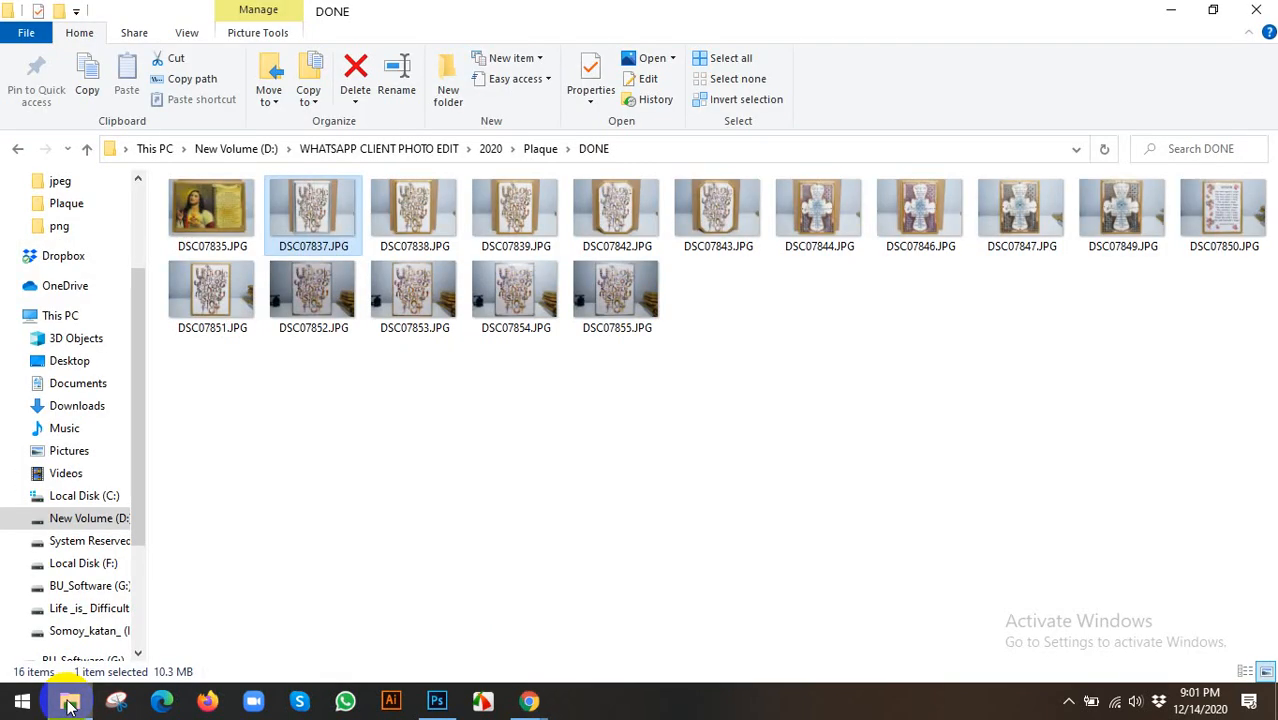
left_click(90, 361)
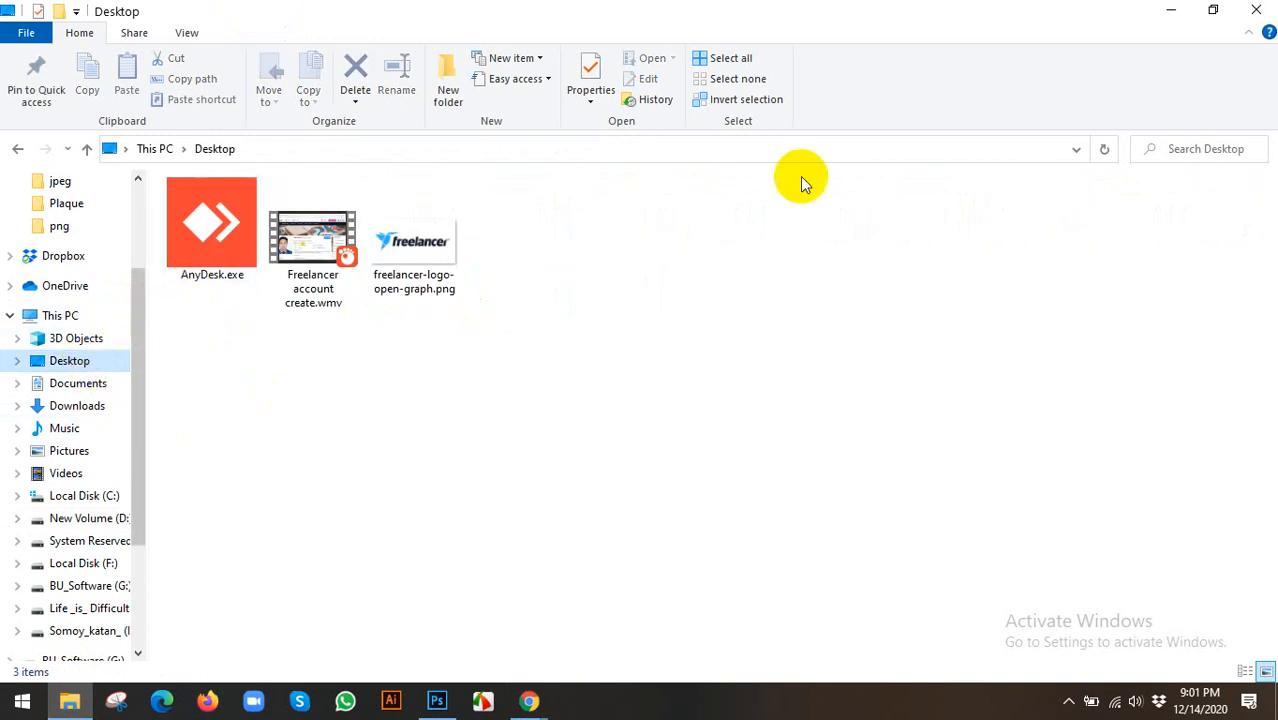
left_click(1173, 10)
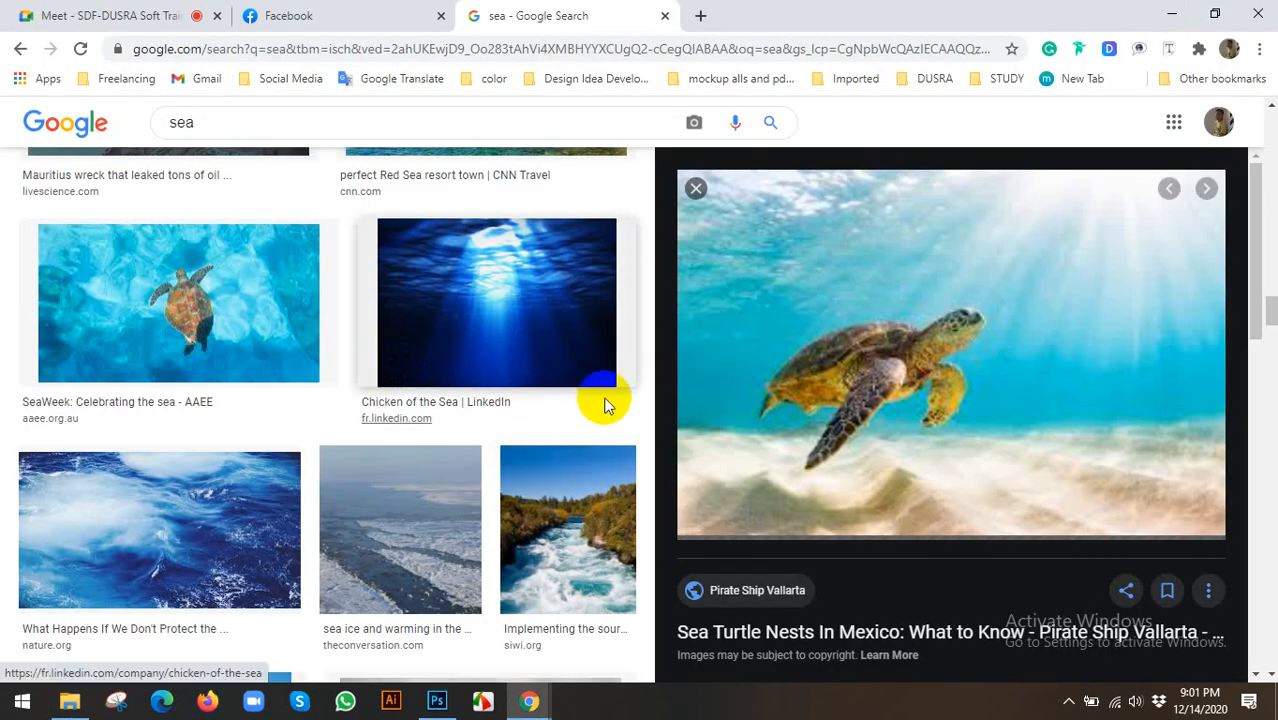
Step: Copy the previewed sea turtle photo from Google Images and switch to Photoshop
left_click(527, 705)
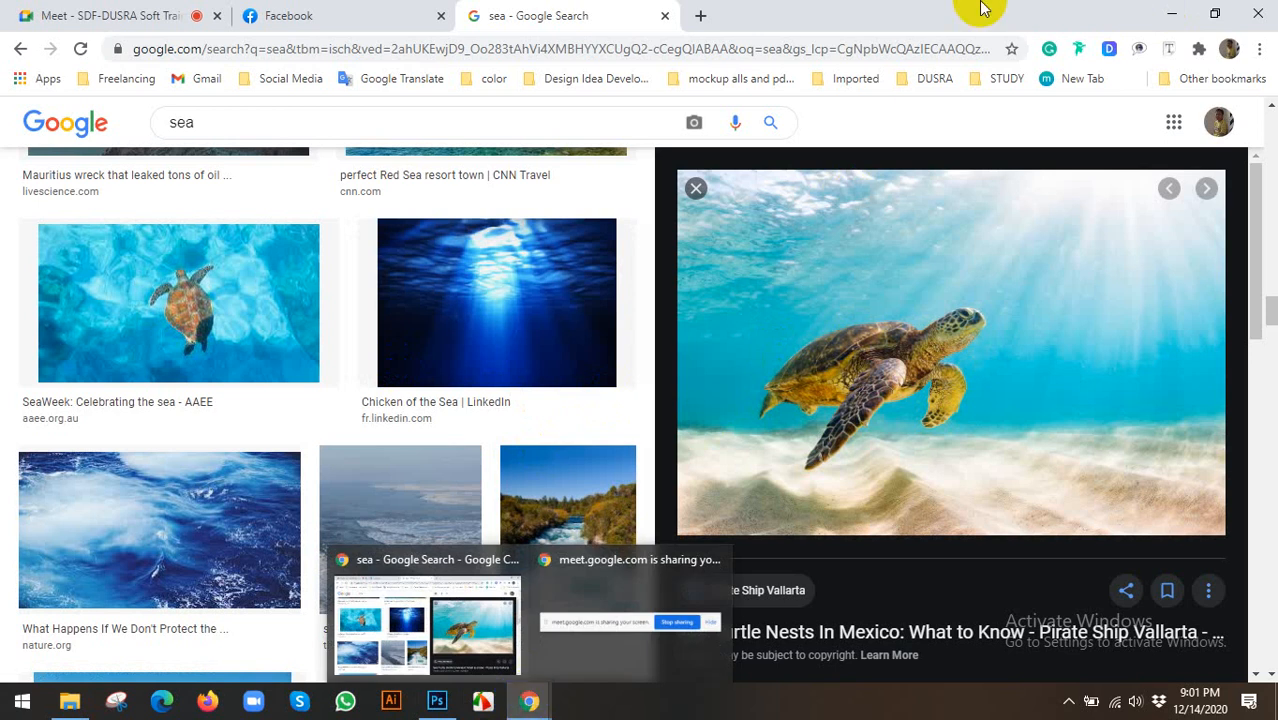
right_click(897, 312)
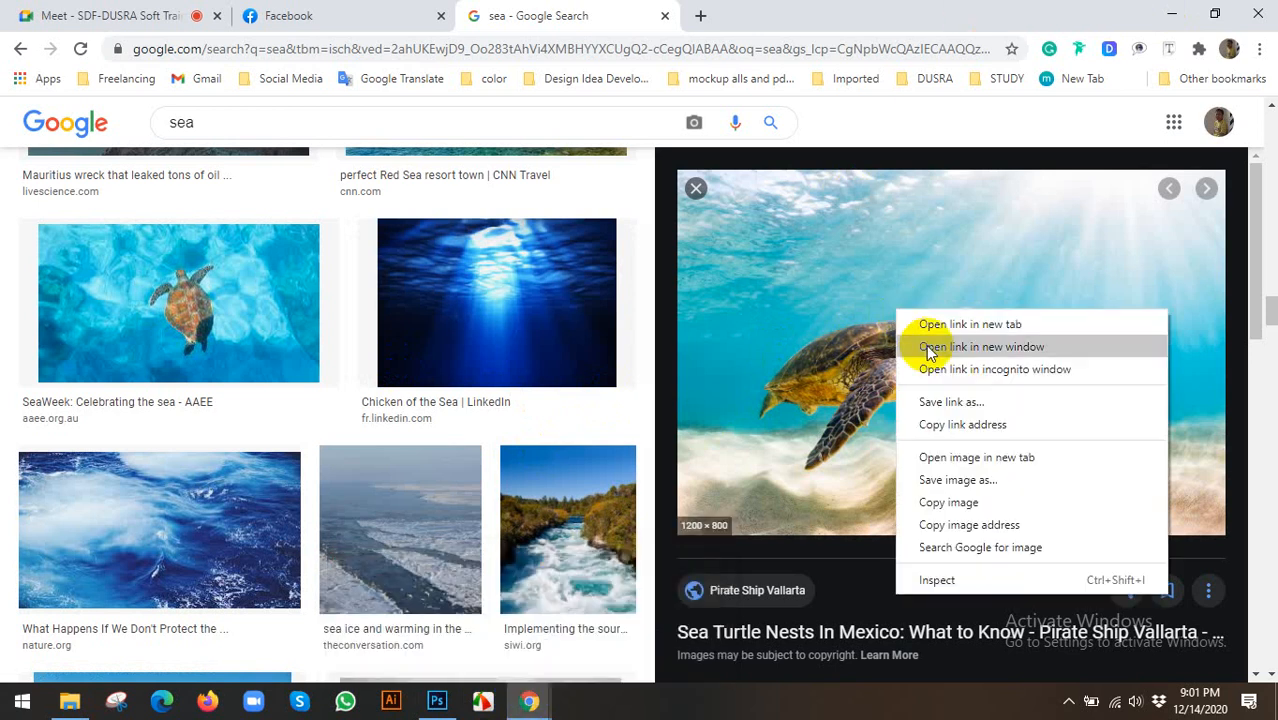
left_click(940, 503)
left_click(437, 703)
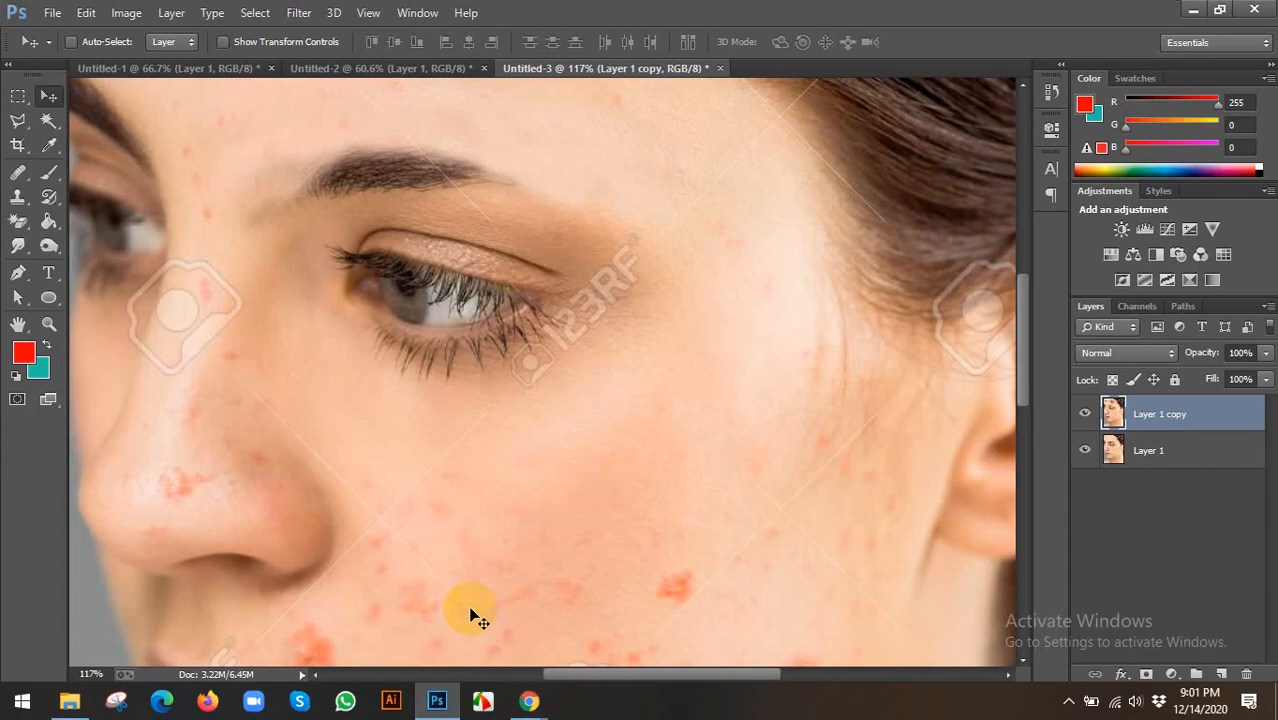
Step: Paste the copied turtle photo into a new document and delete the white Background layer
key("ctrl+n")
key("Return")
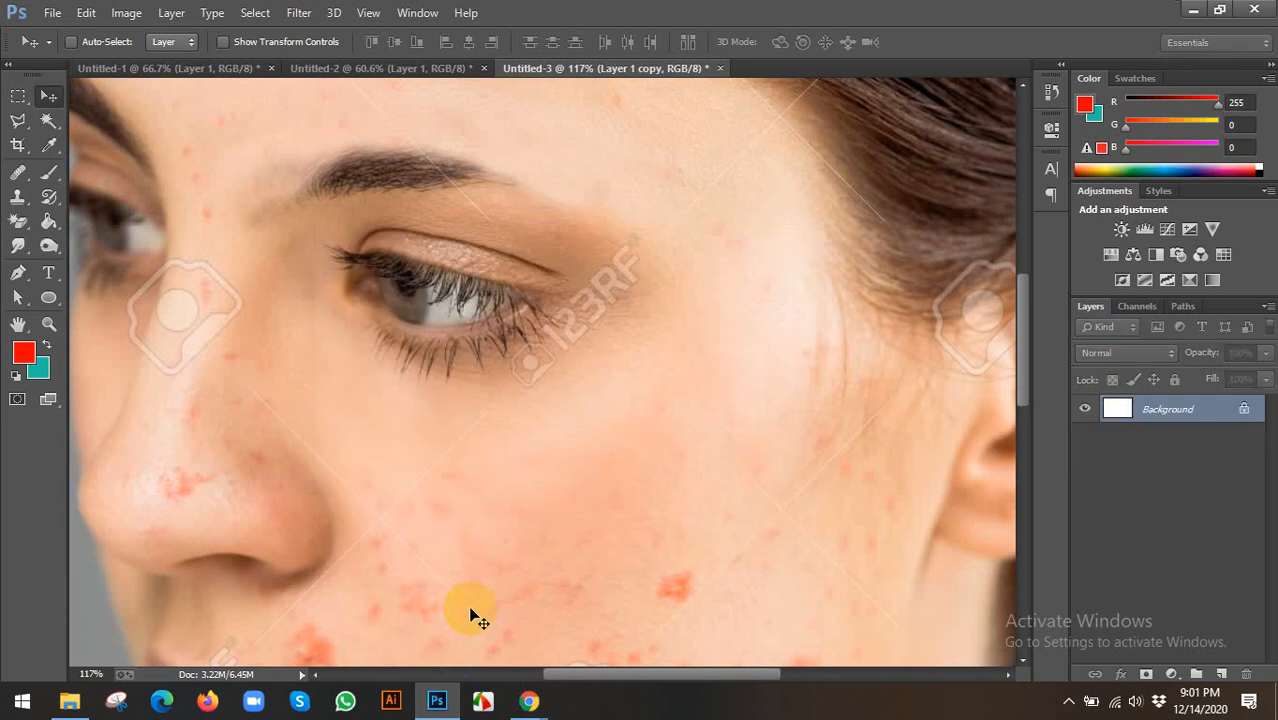
key("ctrl+v")
left_click(1204, 434)
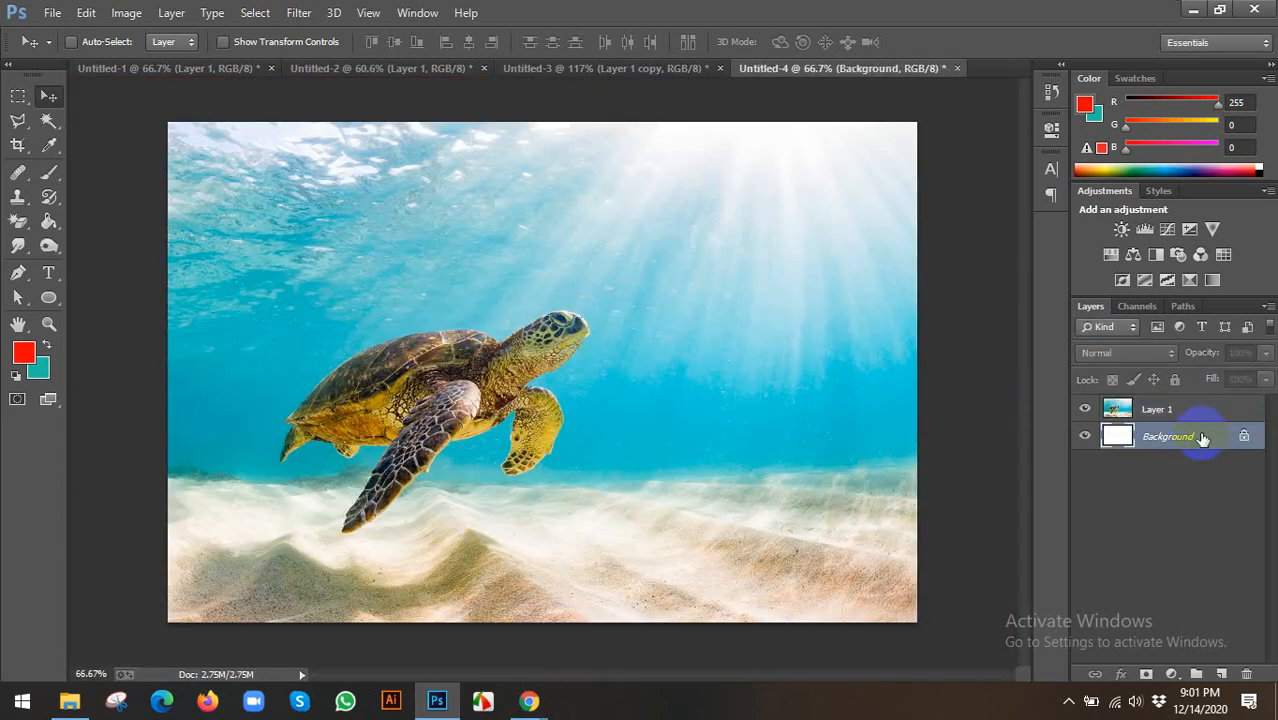
key("Delete")
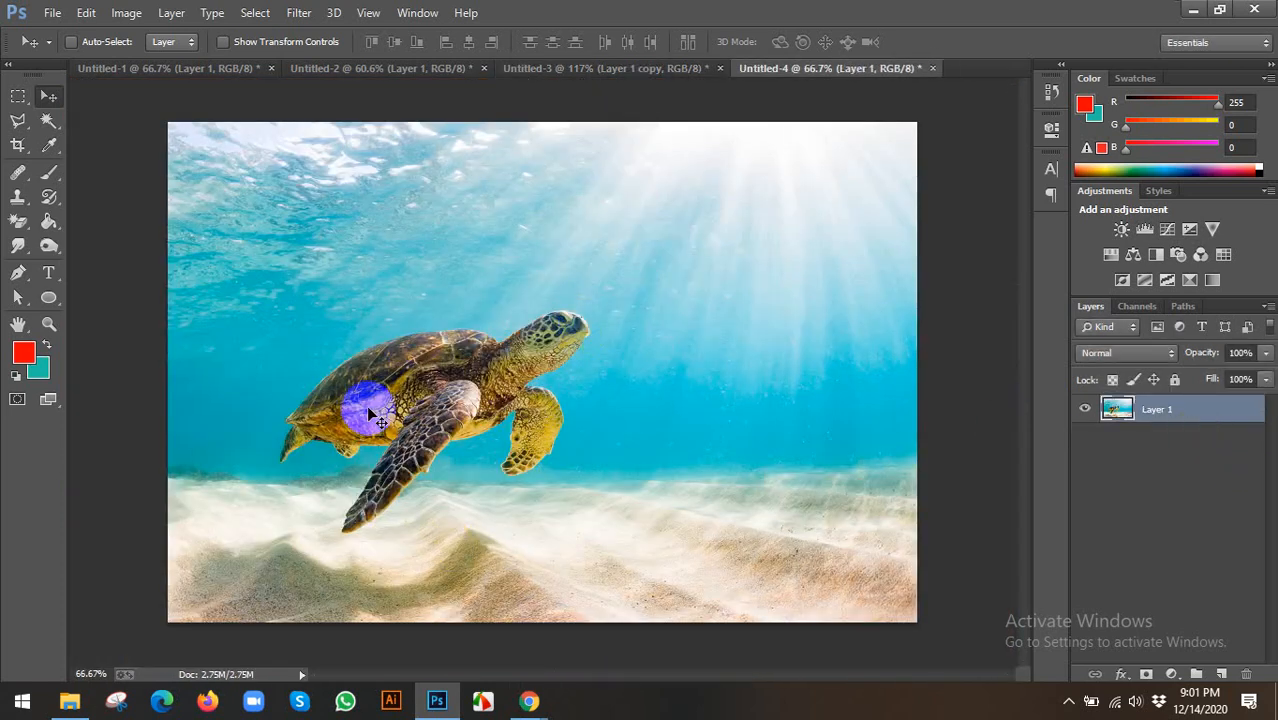
Step: Switch to File Explorer and open the 2017 folder inside Fiver work_Buyer on the Somoy_katan_ (I:) drive
left_click(69, 702)
scroll(68, 548, "down", 2)
scroll(63, 537, "down", 1)
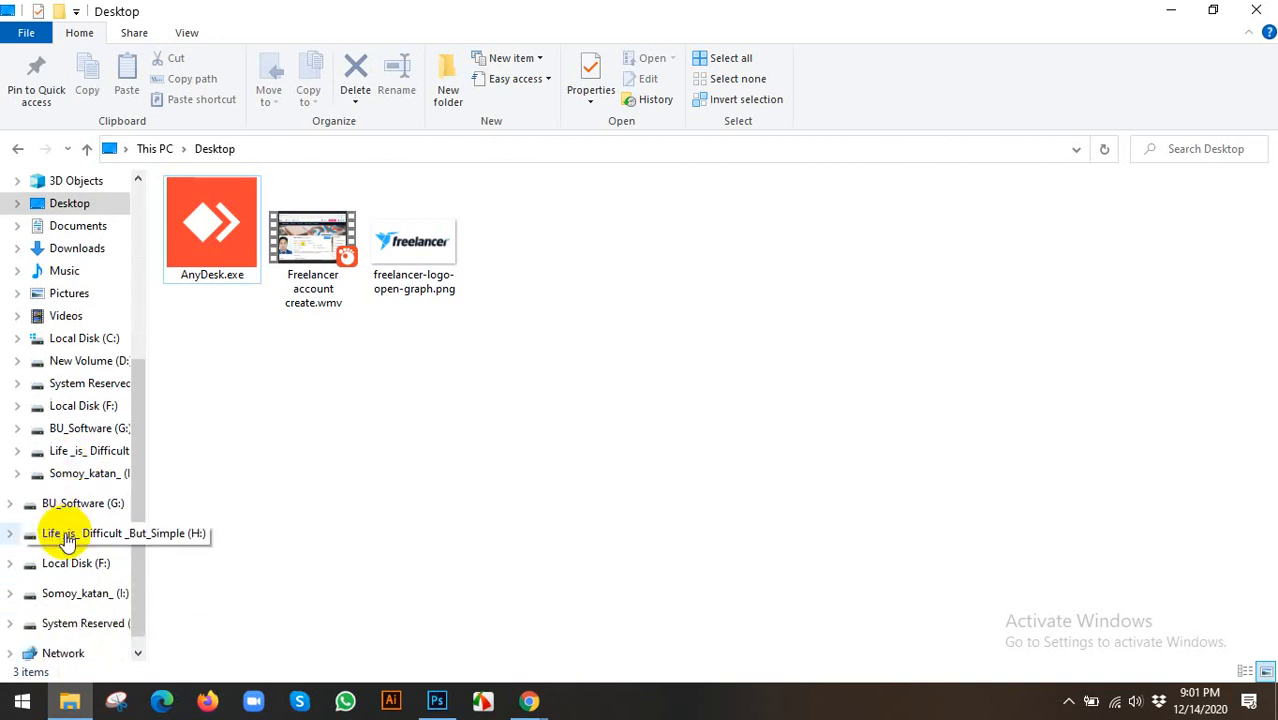
left_click(98, 484)
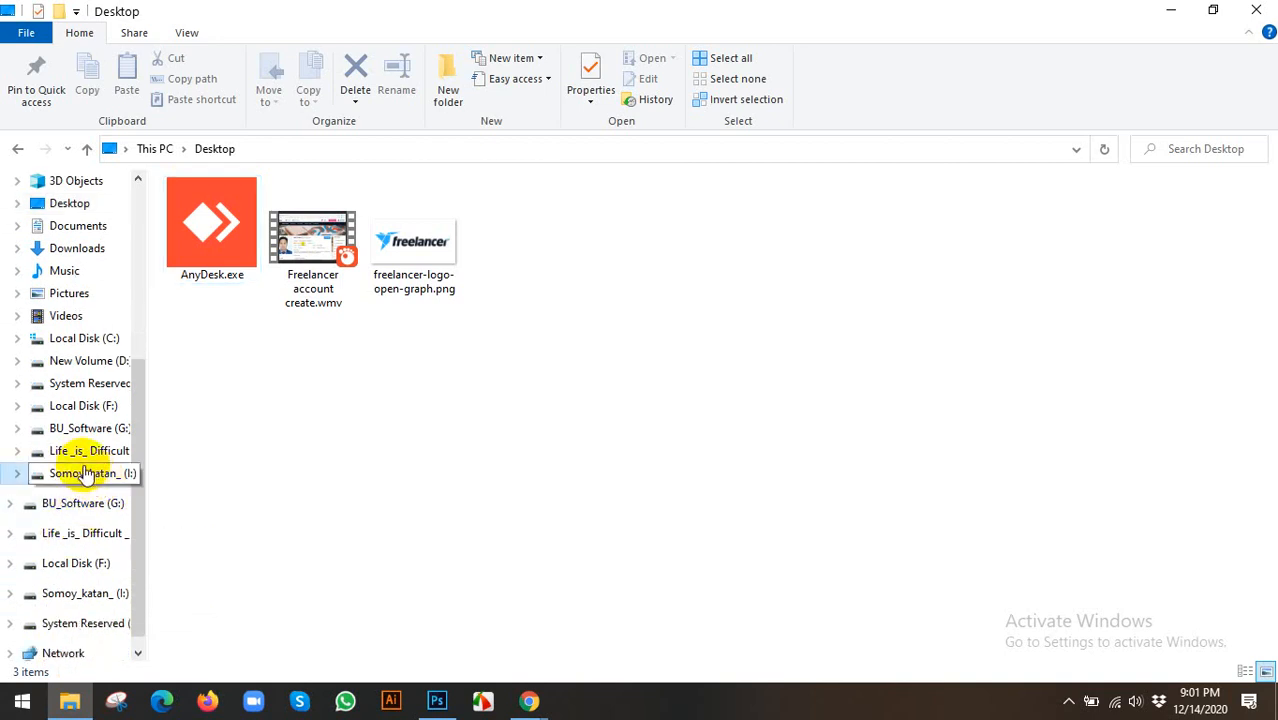
left_click(70, 596)
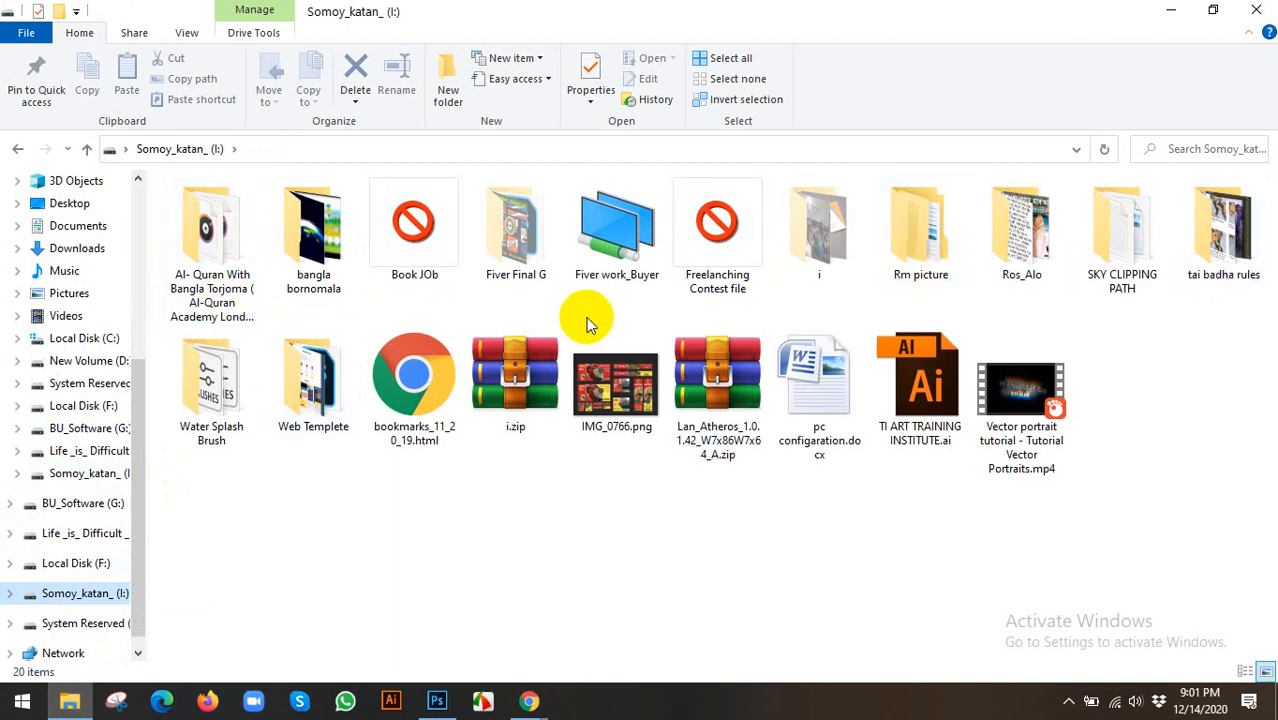
double_click(615, 235)
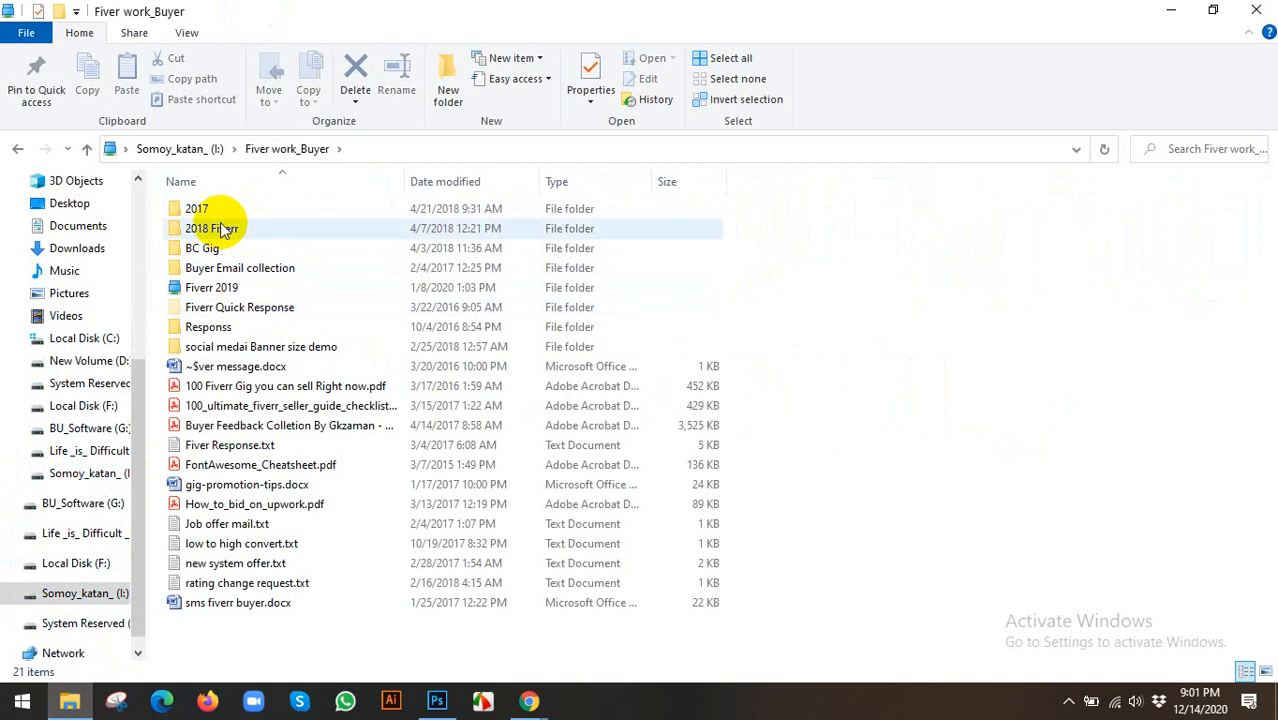
left_click(220, 208)
double_click(220, 208)
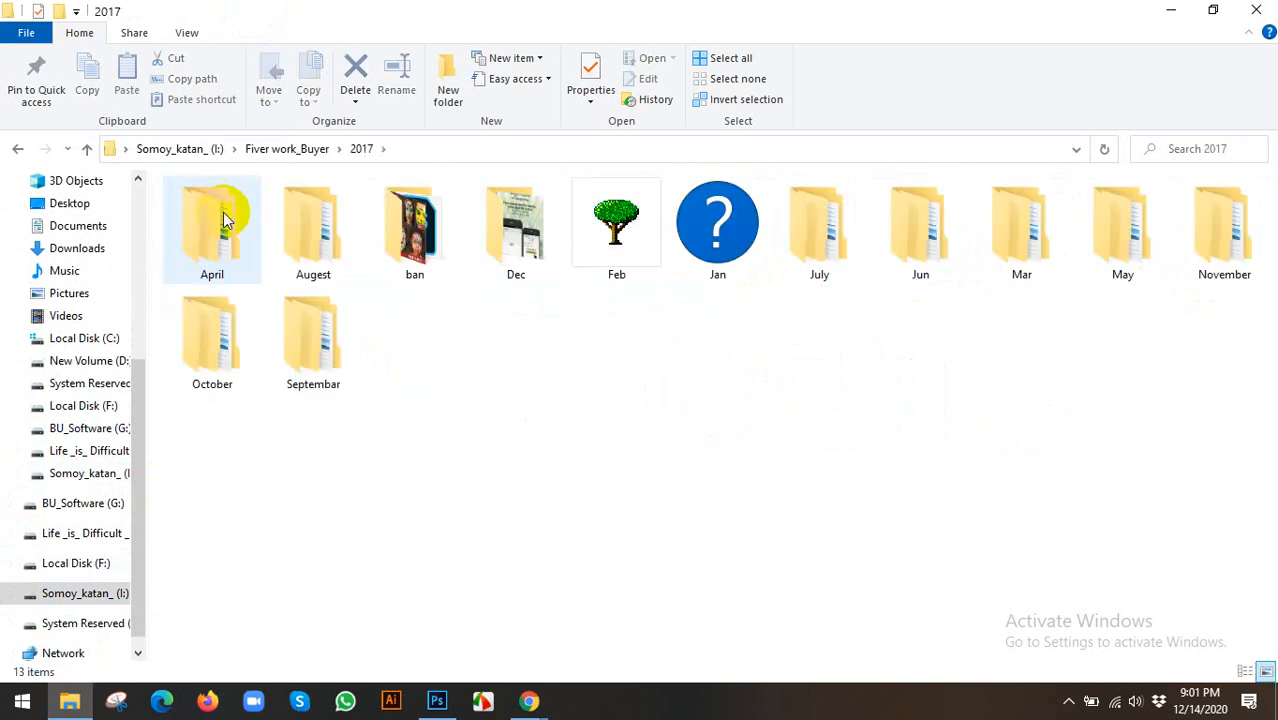
Step: Show the 2017 folder with extra large icons and look through its subfolders
left_click(186, 32)
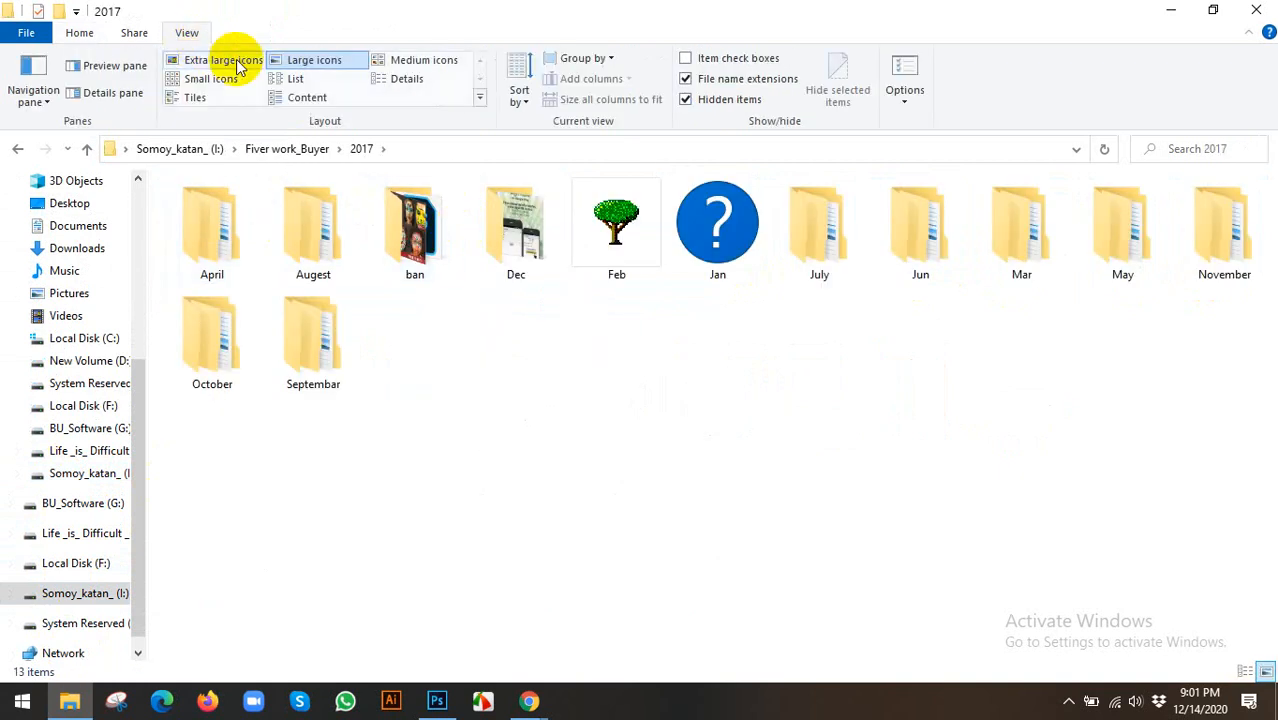
left_click(228, 59)
left_click(506, 264)
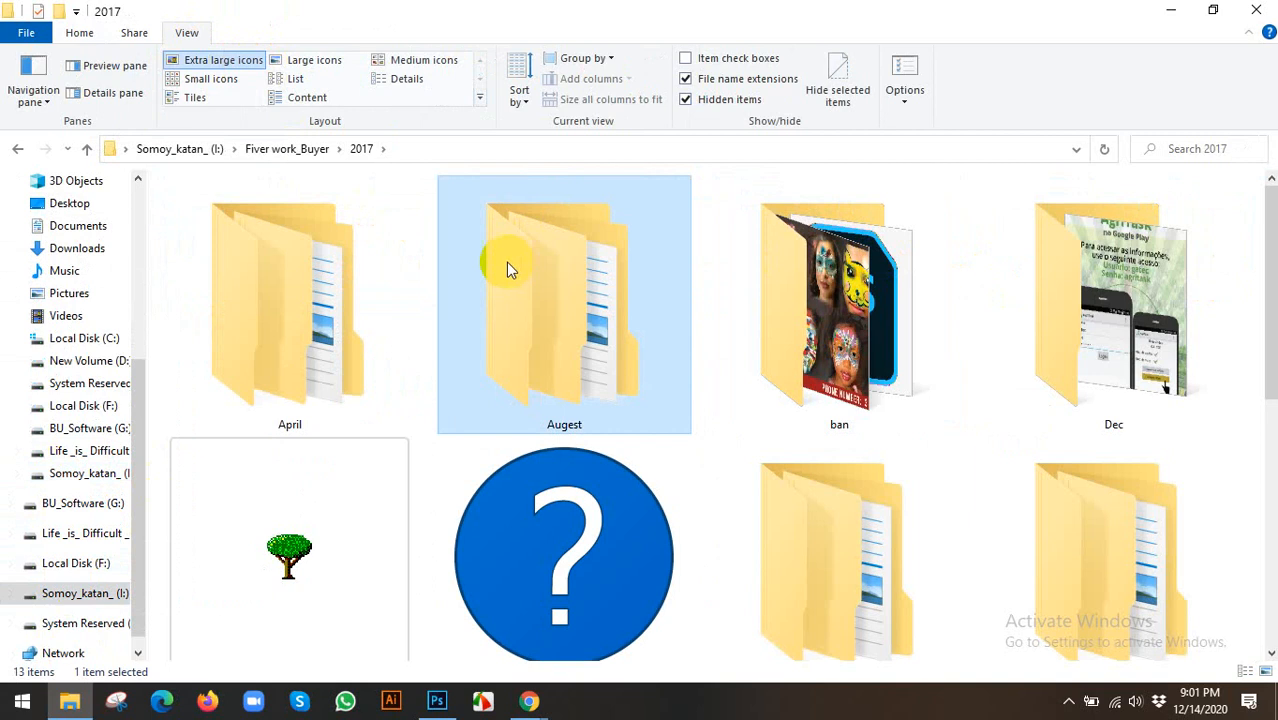
scroll(479, 284, "down", 5)
scroll(495, 352, "up", 4)
scroll(440, 350, "down", 2)
left_click(1172, 10)
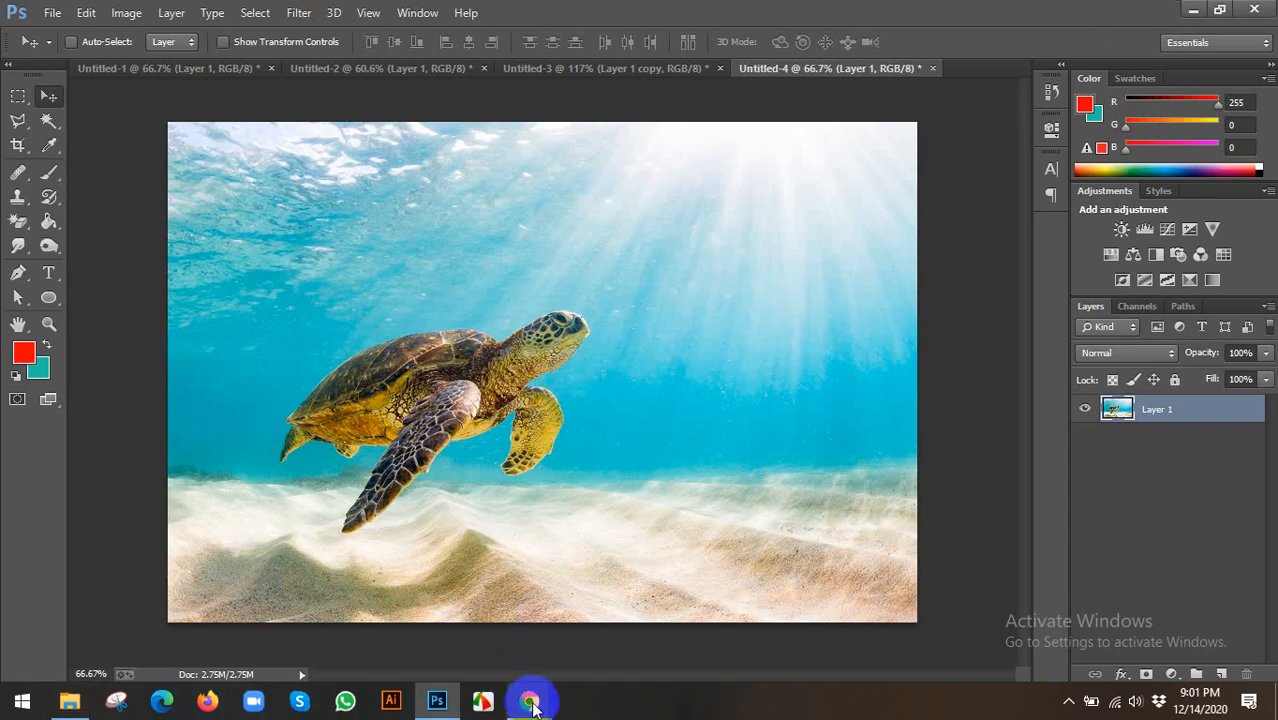
Step: Switch to the Facebook page in Chrome to check the Messenger conversations and return to the turtle photo in Photoshop
mouse_move(529, 700)
left_click(430, 636)
left_click(300, 12)
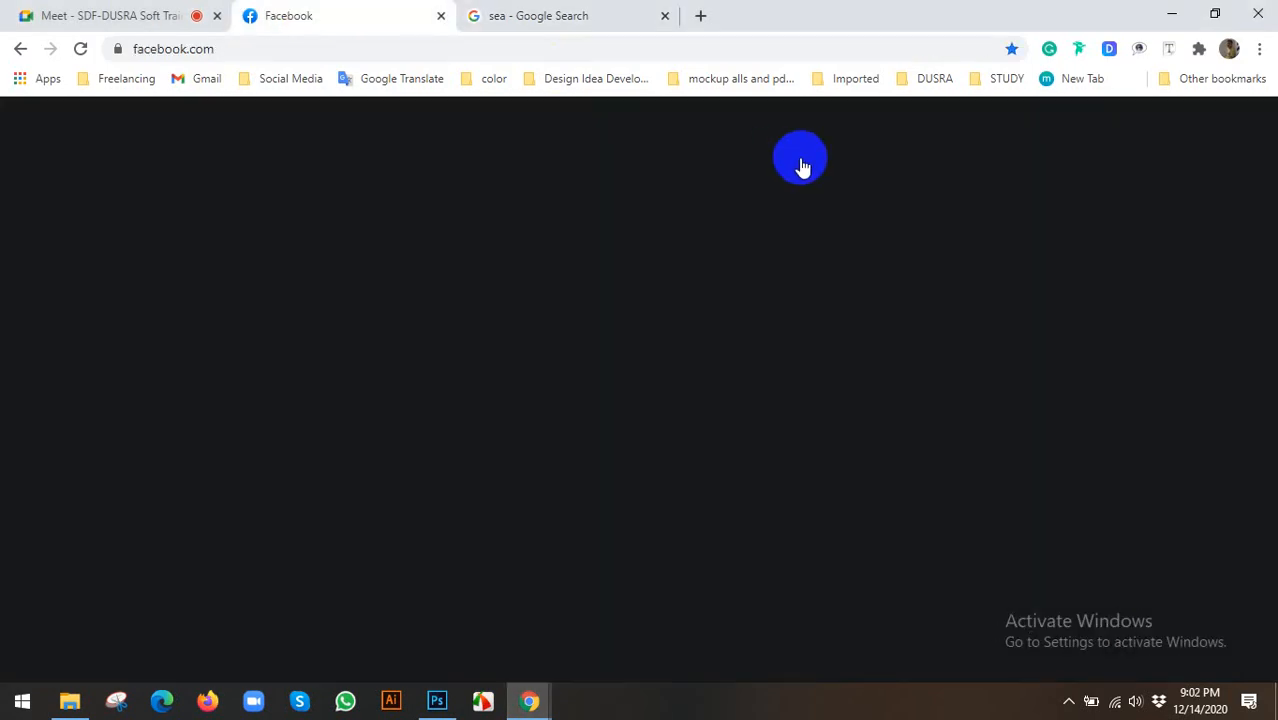
left_click(1137, 124)
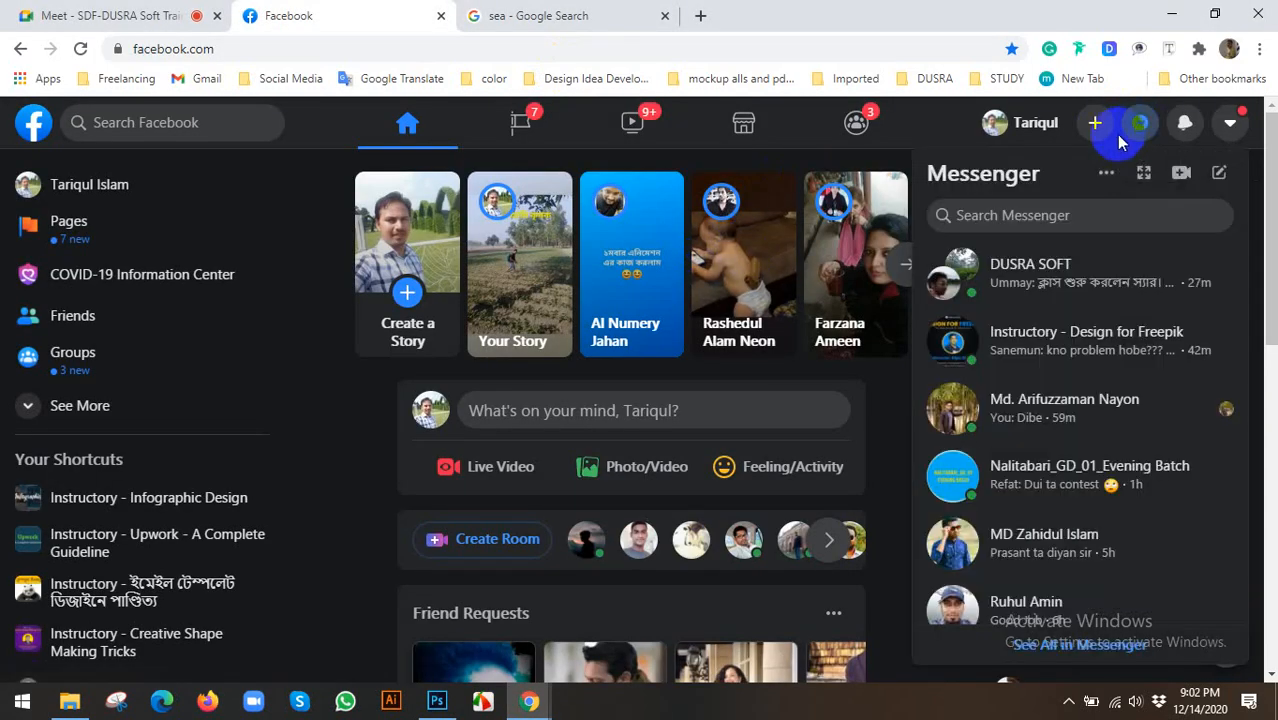
left_click(1185, 123)
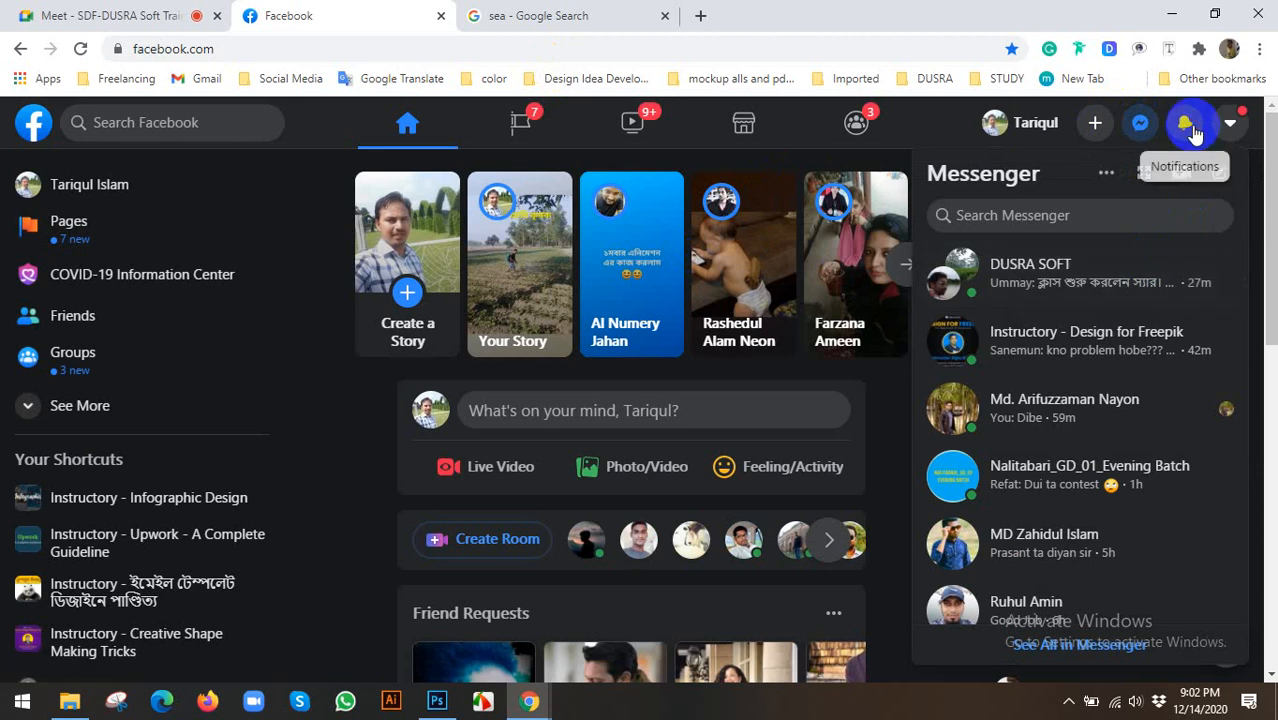
left_click(1172, 12)
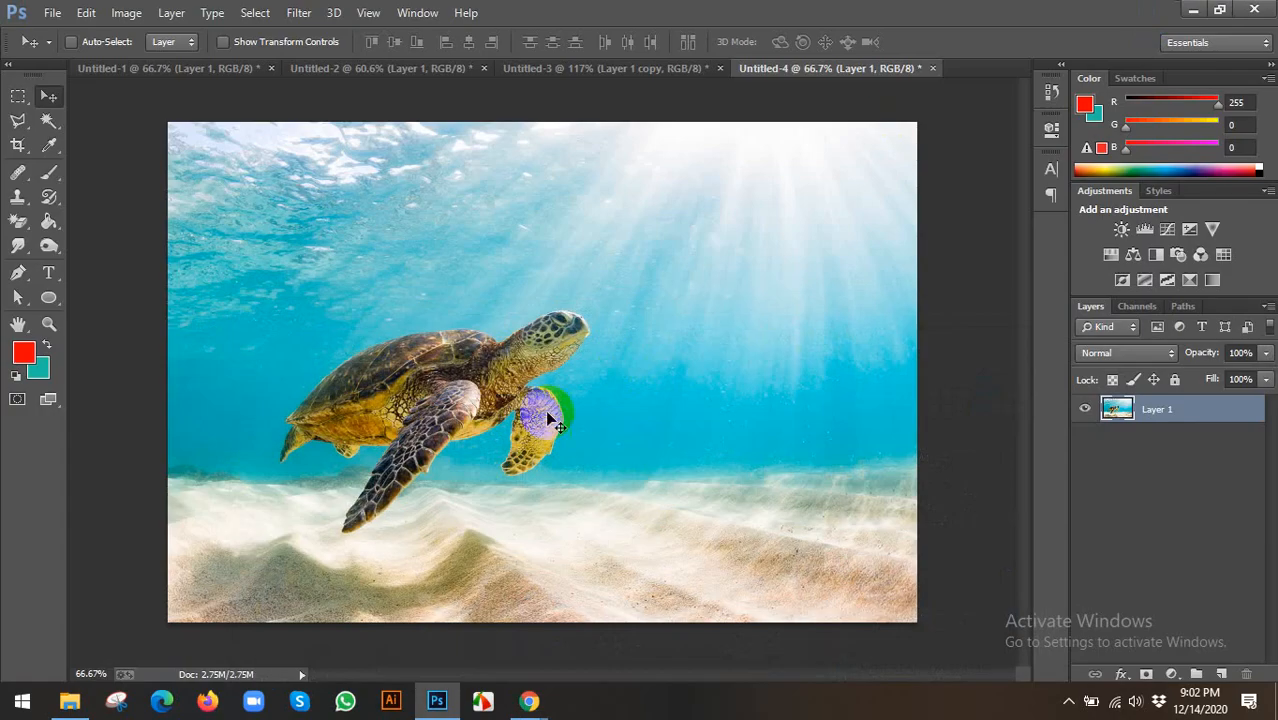
scroll(488, 415, "down", 1)
scroll(490, 410, "up", 2)
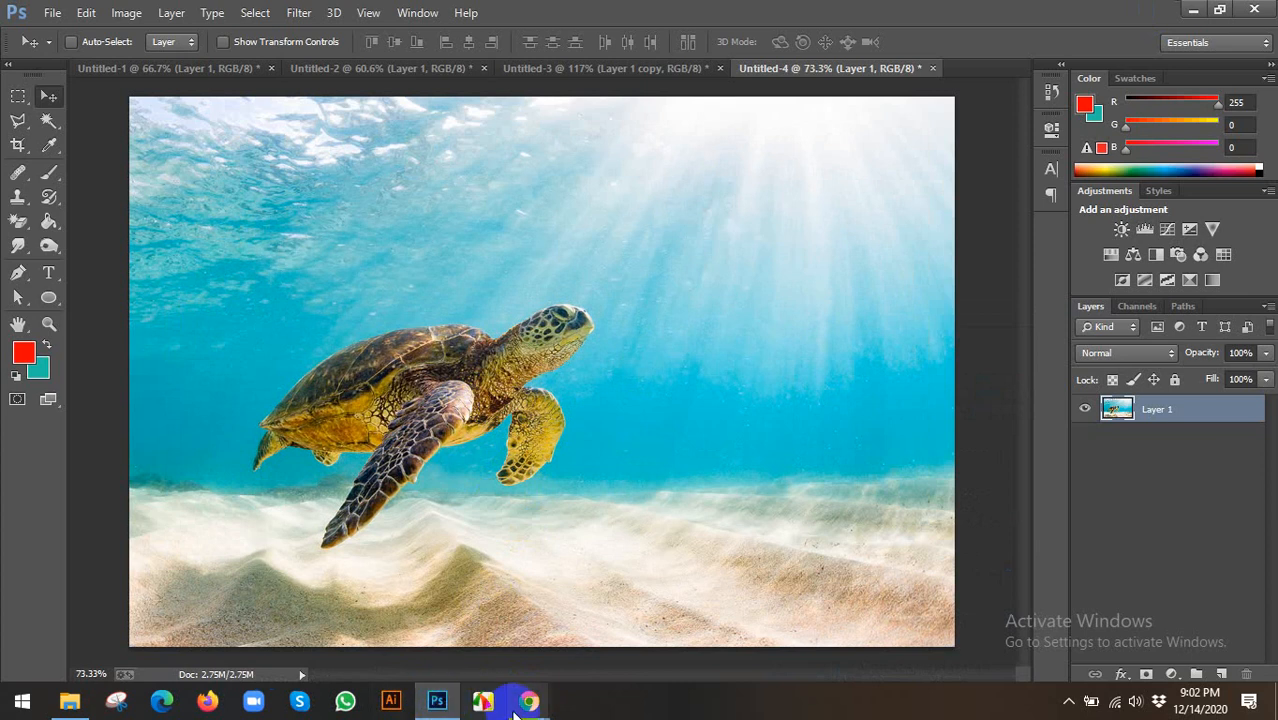
Step: Switch to the Google search page in Chrome, search for "restore image" and show the image results
mouse_move(533, 706)
left_click(461, 632)
left_click(545, 12)
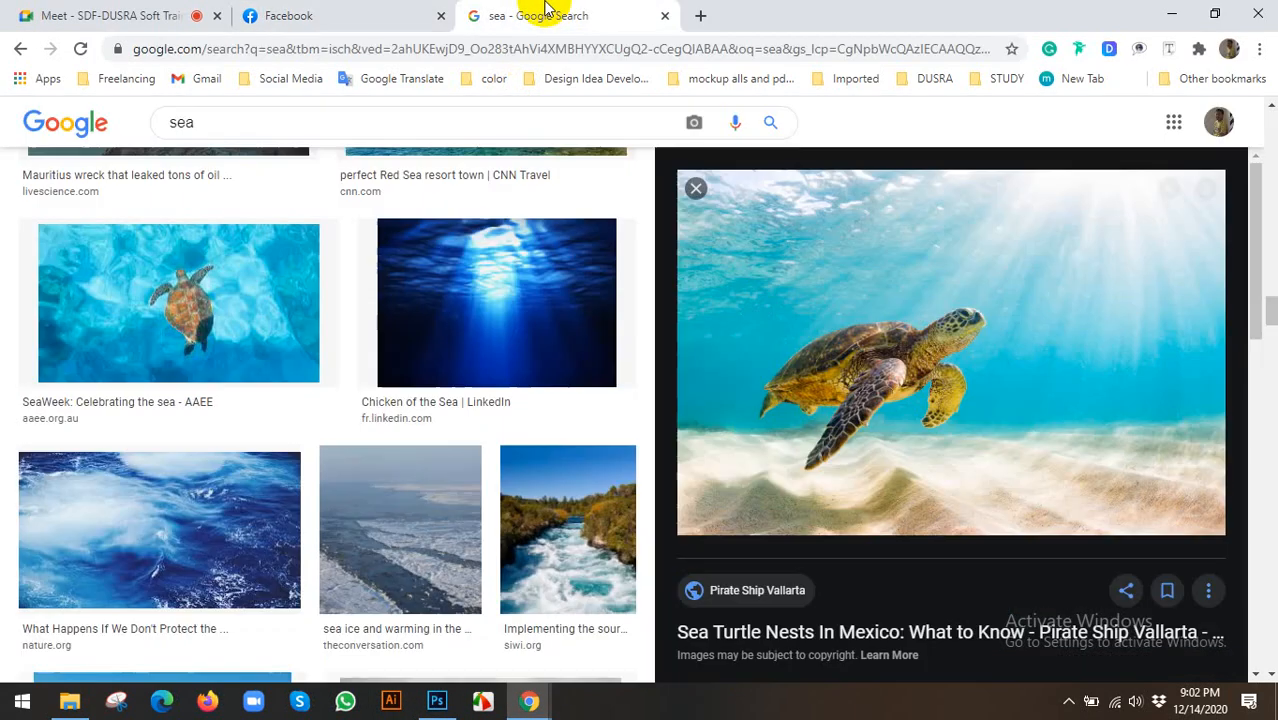
left_click(483, 55)
type("res")
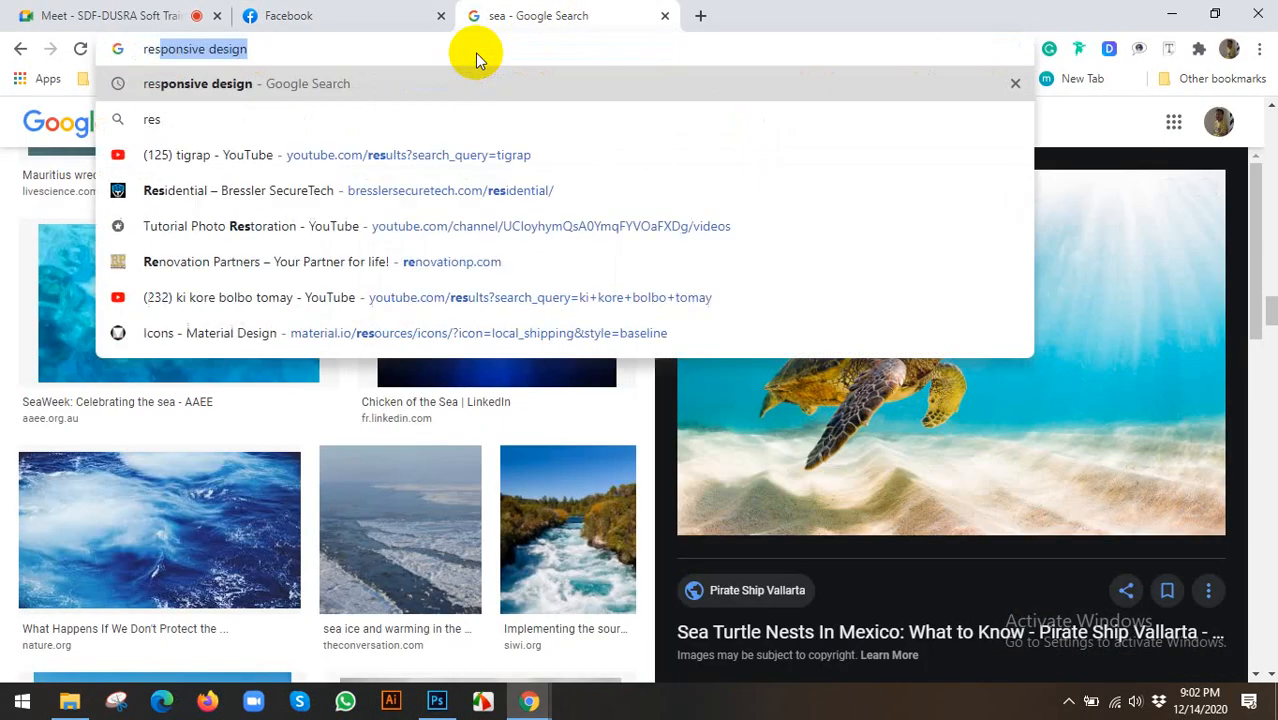
type("tore image")
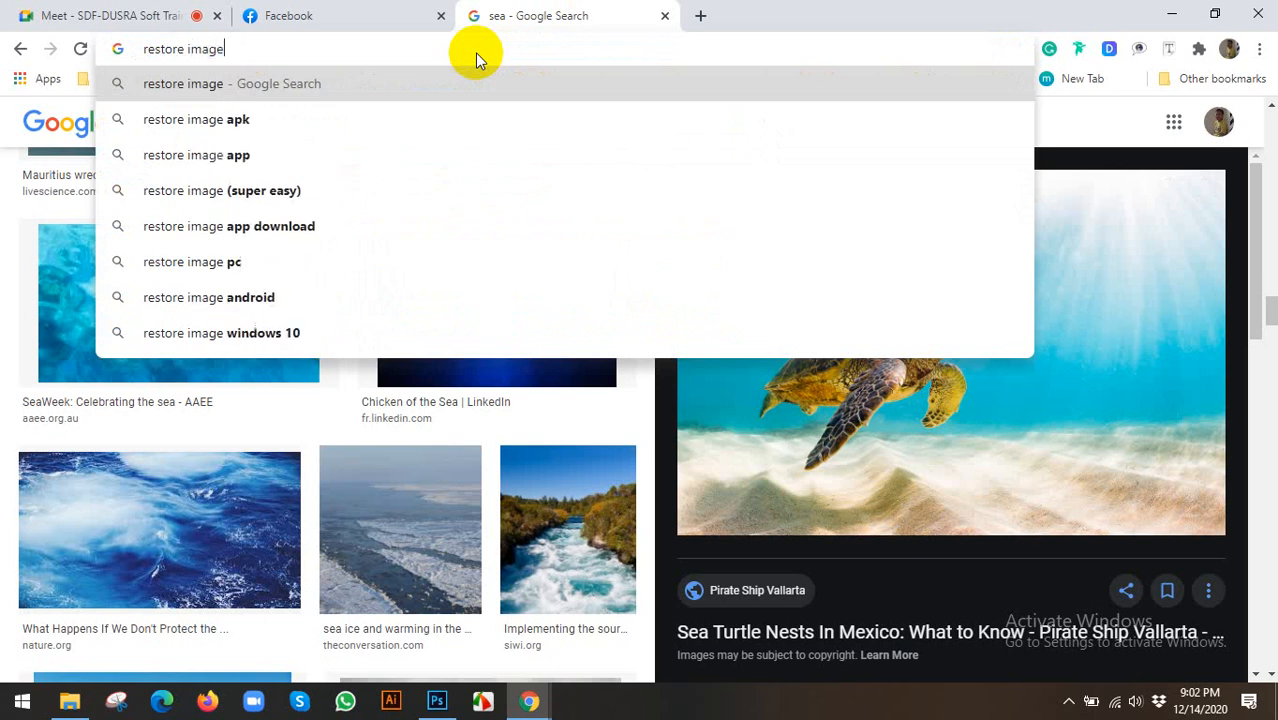
key("Return")
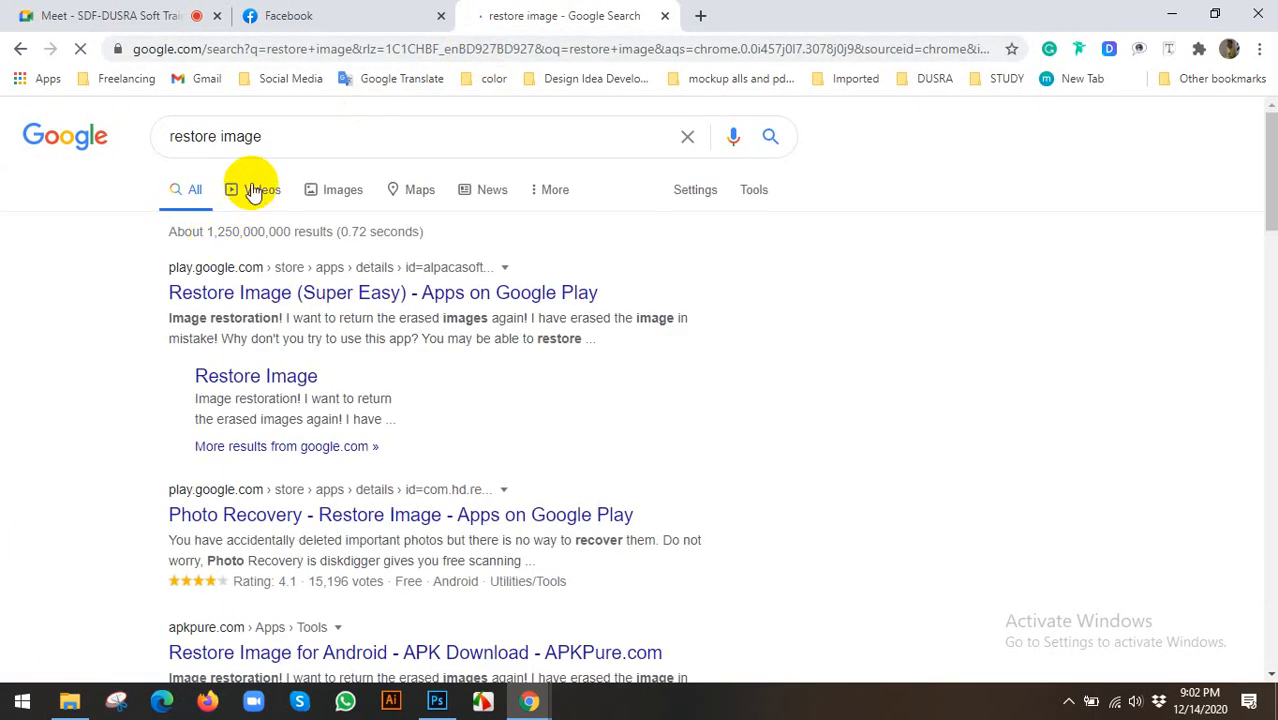
left_click(346, 190)
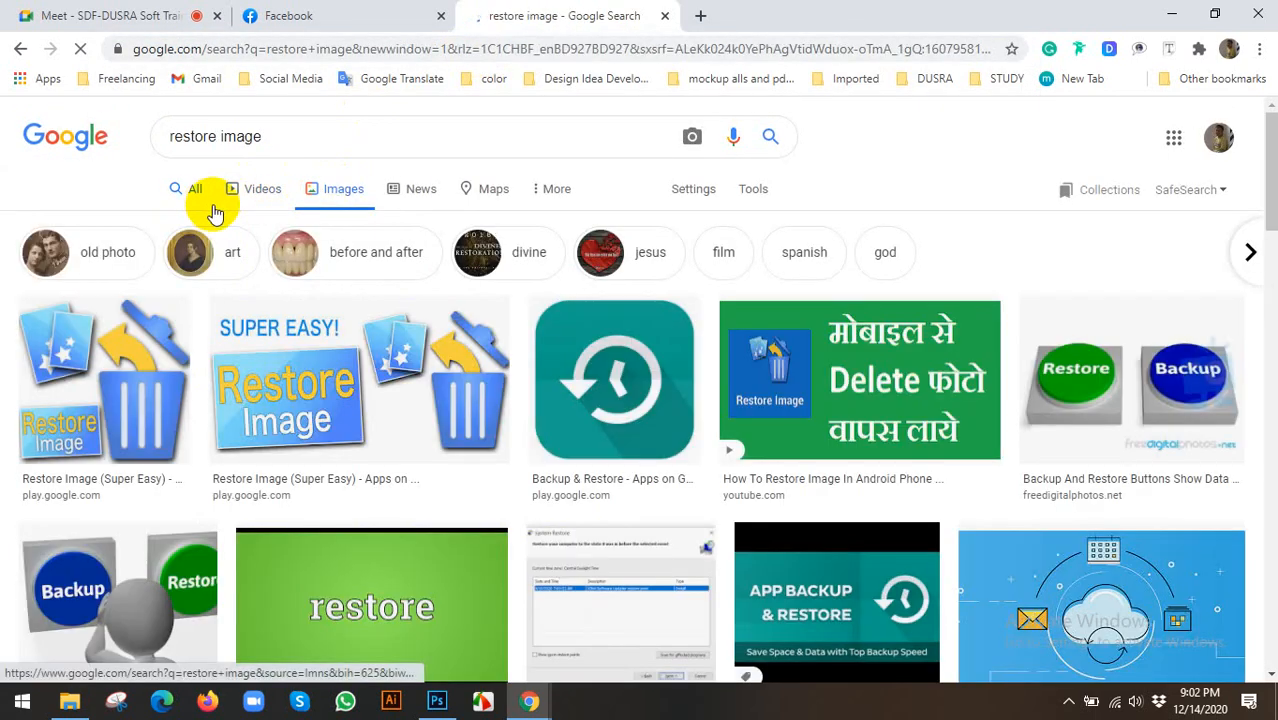
Step: Refine the image search to "restore image before after"
left_click(338, 148)
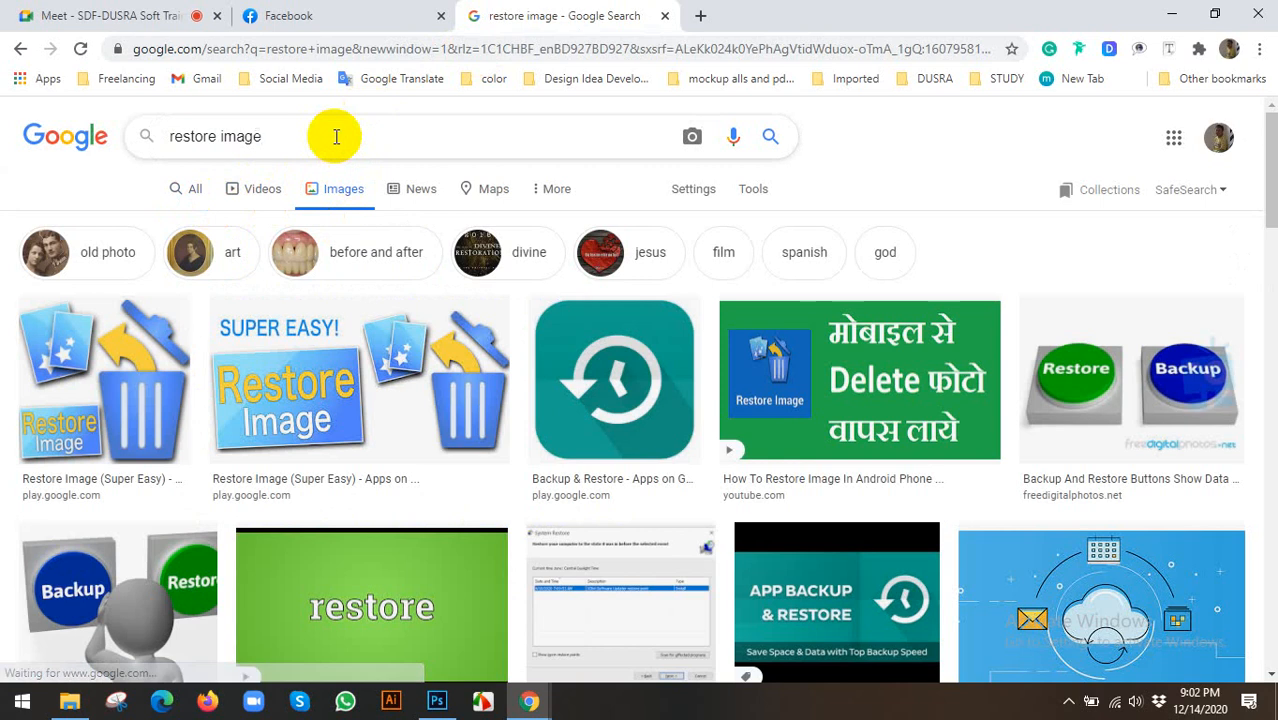
type("before a")
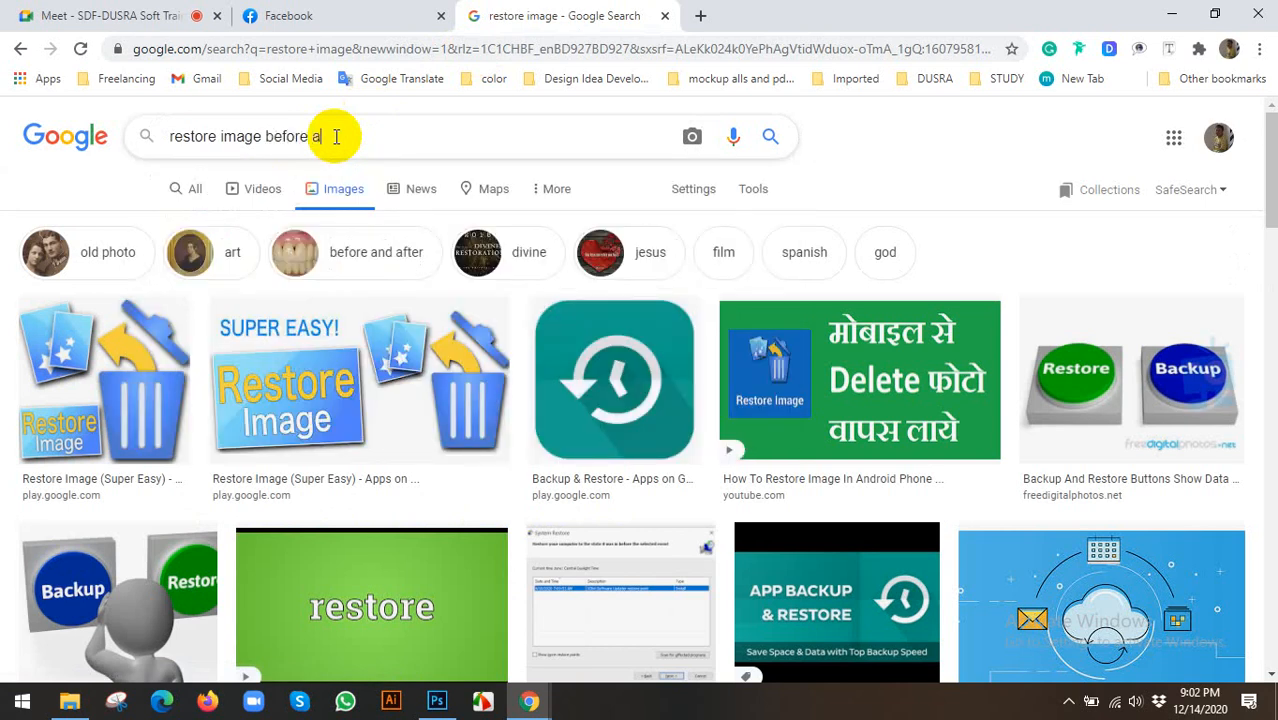
type("fter")
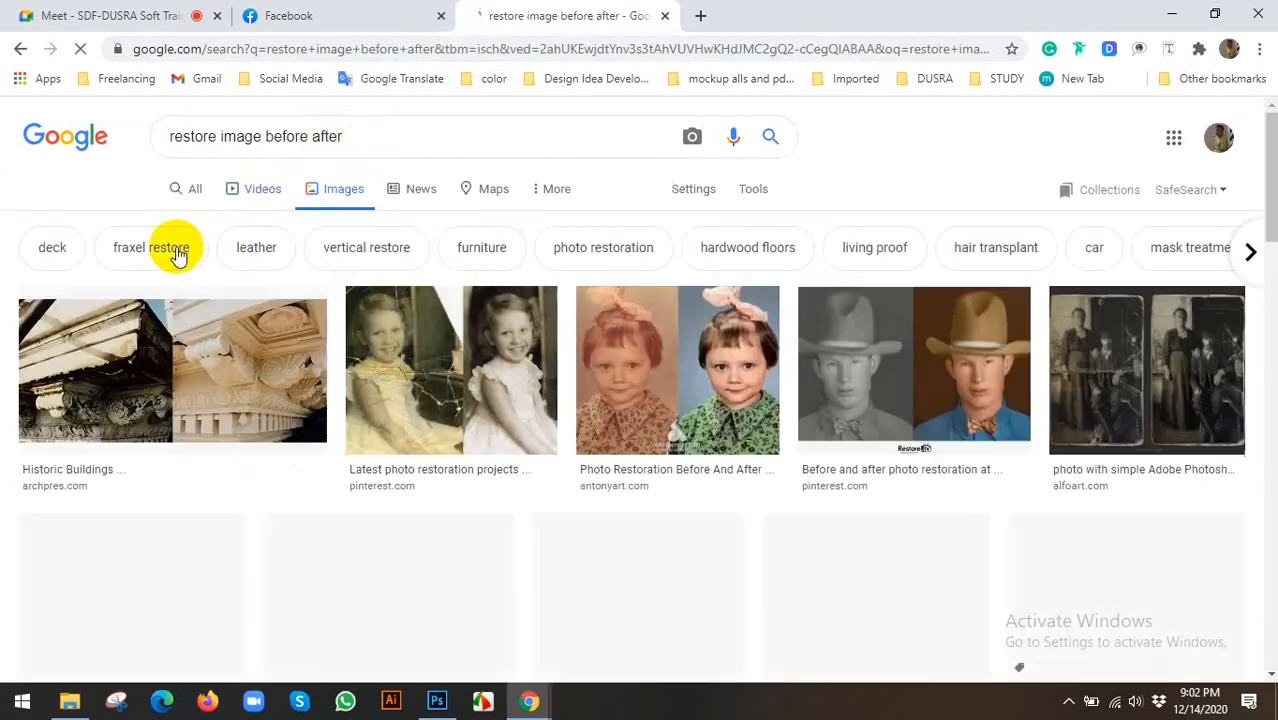
Step: Examine the before-and-after restoration results, including the preview of the creased photo of a girl and its related images
left_click(963, 387)
scroll(963, 387, "down", 3)
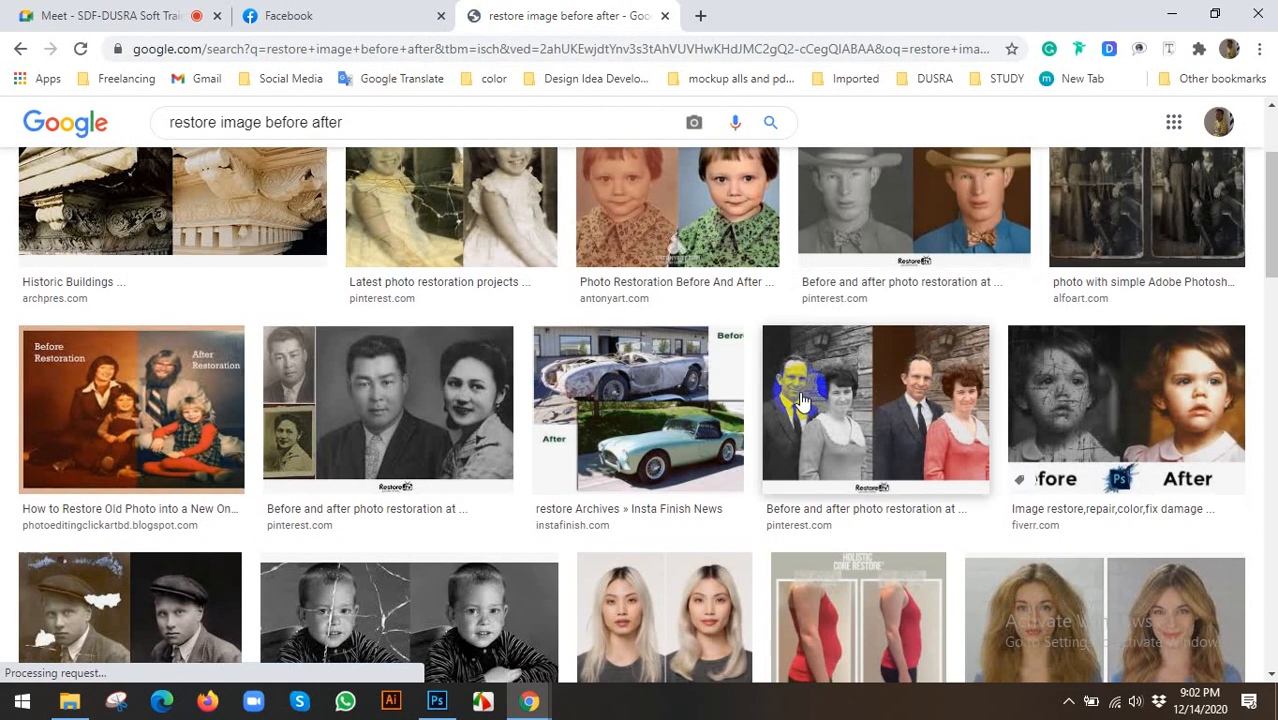
scroll(890, 423, "up", 3)
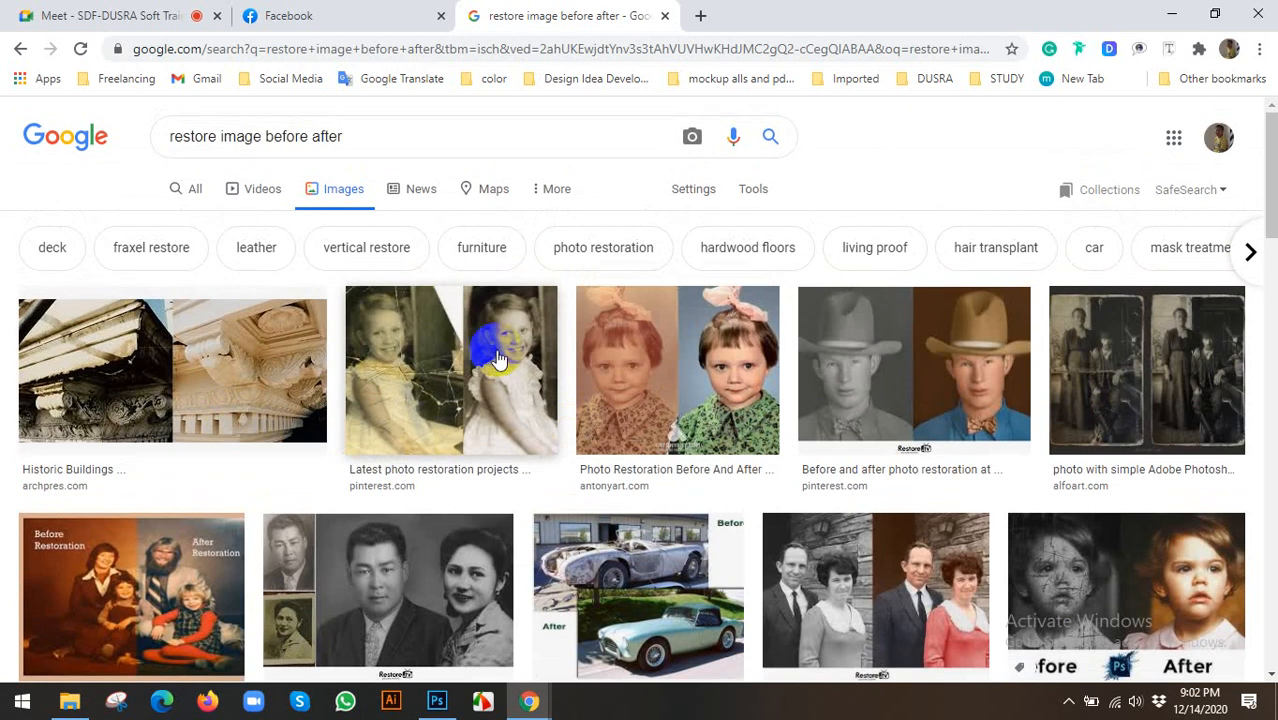
scroll(458, 393, "down", 3)
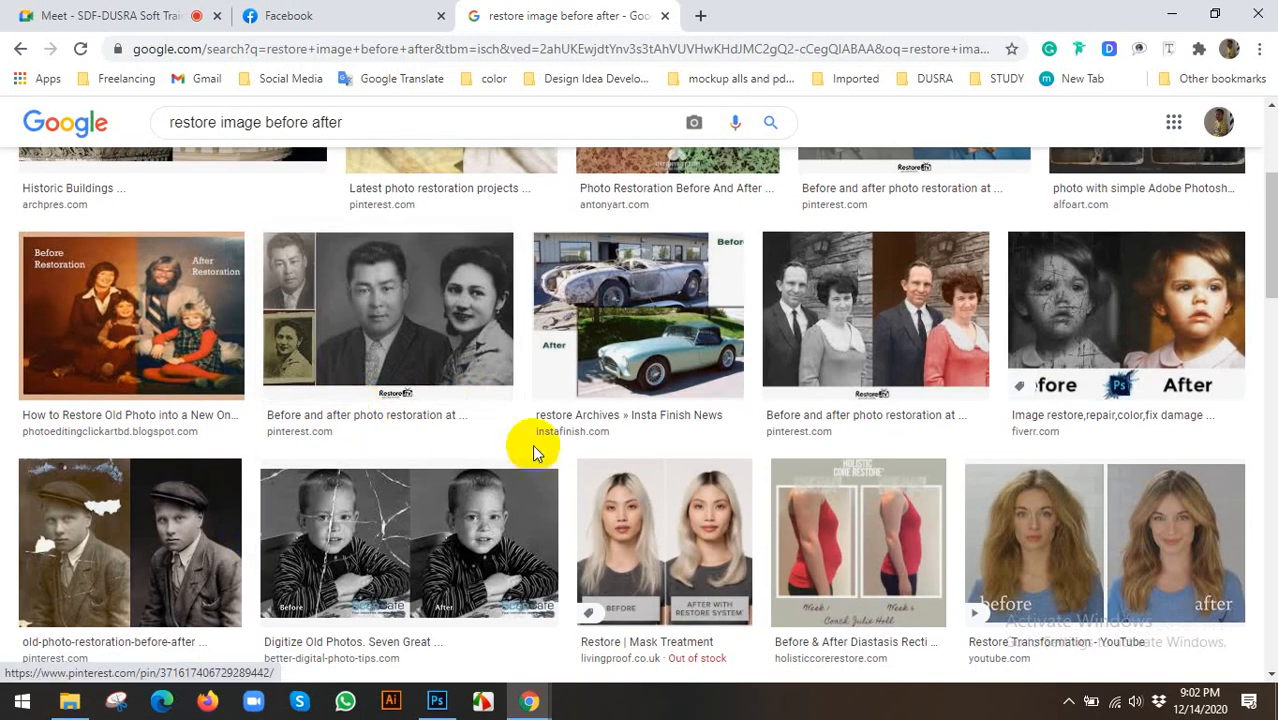
scroll(533, 444, "up", 3)
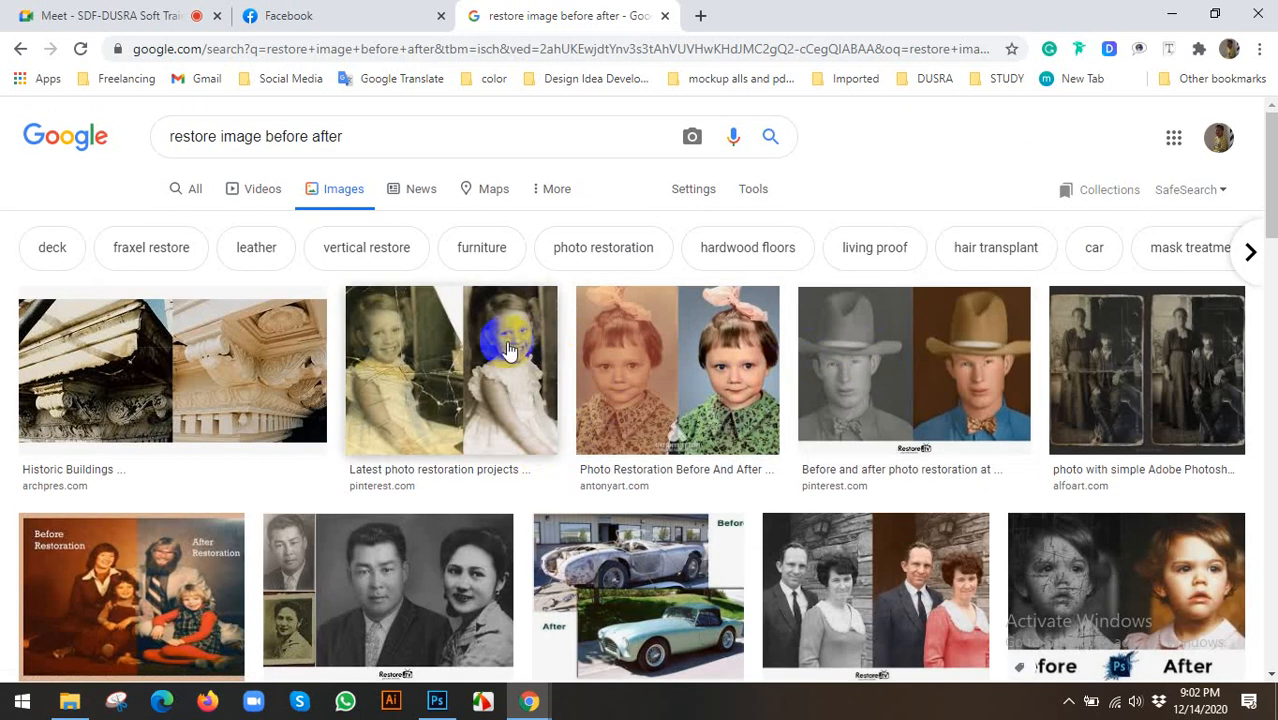
left_click(452, 365)
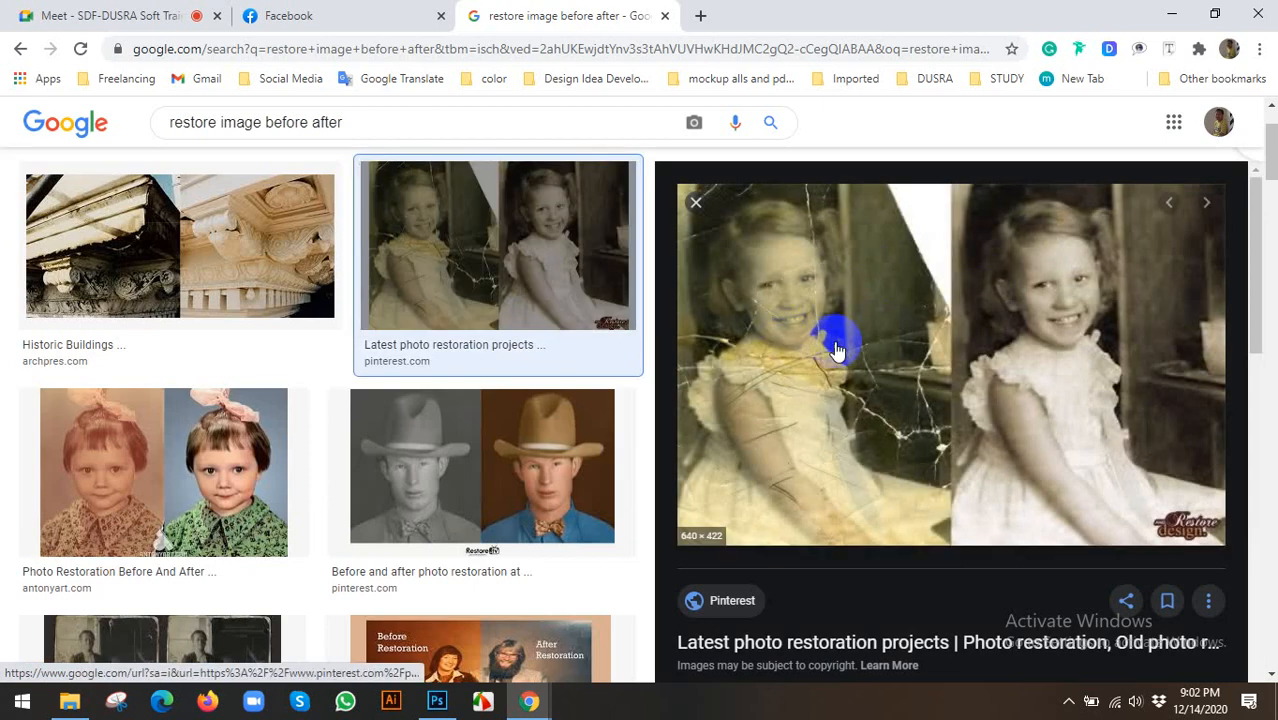
scroll(1041, 345, "down", 5)
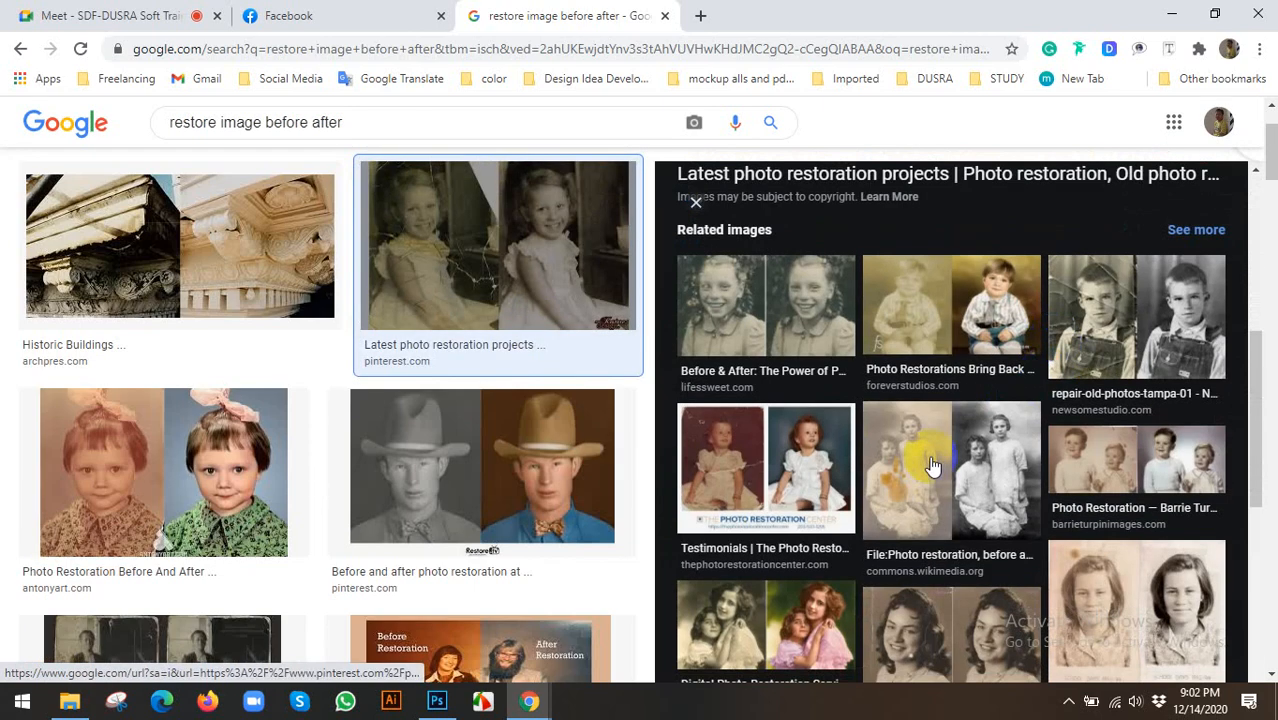
scroll(1121, 450, "down", 1)
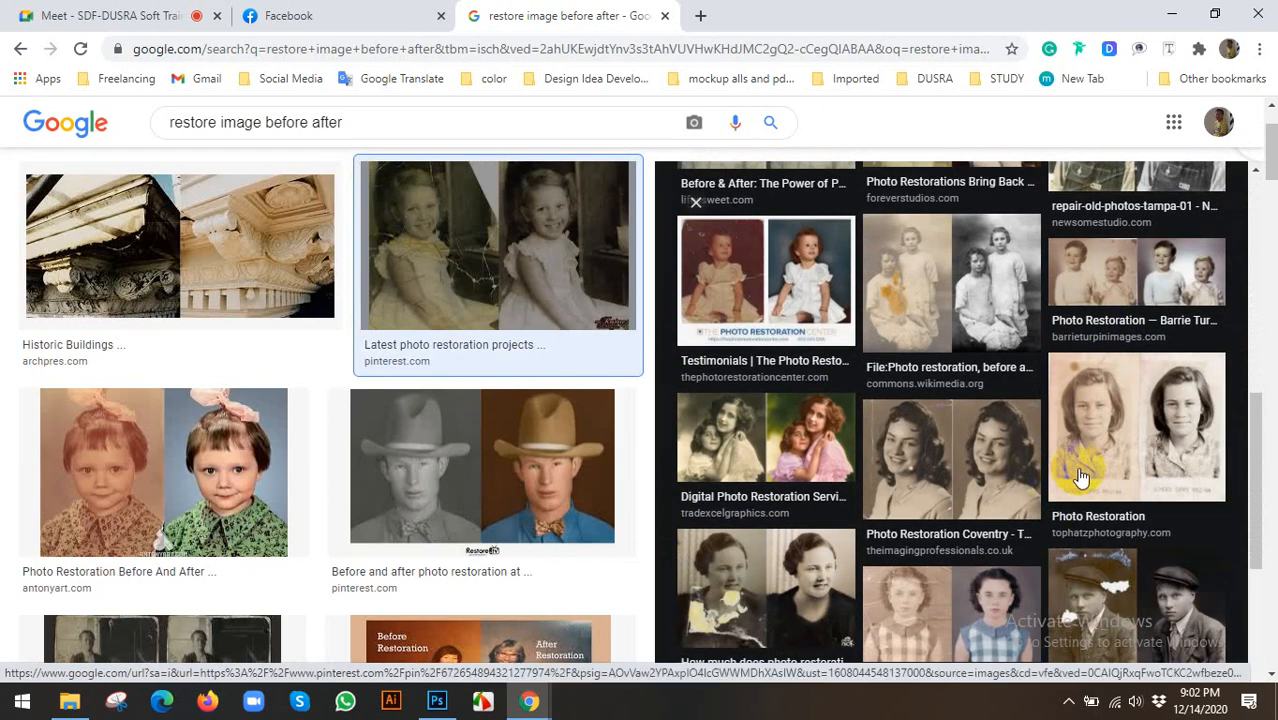
Step: Compare more restoration examples by previewing the "School Days 1943-'44" portrait and the torn Process One portrait
left_click(1127, 423)
scroll(942, 480, "down", 3)
scroll(957, 470, "up", 3)
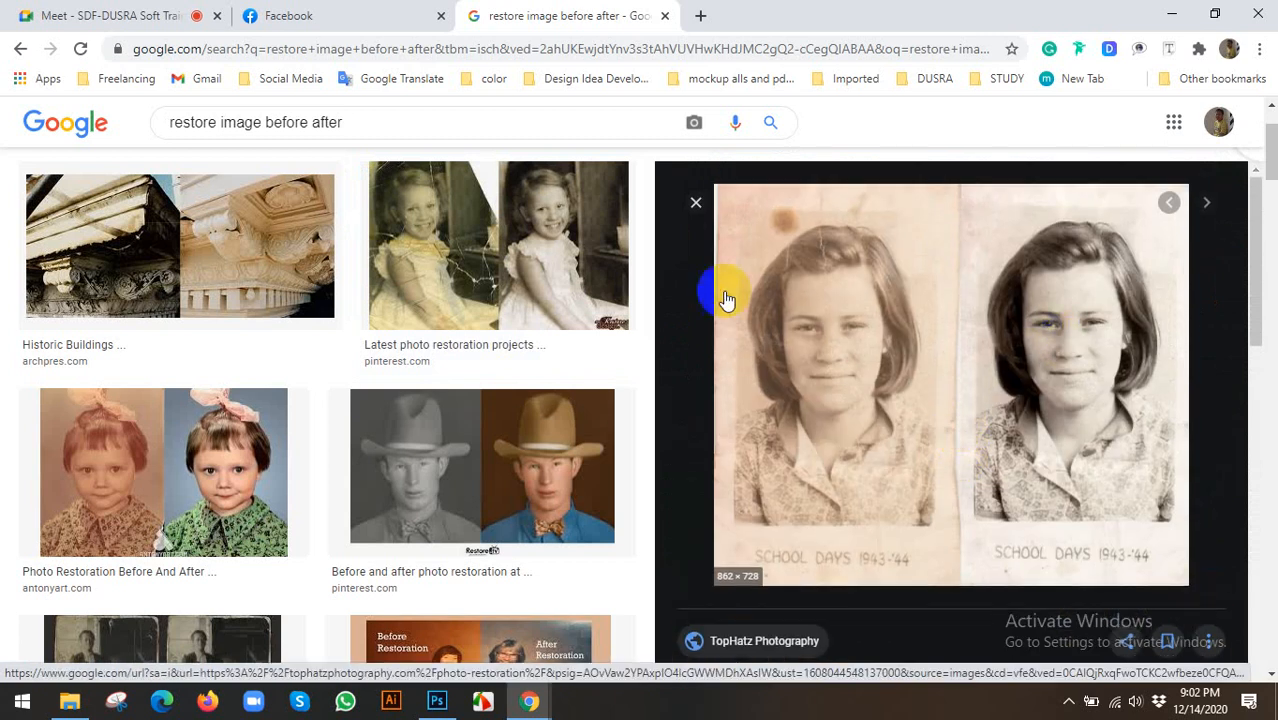
scroll(893, 334, "down", 3)
scroll(1006, 425, "down", 3)
scroll(1006, 425, "down", 1)
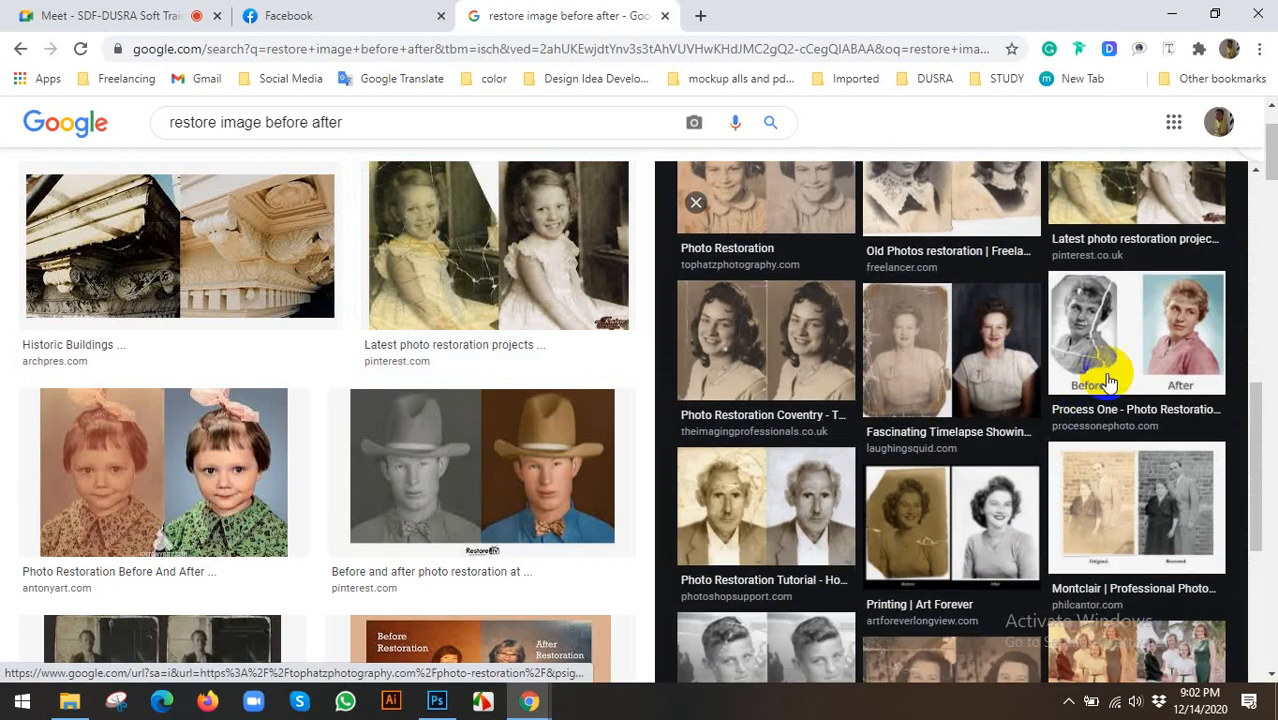
left_click(1109, 382)
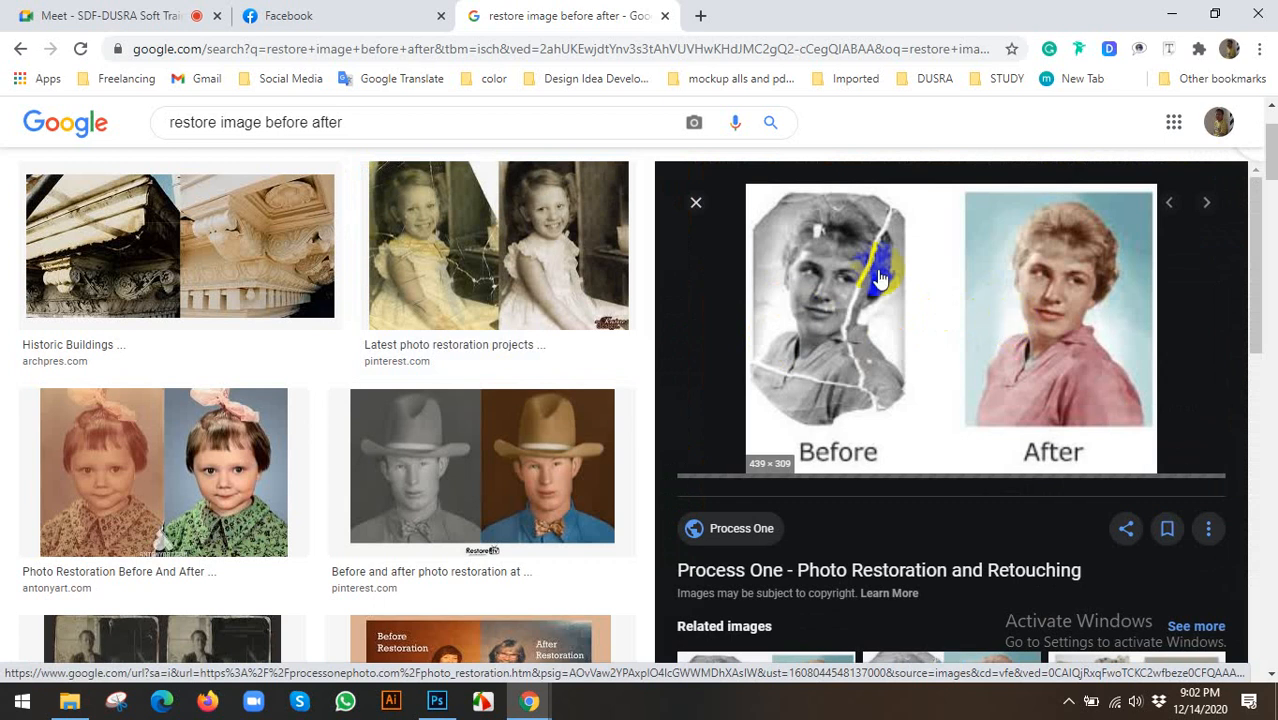
Step: Switch to the turtle photo in Photoshop and activate the Content-Aware Move tool in Move mode
left_click(437, 701)
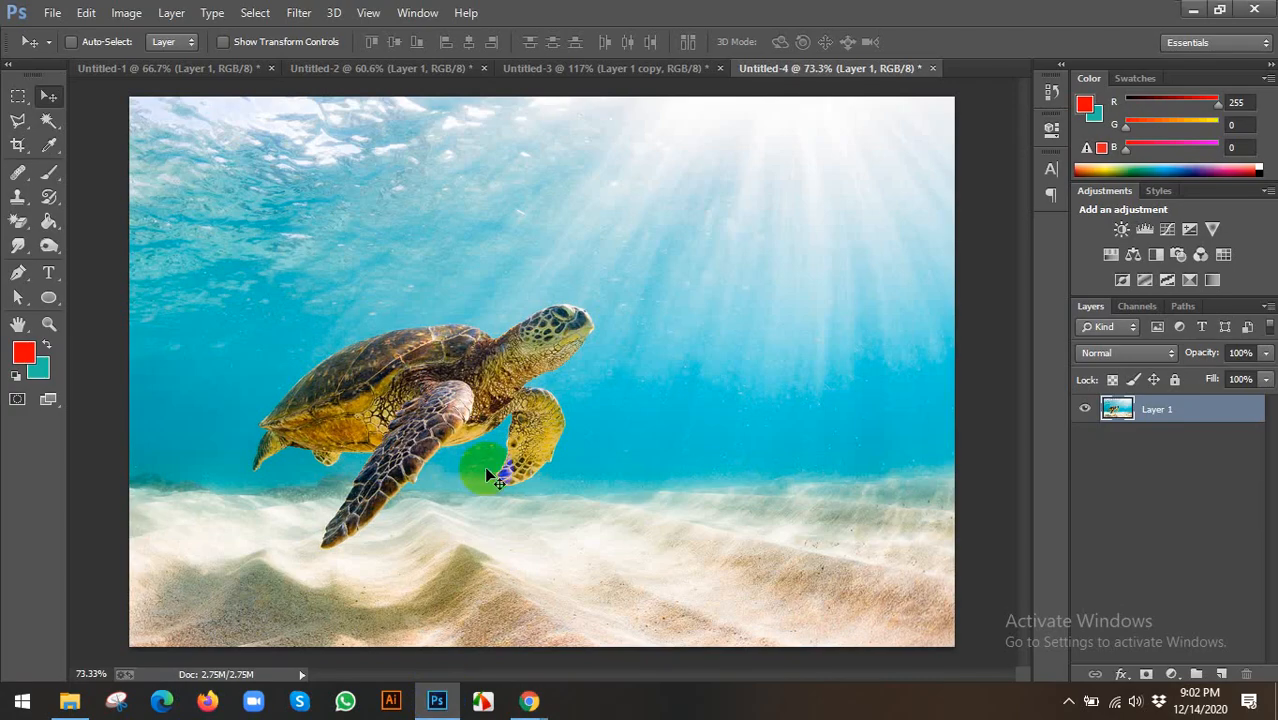
left_click(20, 176)
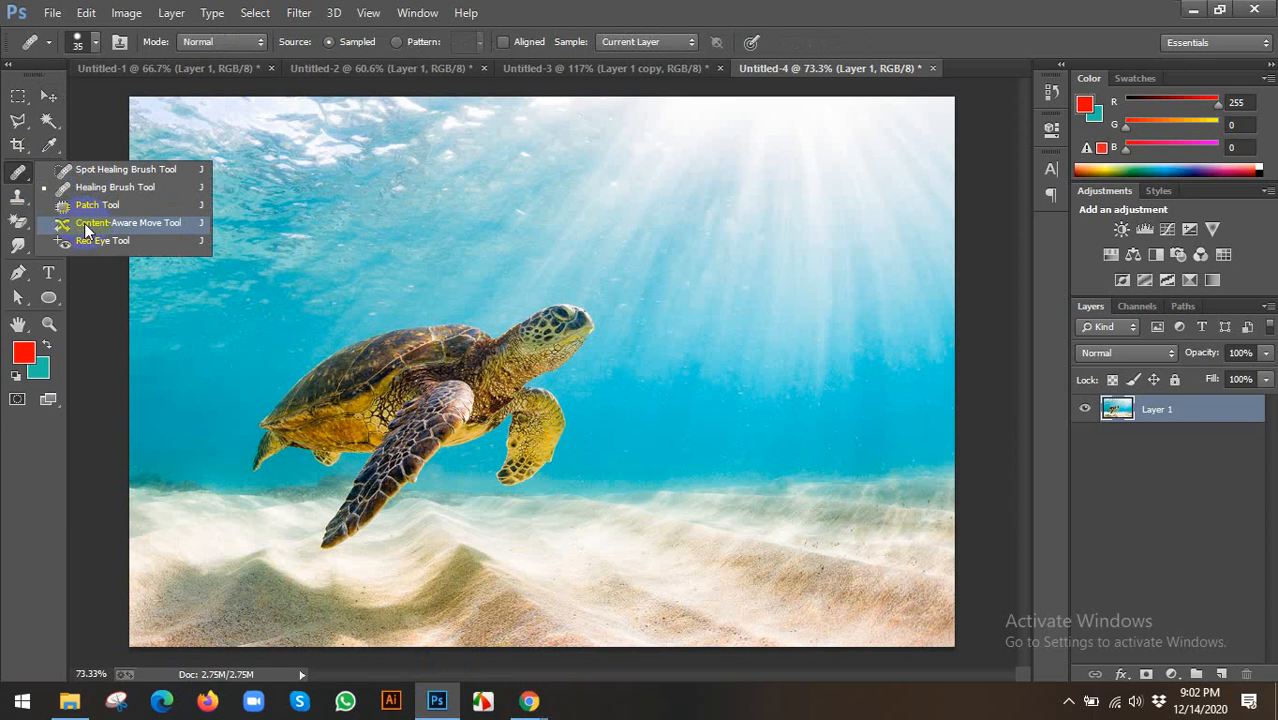
left_click(84, 223)
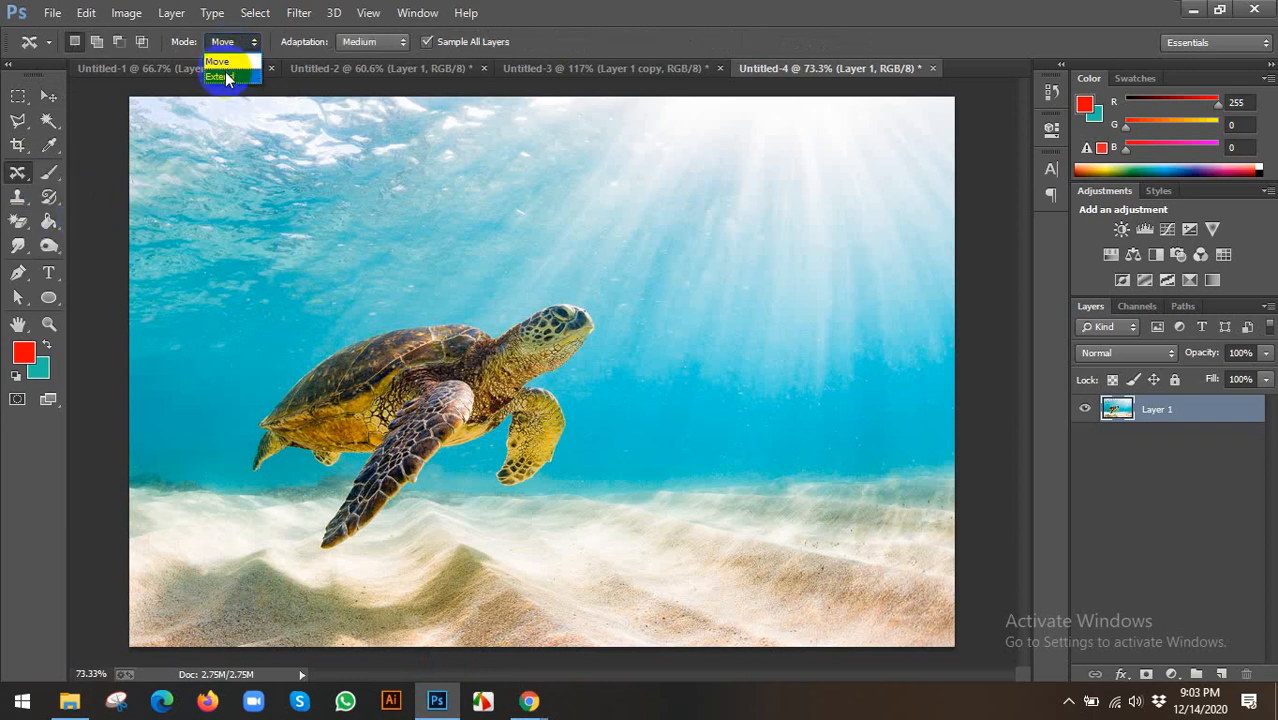
left_click(222, 62)
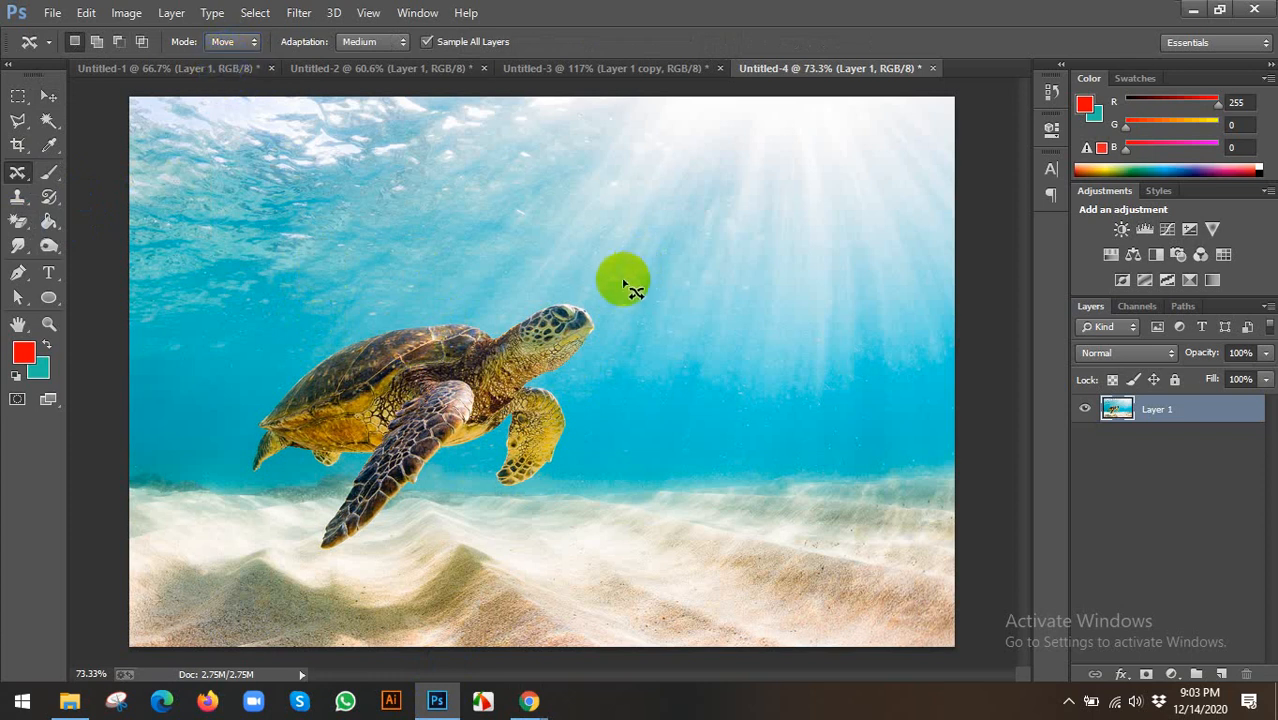
Step: Outline the turtle with a loose freehand selection and move it to the upper-right part of the photo with Content-Aware Move
mouse_move(610, 289)
left_mouse_down()
mouse_move(655, 420)
mouse_move(513, 550)
mouse_move(400, 560)
mouse_move(212, 536)
mouse_move(162, 444)
mouse_move(230, 298)
mouse_move(450, 252)
mouse_move(614, 288)
left_mouse_up()
scroll(590, 300, "down", 5)
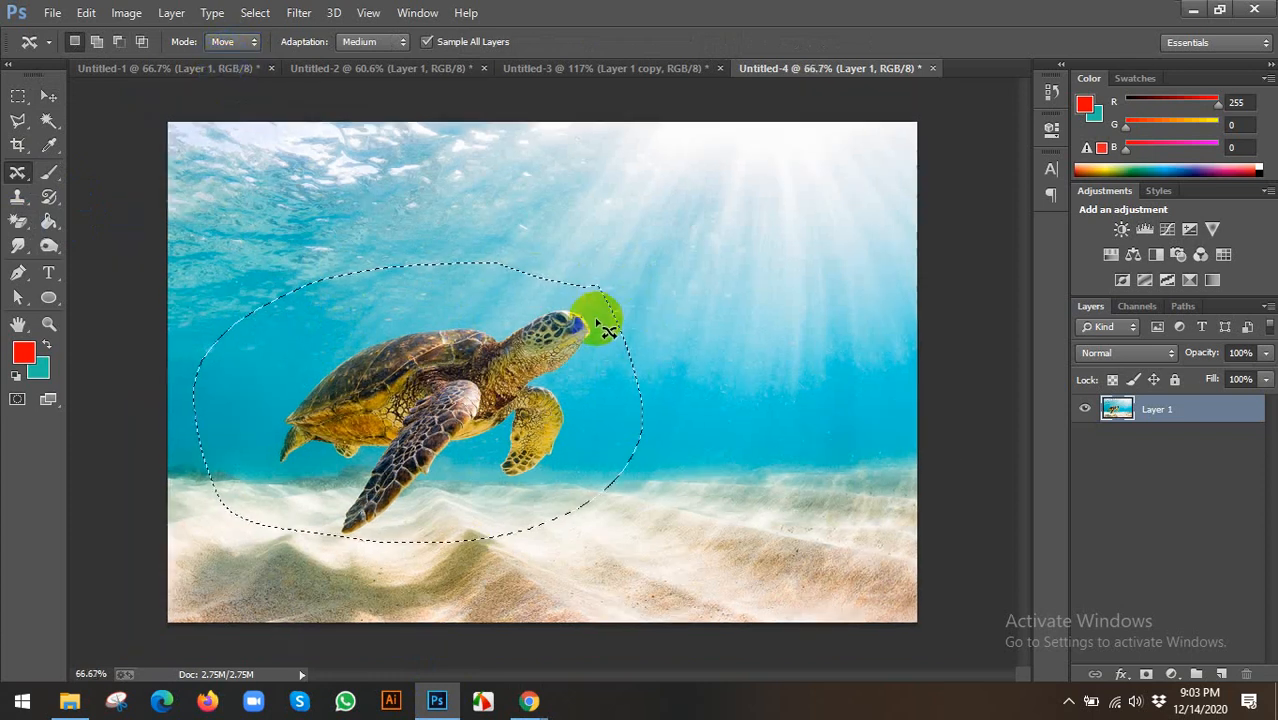
left_click_drag(490, 403, 695, 270)
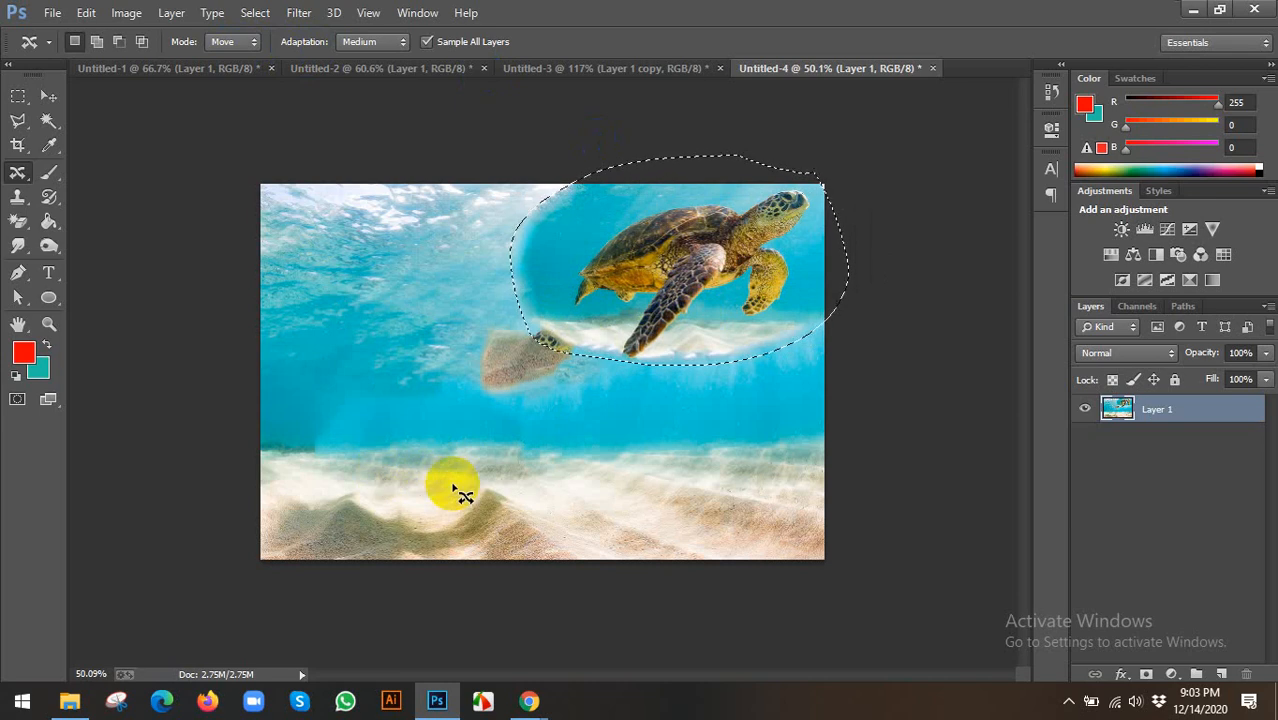
Step: Clear the selection and try retouching the patchy water above the sand with the Clone Stamp at brush size 100
scroll(408, 394, "up", 1)
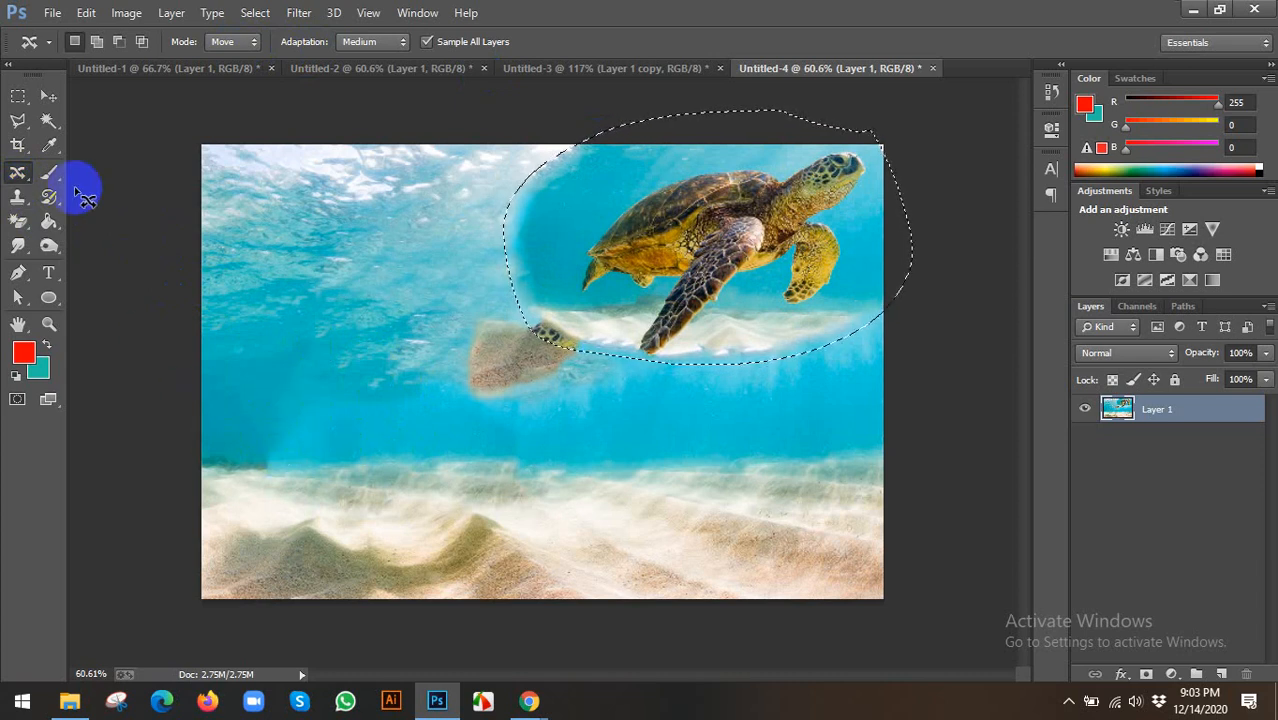
left_click(21, 200)
right_click(24, 207)
left_click(100, 190)
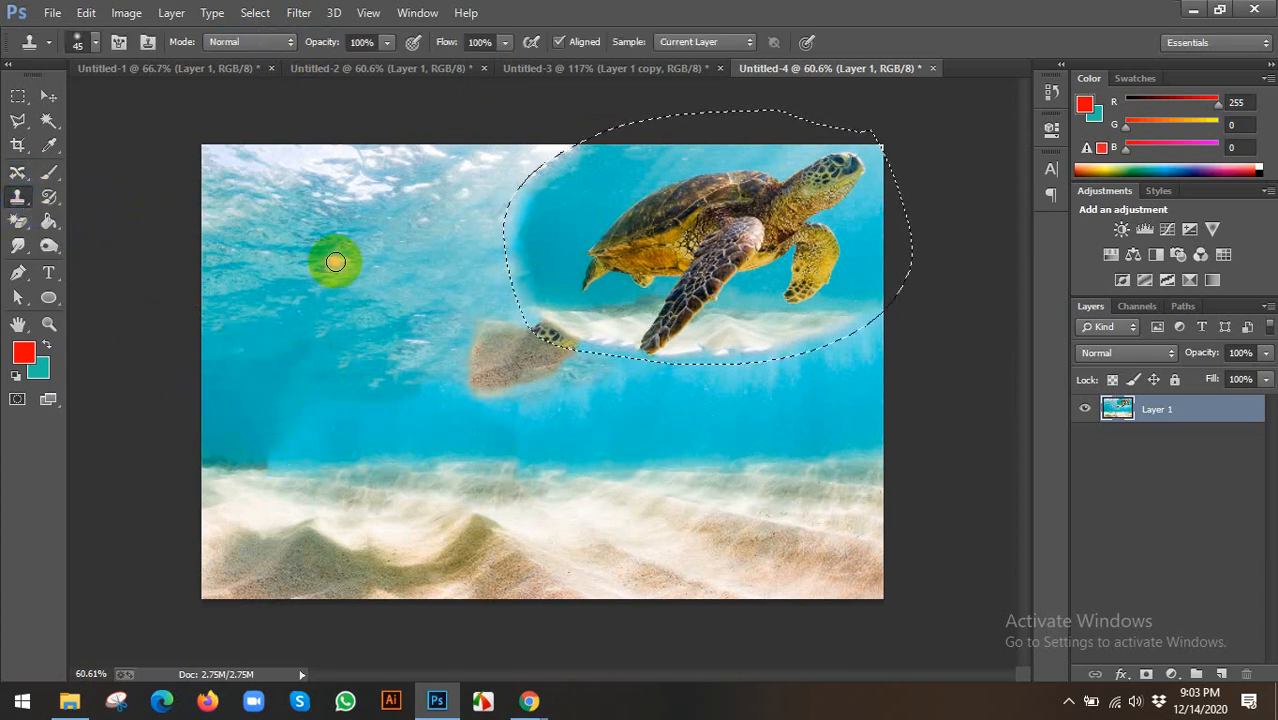
key("super+d")
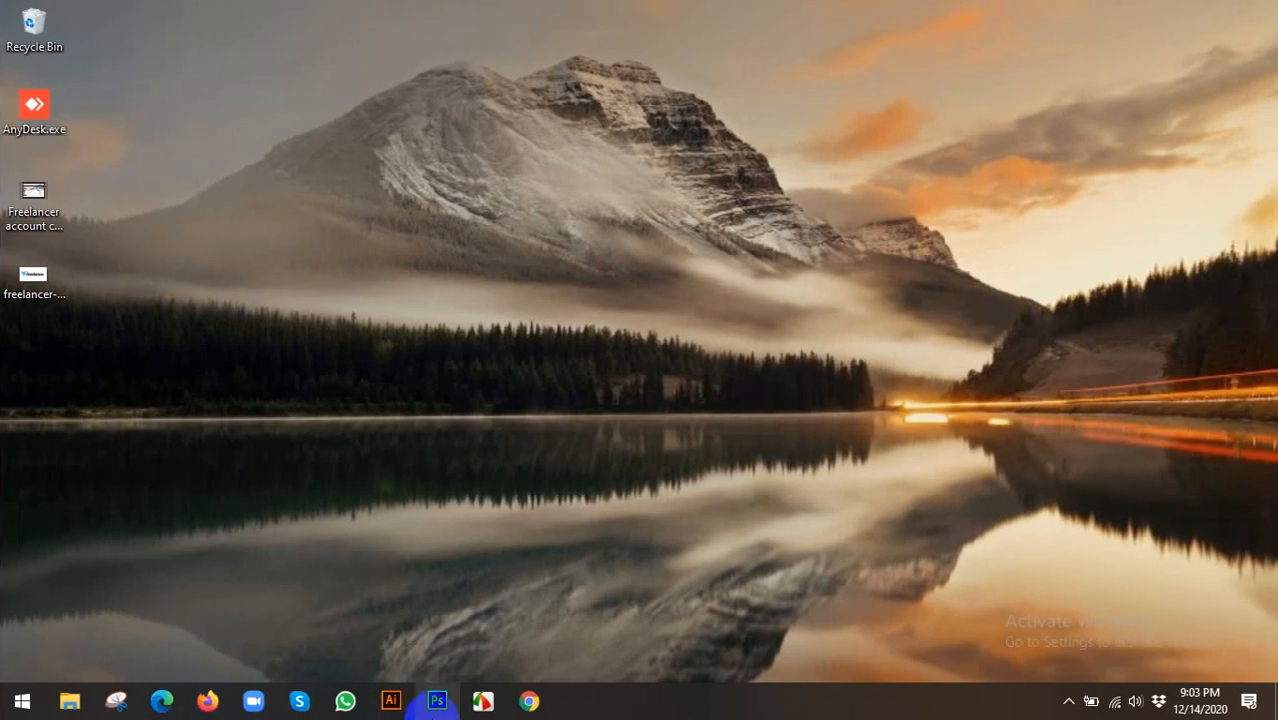
left_click(441, 703)
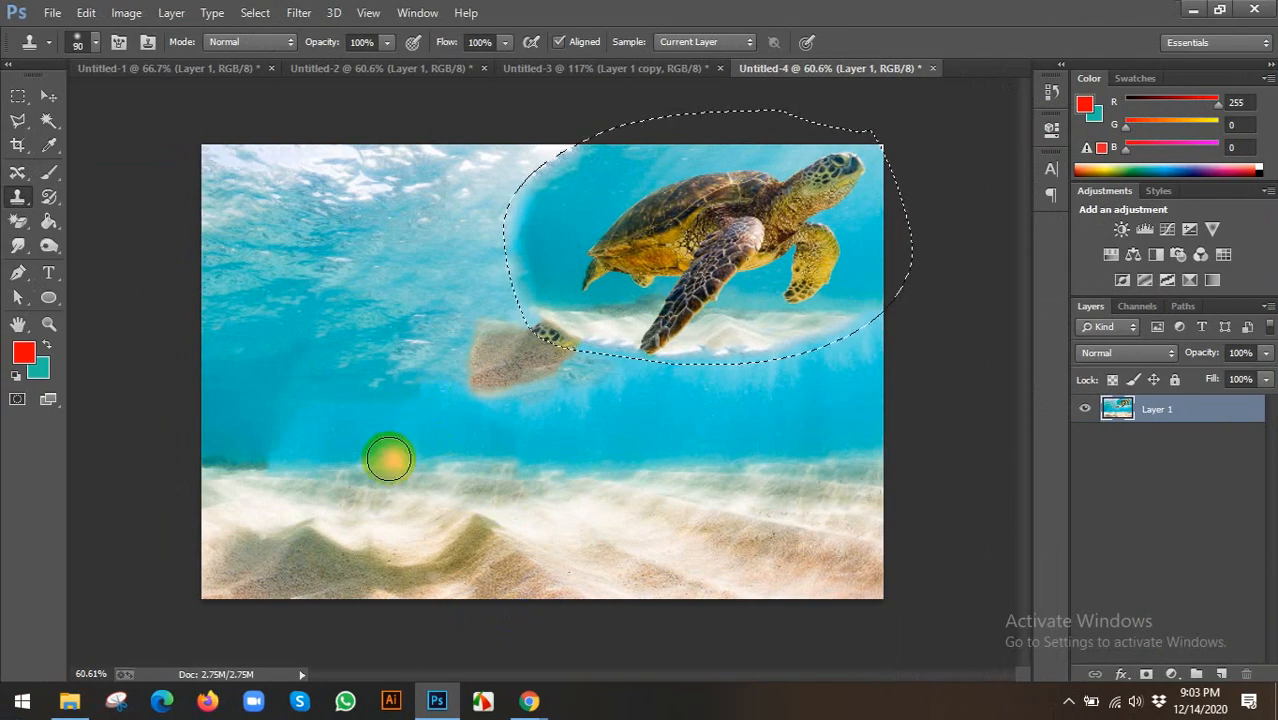
key("bracketright")
key("bracketright")
key("bracketright")
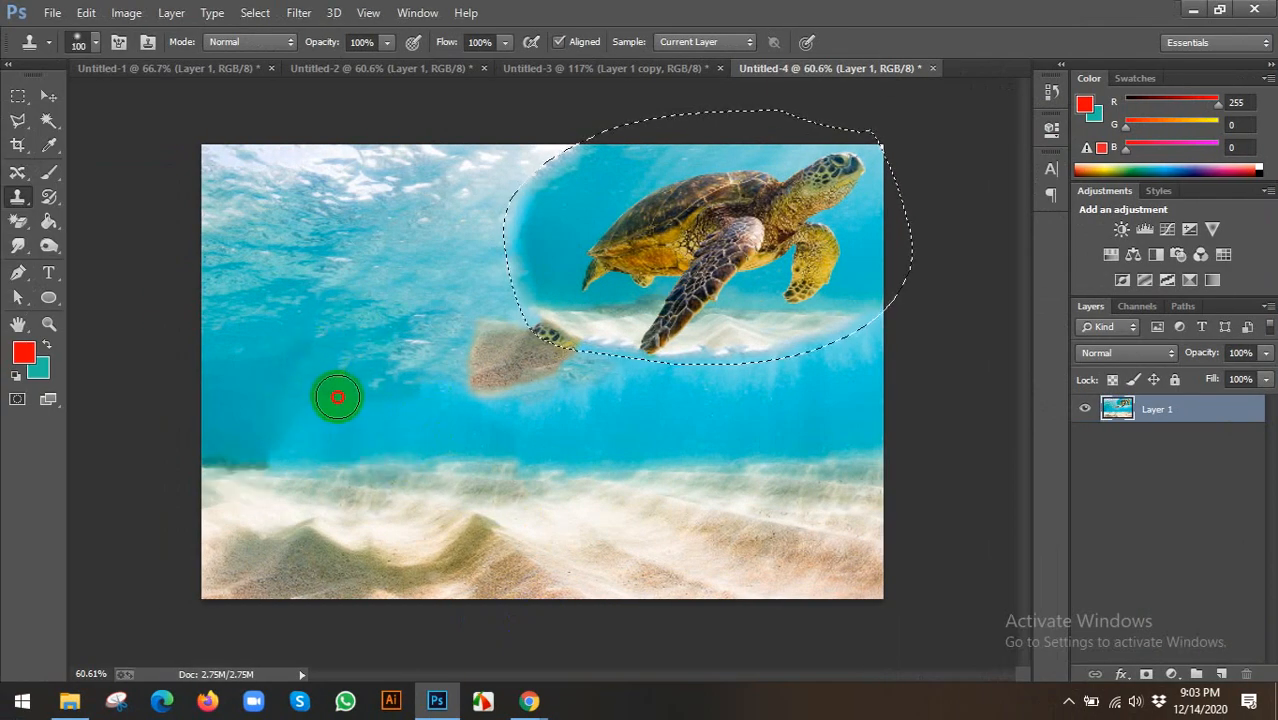
key("ctrl+d")
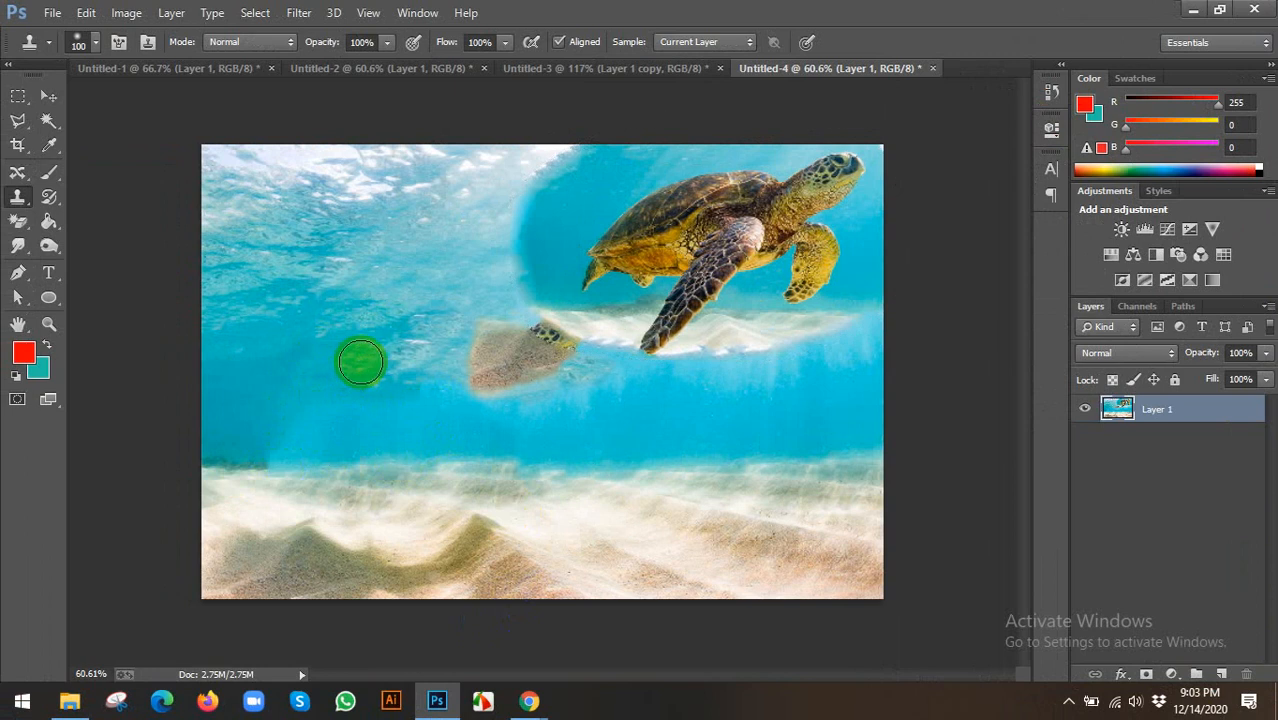
left_click(414, 388, "alt")
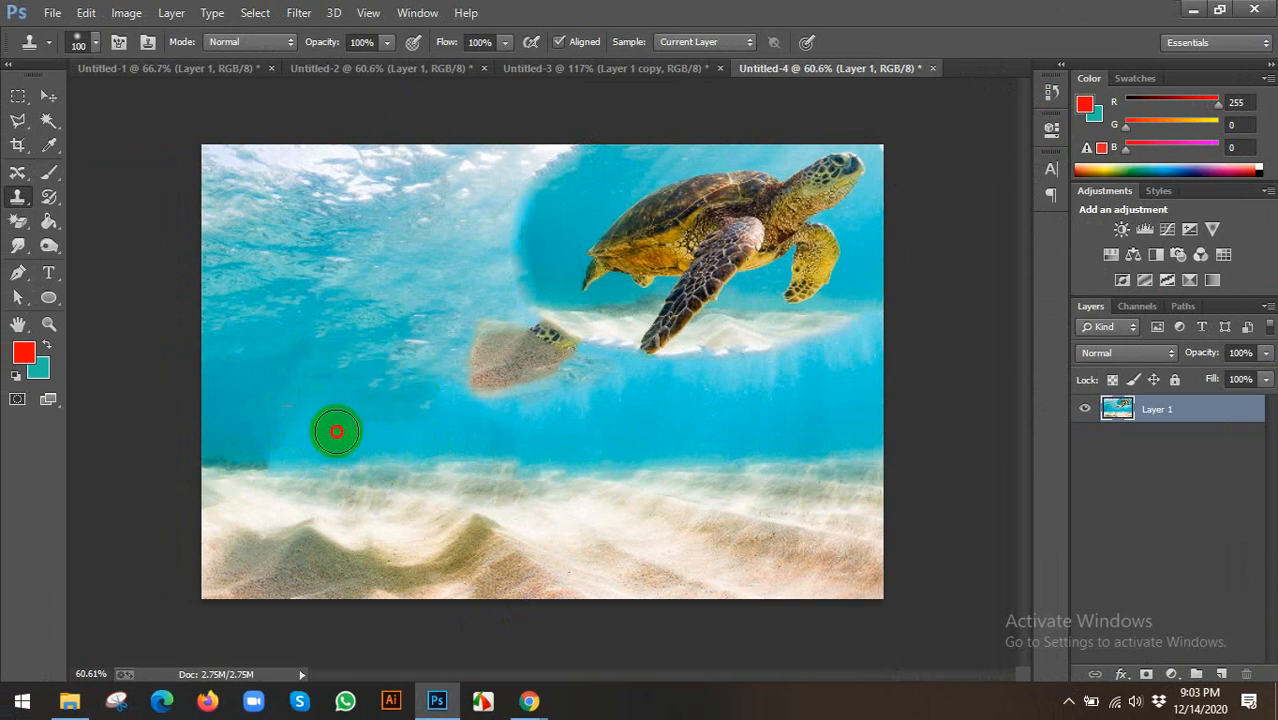
left_click(395, 305)
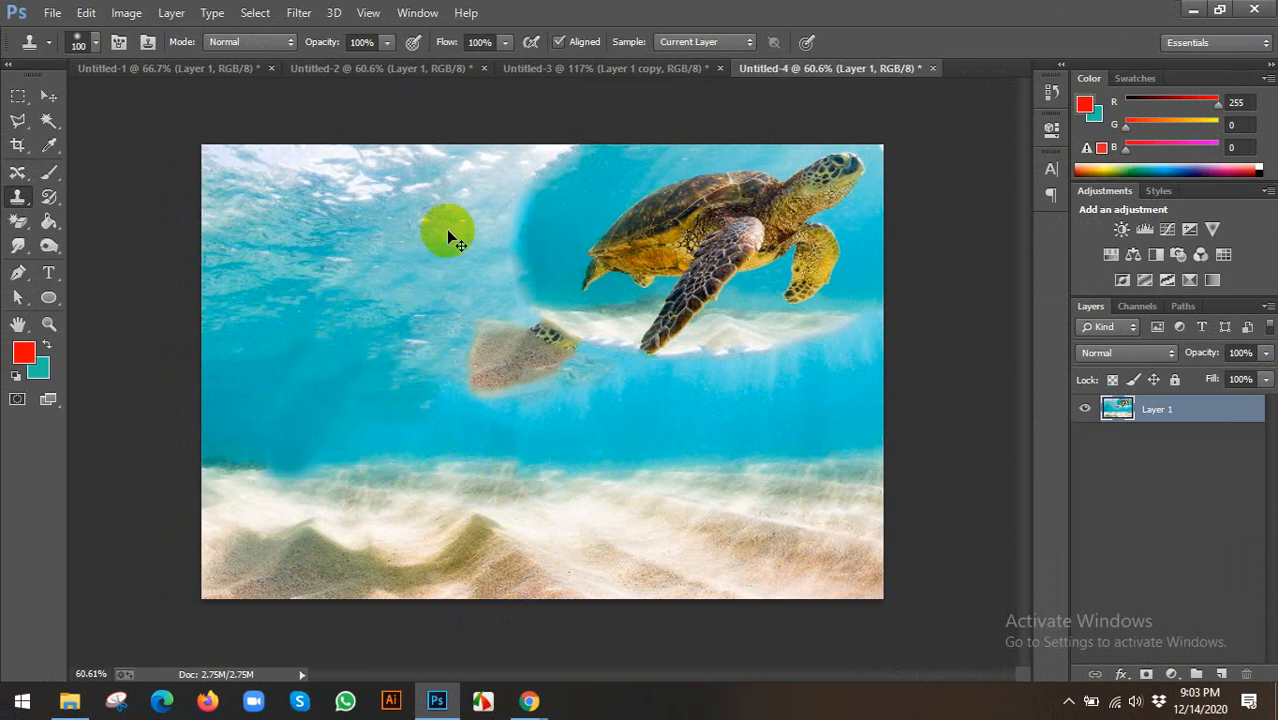
Step: Undo the clone strokes, the deselection and the content-aware move of the turtle
key("ctrl+alt+z")
key("ctrl+alt+z")
key("ctrl+alt+z")
key("ctrl+alt+z")
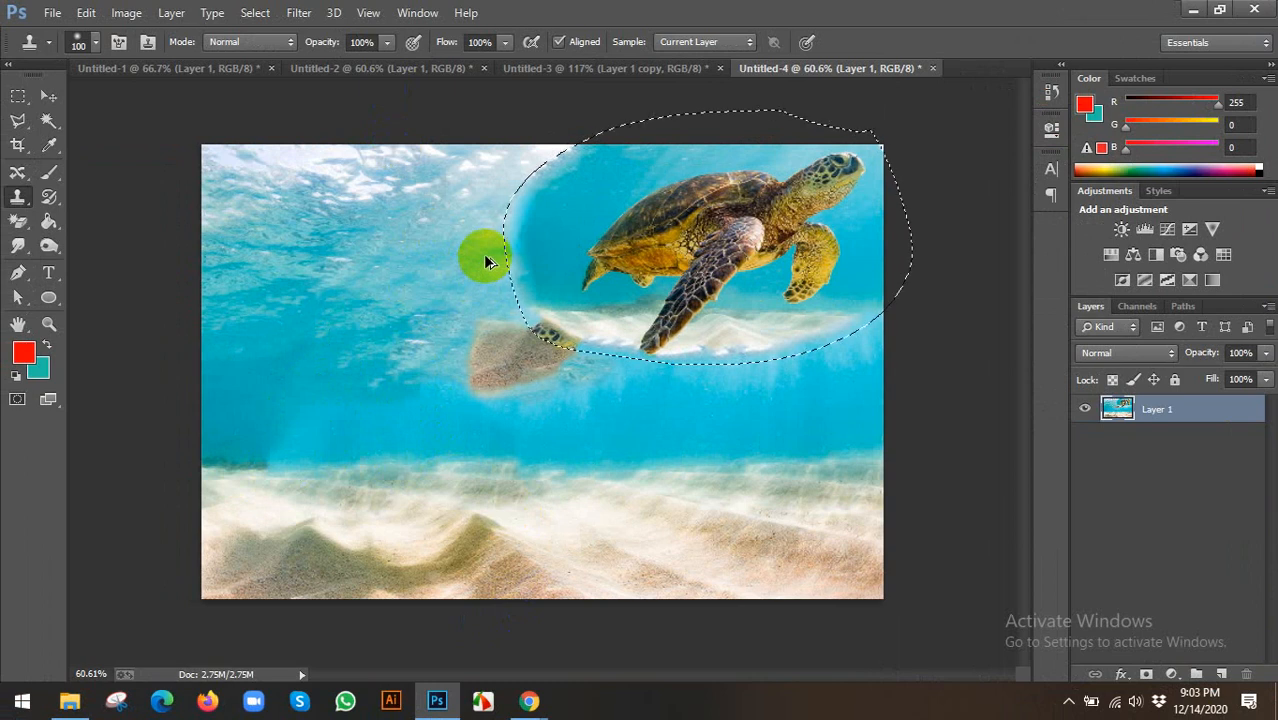
key("ctrl+alt+z")
key("ctrl+alt+z")
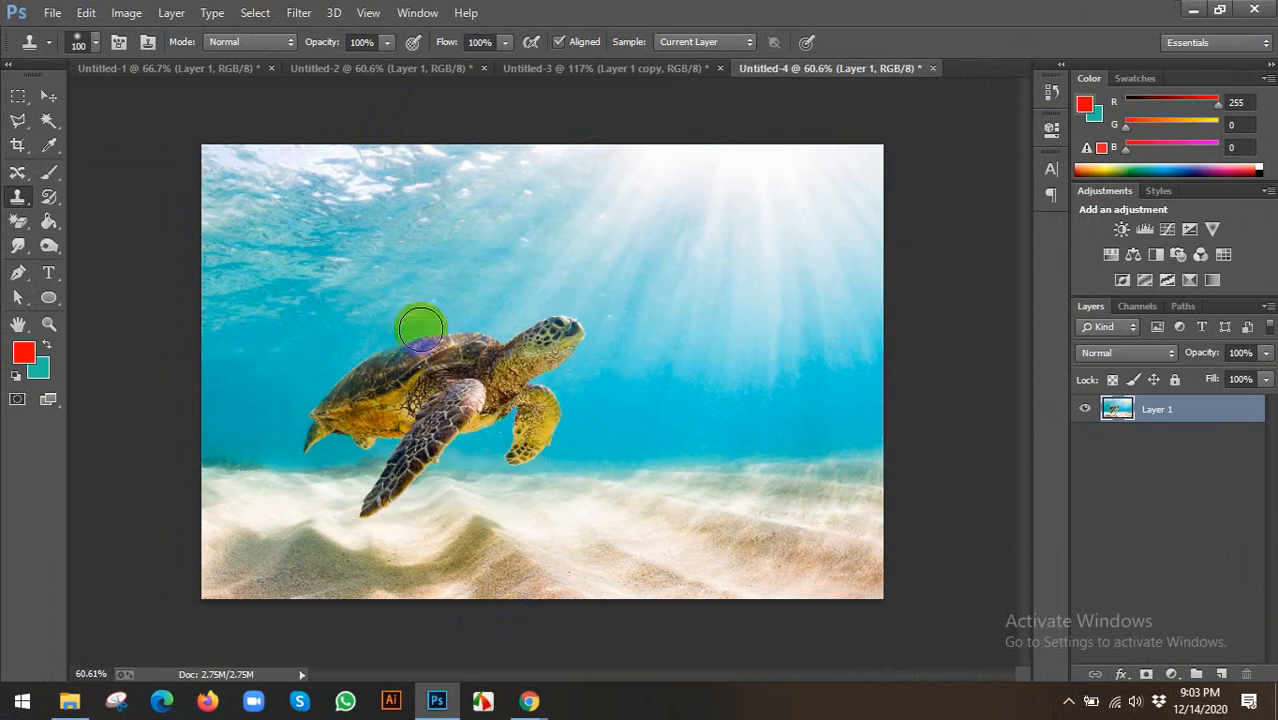
left_click(392, 376)
left_click_drag(392, 376, 465, 371)
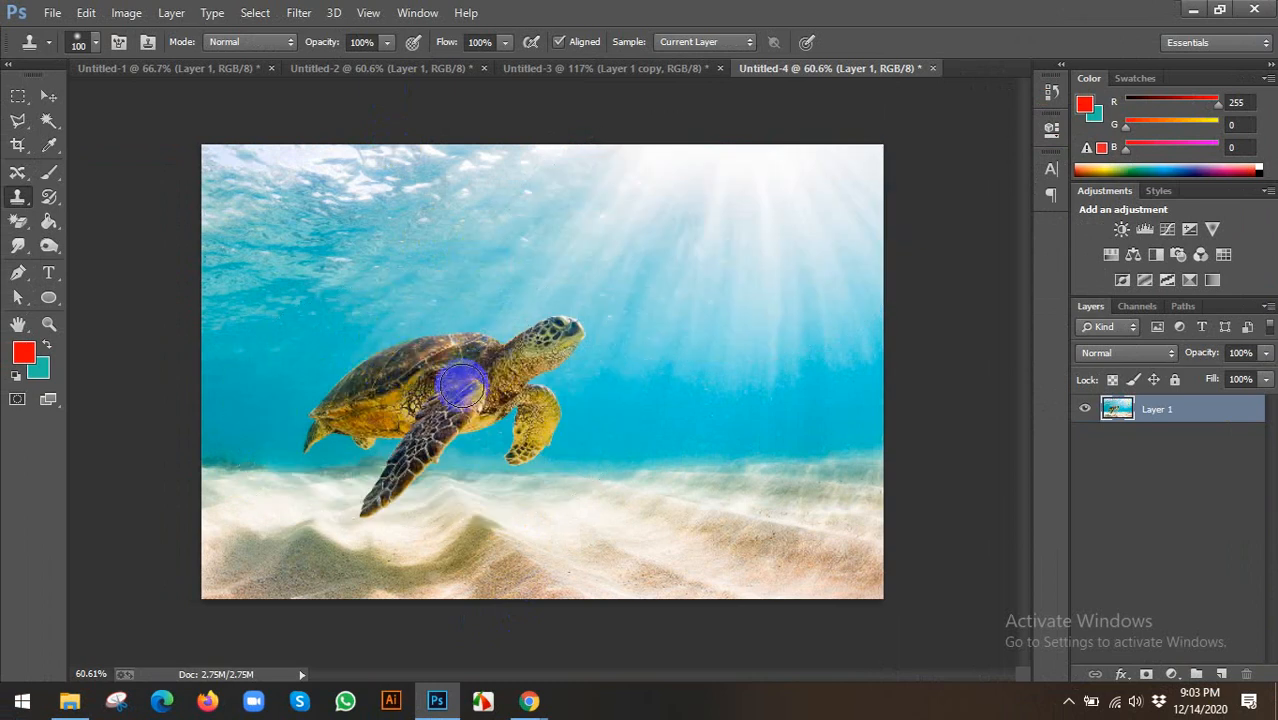
Step: Try moving an elliptical selection around the turtle to the photo's upper-right corner with the Move tool, undo the move and deselect
key("v")
left_click(18, 96)
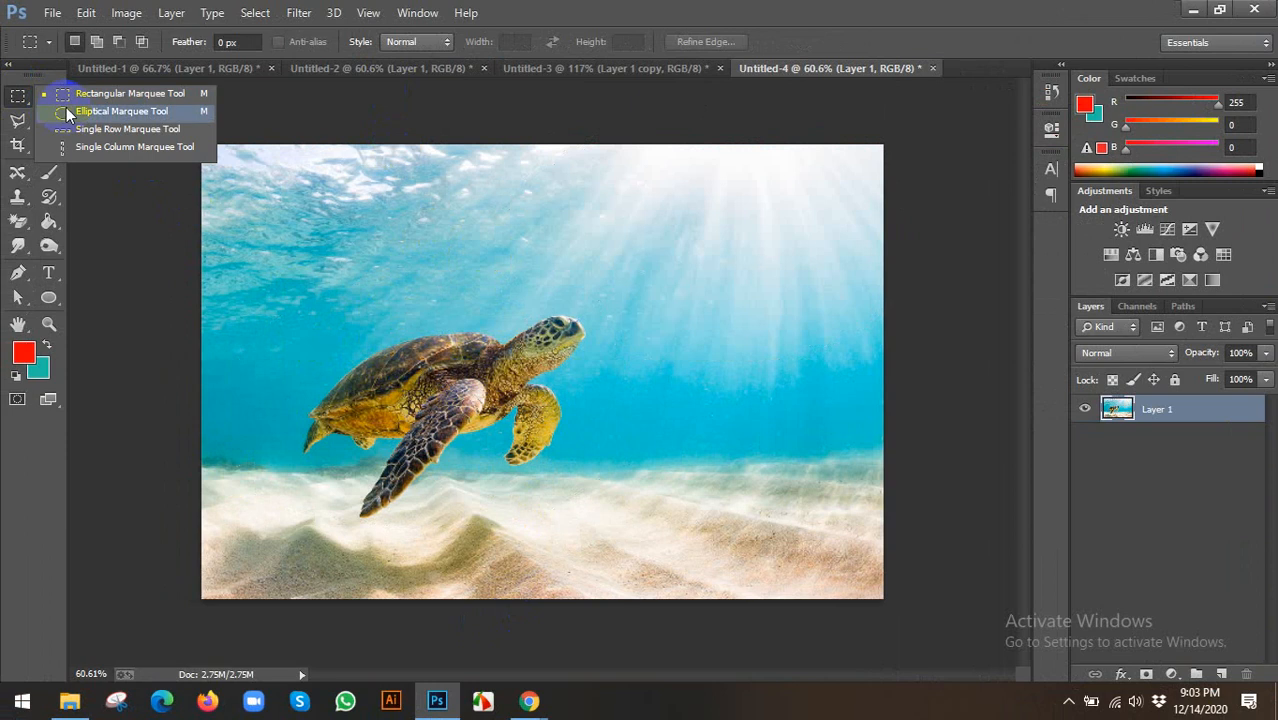
left_click(66, 110)
left_click_drag(261, 281, 634, 552)
left_click(48, 96)
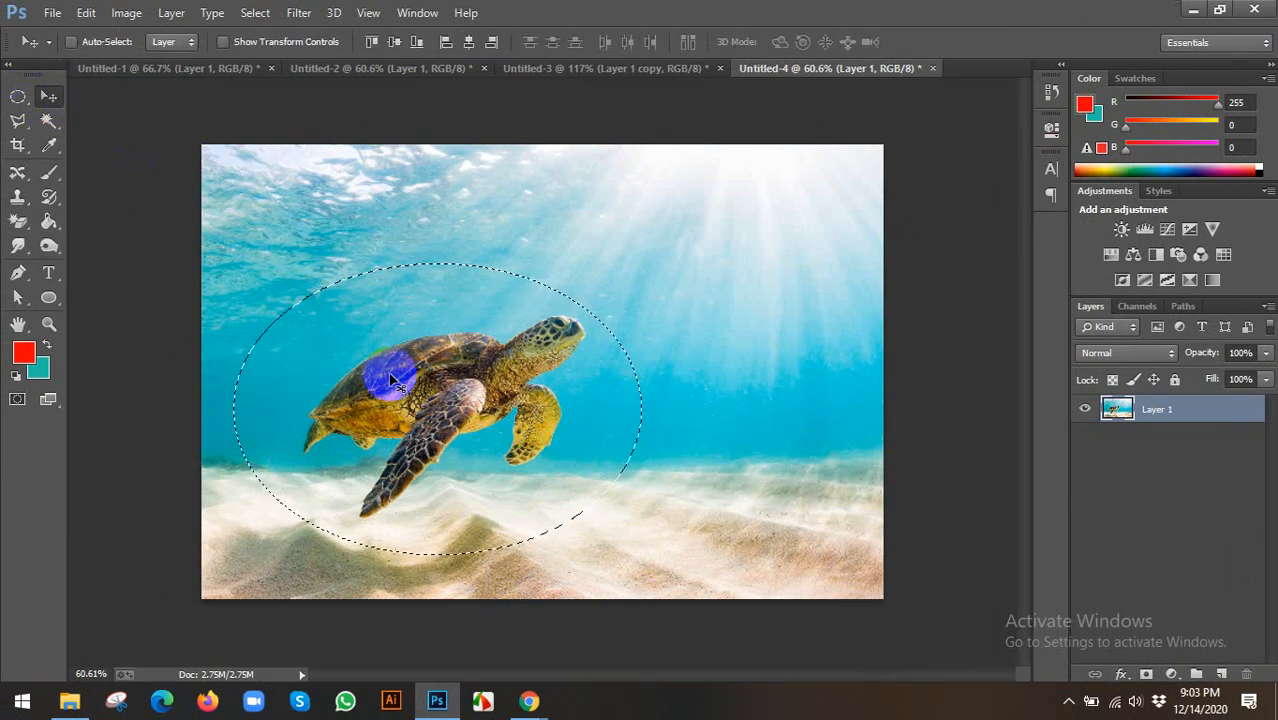
left_click_drag(440, 398, 819, 227)
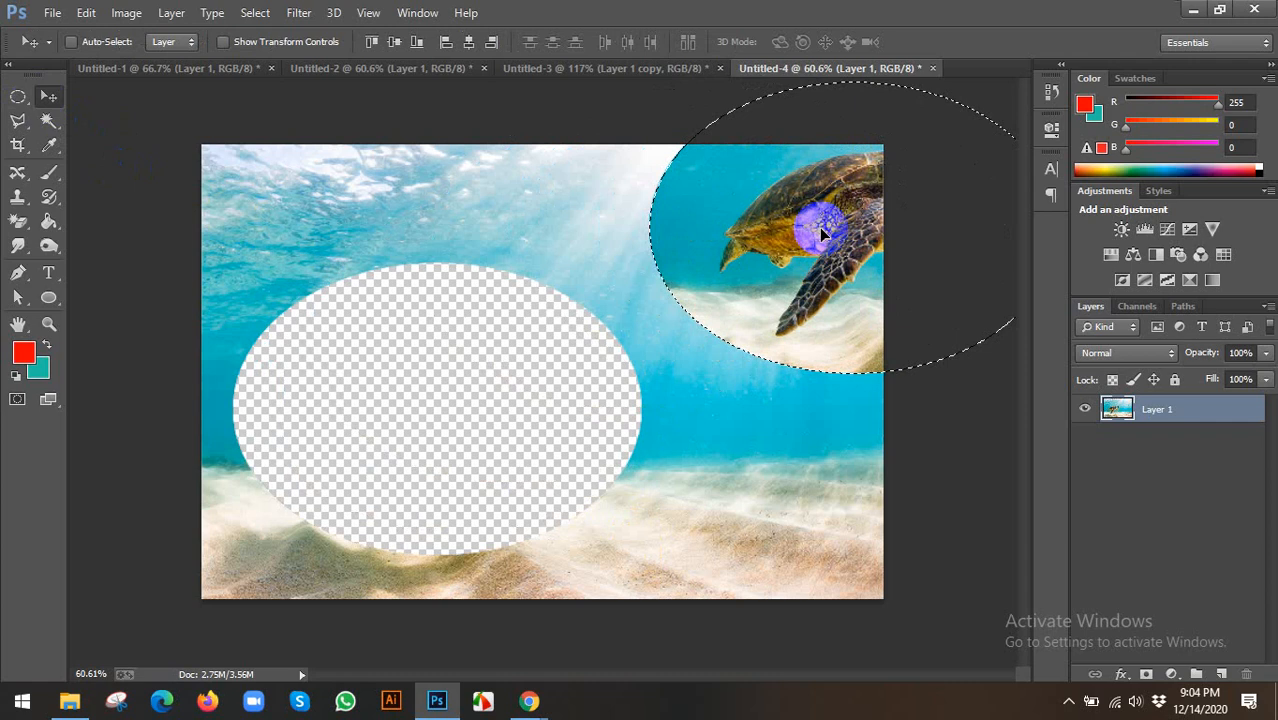
key("ctrl+z")
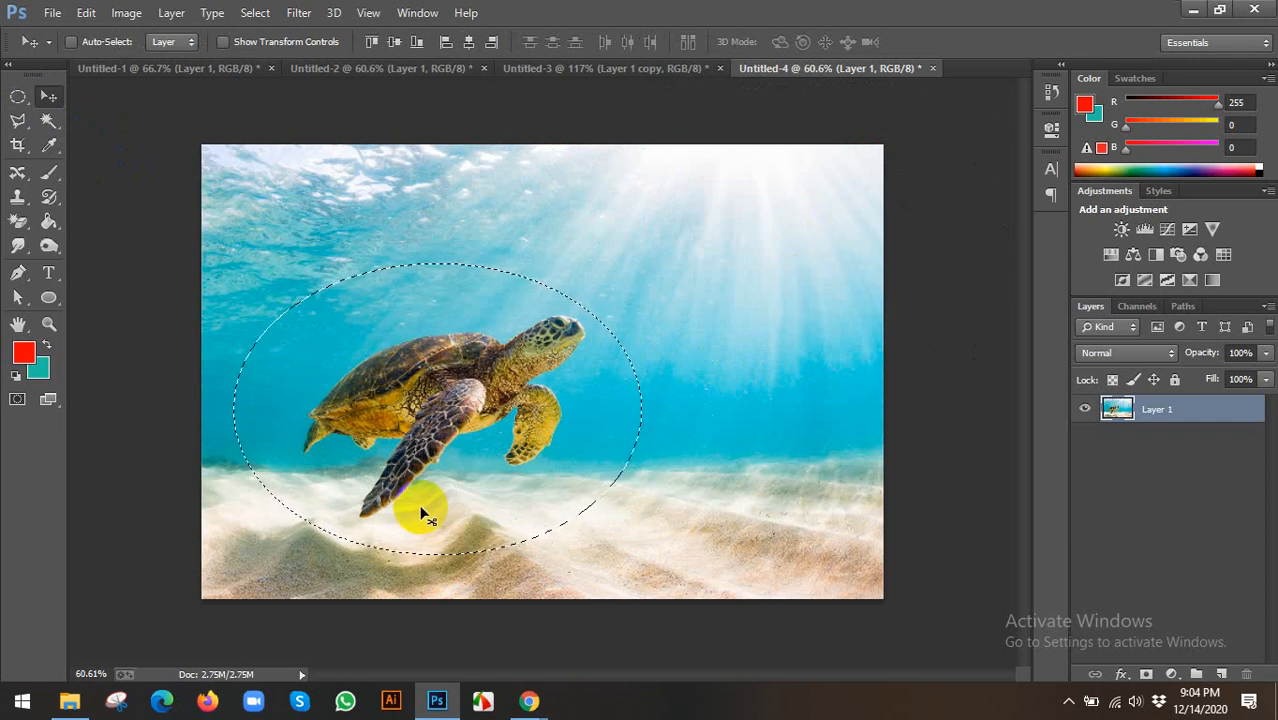
key("ctrl+d")
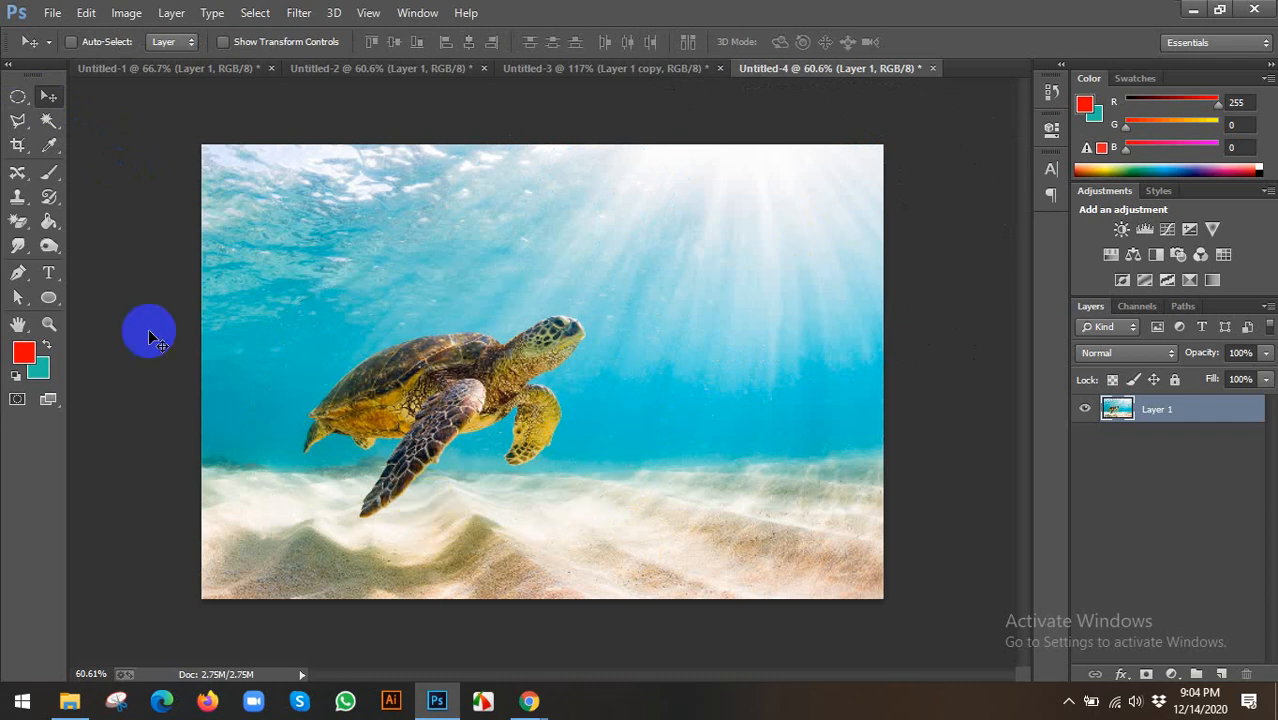
Step: Outline the turtle with the Content-Aware Move tool, try moving it to the lower-right part of the photo and undo the move
left_click(17, 172)
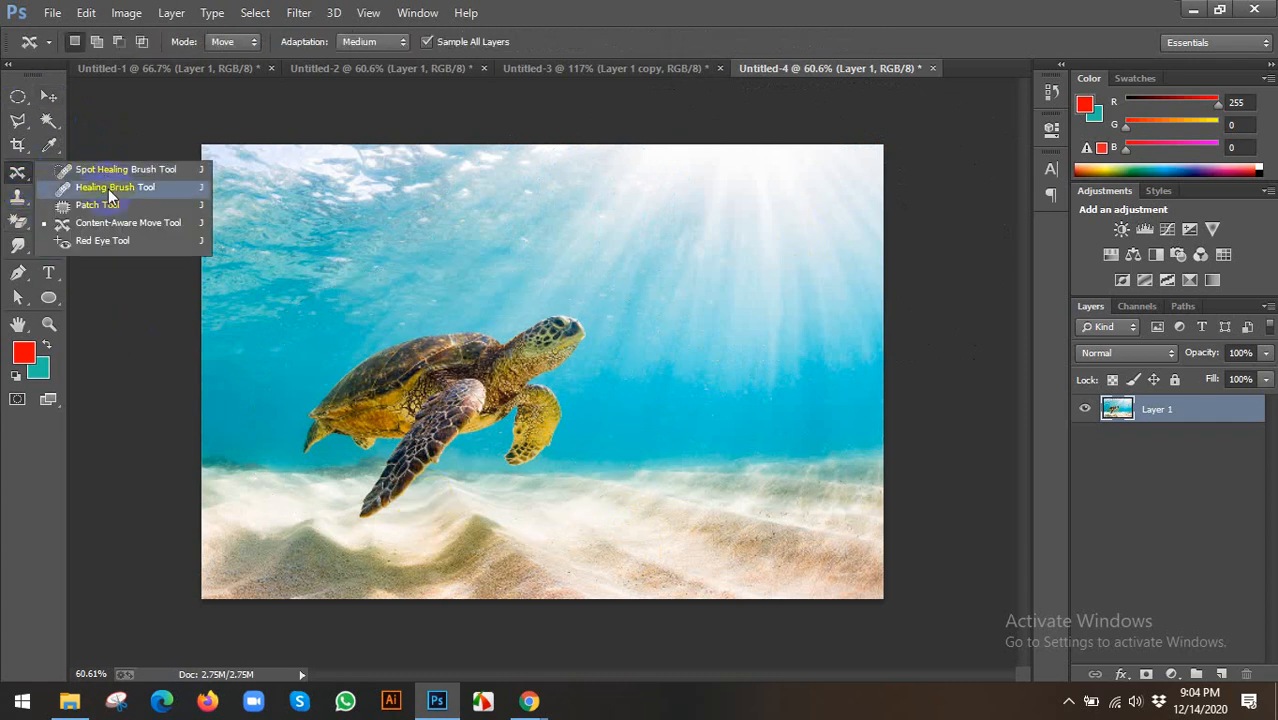
left_click(110, 222)
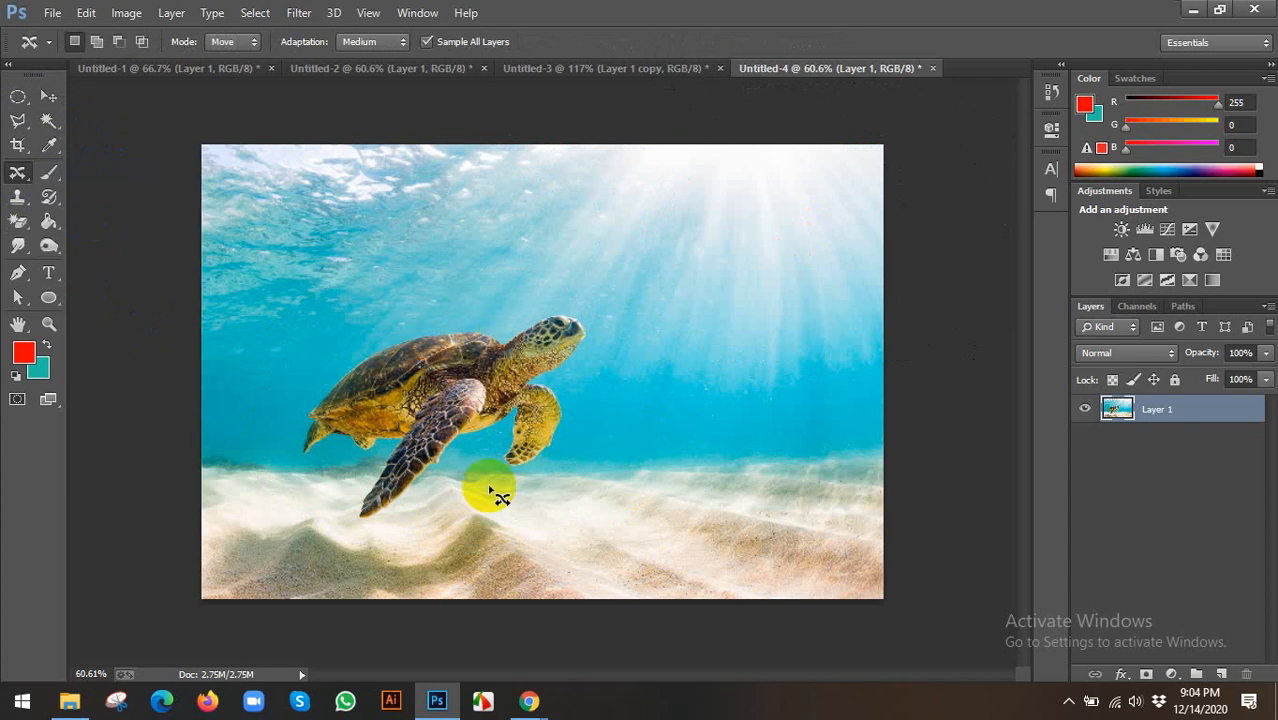
mouse_move(466, 418)
left_mouse_down()
mouse_move(513, 414)
mouse_move(501, 451)
mouse_move(524, 467)
mouse_move(560, 441)
mouse_move(575, 413)
left_mouse_up()
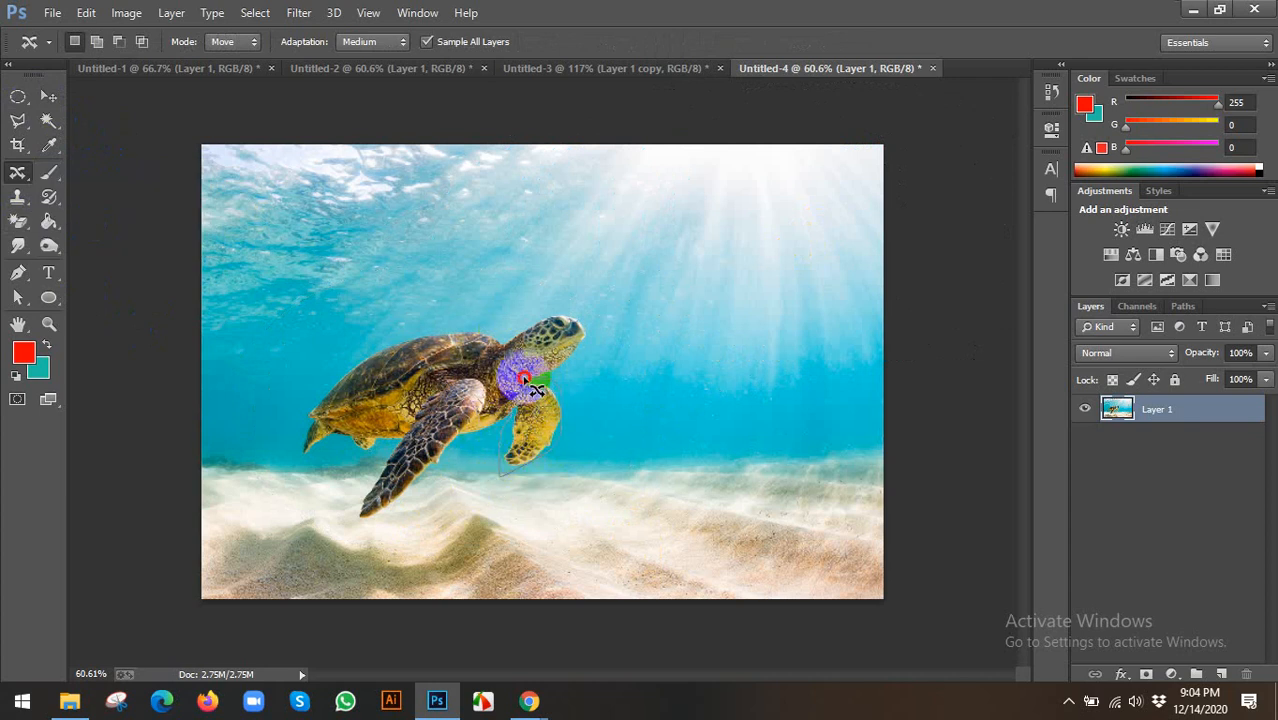
mouse_move(524, 380)
left_mouse_down()
mouse_move(581, 348)
mouse_move(586, 321)
mouse_move(521, 307)
mouse_move(480, 329)
mouse_move(390, 331)
mouse_move(276, 430)
mouse_move(281, 469)
mouse_move(379, 448)
mouse_move(349, 510)
mouse_move(403, 524)
mouse_move(472, 456)
left_mouse_up()
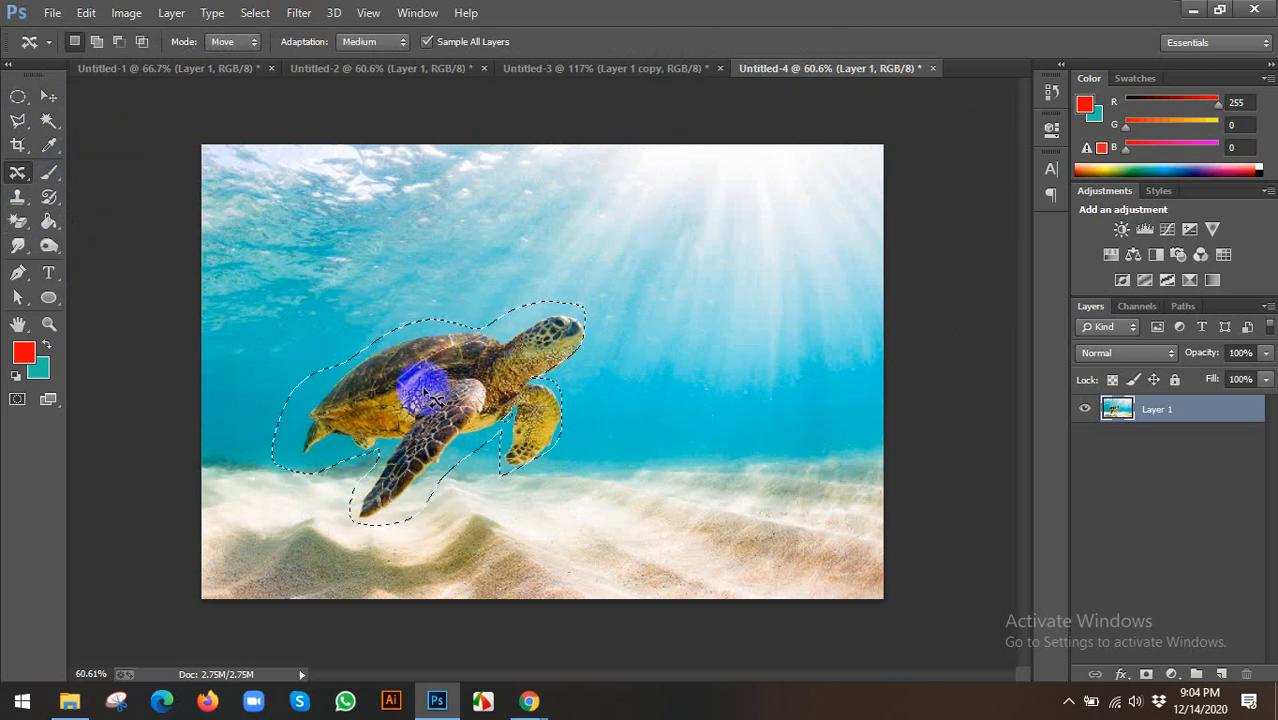
left_click_drag(425, 378, 708, 452)
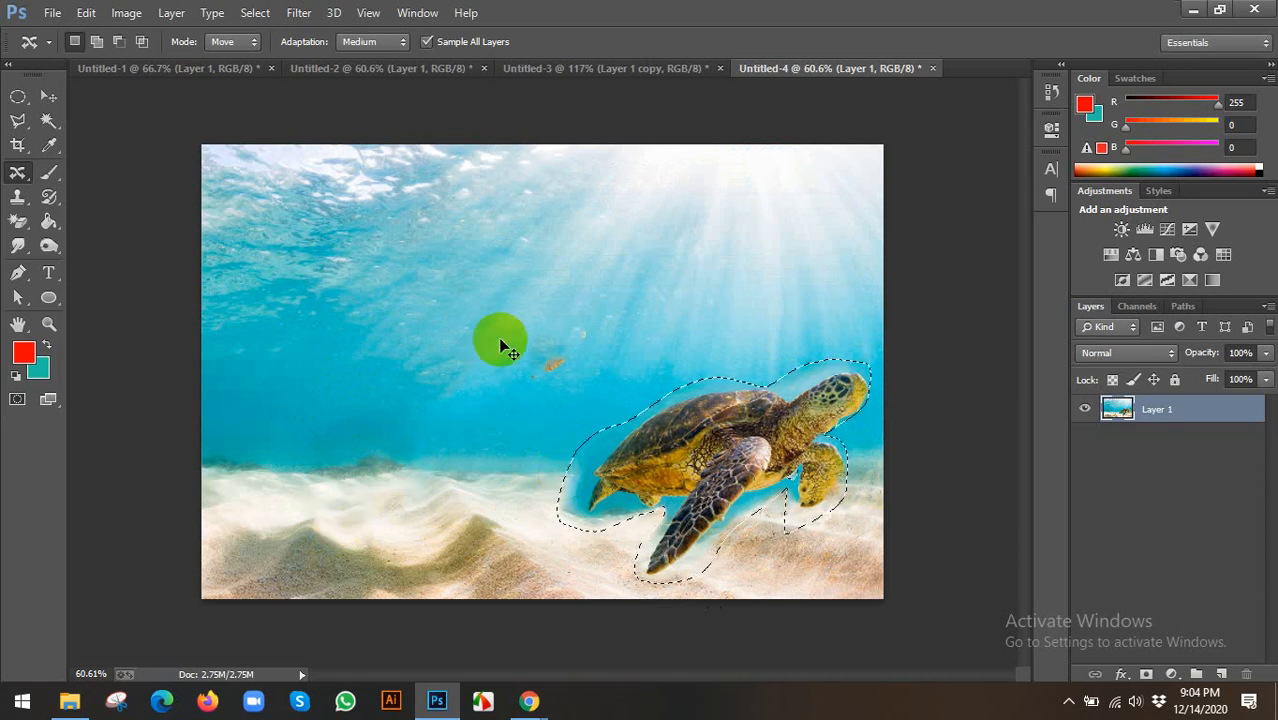
key("ctrl+z")
Step: Set the Content-Aware Move mode to Extend, place a copy of the selected turtle at the photo's lower right and deselect
left_click(231, 48)
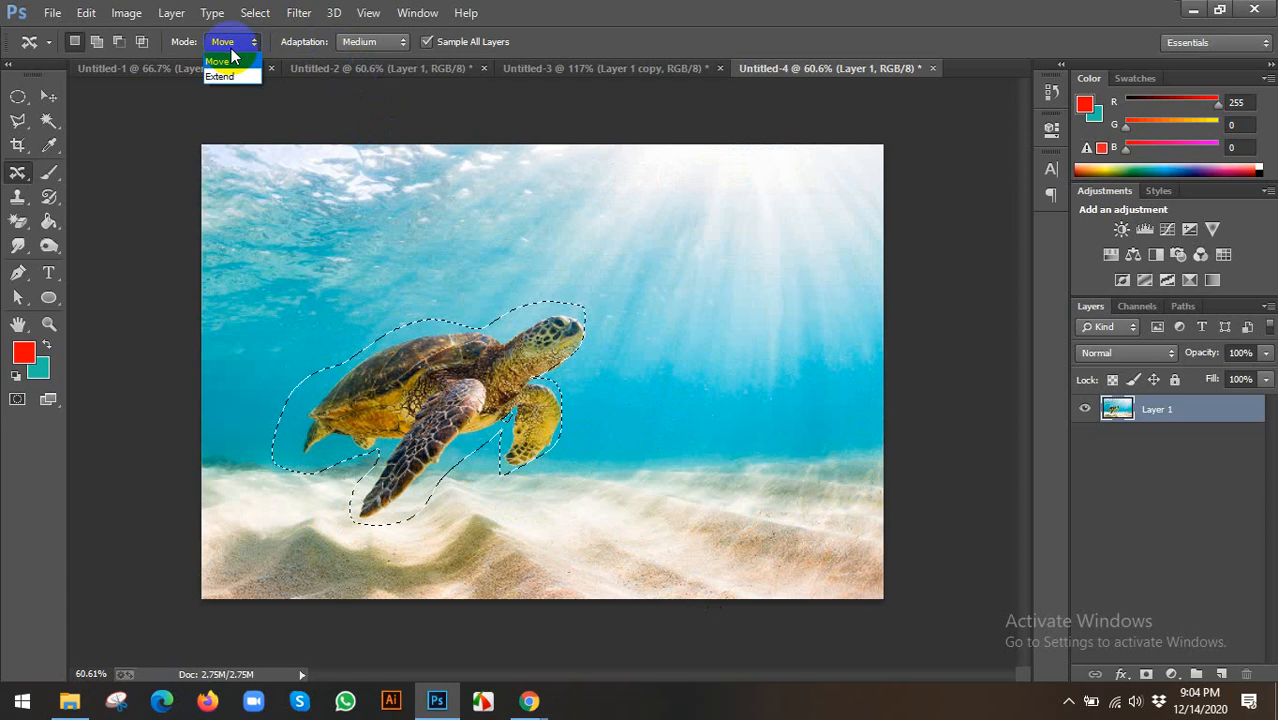
left_click(229, 78)
left_click_drag(411, 422, 676, 484)
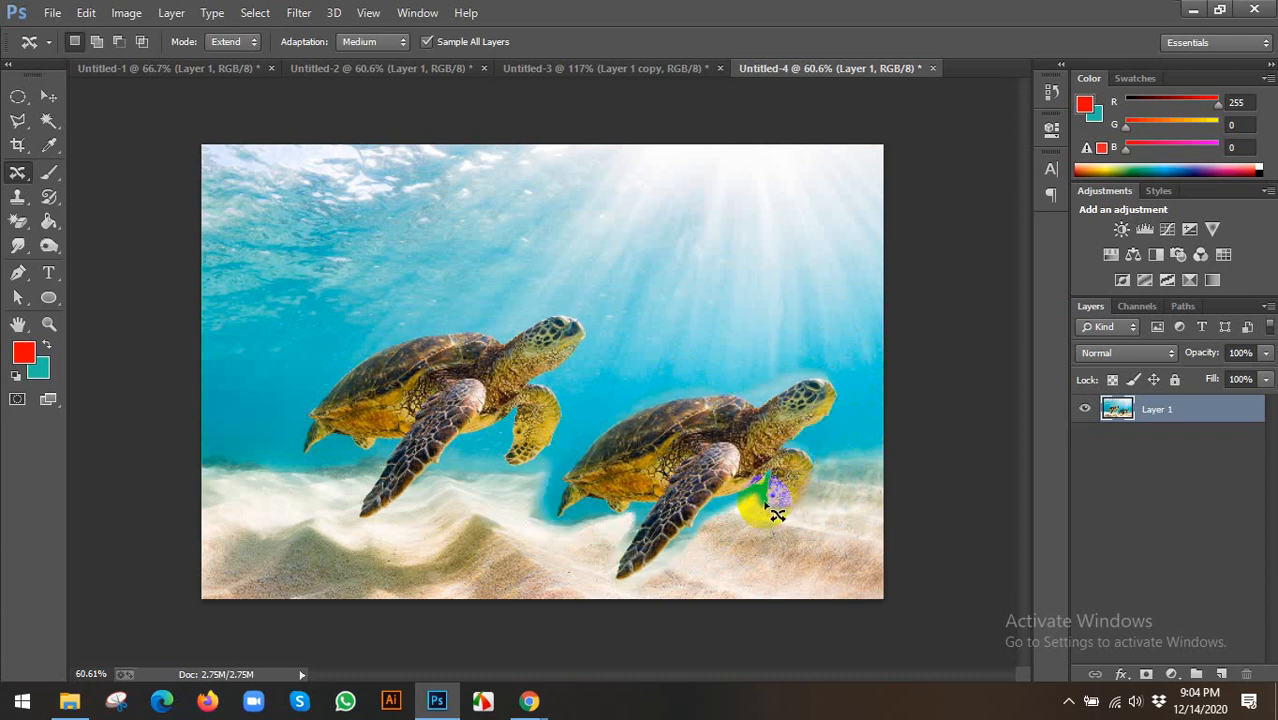
left_click(18, 196)
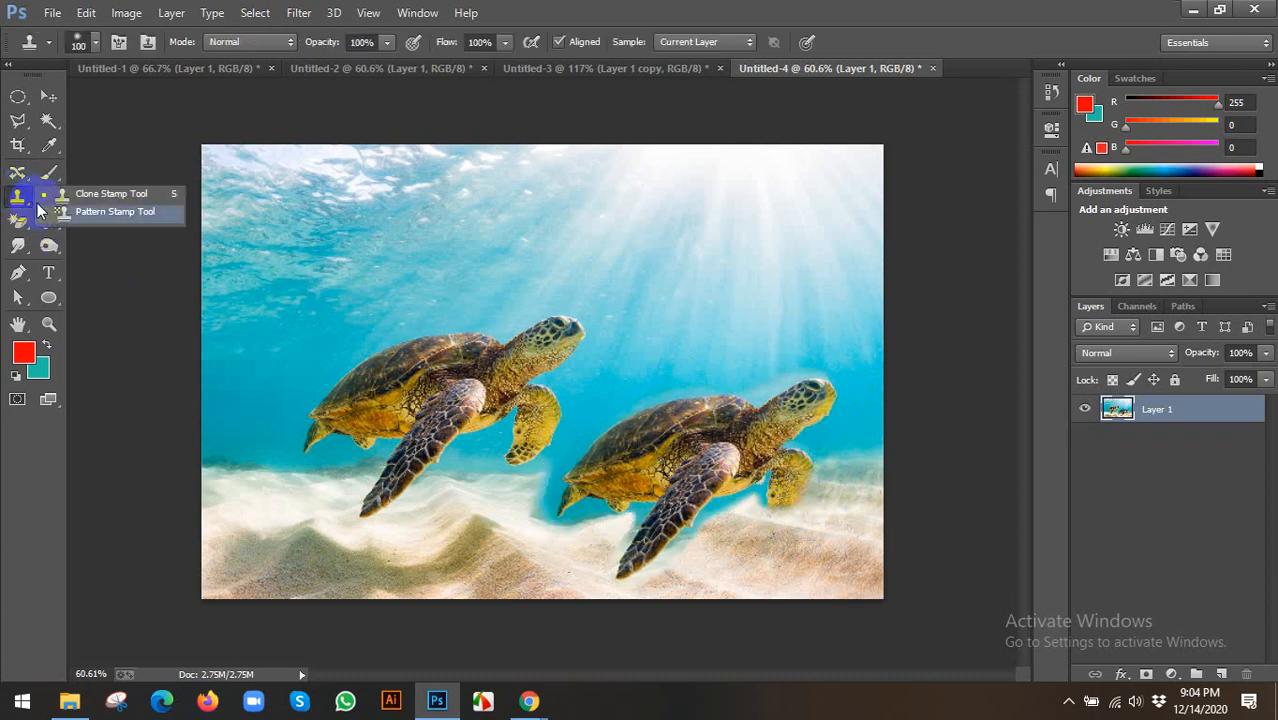
left_click(22, 175)
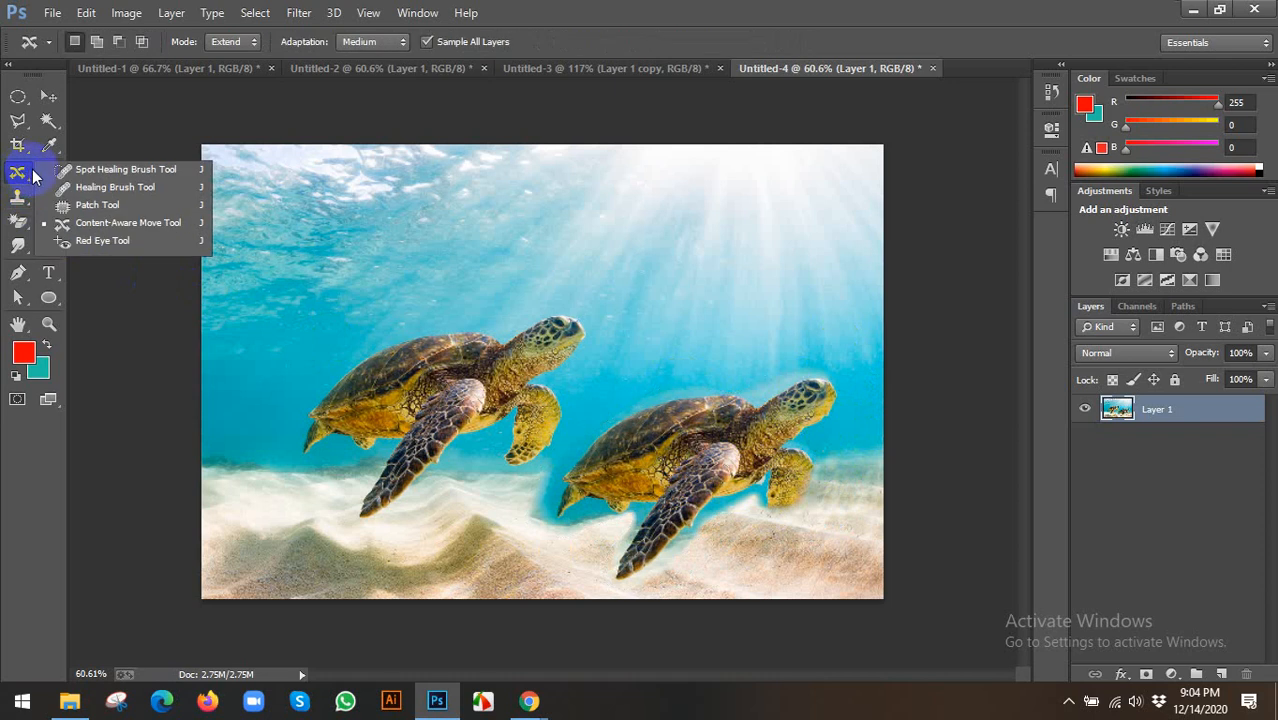
left_click(48, 97)
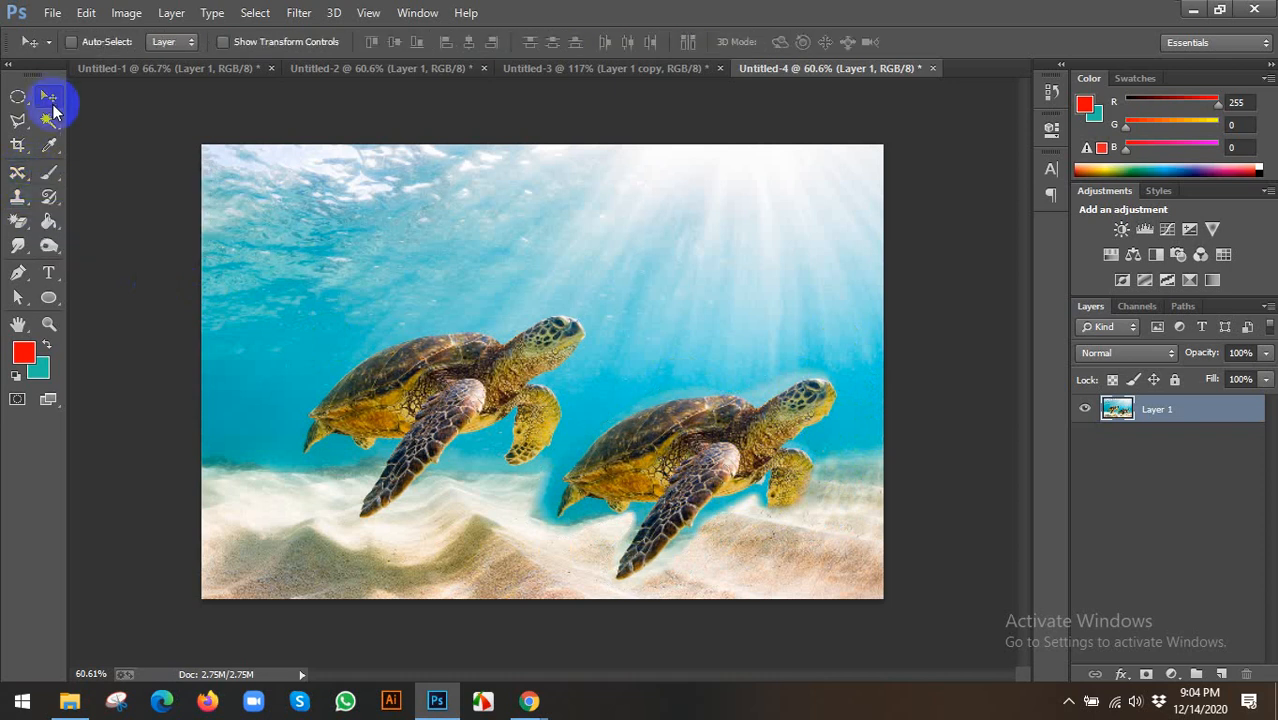
Step: Switch to Chrome and replace the Google Images query with a search for "red eye"
mouse_move(530, 700)
left_click(440, 605)
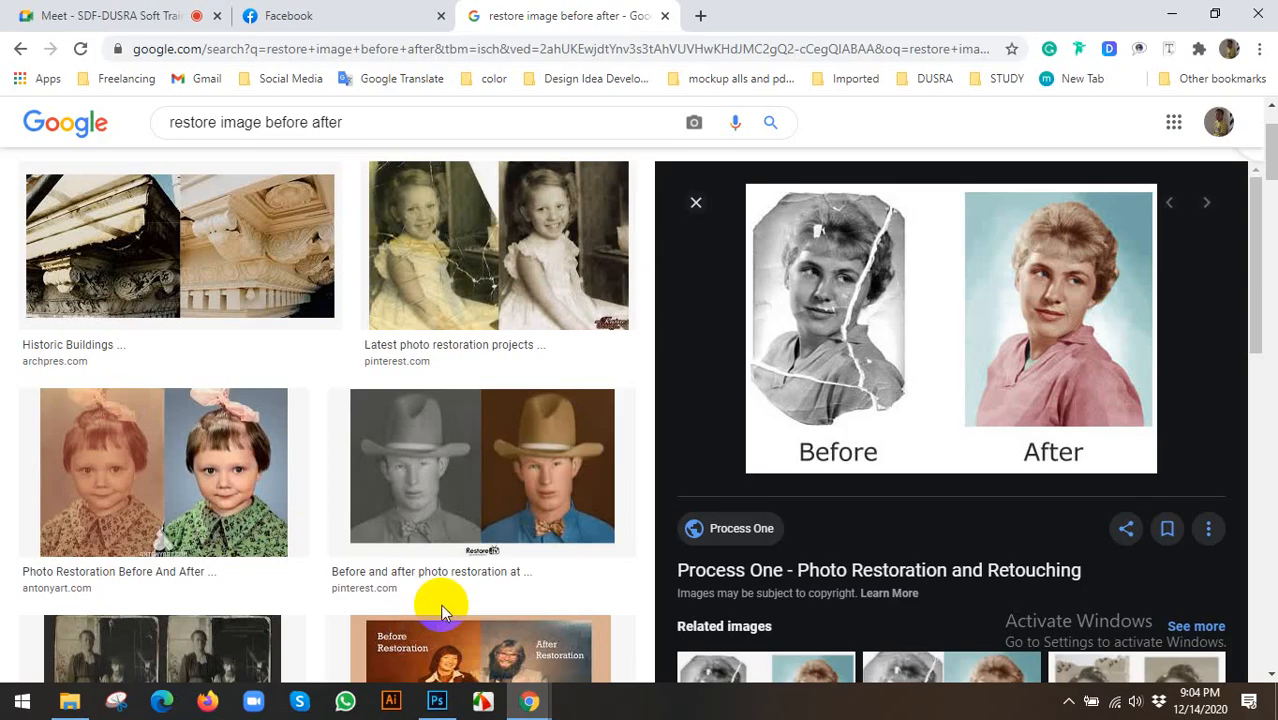
left_click_drag(365, 134, 85, 148)
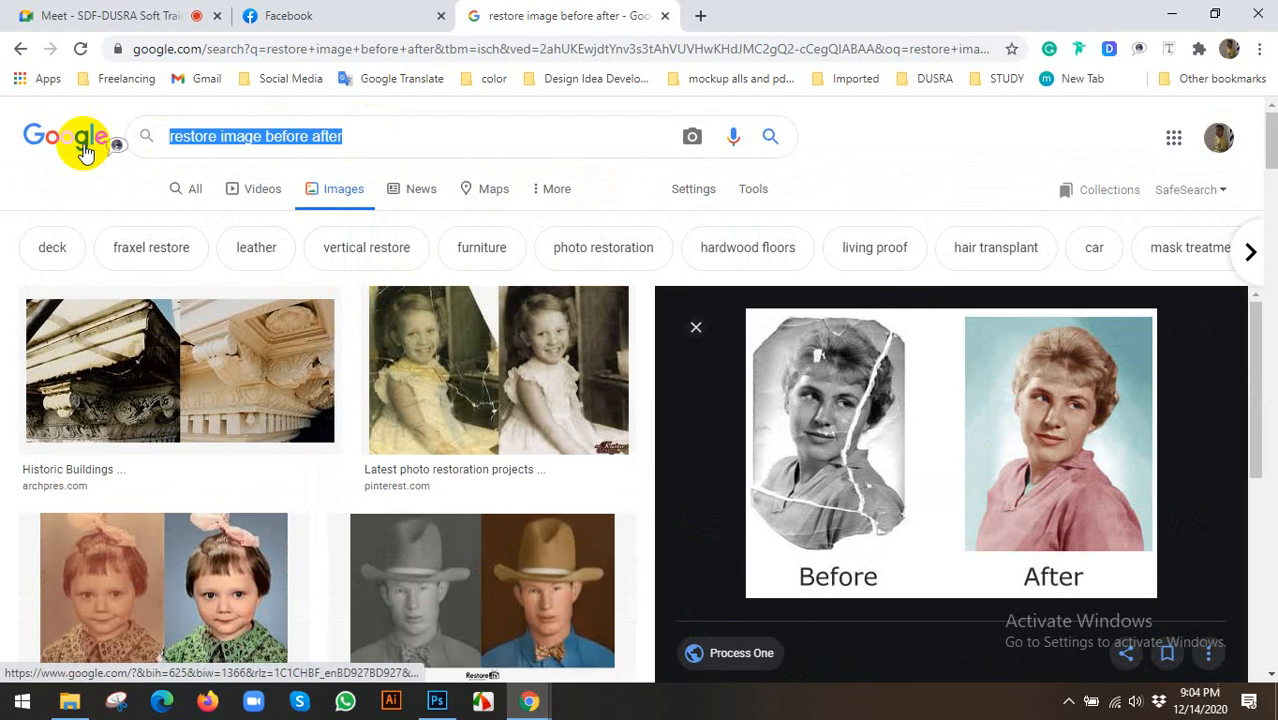
type("red ye")
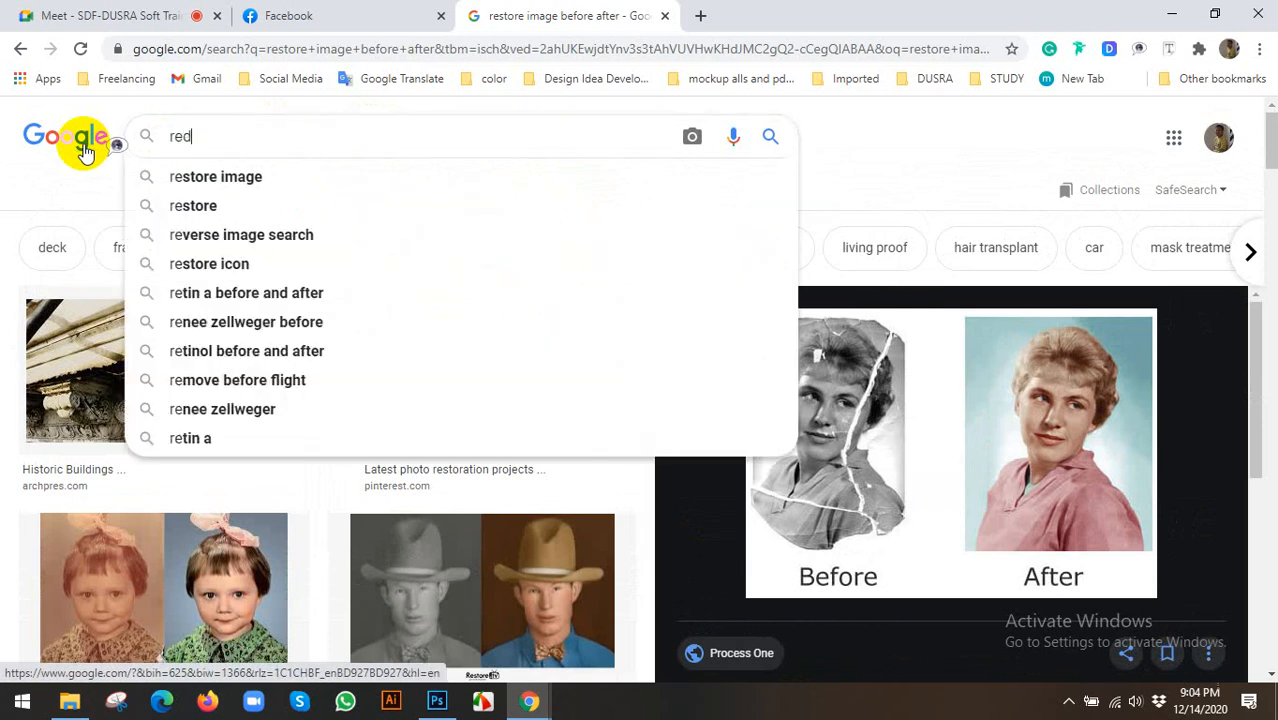
key("BackSpace")
key("BackSpace")
type("eye")
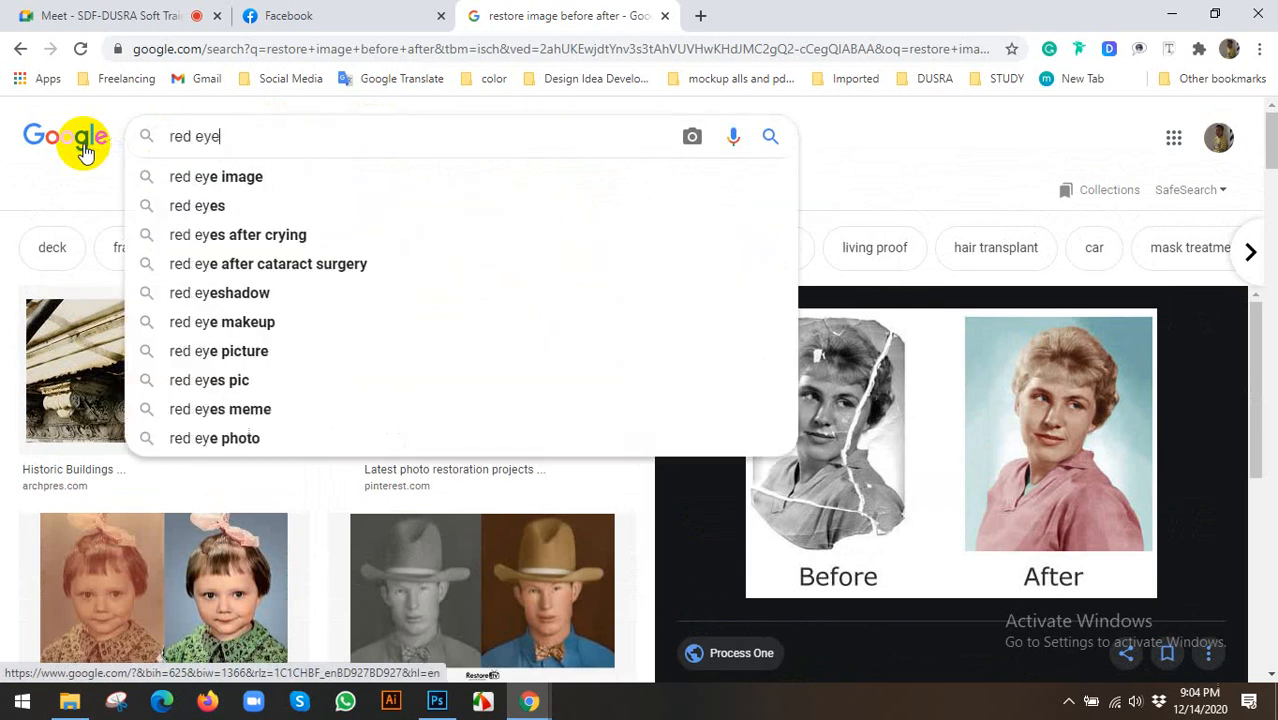
key("Return")
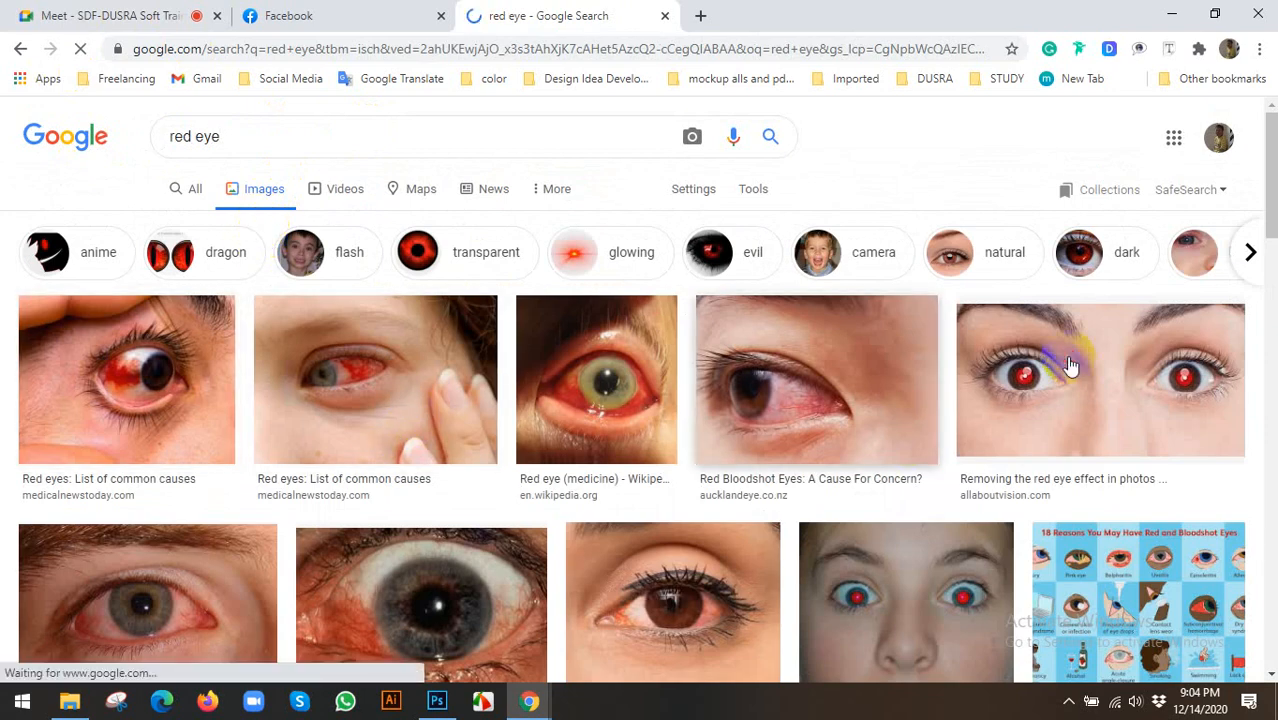
Step: Preview the "Removing the red eye effect in photos" result from All About Vision and copy its image
left_click(1070, 367)
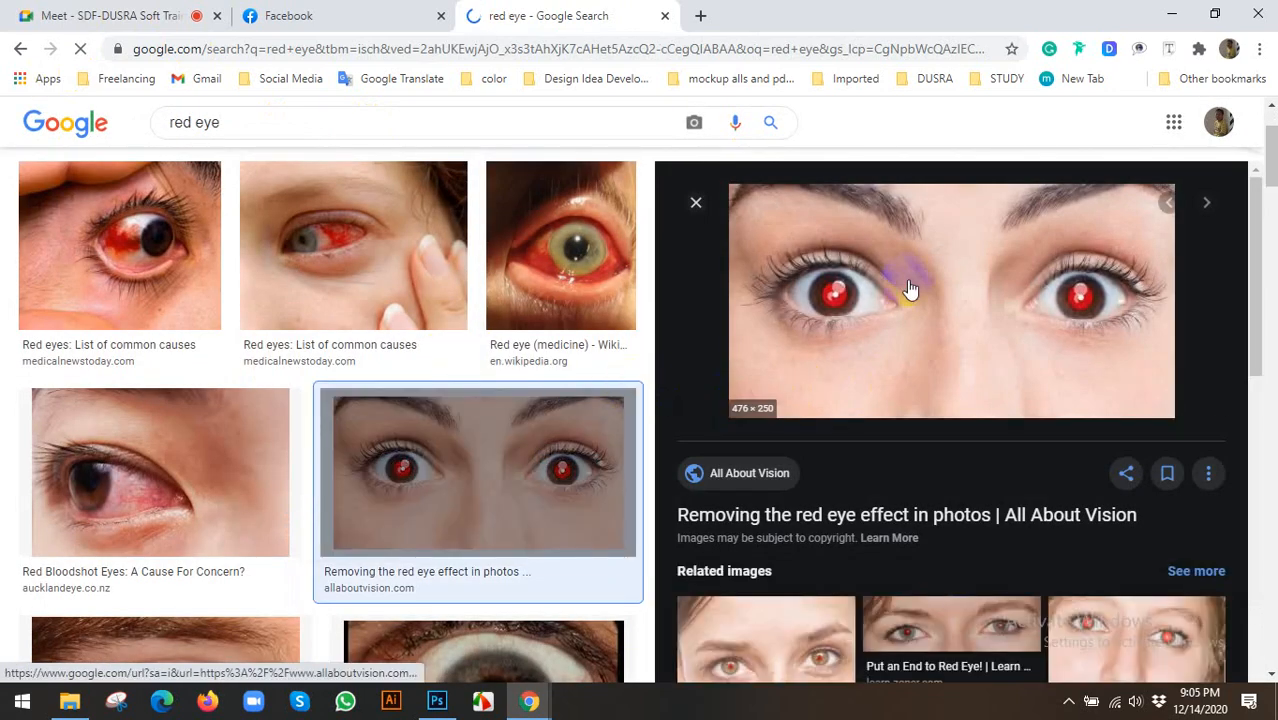
right_click(922, 277)
left_click(998, 472)
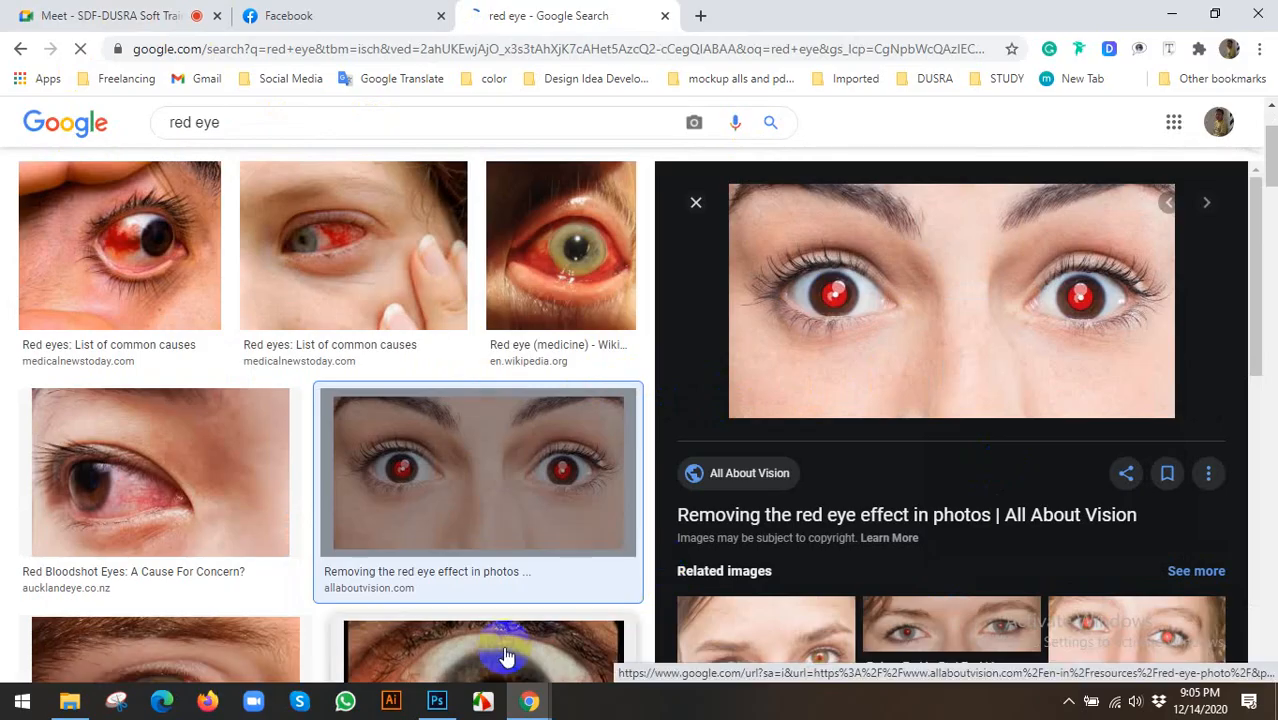
Step: Switch to Photoshop, create a 476 x 250 pixel document from the Clipboard preset, paste the copied photo and delete the Background layer
left_click(437, 701)
key("ctrl+n")
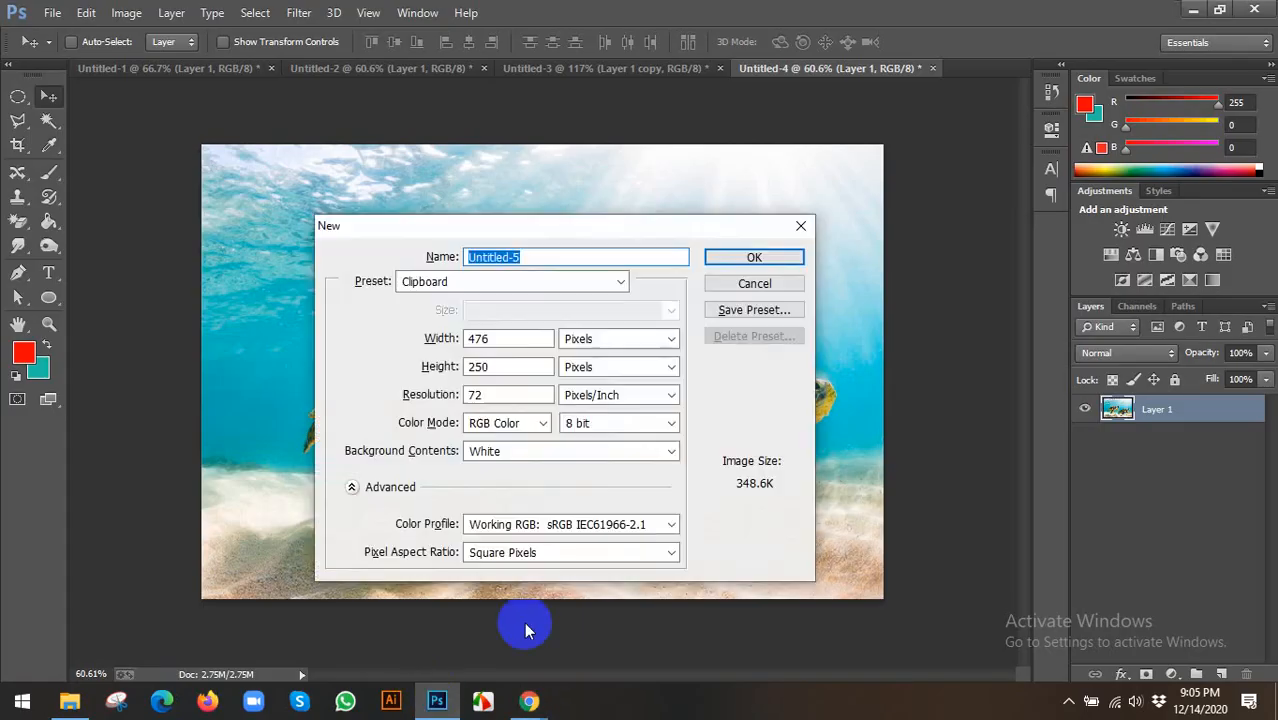
key("Return")
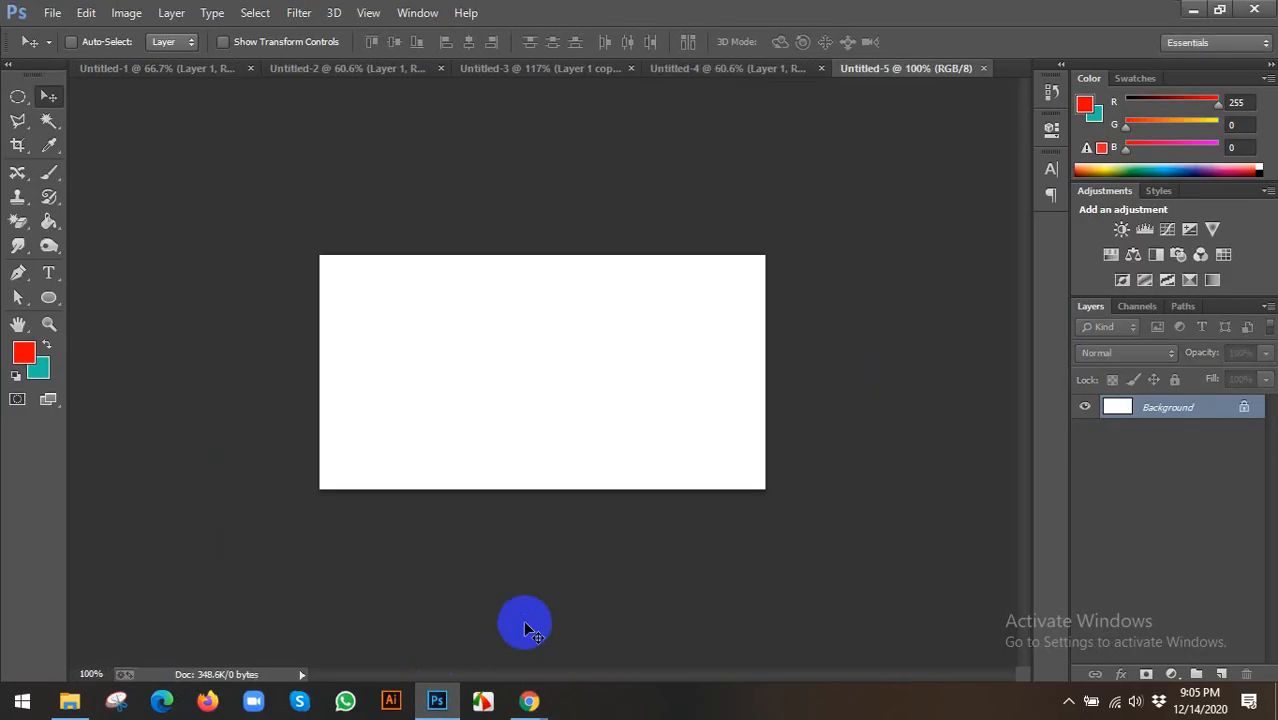
key("ctrl+v")
left_click(1158, 430)
key("Delete")
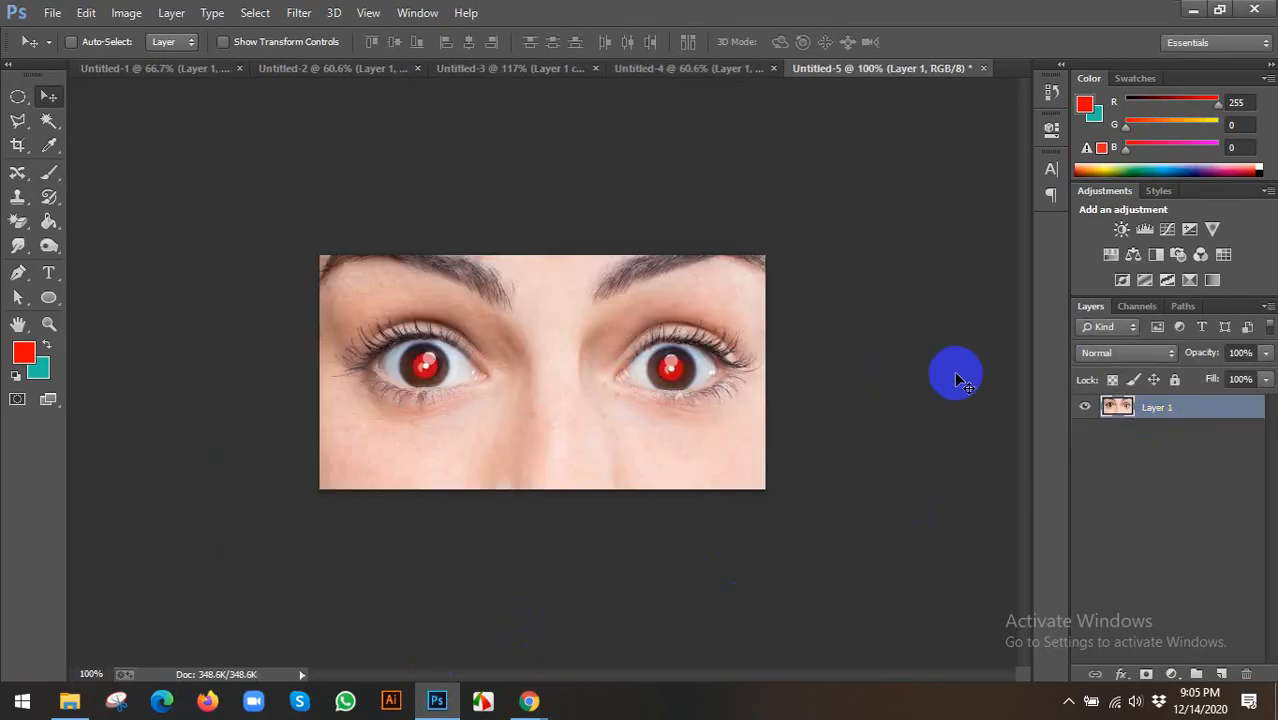
Step: Remove the red from both pupils with the Red Eye tool at 50% pupil size and 50% darken amount
right_click(17, 172)
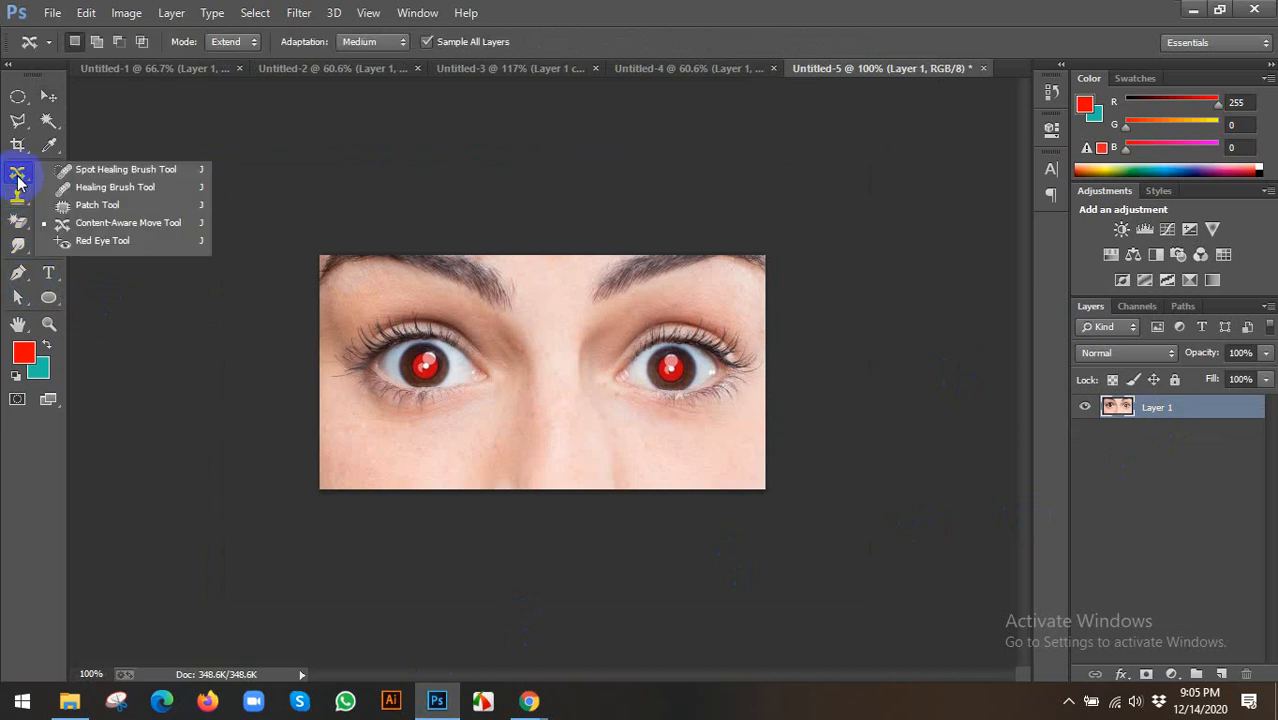
left_click(100, 241)
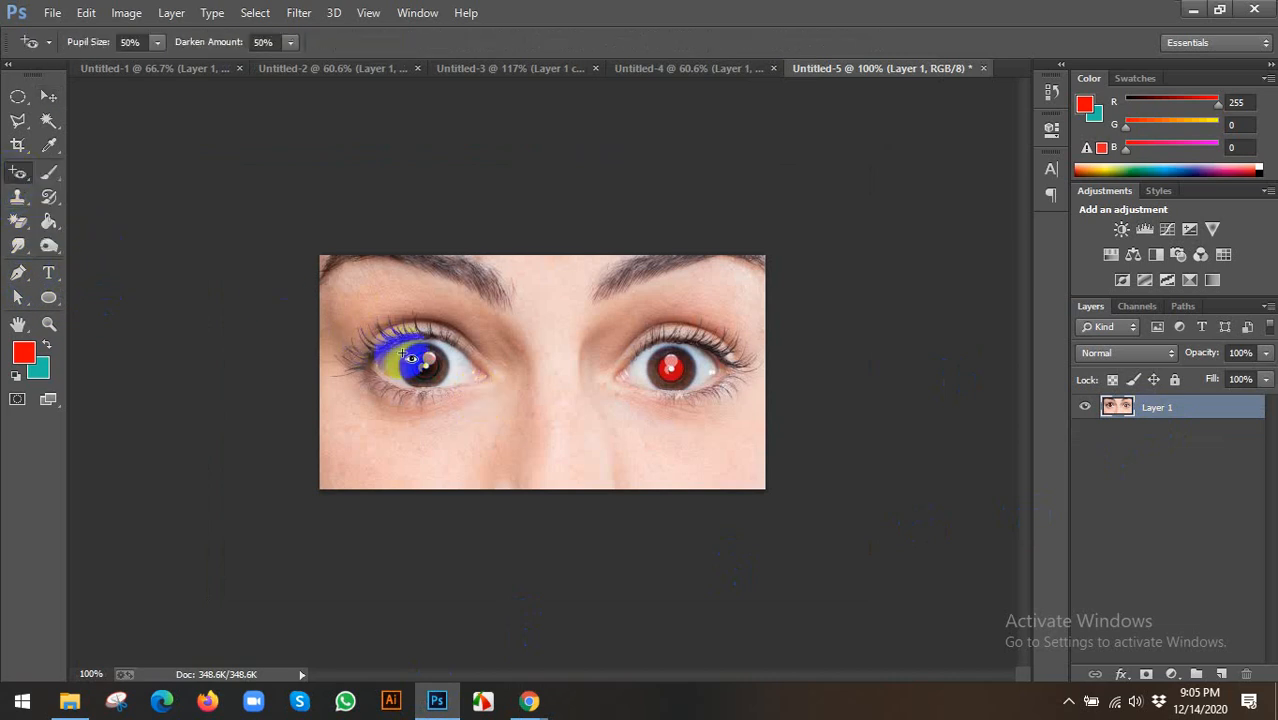
left_click(662, 366)
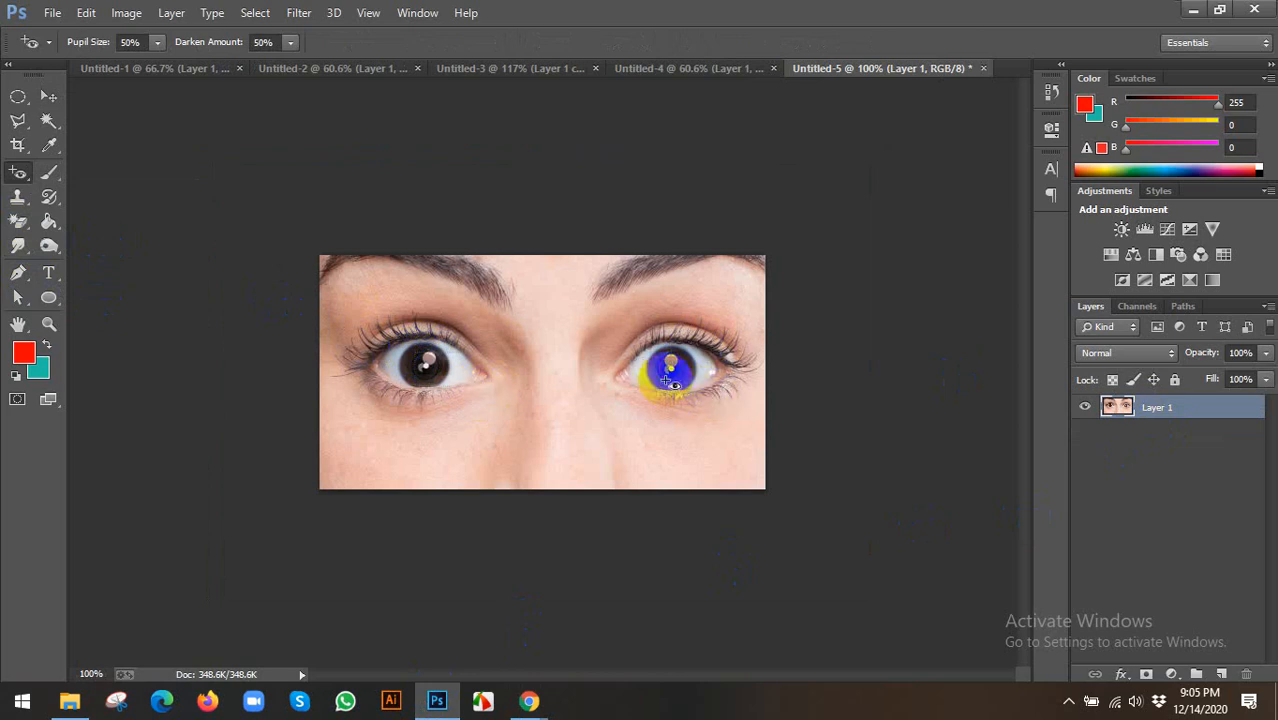
left_click(49, 96)
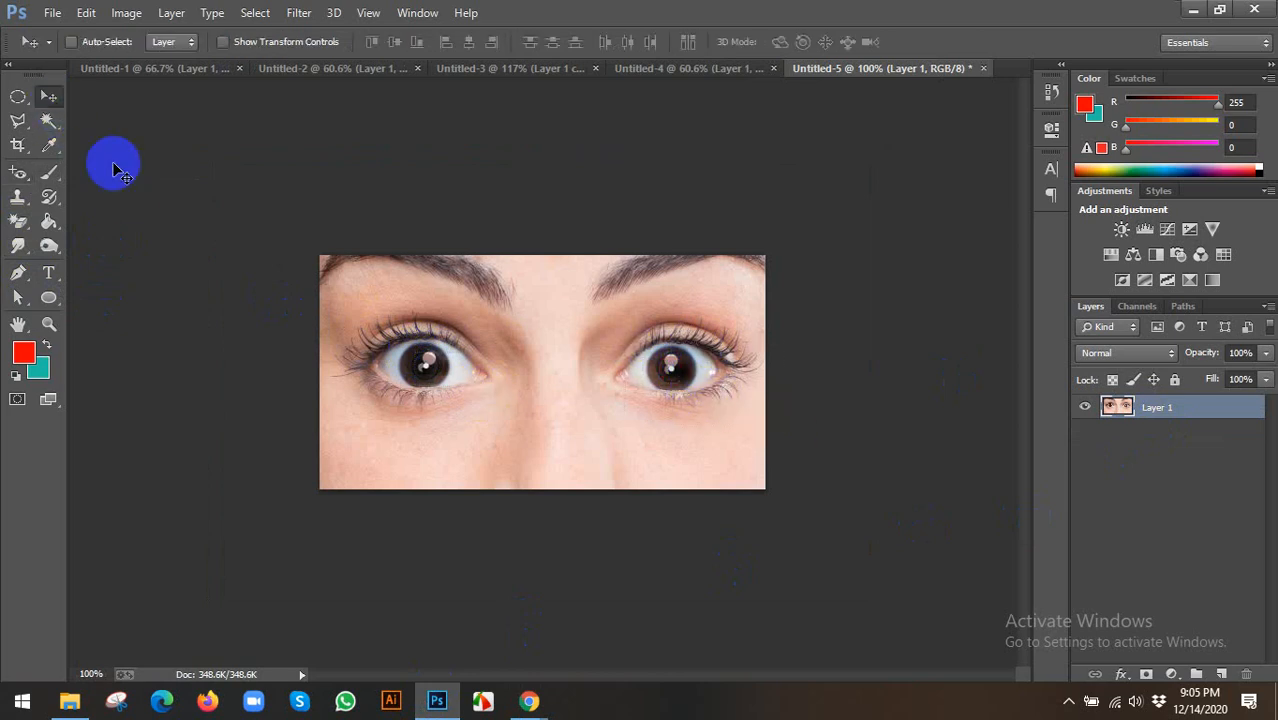
scroll(336, 308, "up", 2)
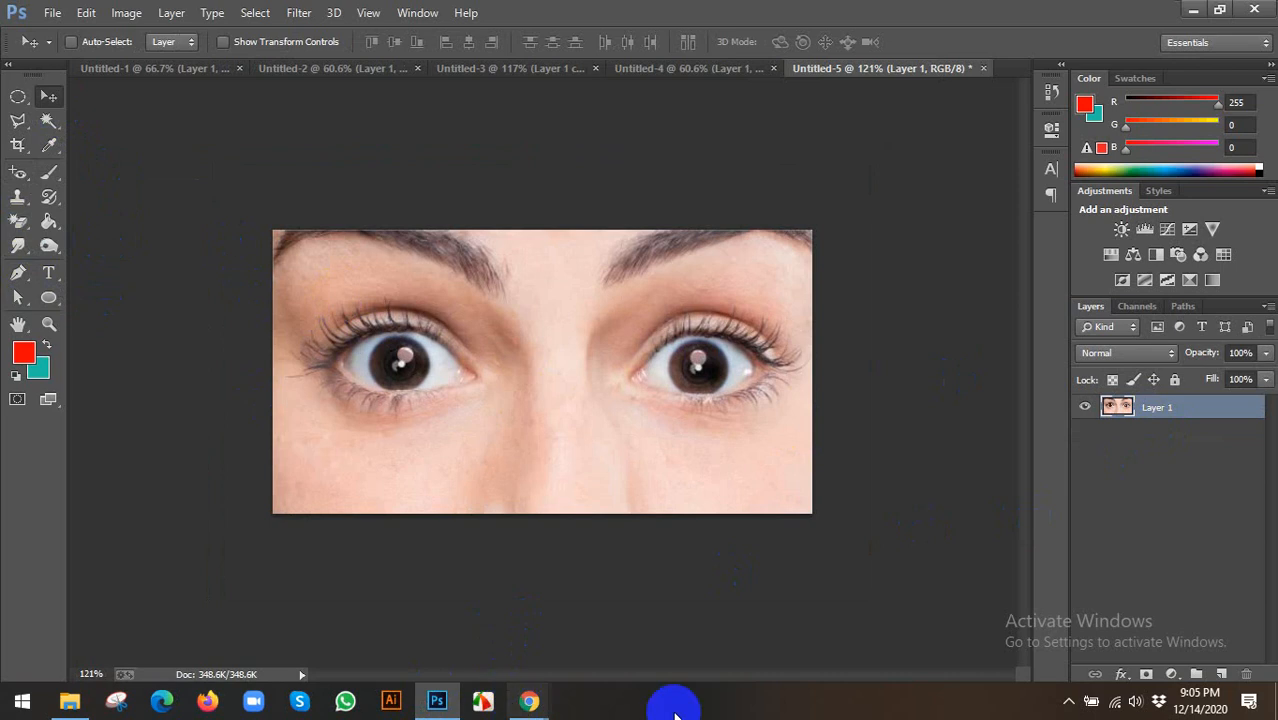
left_click(1070, 704)
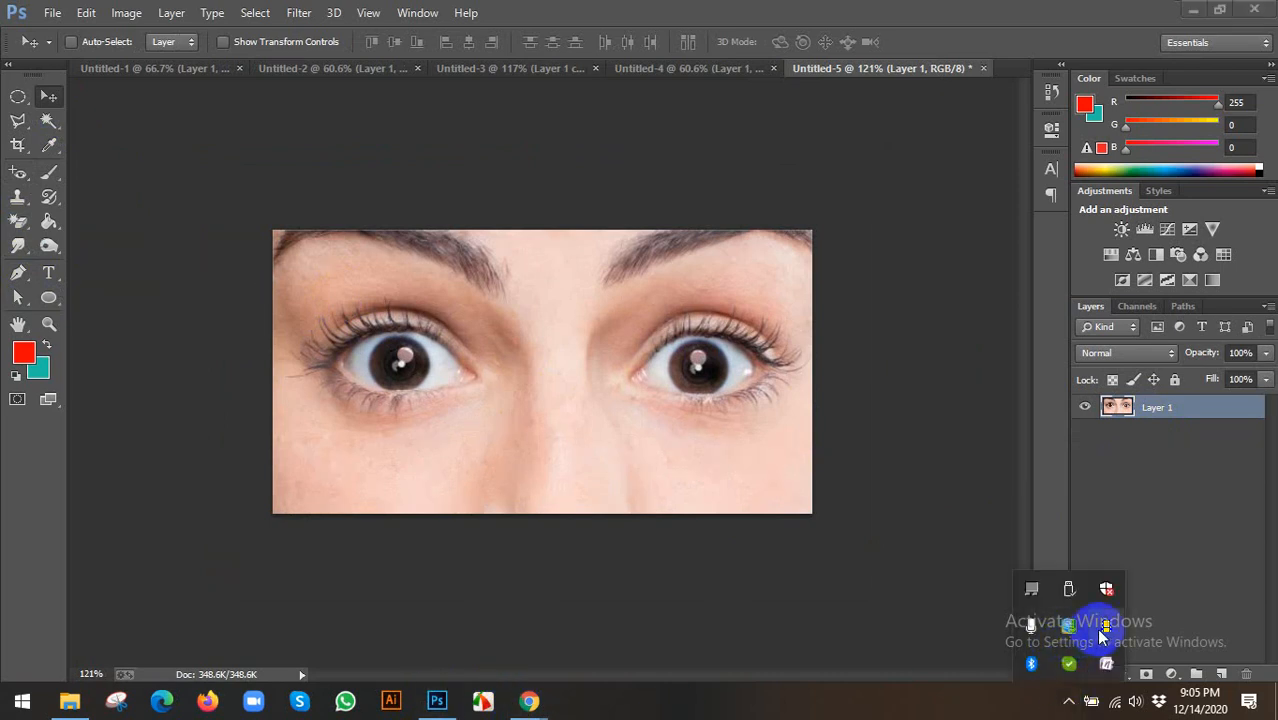
left_click(540, 705)
left_click(415, 610)
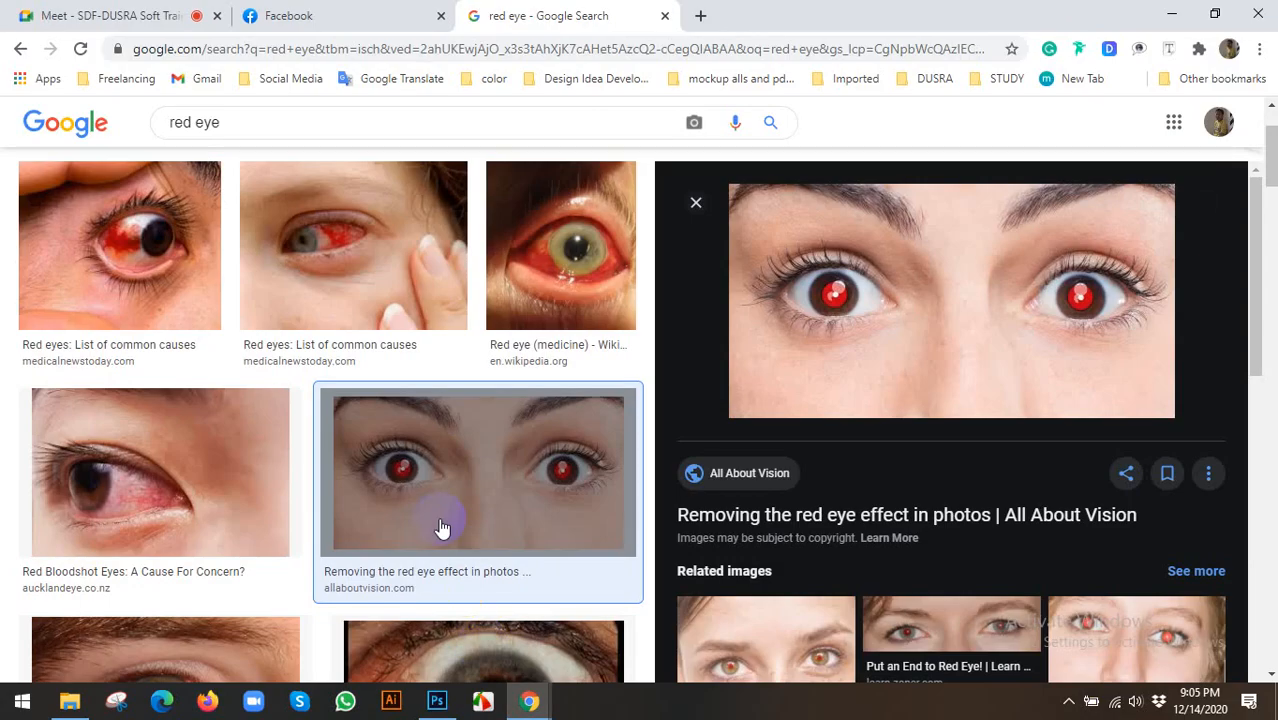
scroll(400, 400, "up", 2)
left_click(437, 700)
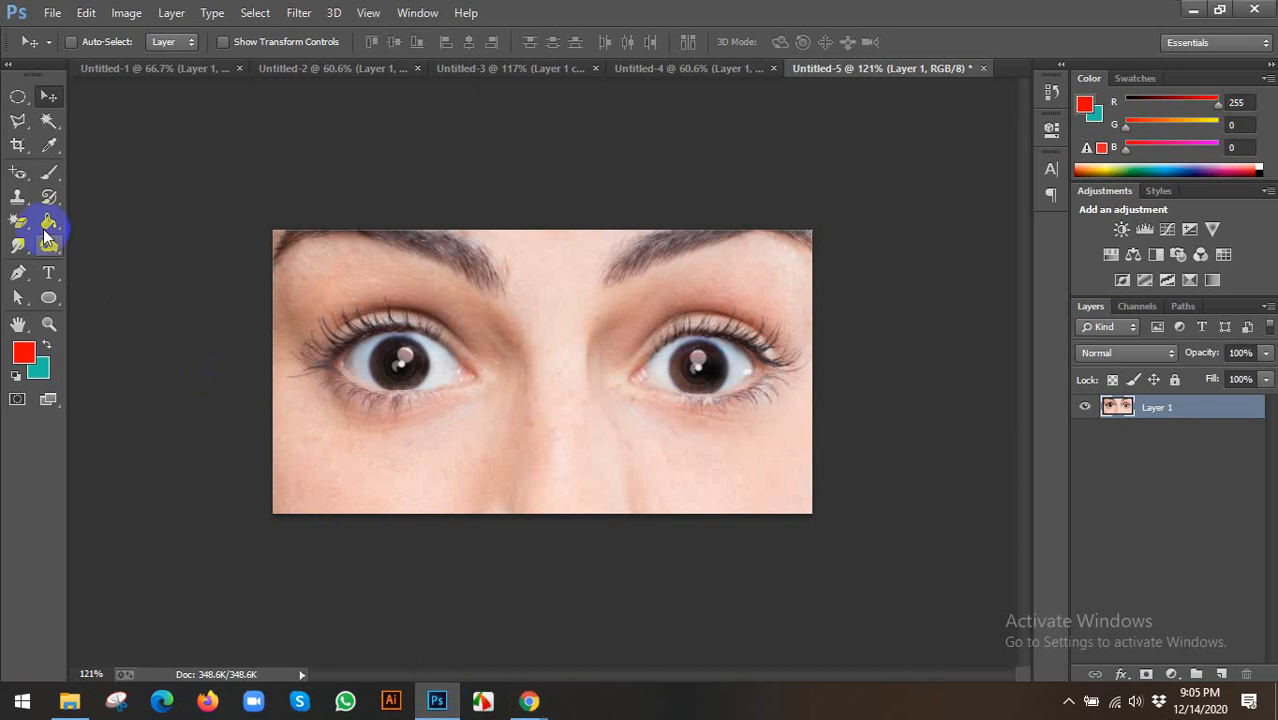
left_click(18, 172)
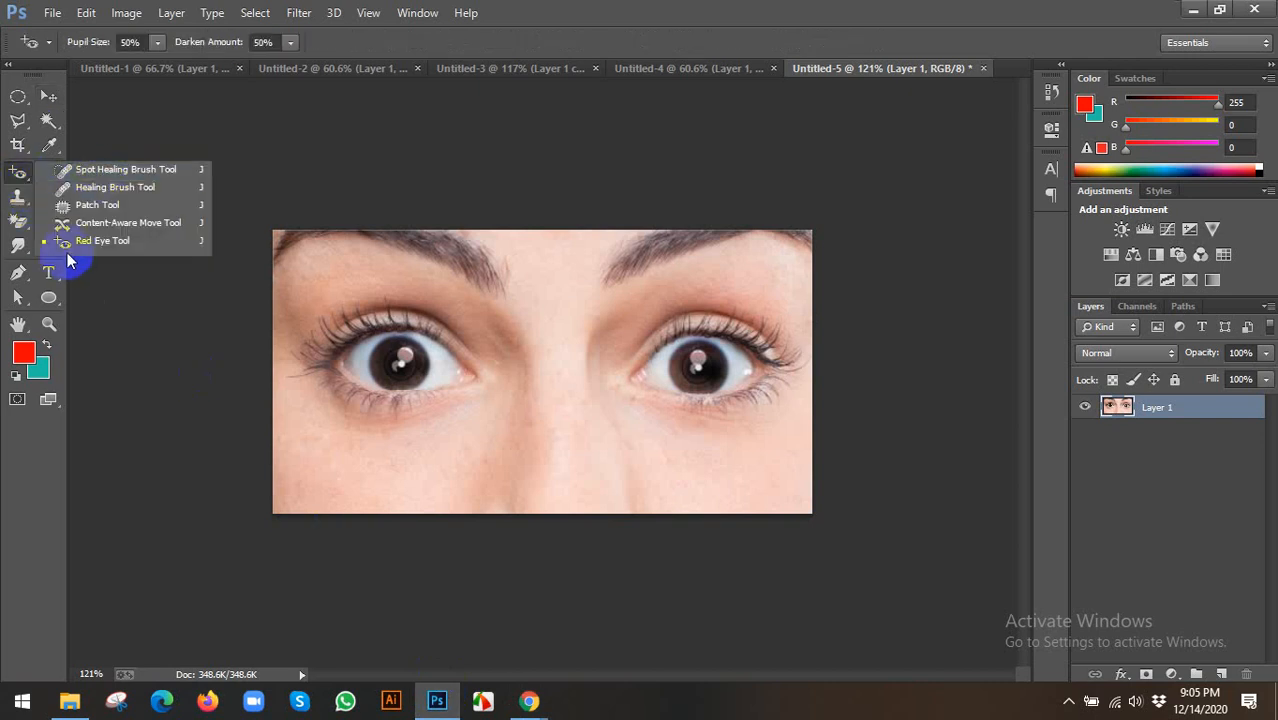
left_click(48, 96)
Step: Switch to Chrome, search Google Images for "photo retouch" and examine the Clipping USA before-and-after skin retouching example
left_click(529, 700)
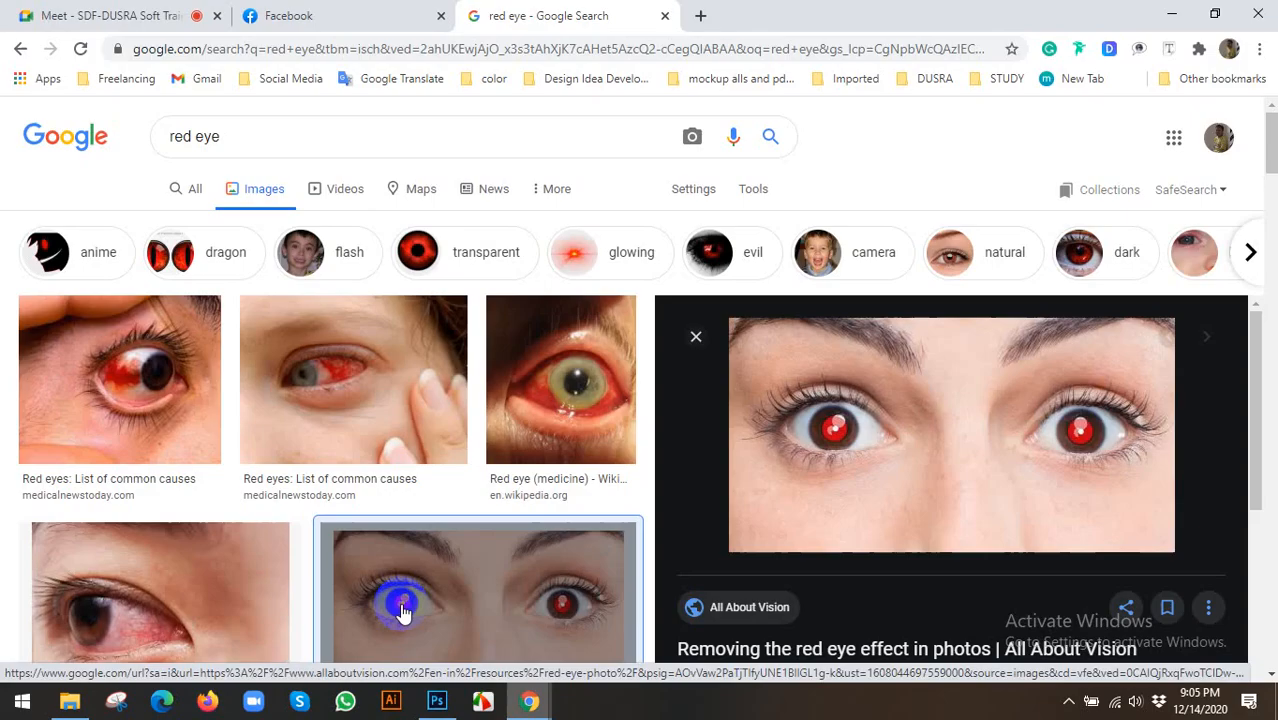
left_click_drag(240, 136, 137, 143)
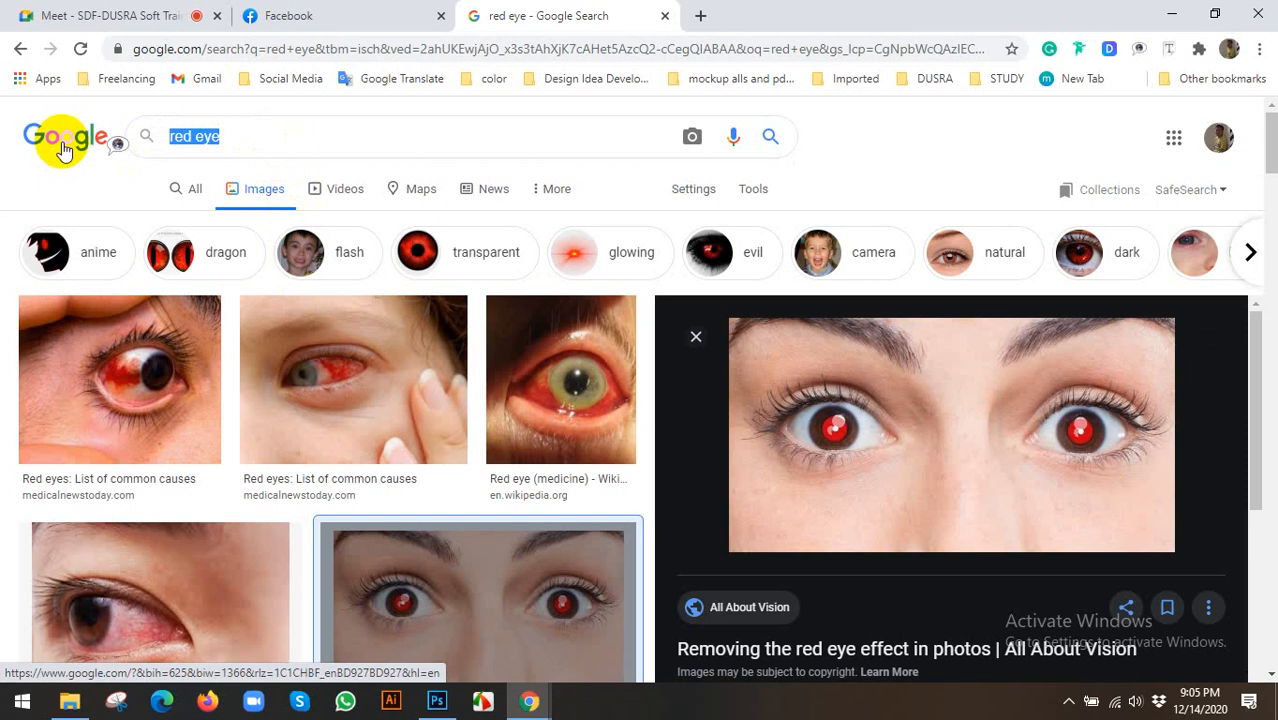
type("photo retouch")
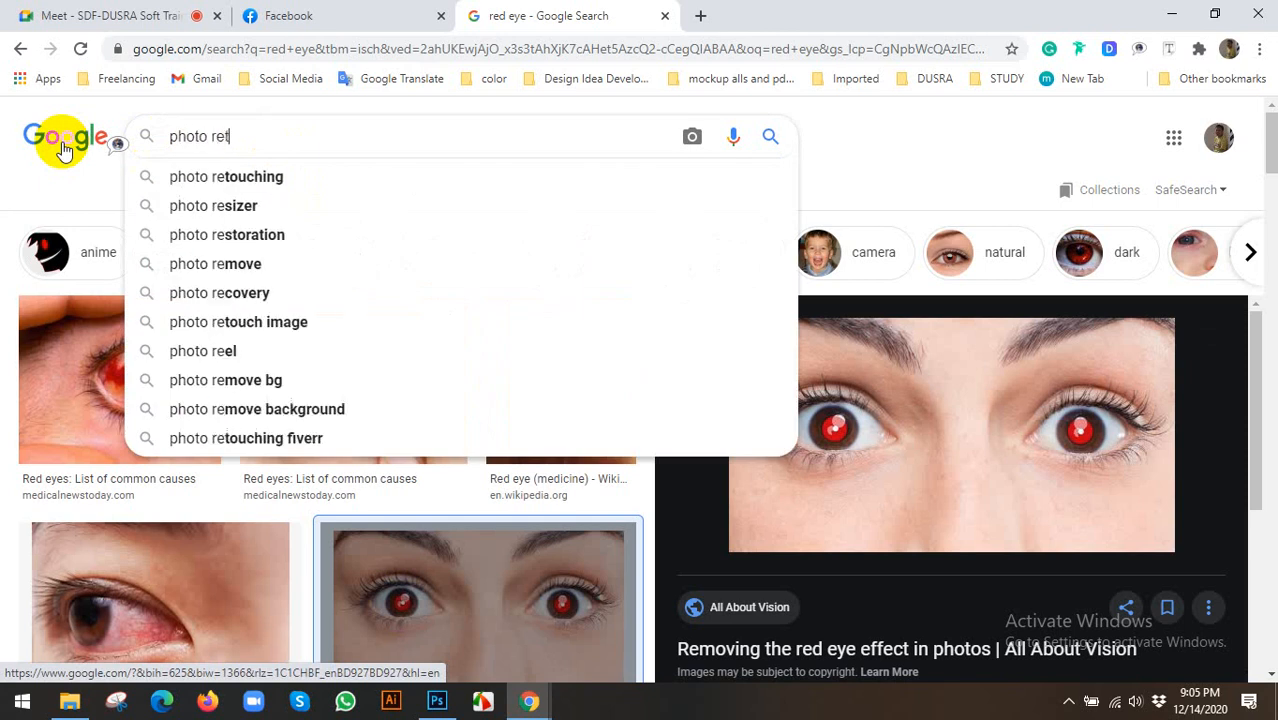
key("Return")
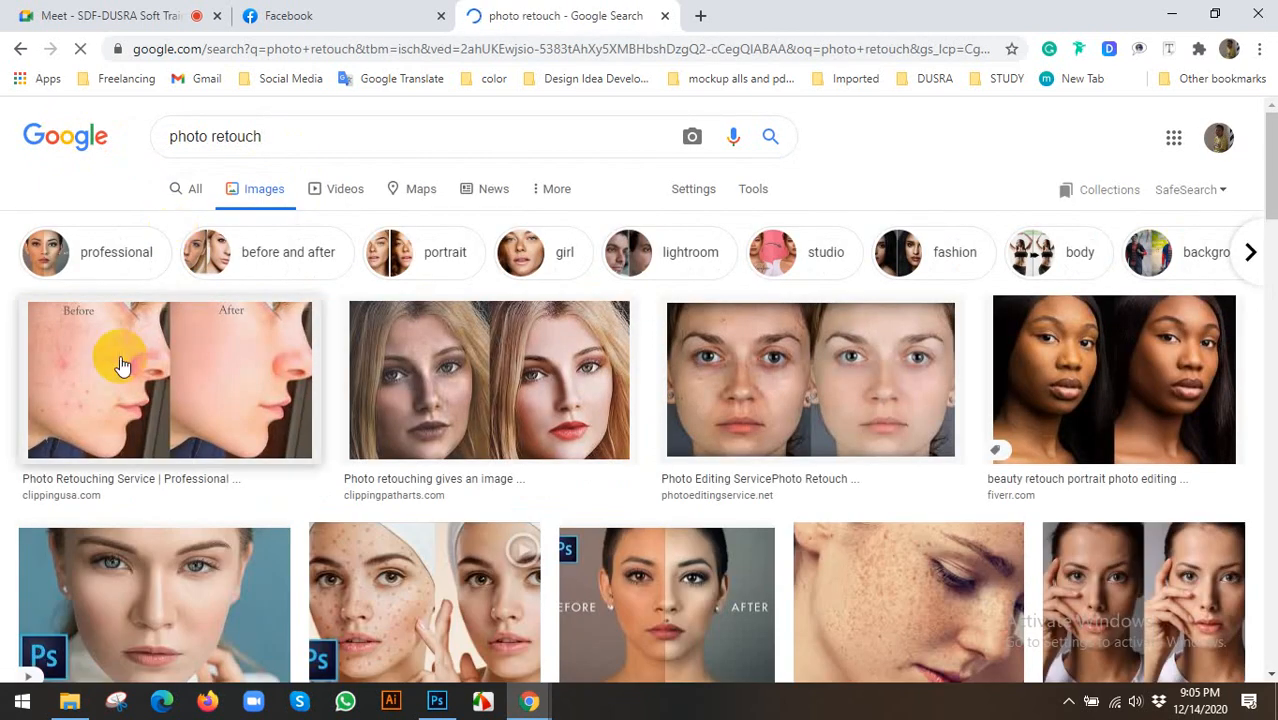
left_click(268, 440)
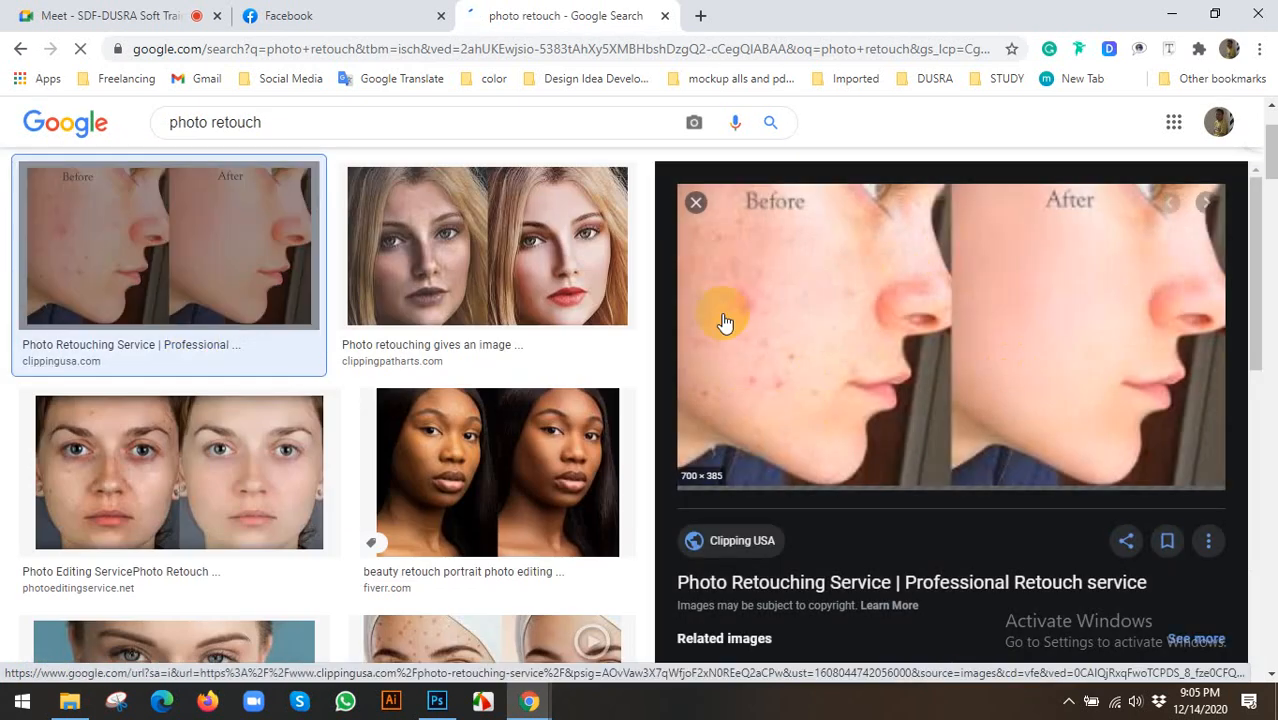
scroll(1060, 314, "down", 3)
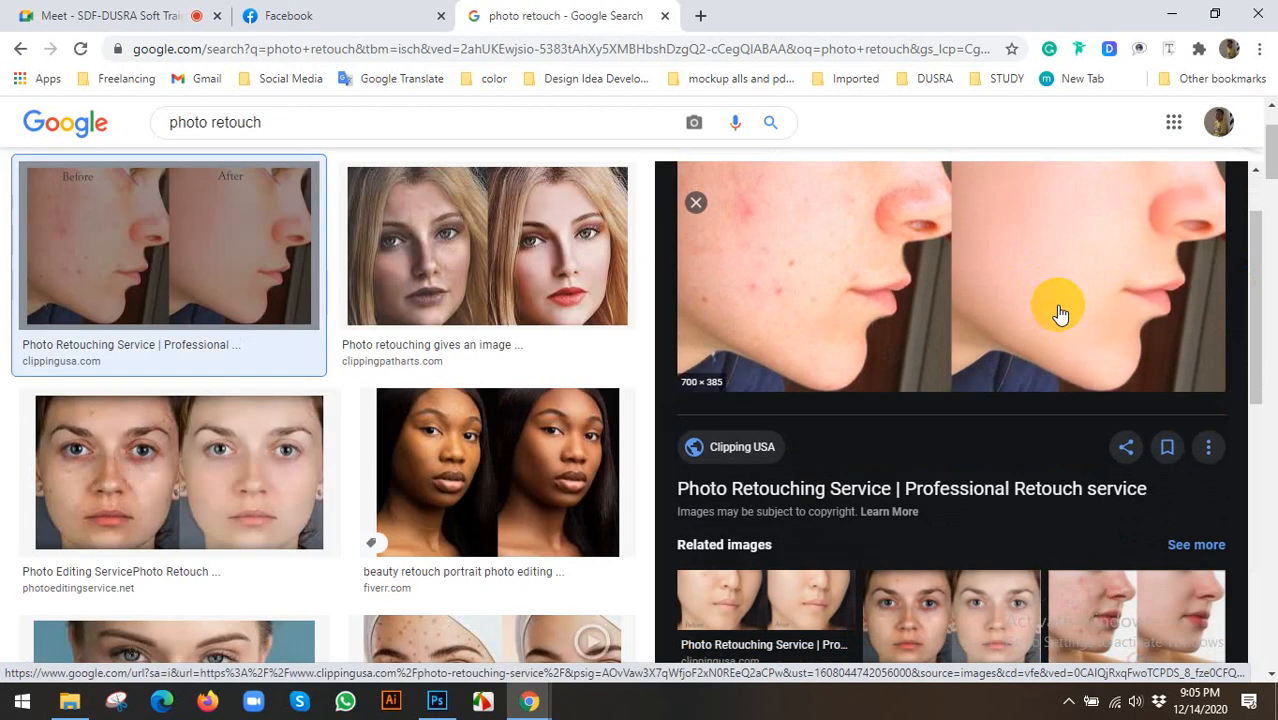
Step: Examine the related before-and-after skin retouching examples from Clipping Path Center and Hair Skin Clinic
left_click(1076, 415)
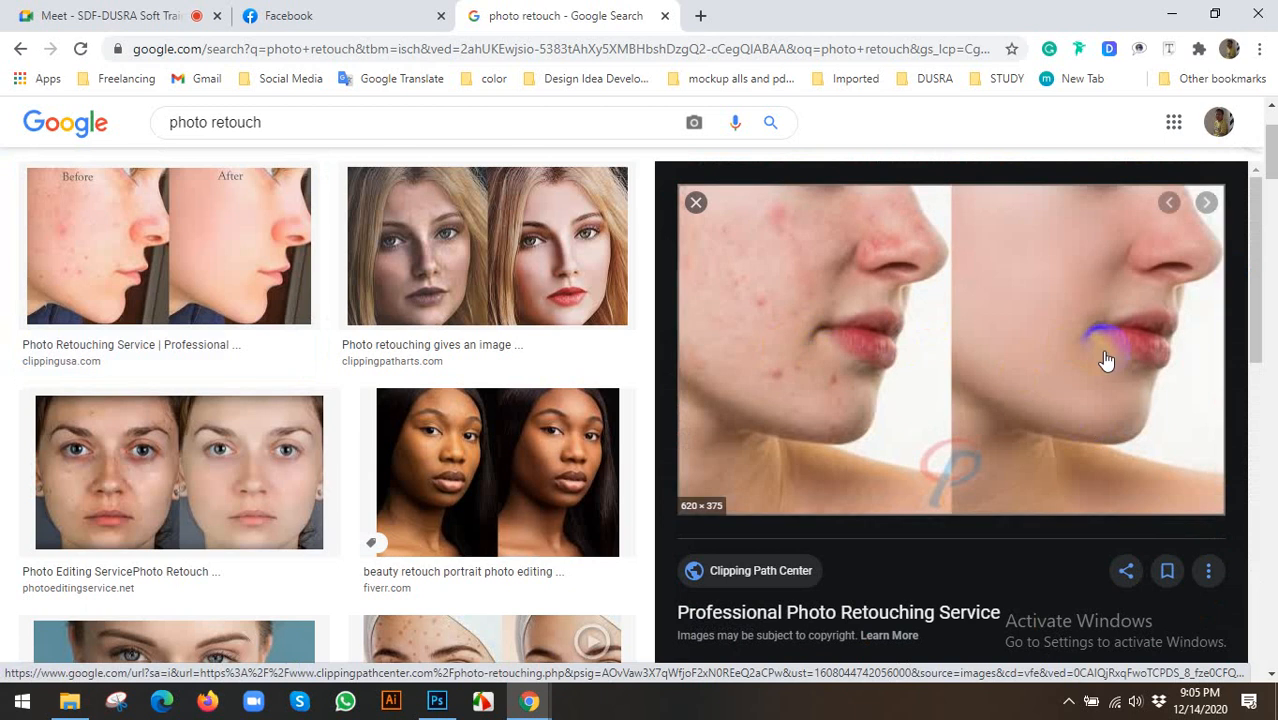
scroll(1106, 360, "down", 5)
left_click(925, 508)
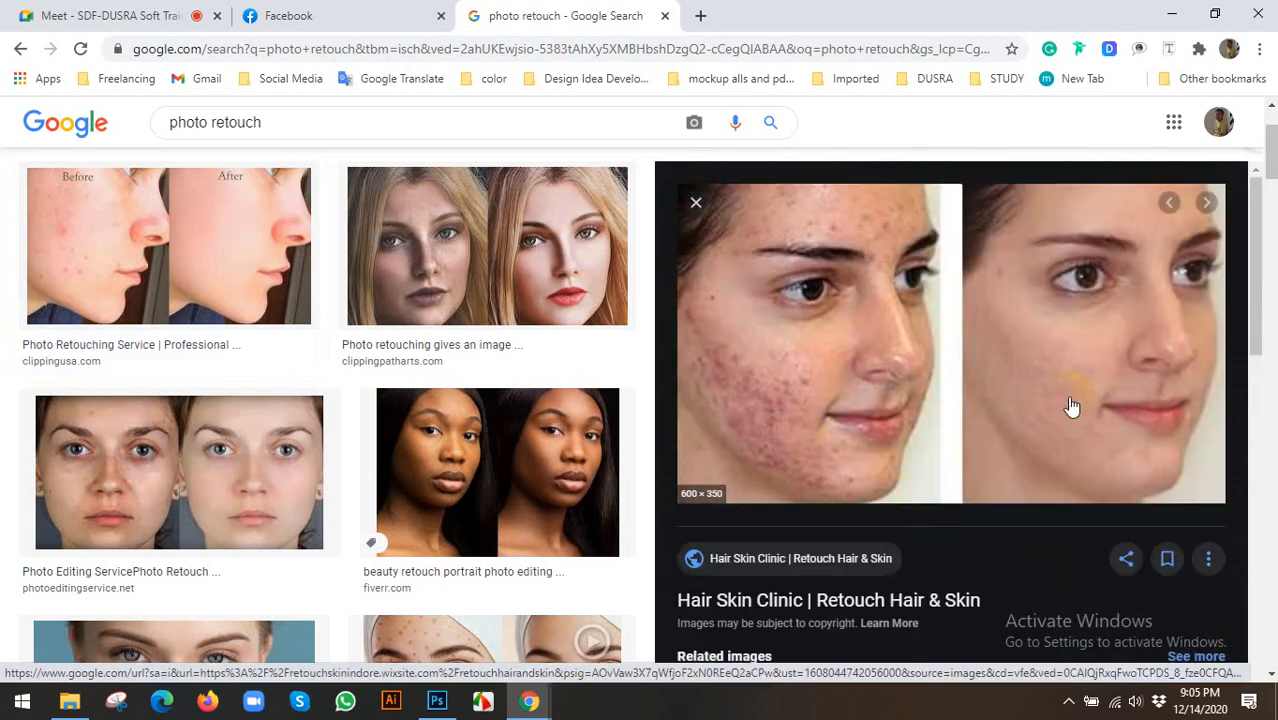
scroll(1071, 406, "down", 5)
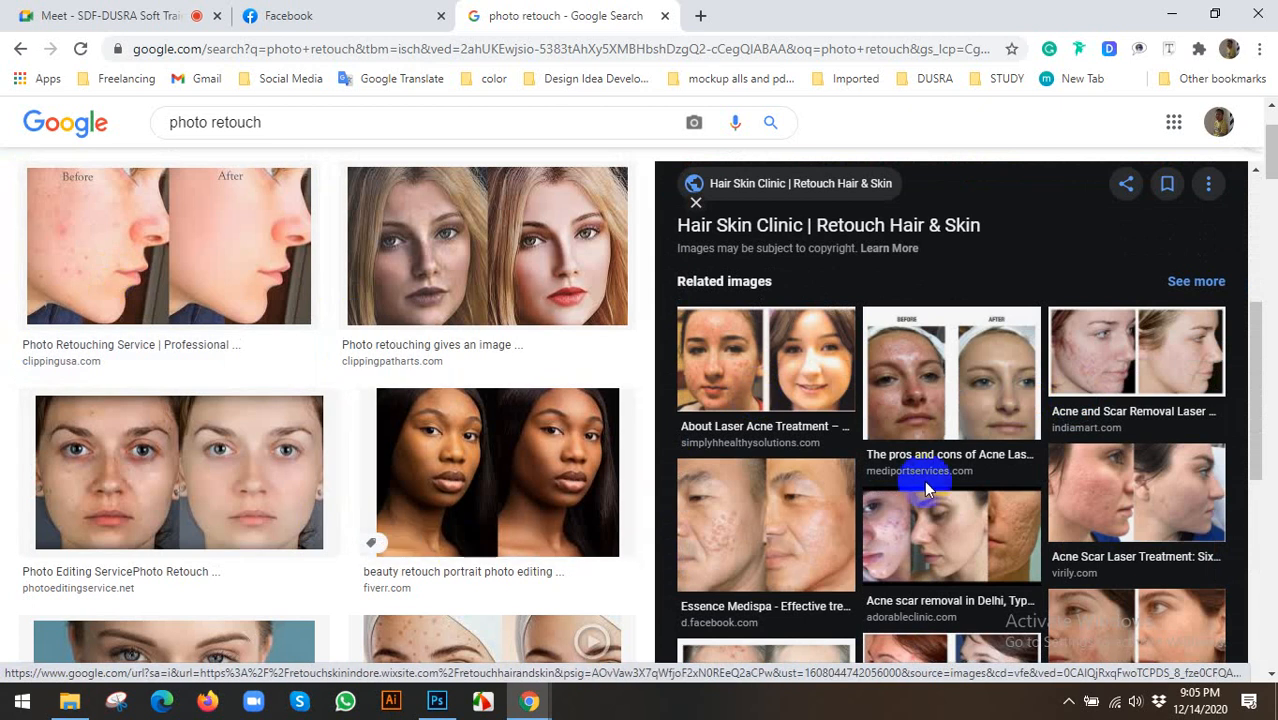
scroll(925, 482, "down", 2)
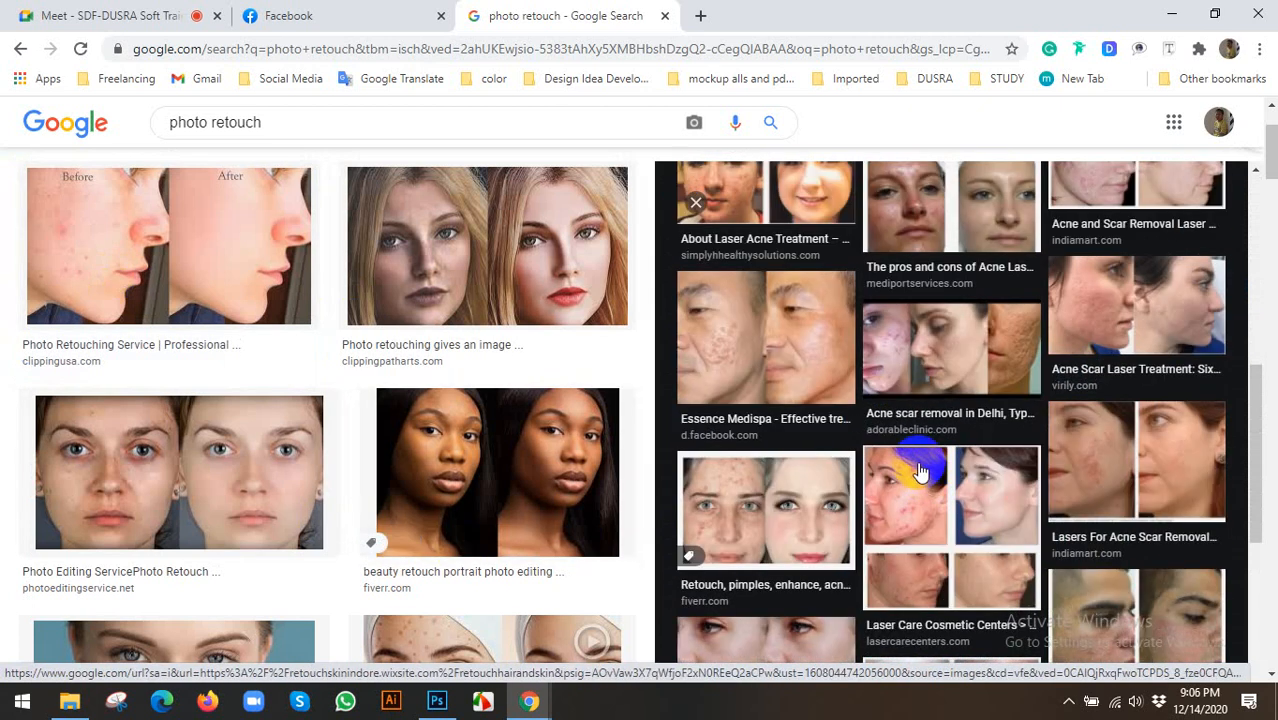
scroll(861, 448, "up", 5)
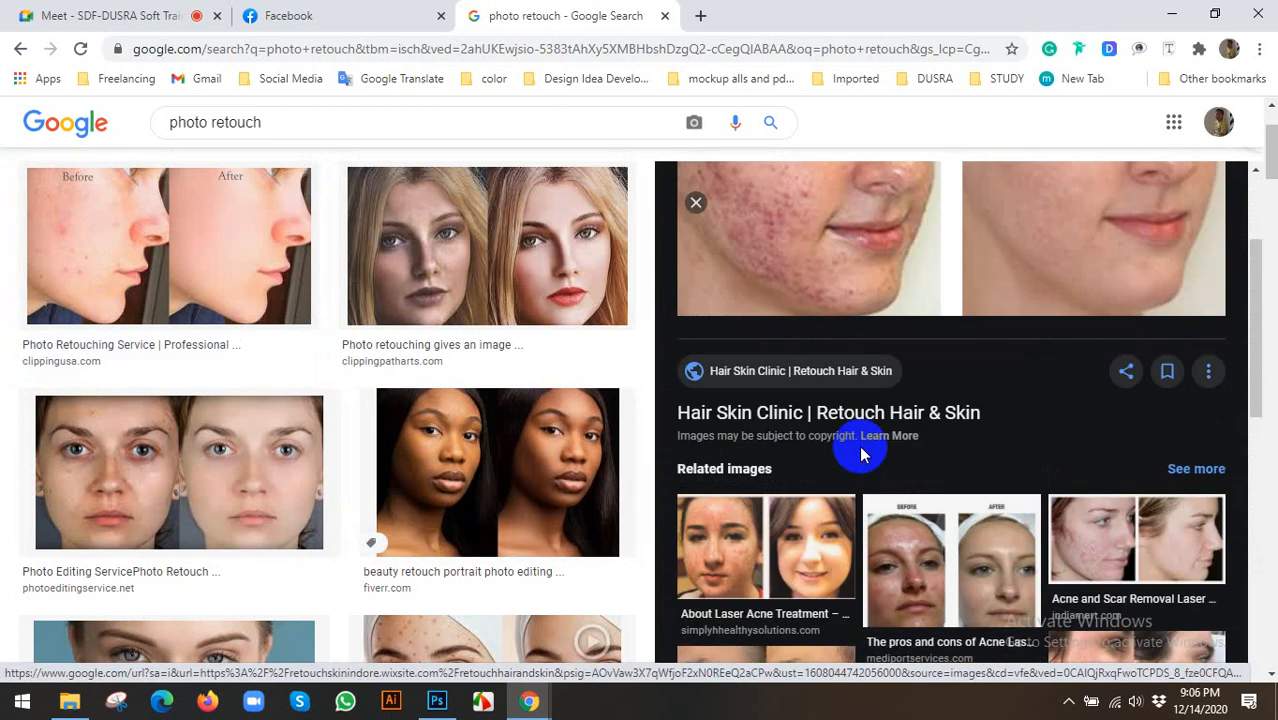
scroll(861, 448, "up", 2)
scroll(378, 381, "up", 2)
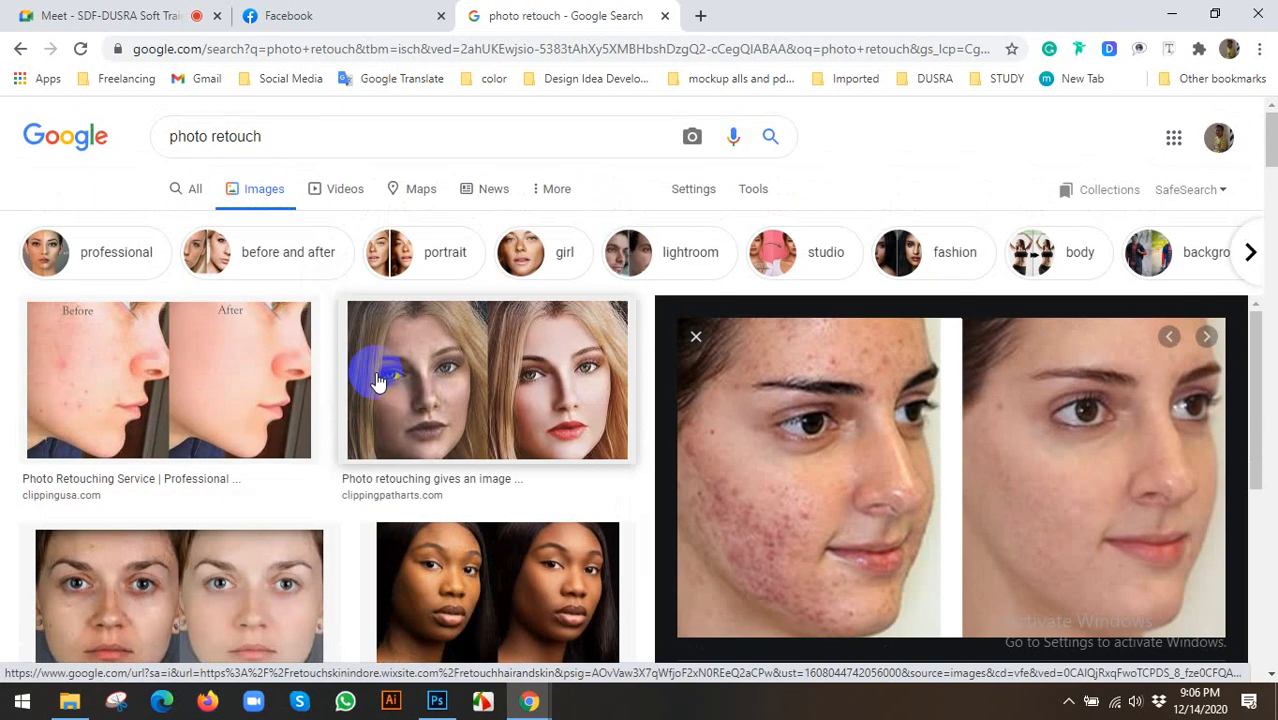
Step: Check the video results for "photo retouch", return to the image results and browse the portrait retouching examples
left_click(345, 191)
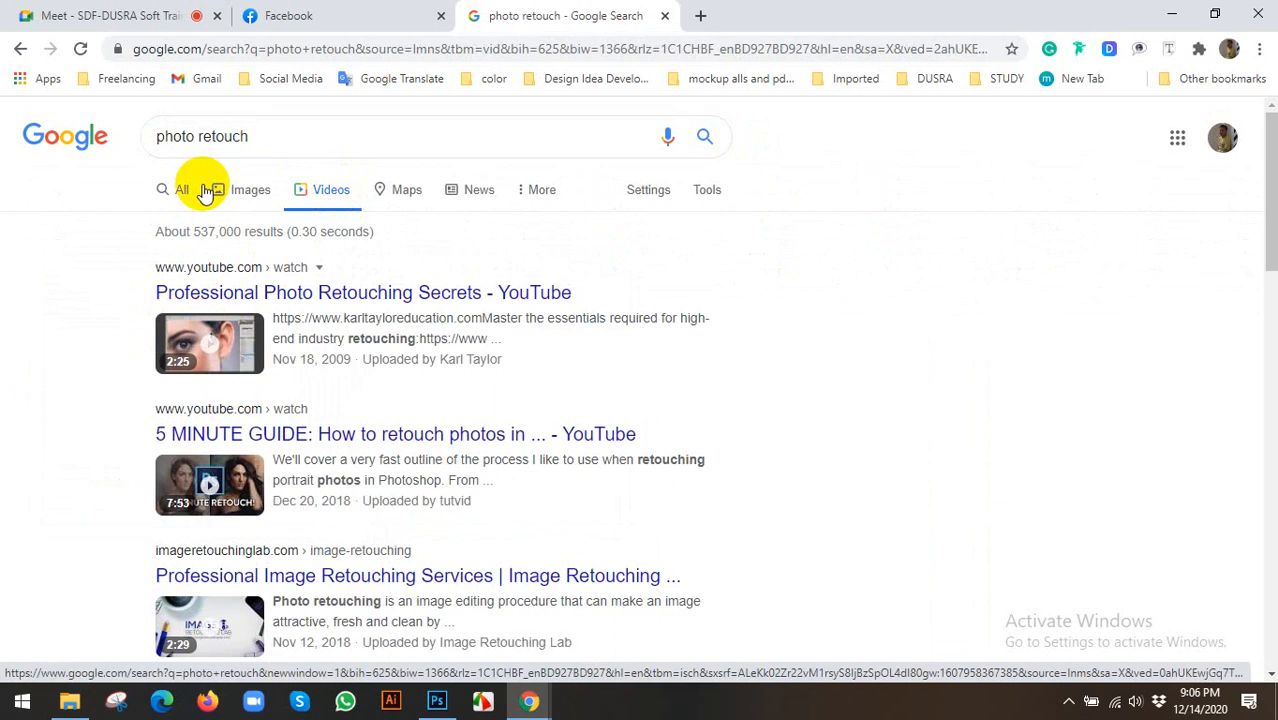
left_click(236, 199)
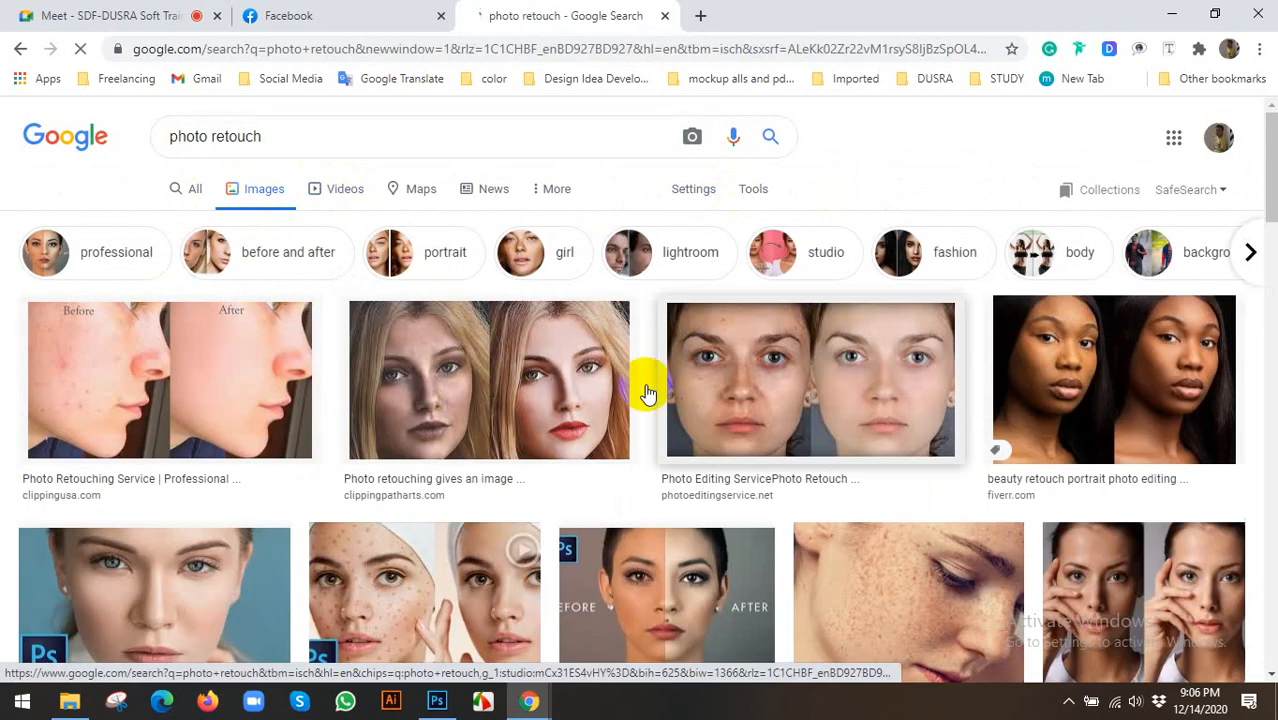
scroll(640, 395, "down", 3)
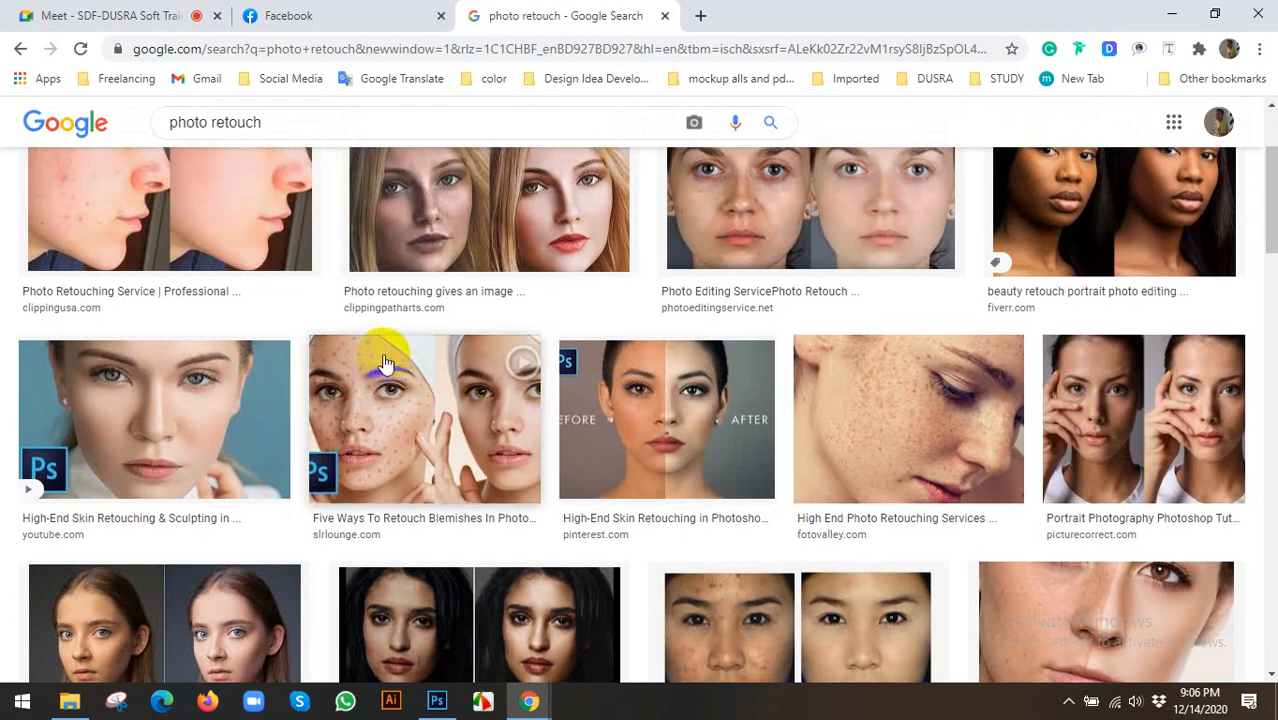
scroll(375, 364, "down", 4)
scroll(375, 355, "up", 3)
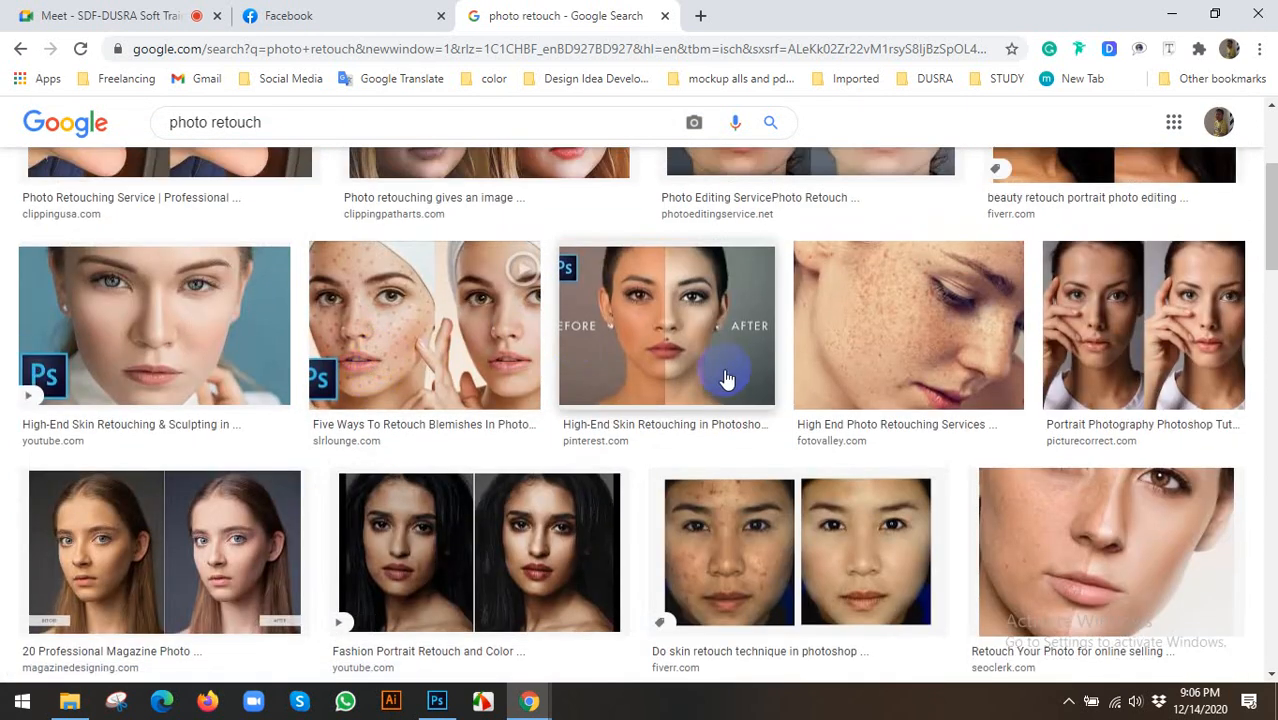
scroll(733, 380, "down", 3)
scroll(733, 383, "up", 3)
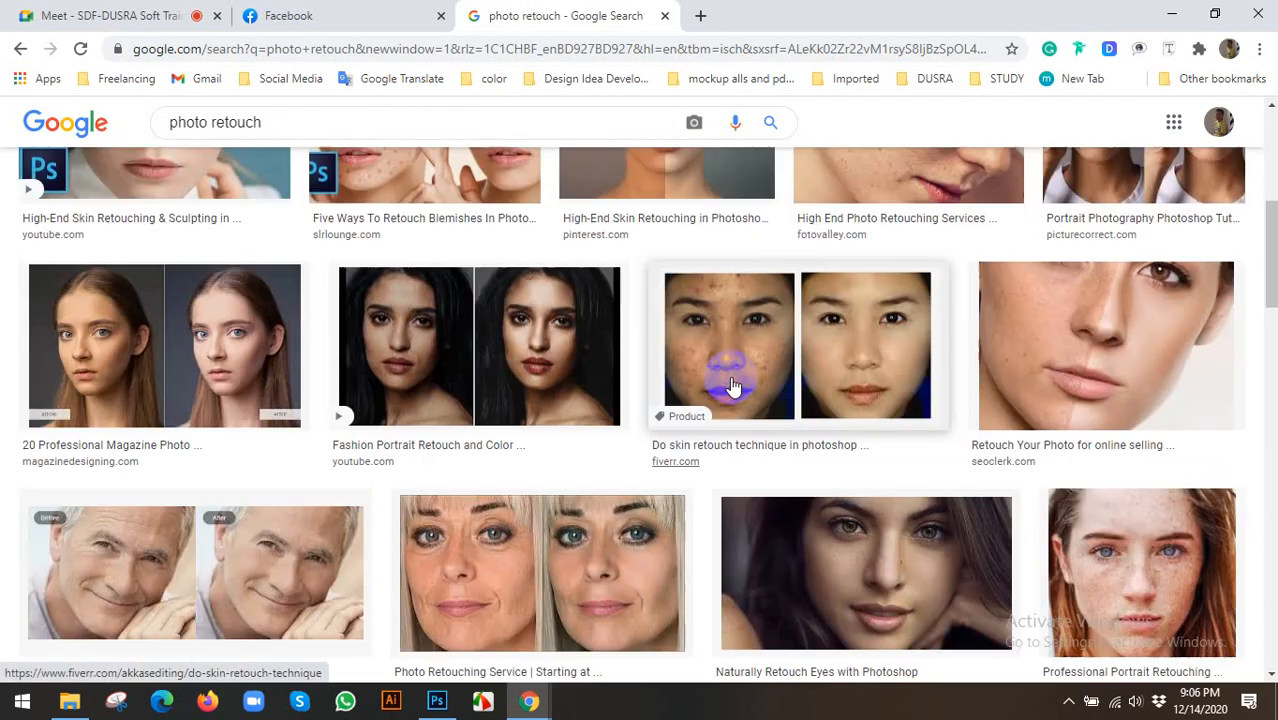
scroll(733, 386, "up", 3)
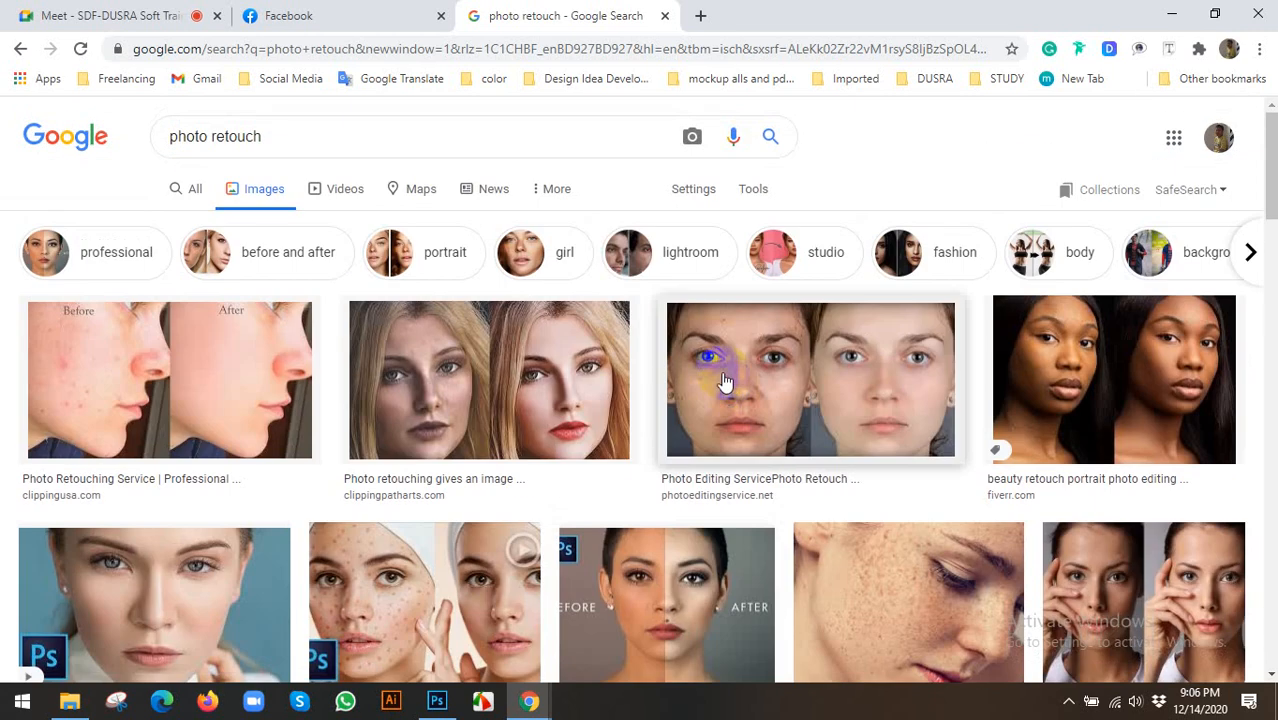
Step: Save the Clipping USA before-and-after skin image to the Desktop as "photo retouch" in JPEG format
left_click(185, 381)
right_click(827, 342)
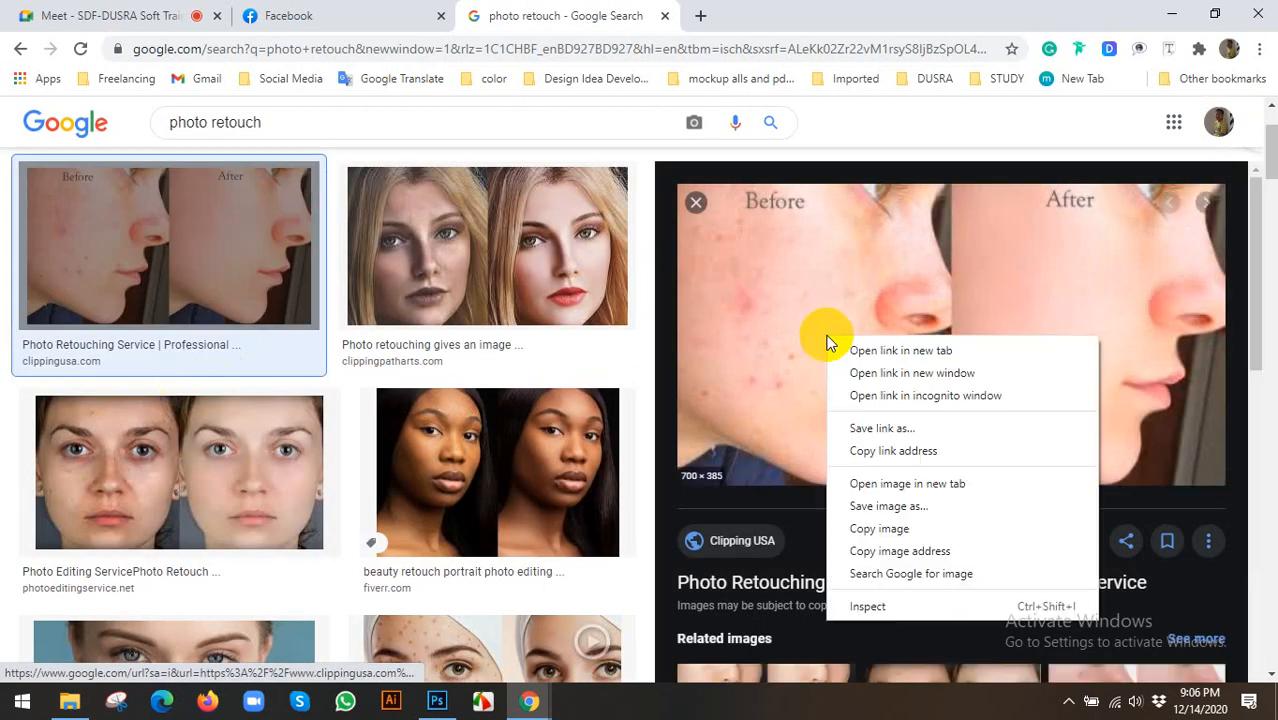
left_click(870, 507)
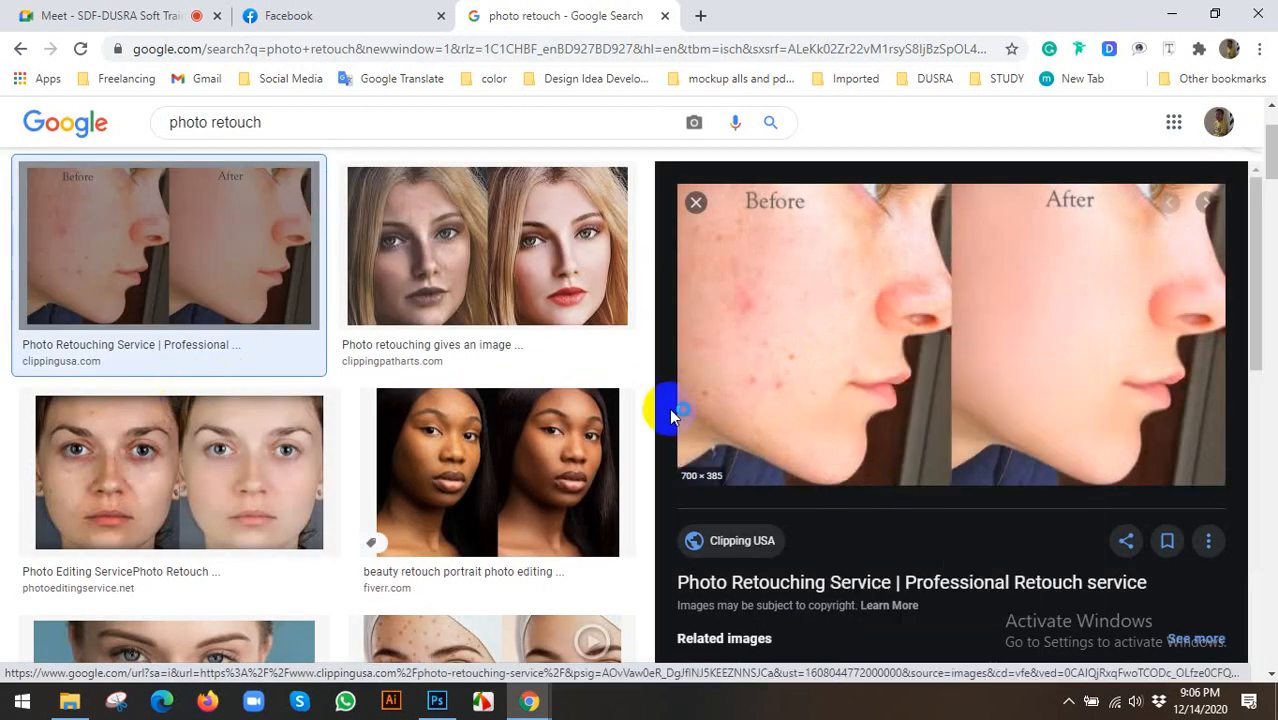
left_click(125, 162)
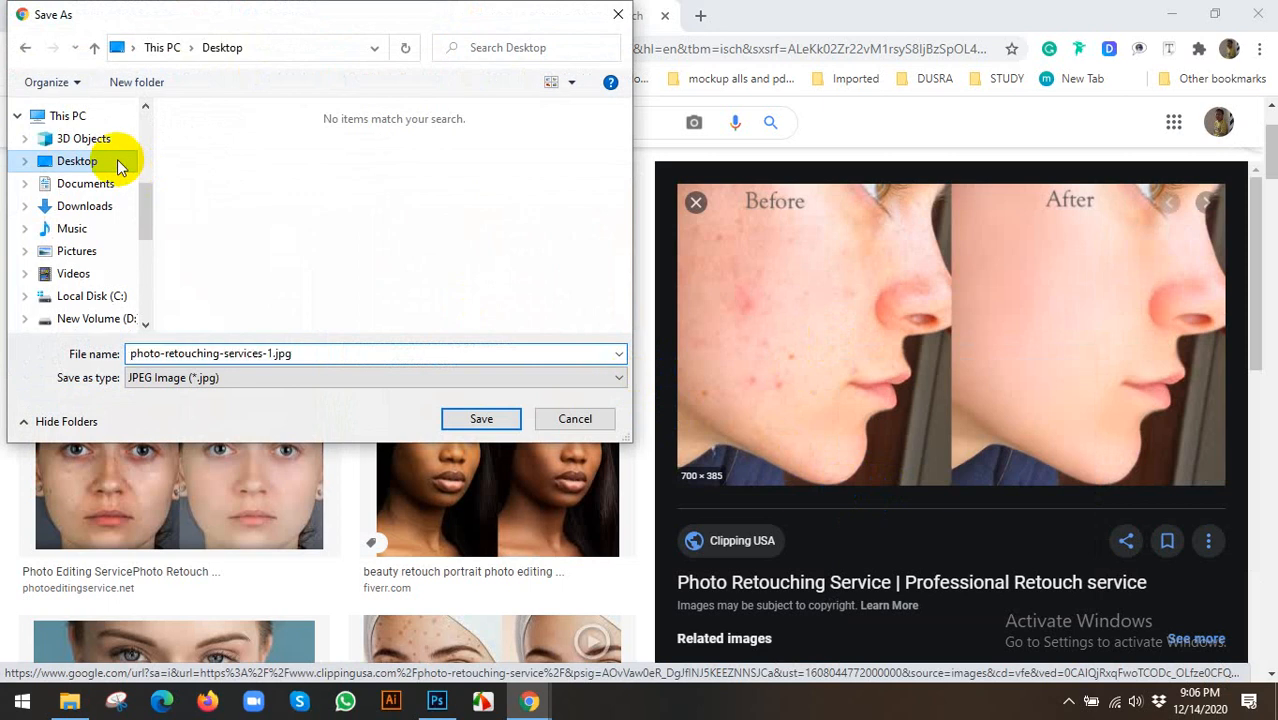
left_click(386, 358)
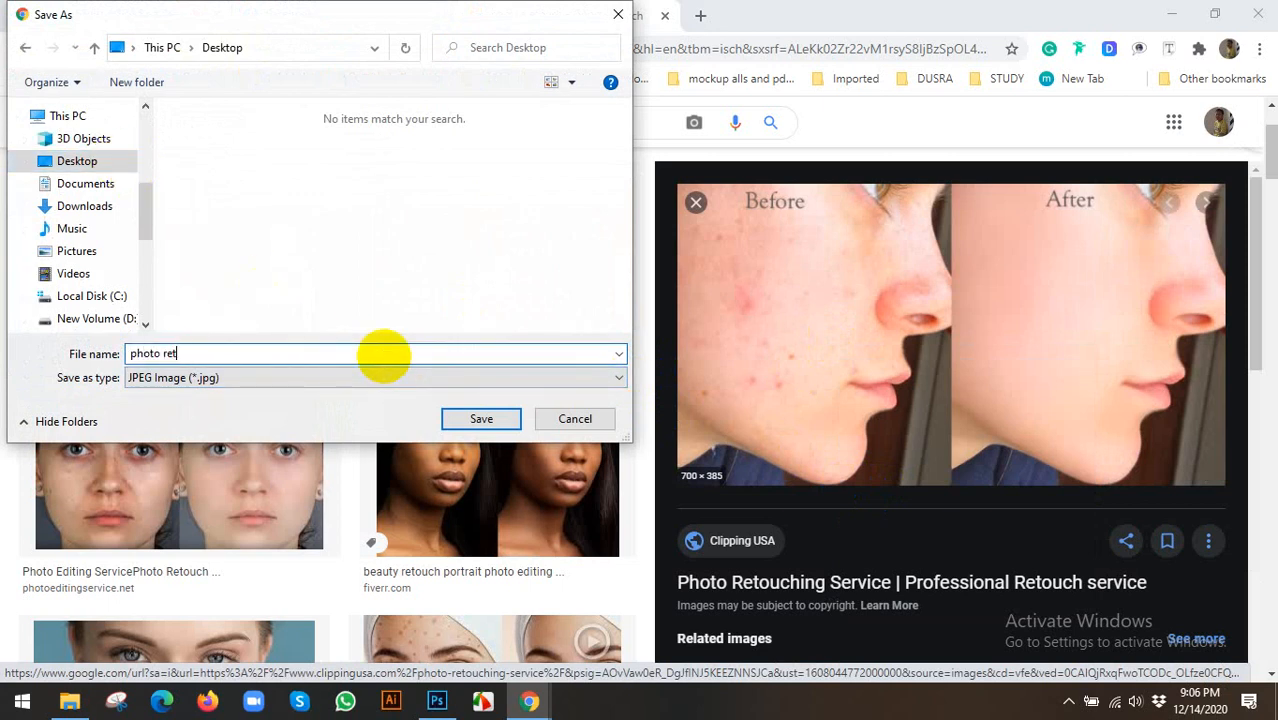
key("Return")
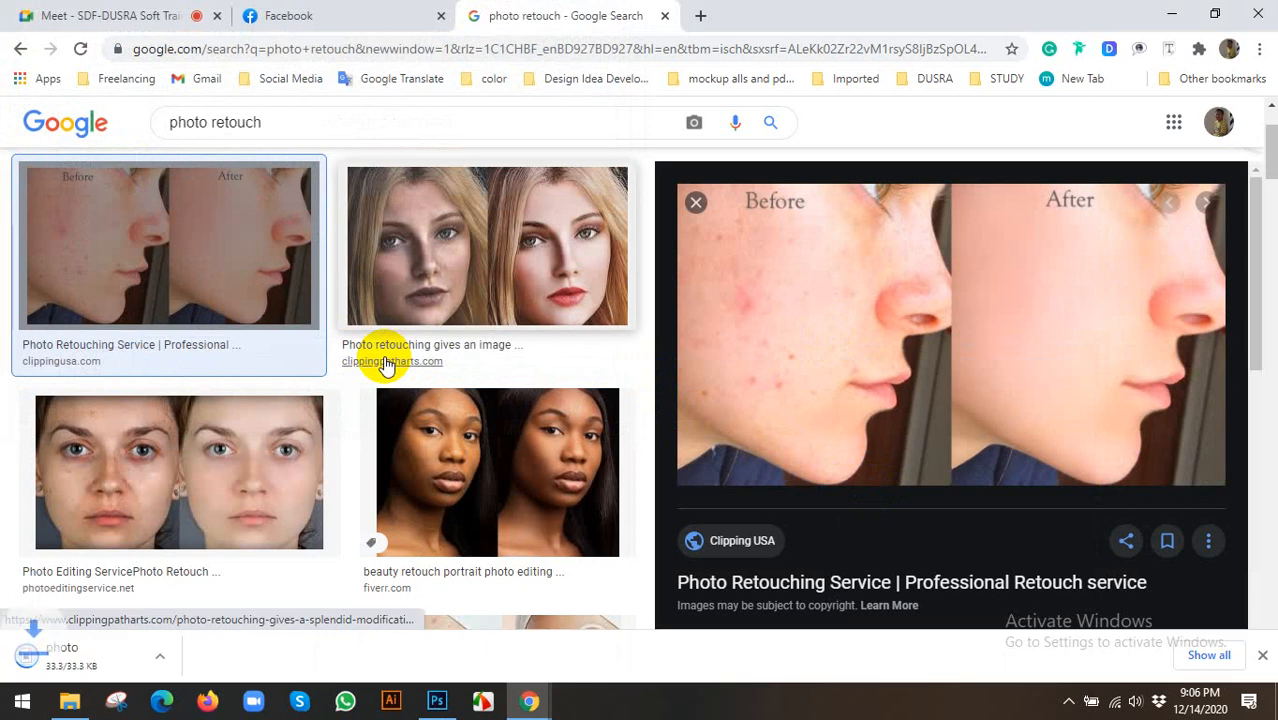
Step: Switch to Photoshop and view the group of healing and red-eye retouching tools, leaving the Move tool active
left_click(436, 700)
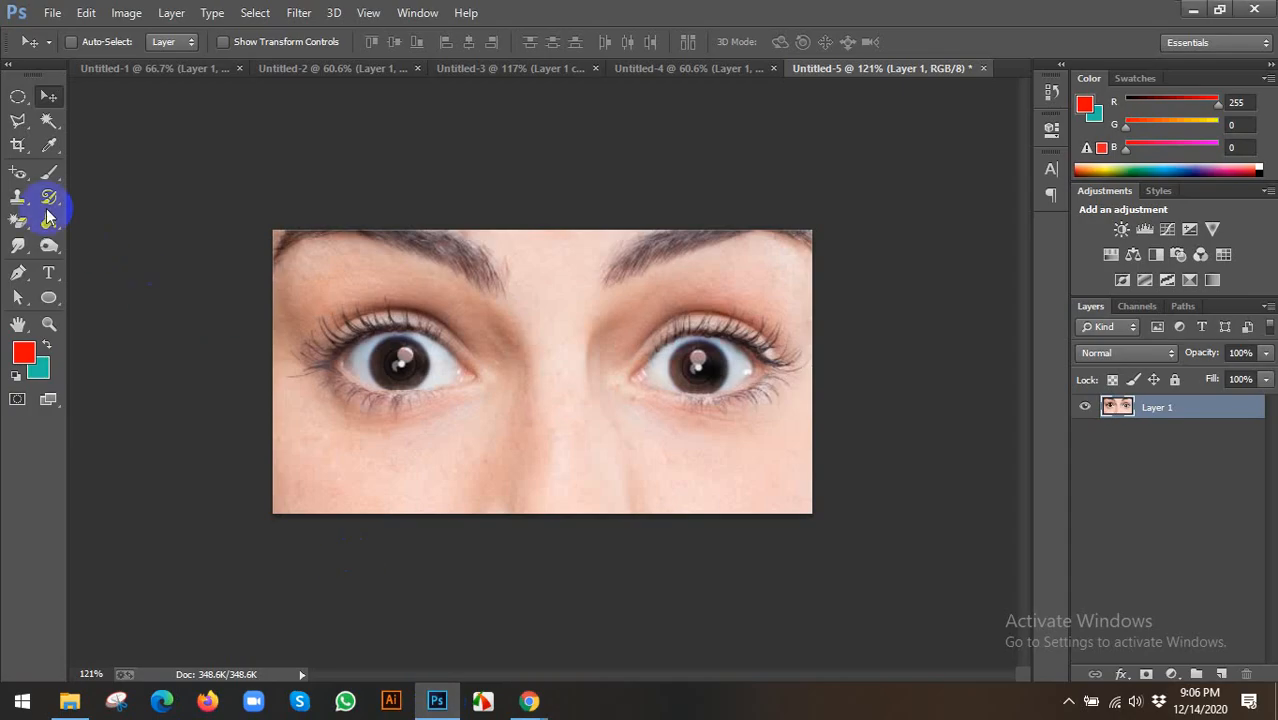
left_click(19, 176)
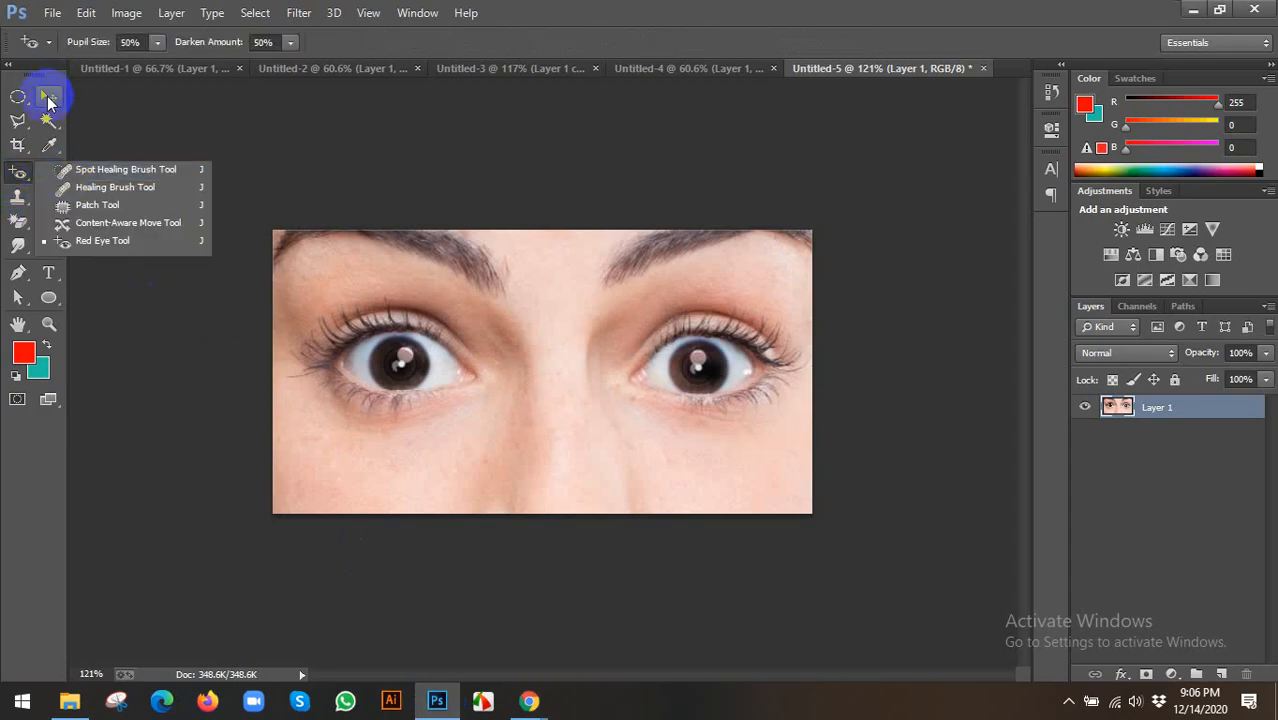
left_click(48, 98)
Step: Switch to Chrome and search Google Images for "jewelry retouch"
mouse_move(529, 700)
left_click(400, 600)
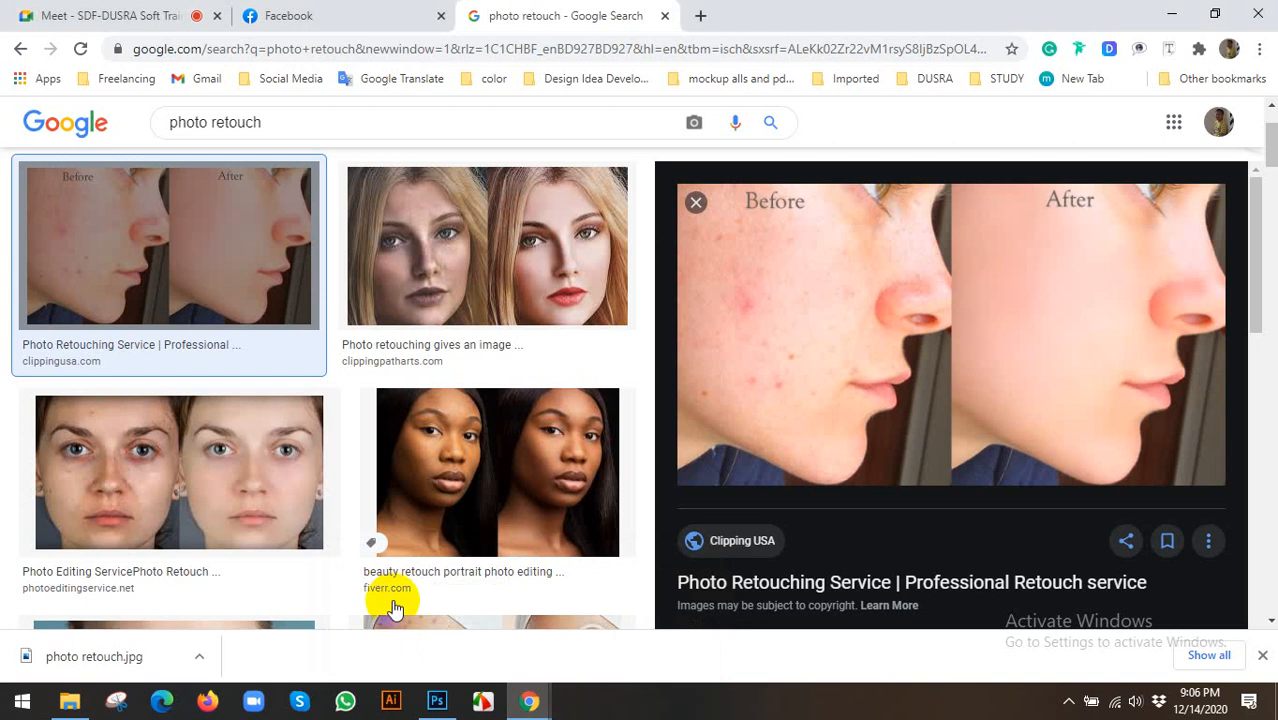
scroll(398, 447, "up", 1)
left_click_drag(320, 134, 72, 137)
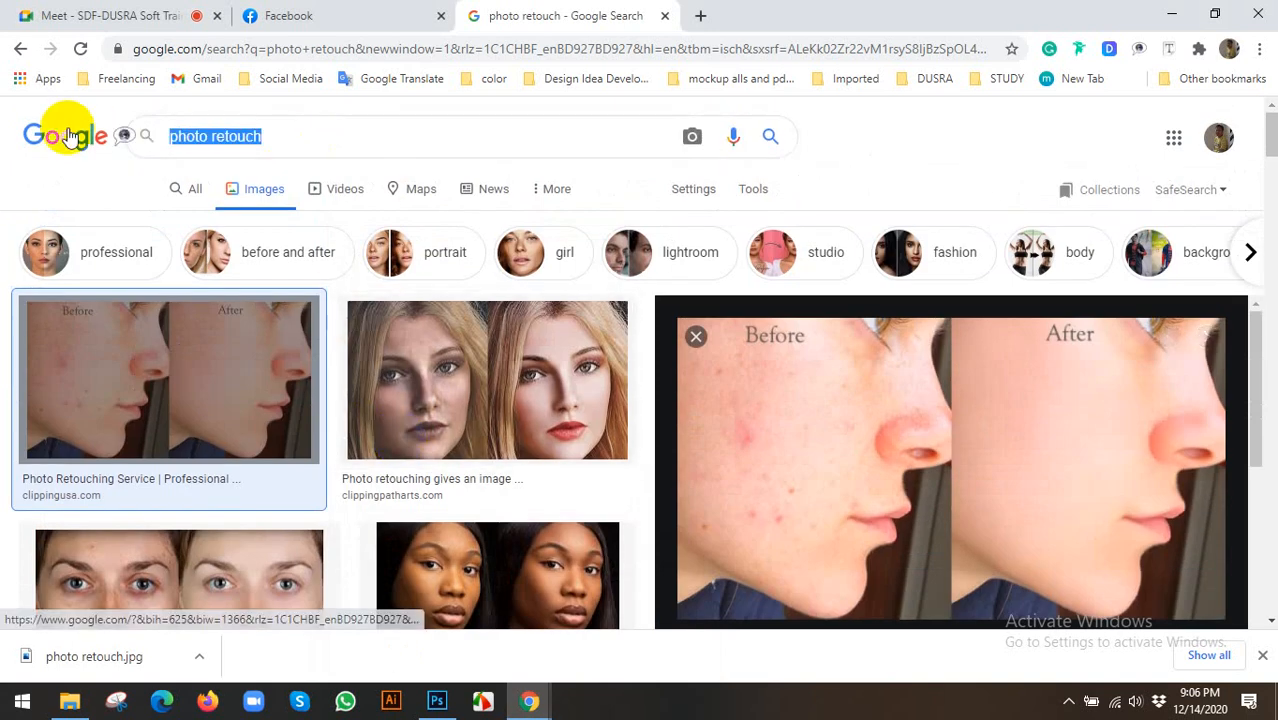
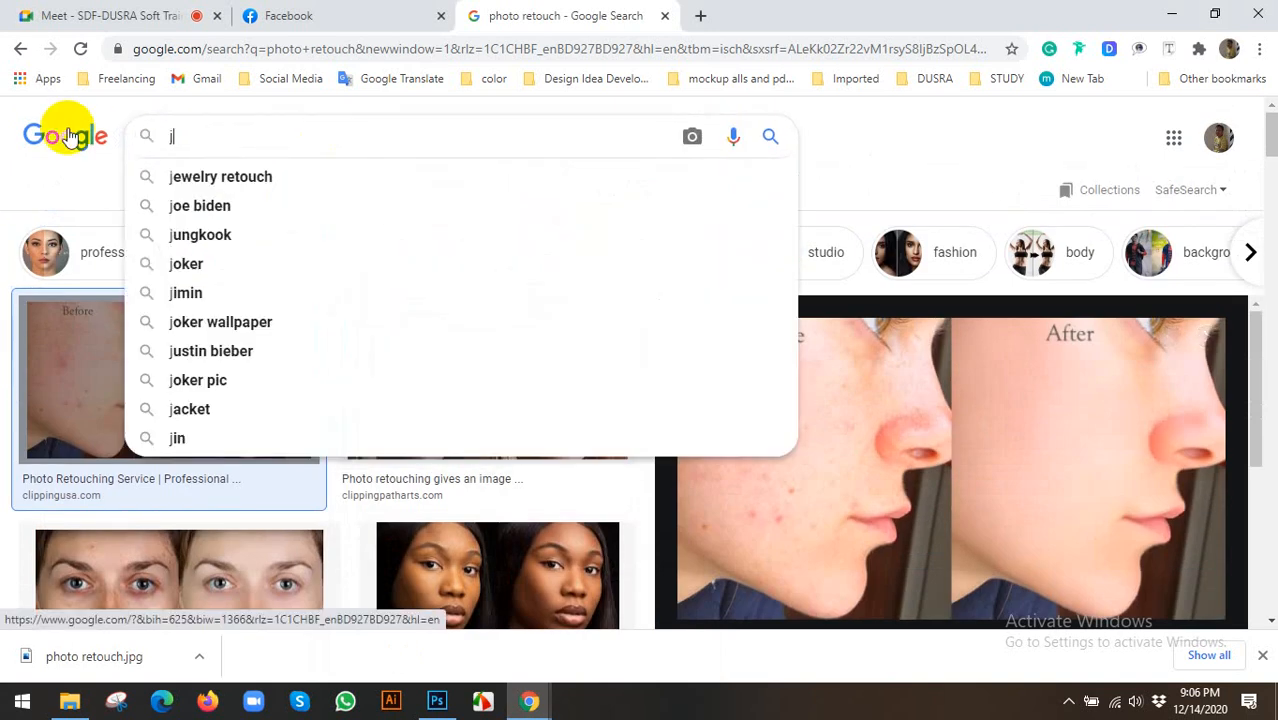
type("j")
left_click(185, 175)
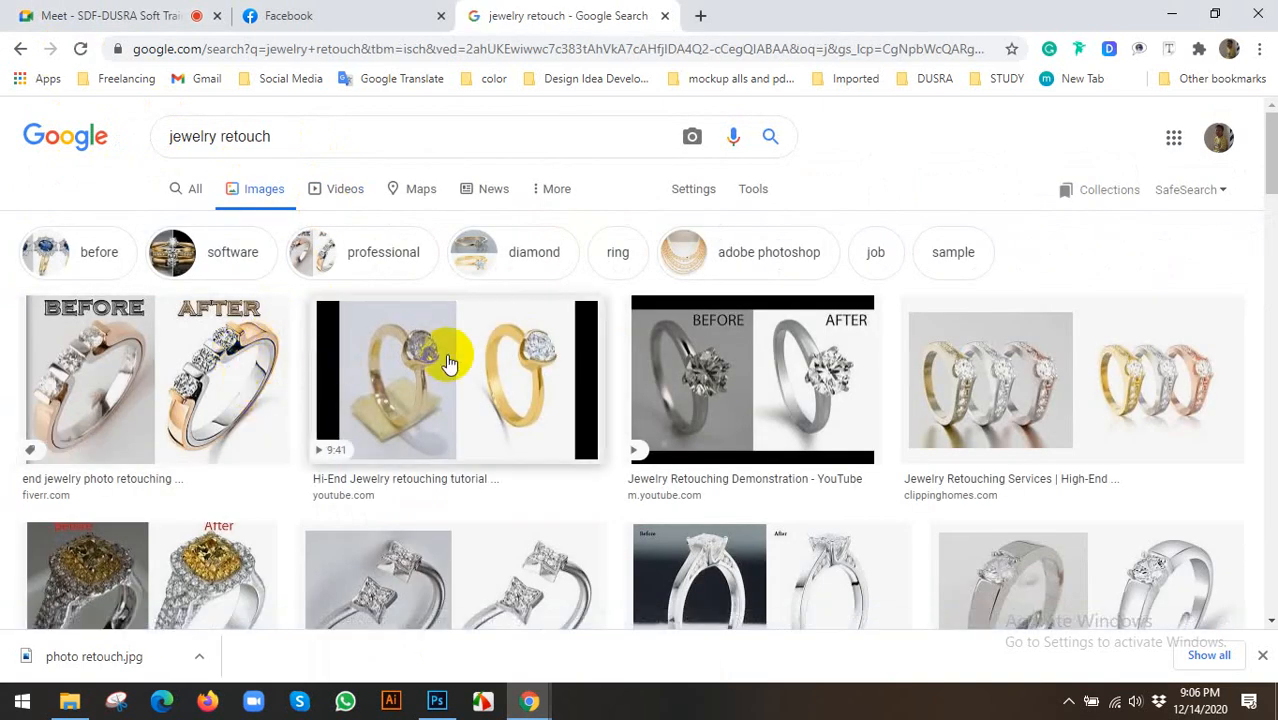
Step: Examine before-and-after ring retouching examples from YouTube, Pinterest and Clipping Partner India, including their related images
left_click(678, 384)
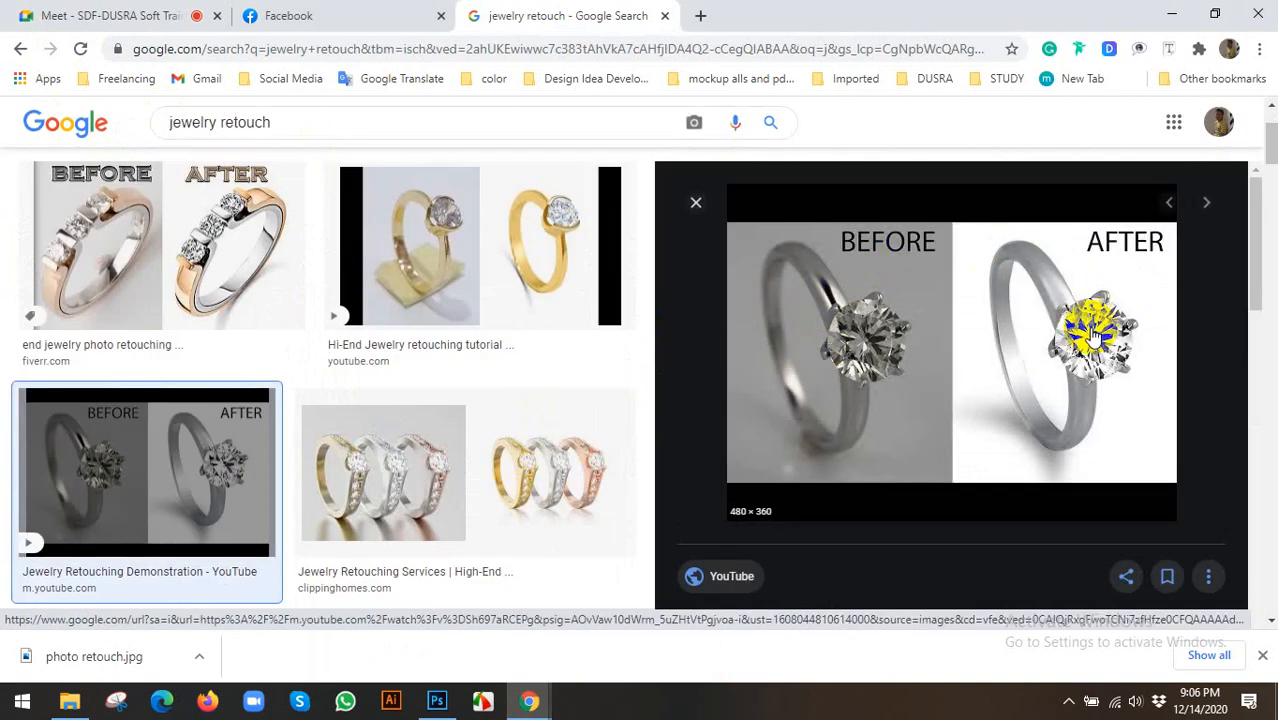
scroll(1093, 336, "down", 5)
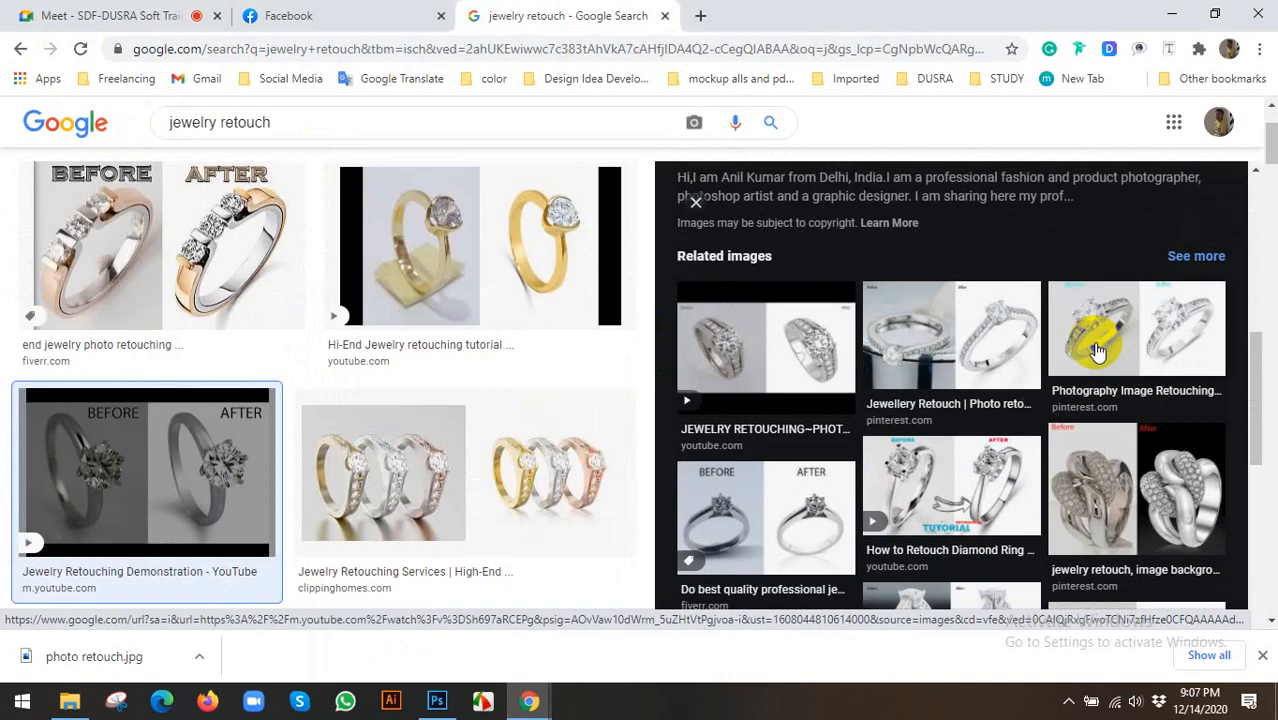
left_click(1100, 345)
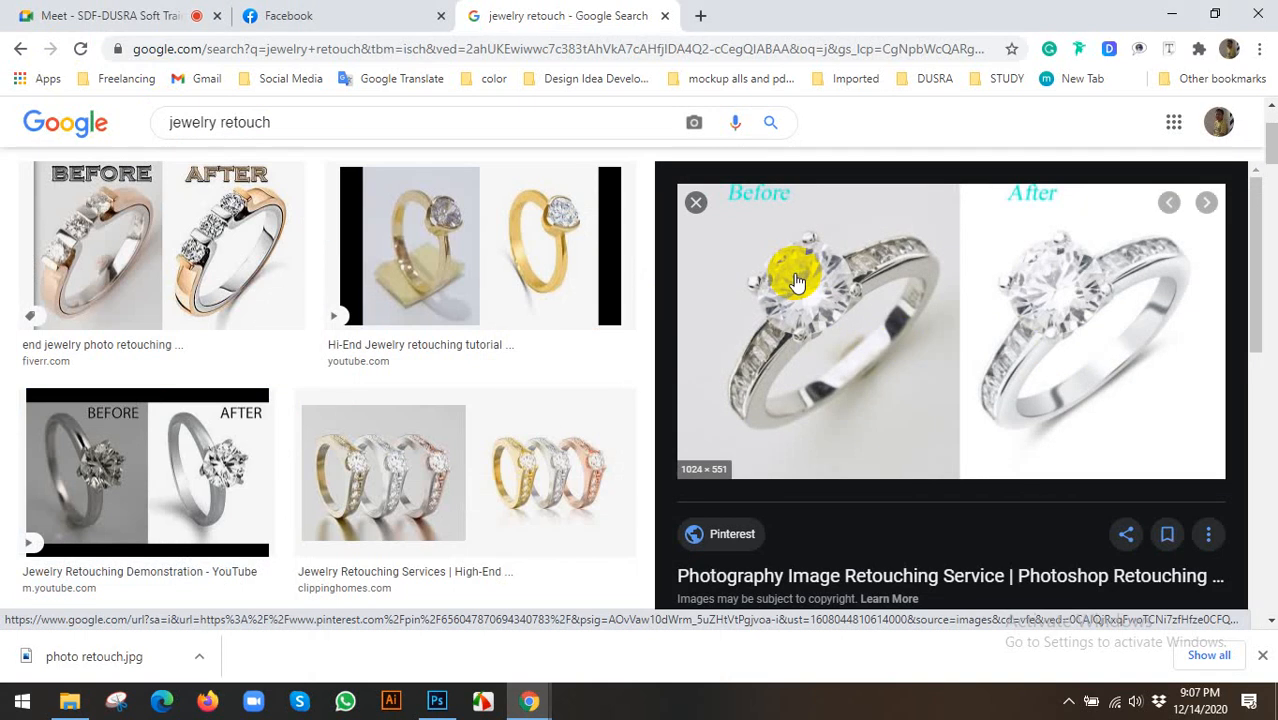
scroll(1084, 275, "down", 5)
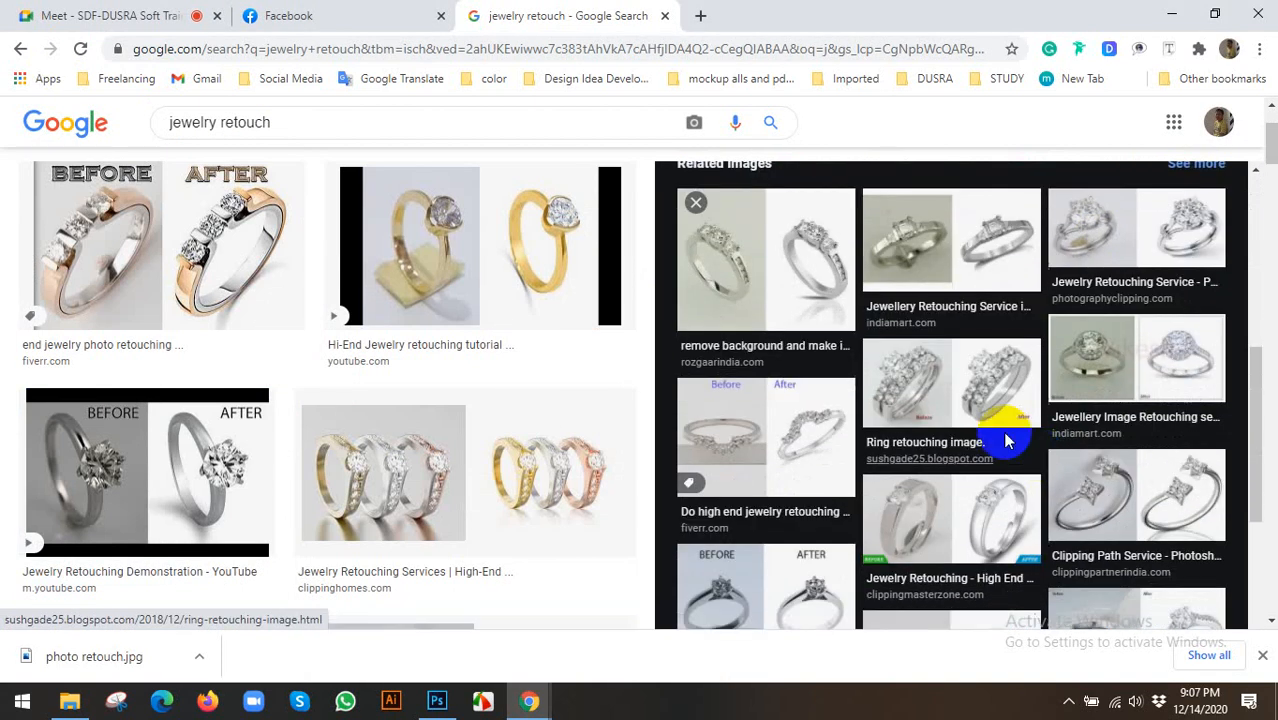
scroll(850, 420, "down", 2)
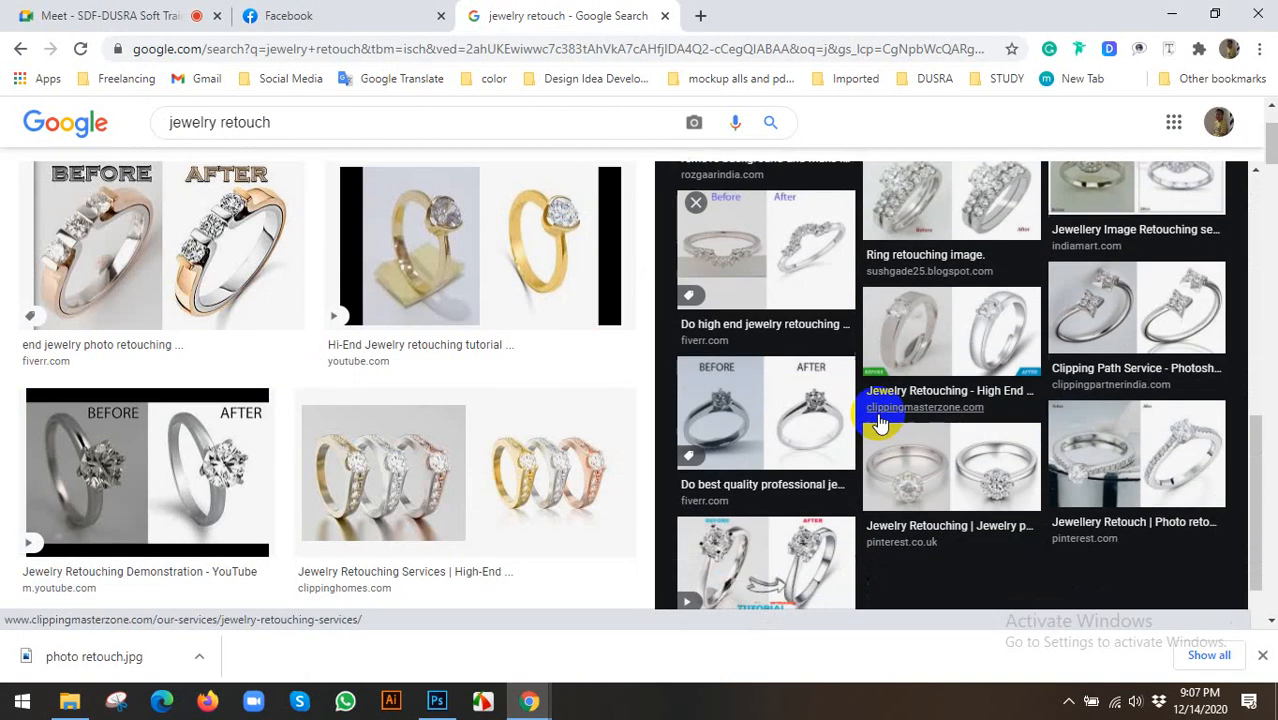
left_click(1090, 310)
scroll(843, 398, "down", 1)
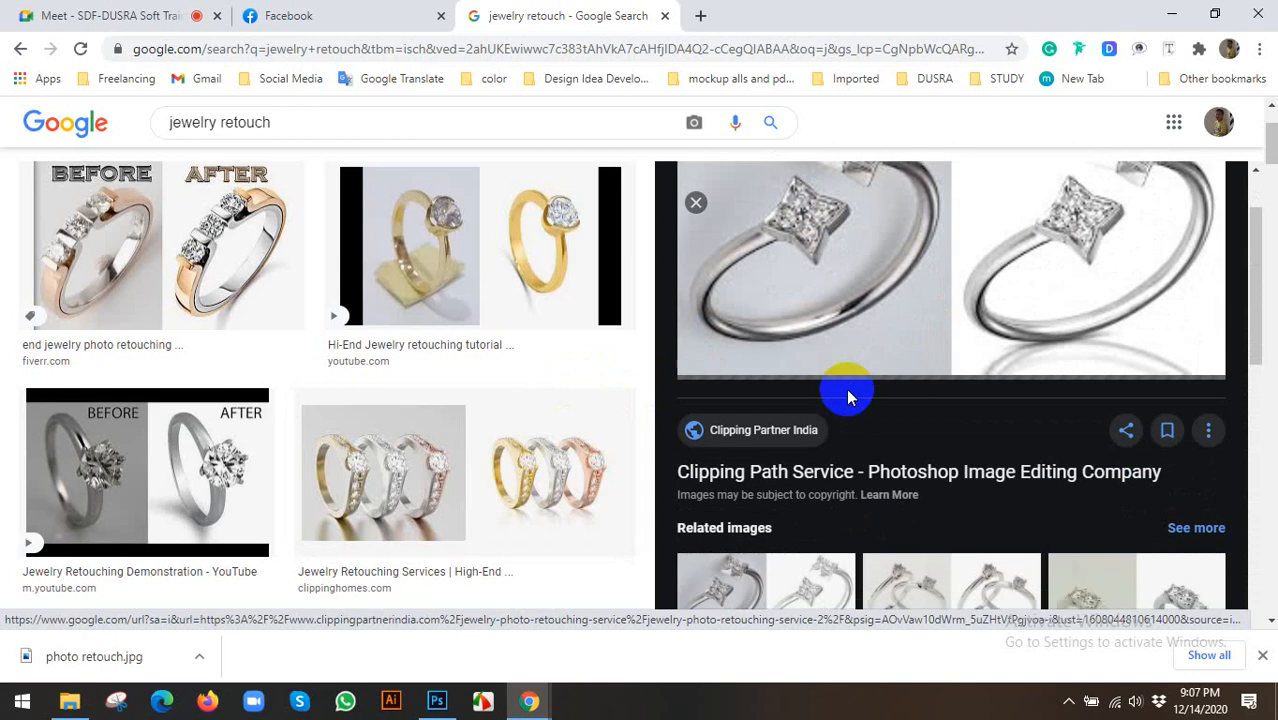
scroll(242, 300, "up", 2)
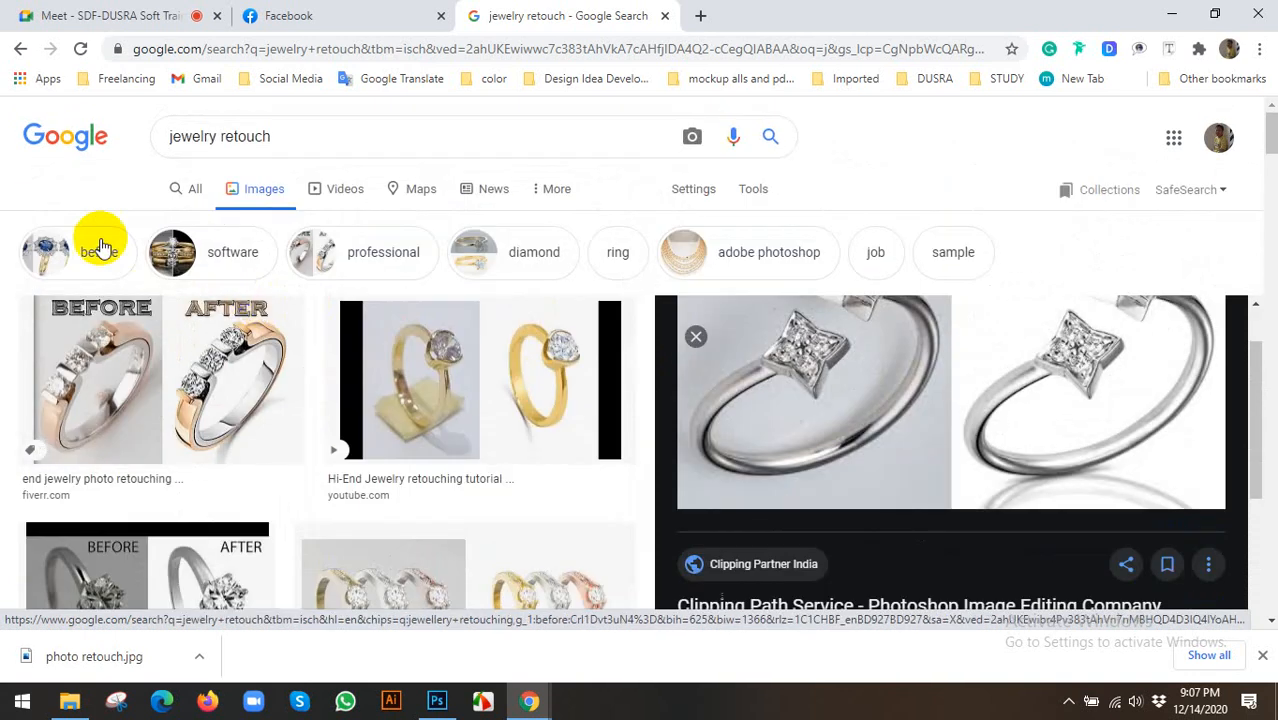
Step: Review the video and general web results for "jewelry retouch", and return to the full image results
left_click(322, 203)
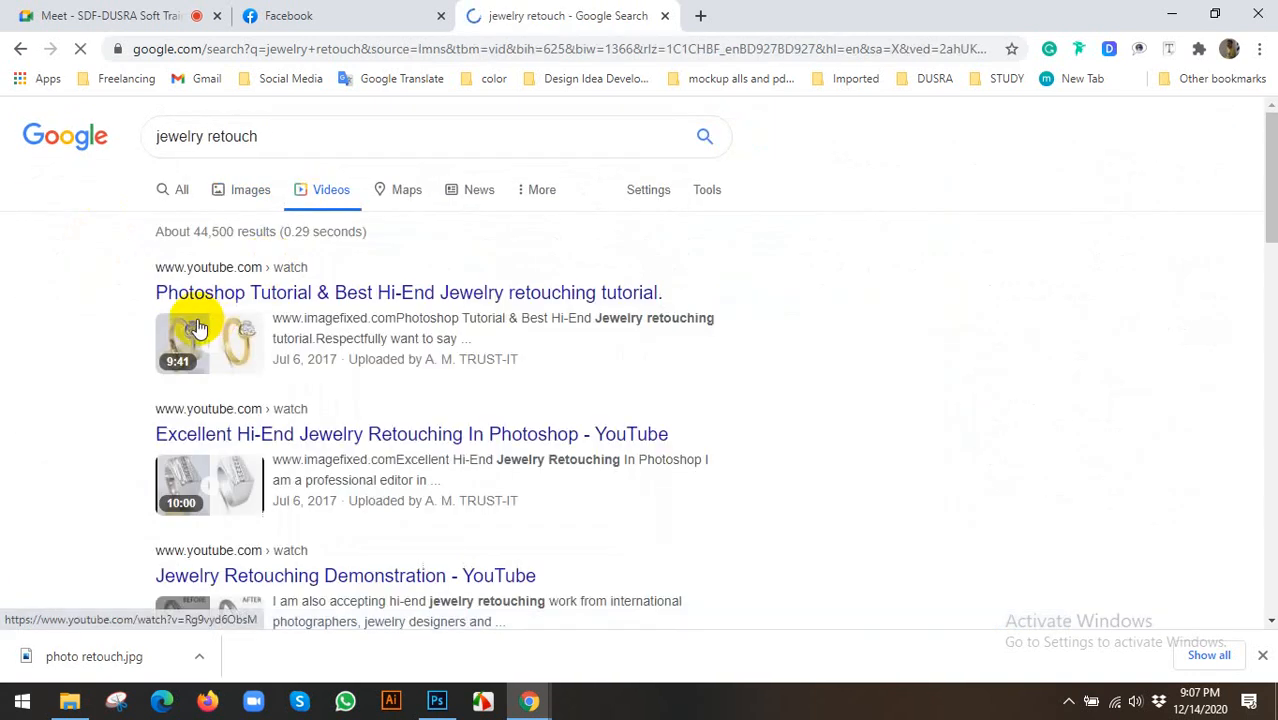
scroll(225, 475, "down", 3)
scroll(251, 465, "up", 3)
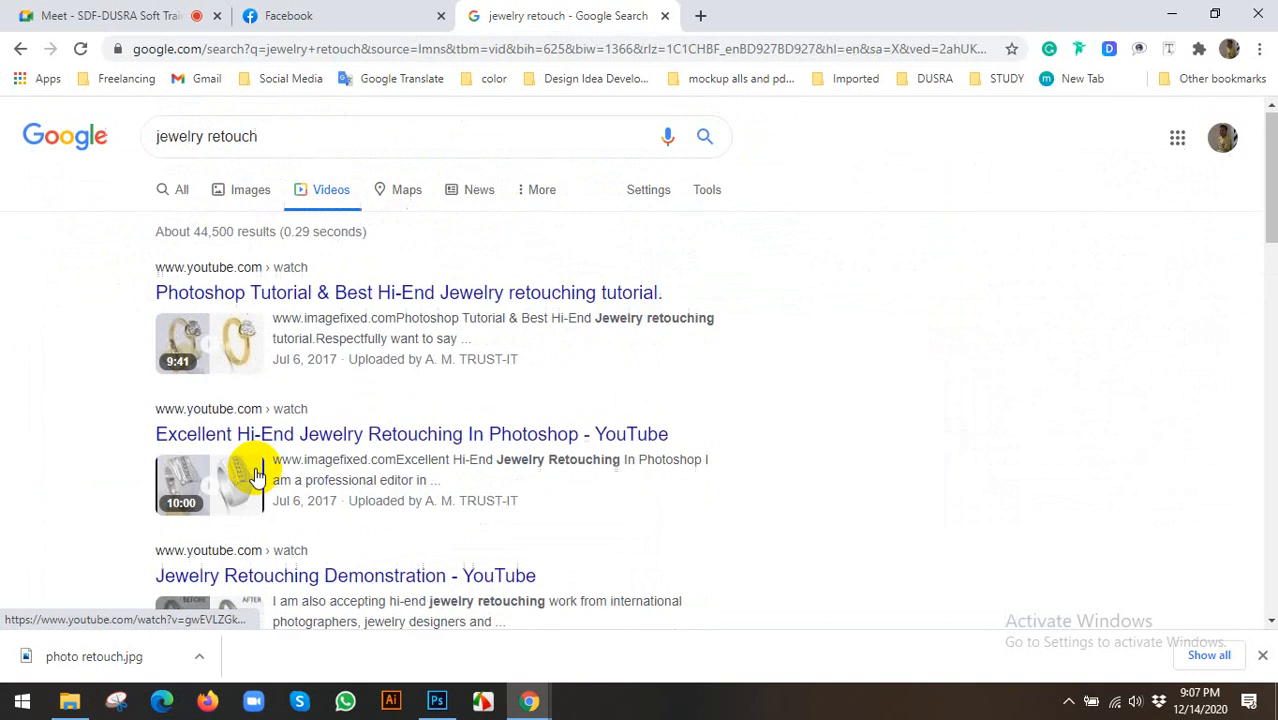
left_click(184, 191)
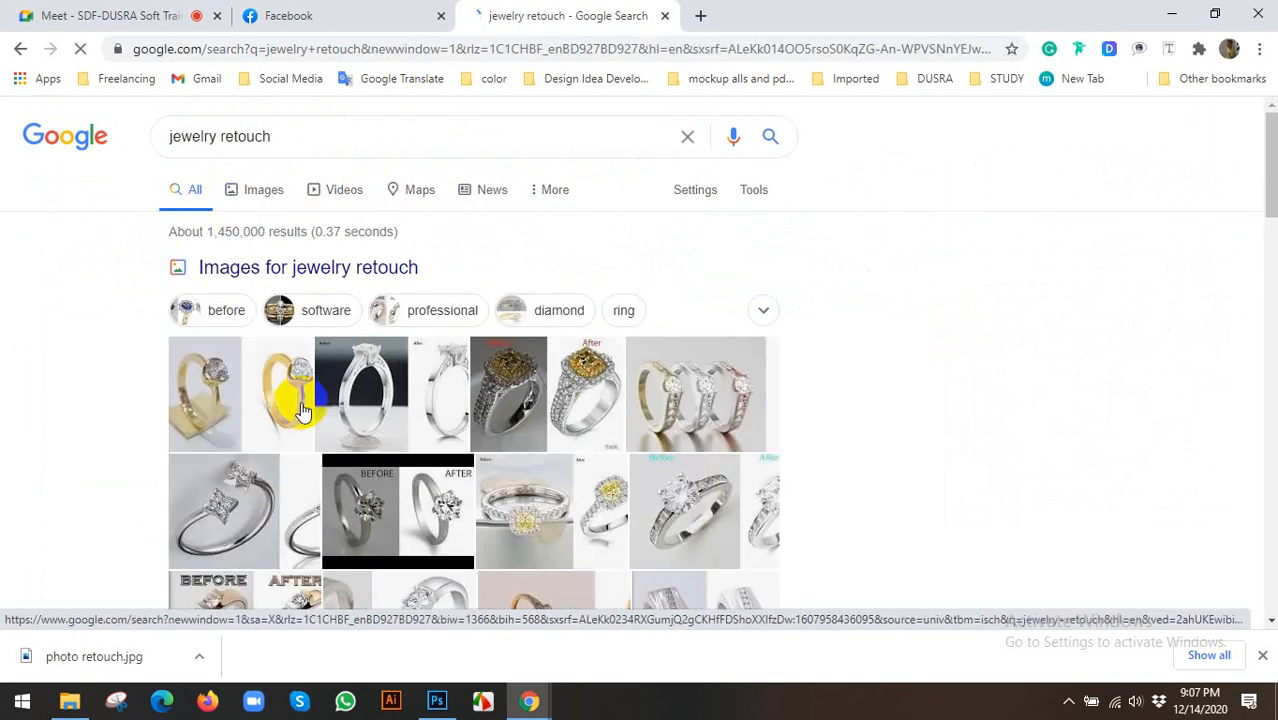
left_click(1262, 655)
scroll(418, 490, "down", 1)
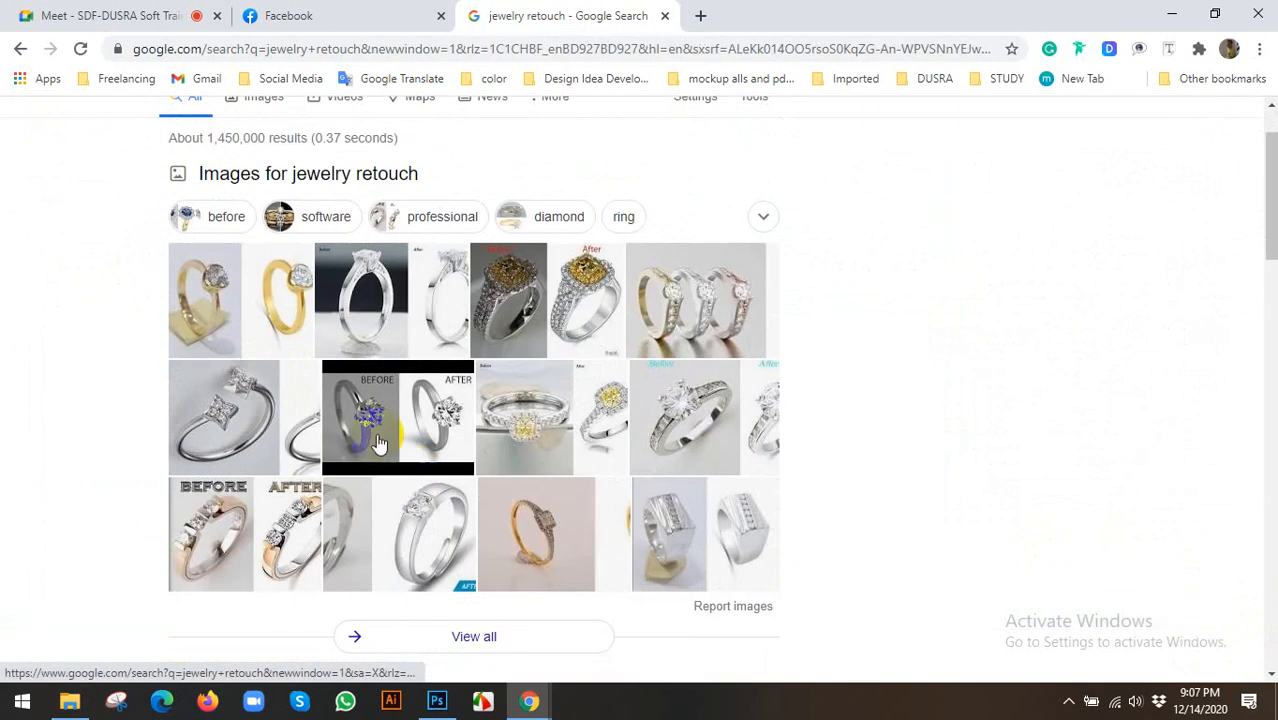
scroll(378, 443, "down", 3)
left_click(458, 358)
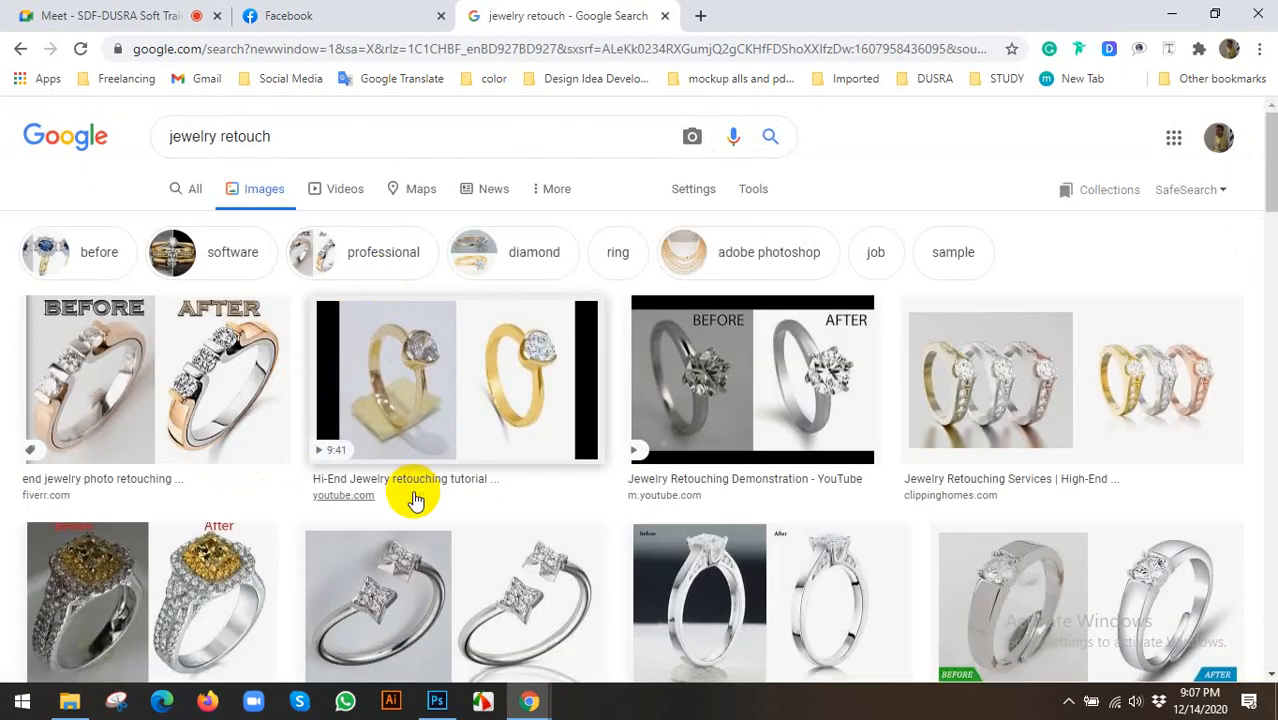
Step: Switch to Photoshop and view the Clone Stamp and Brush tool groups, leaving the Move tool active
left_click(437, 703)
left_click(50, 220)
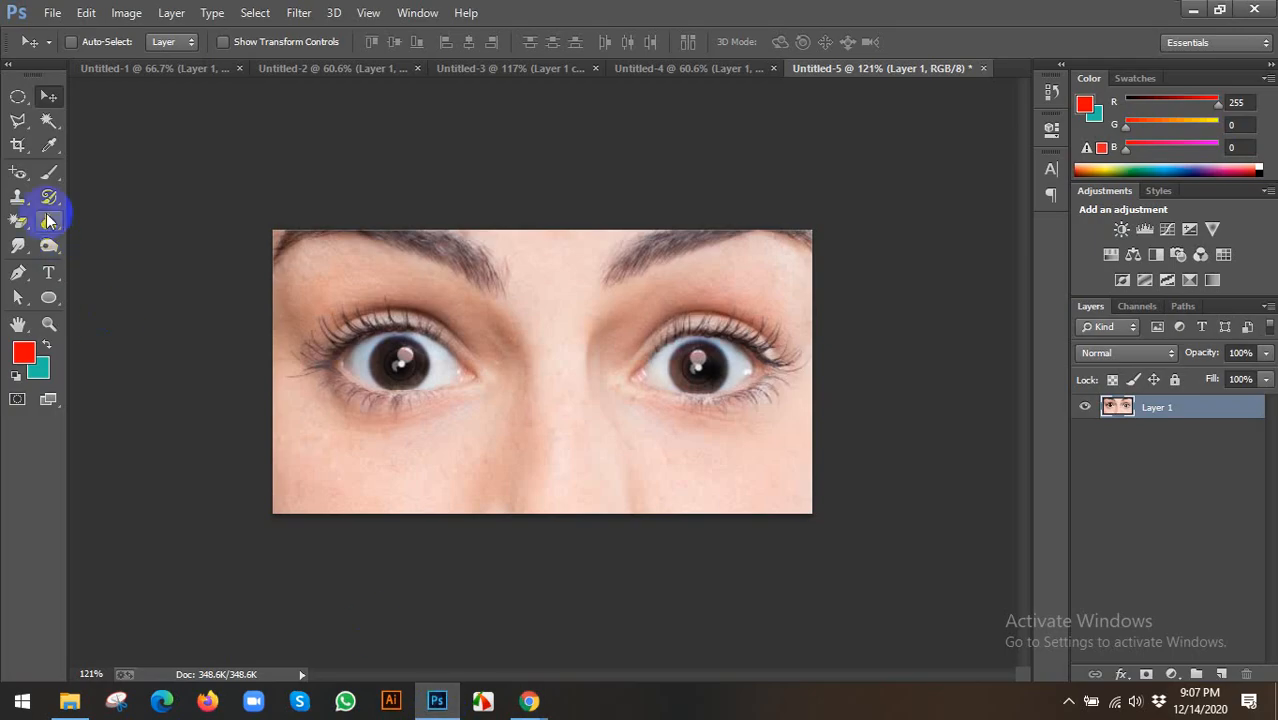
left_click_drag(13, 210, 56, 222)
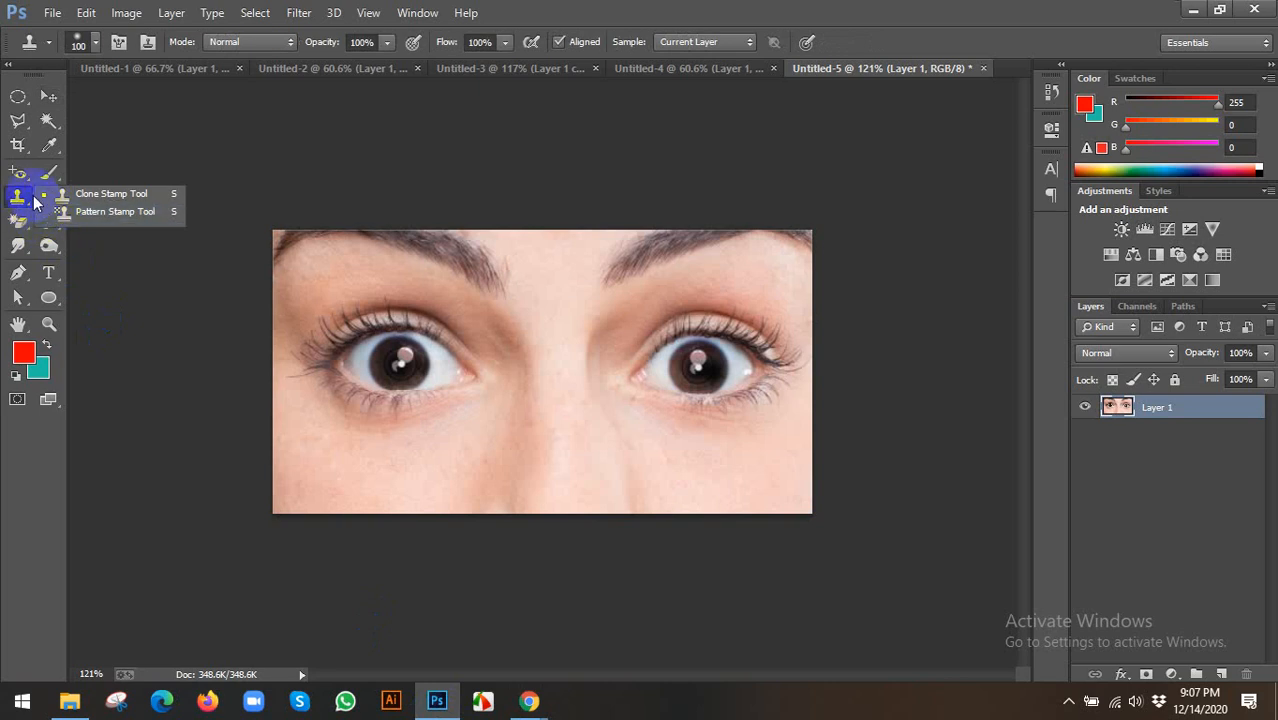
left_click_drag(16, 176, 48, 170)
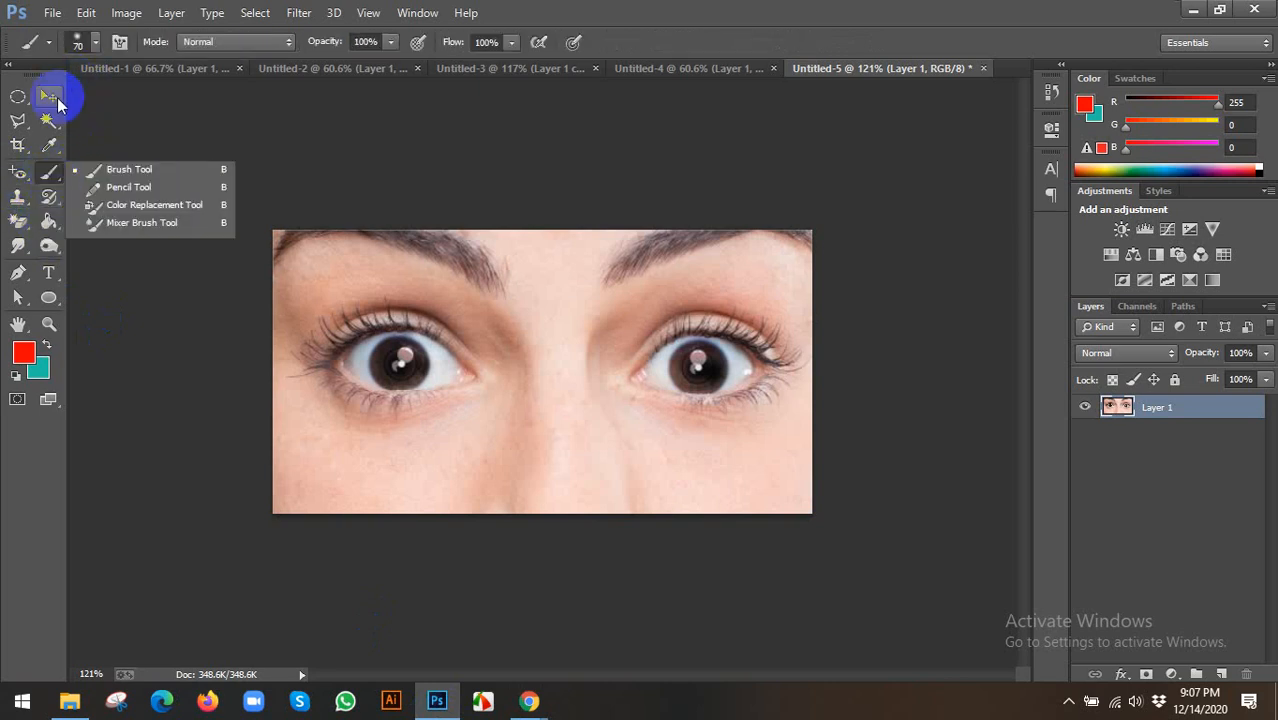
left_click(52, 96)
Step: Switch to Chrome, browse the "jewelry retouch" images and open the Fiverr before-and-after ring example
left_click(410, 625)
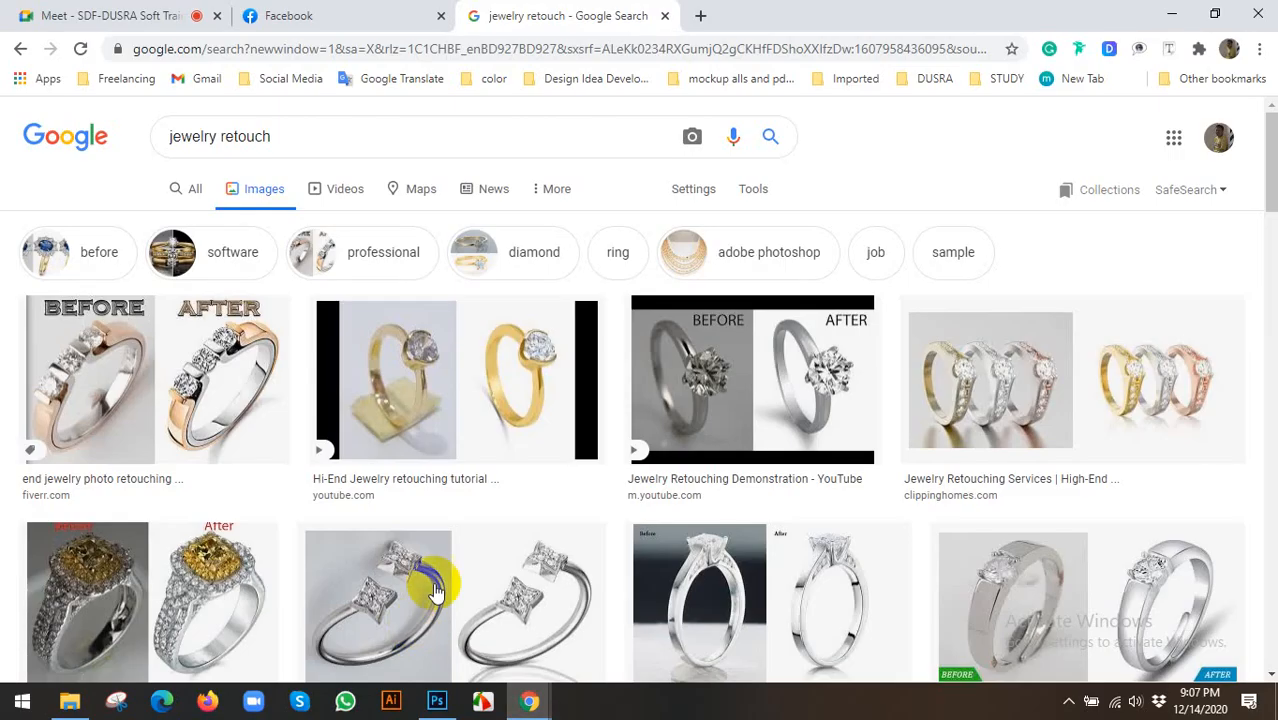
scroll(448, 262, "down", 3)
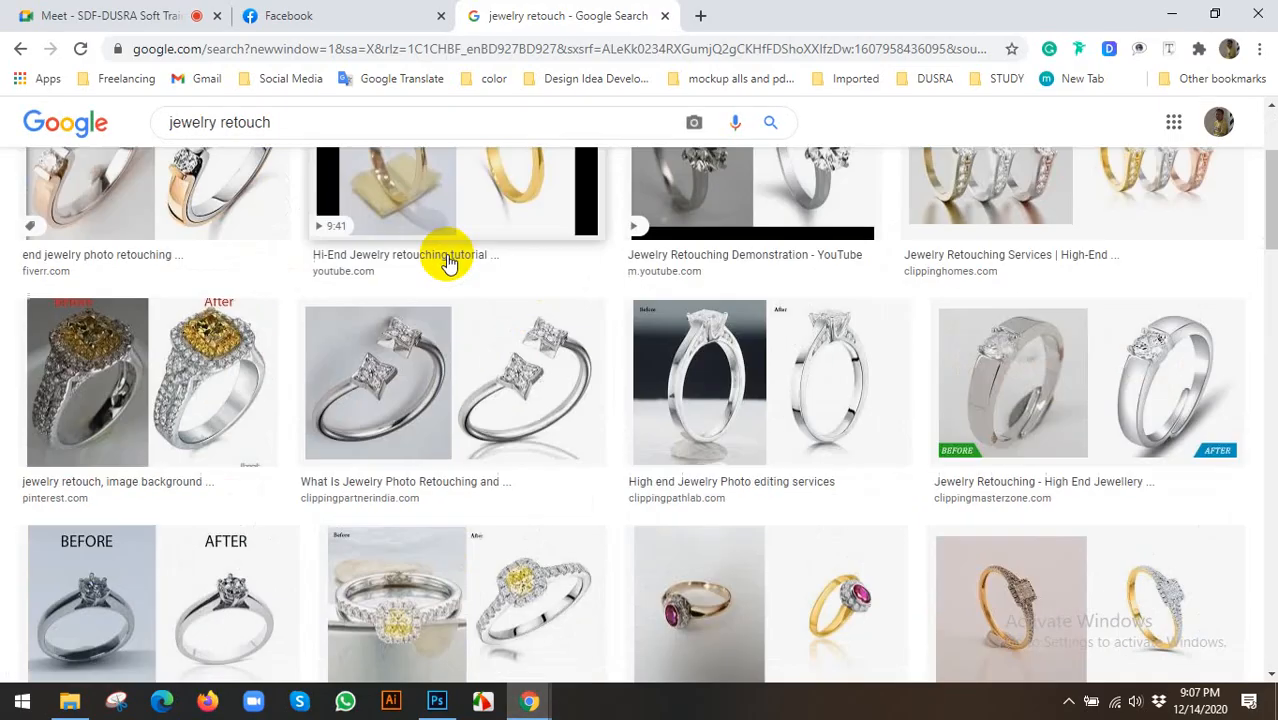
scroll(424, 422, "up", 3)
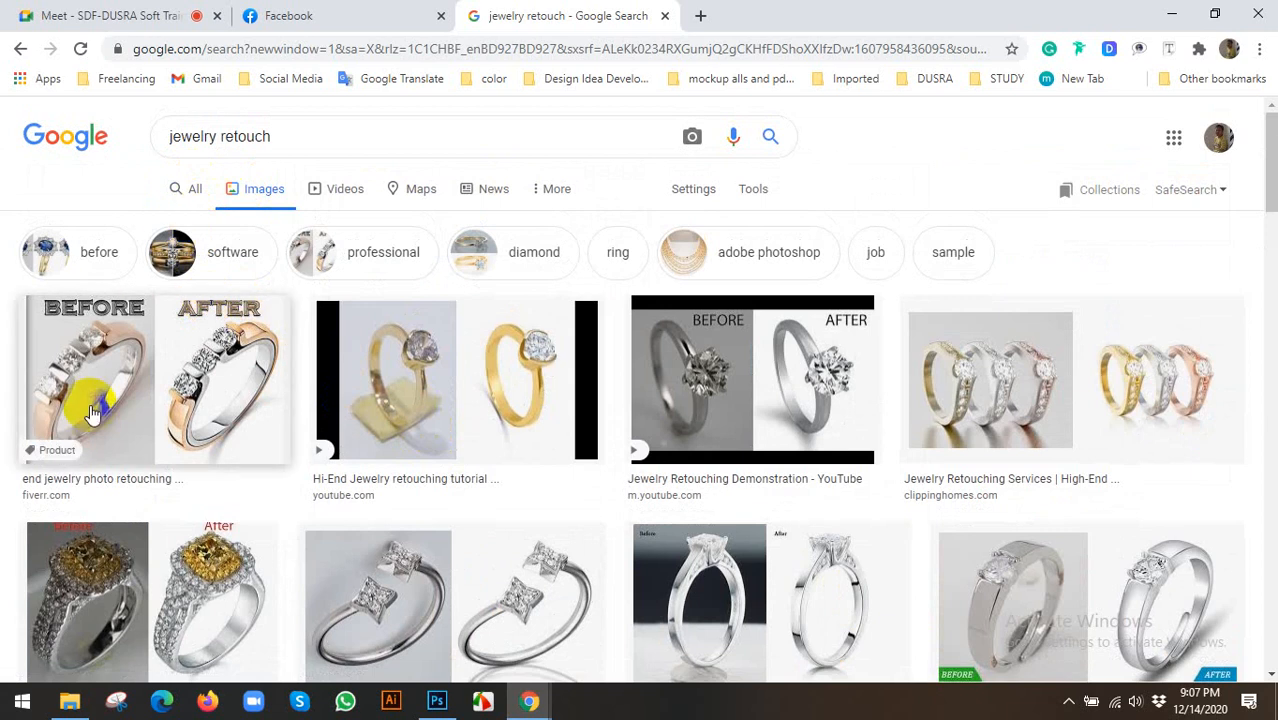
left_click(186, 355)
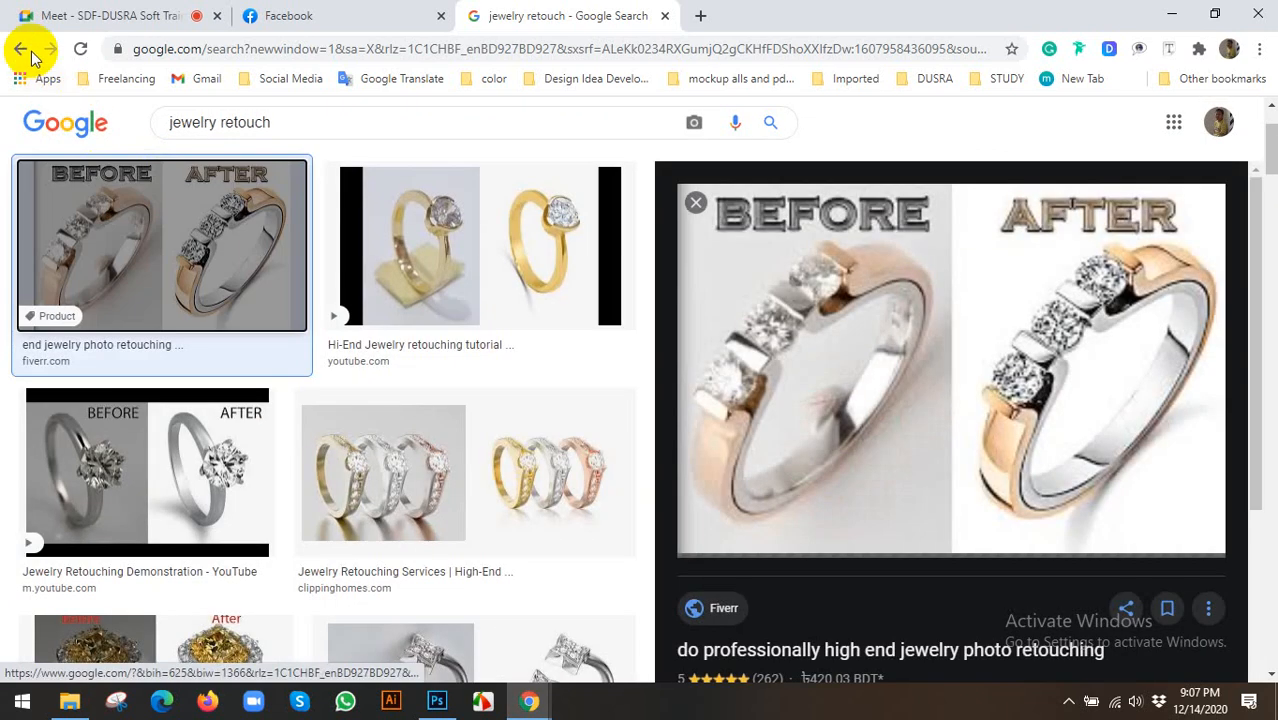
Step: Return to the earlier "photo retouch" image results and open the Clipping USA before-and-after skin example
left_click(22, 50)
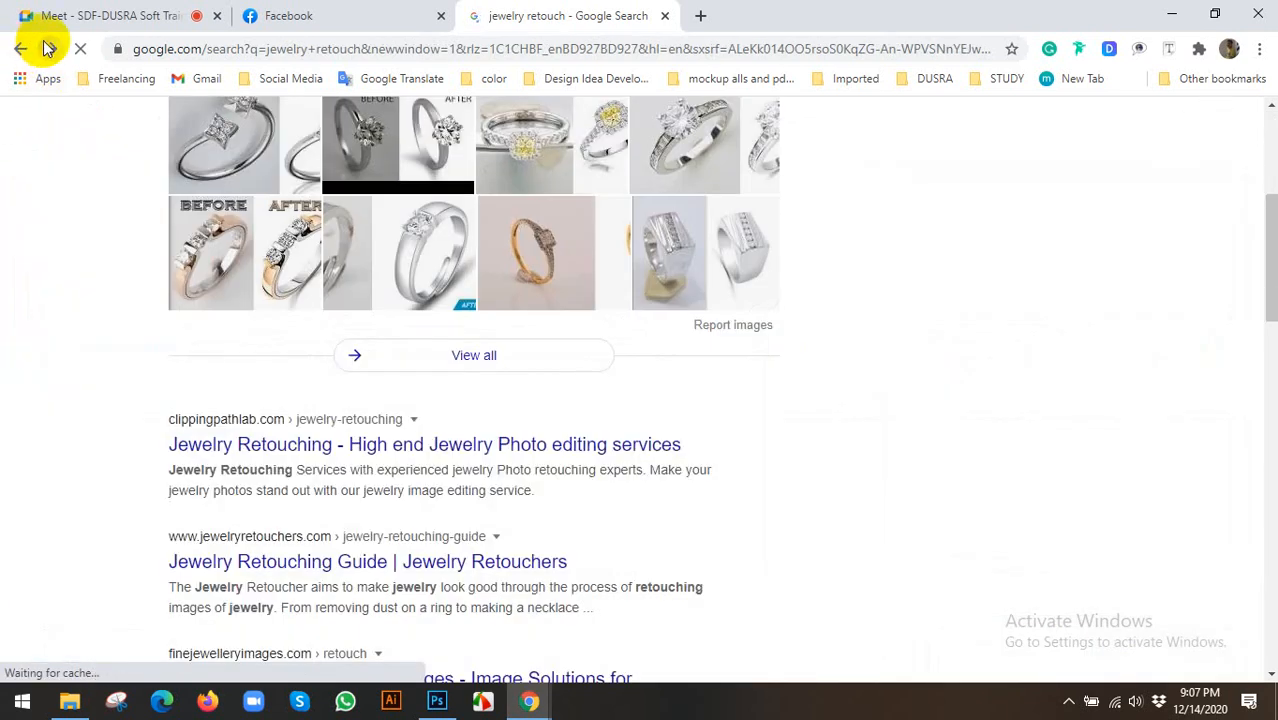
left_click(22, 50)
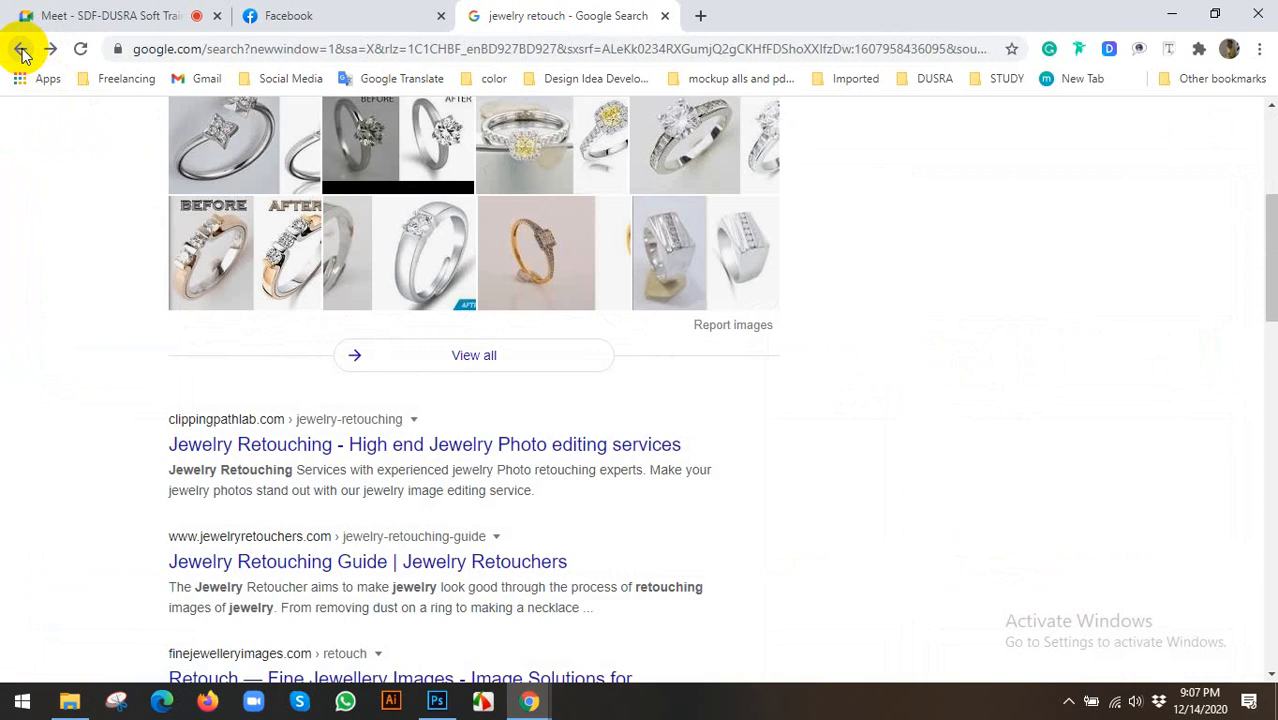
left_click(22, 50)
left_click(15, 50)
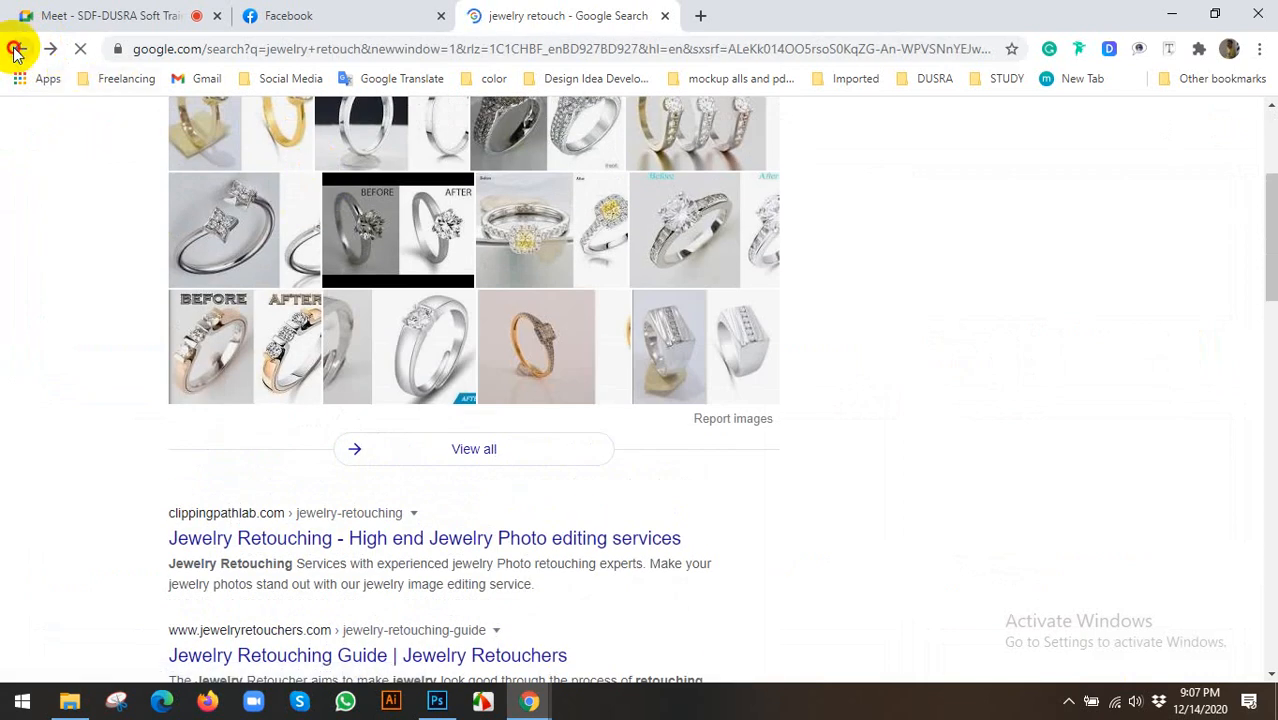
left_click(15, 50)
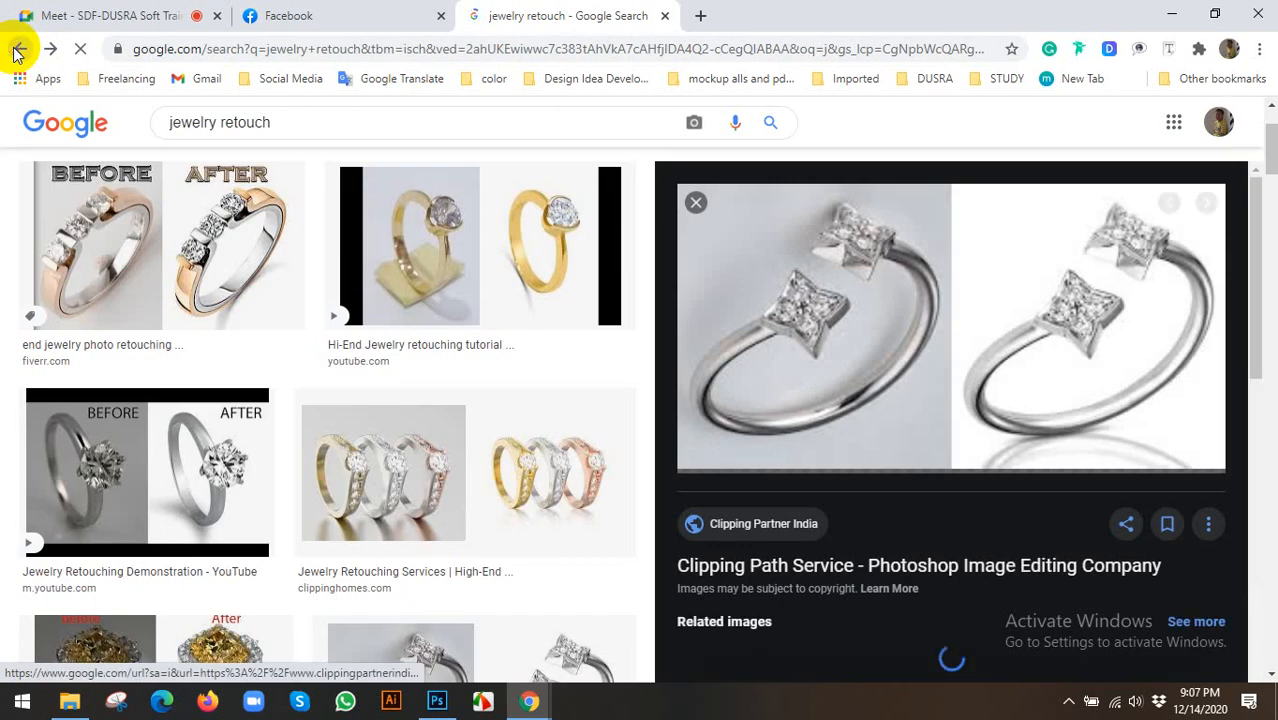
left_click(15, 50)
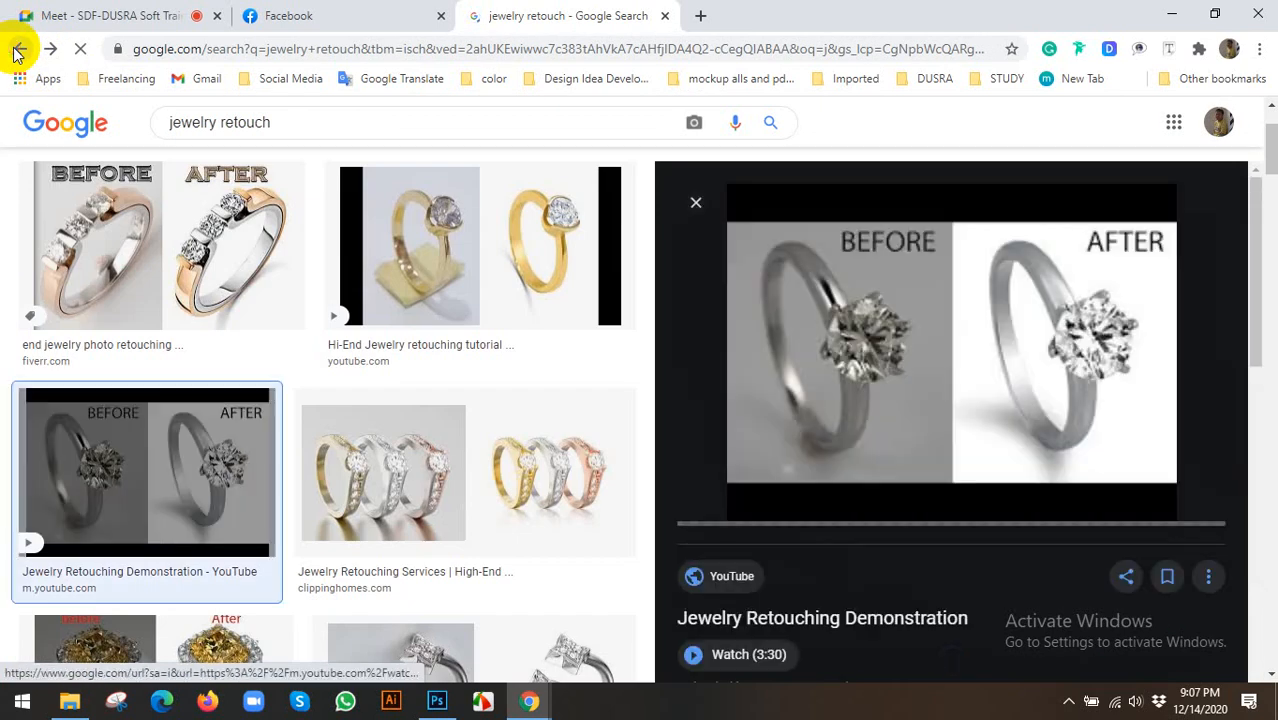
left_click(15, 50)
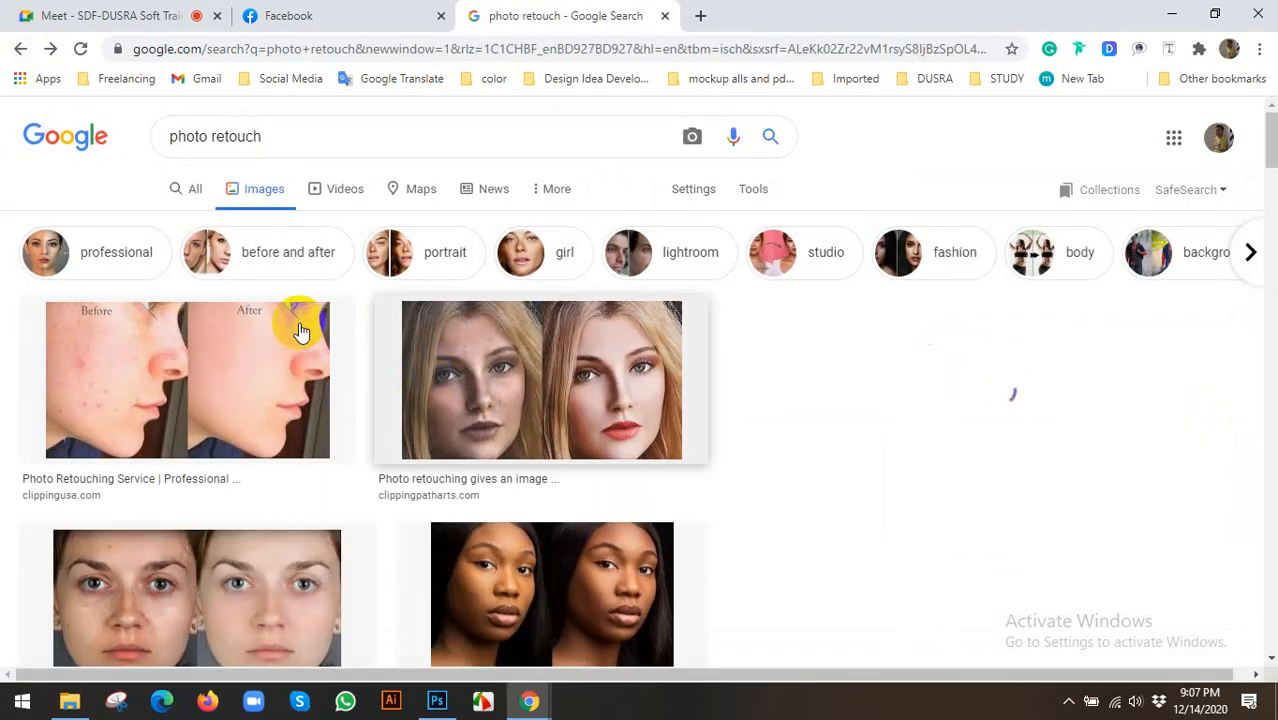
left_click(300, 330)
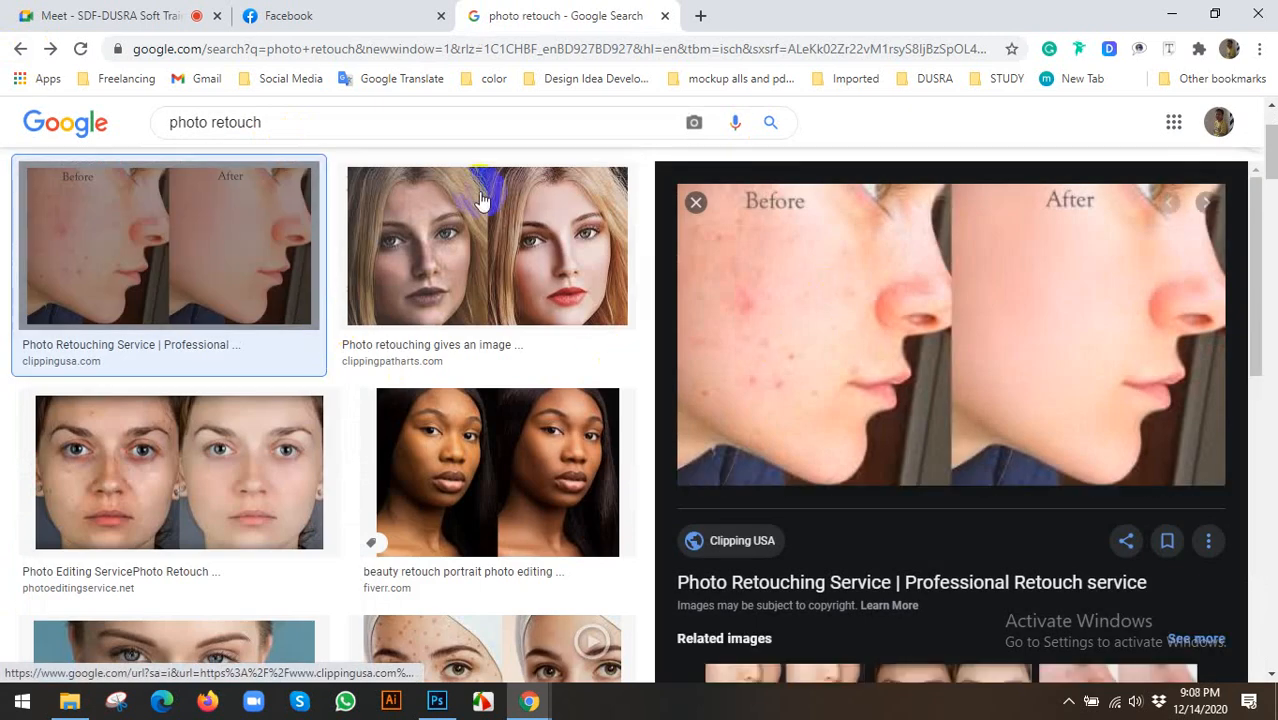
Step: Search Google Images for "pimple face" and look over the resulting photos
scroll(323, 238, "up", 2)
left_click_drag(283, 136, 9, 136)
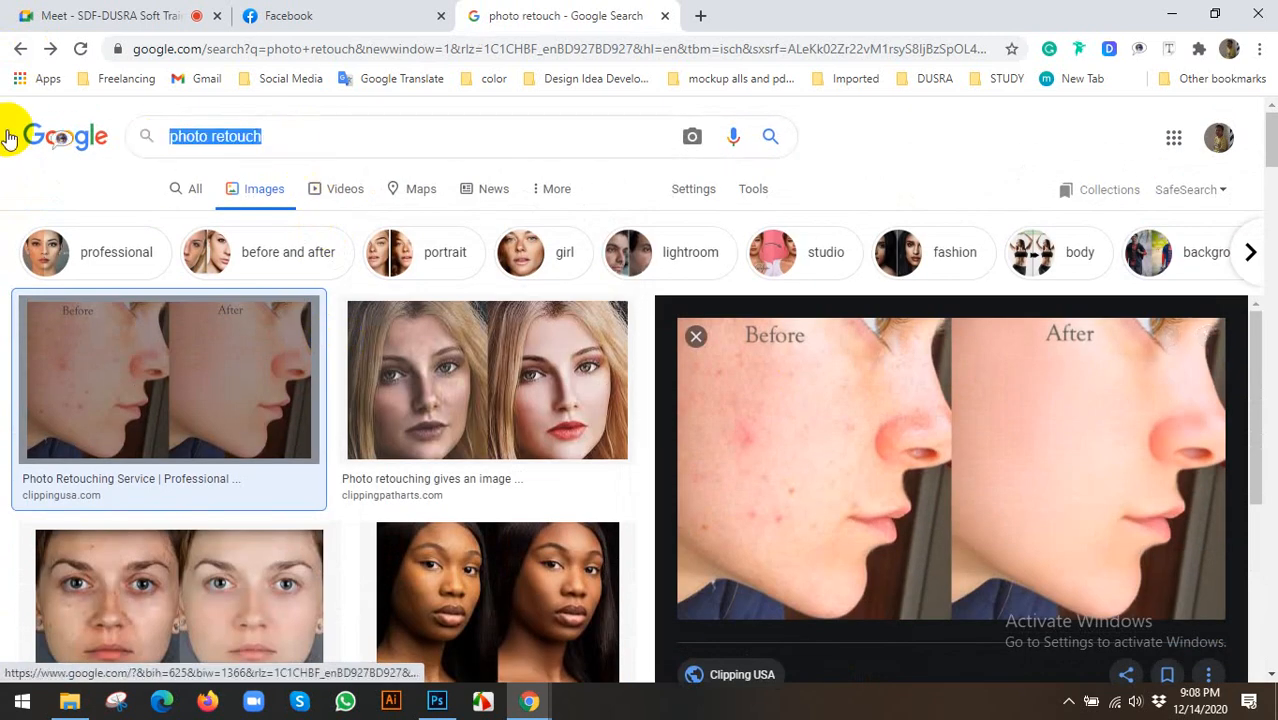
type("i")
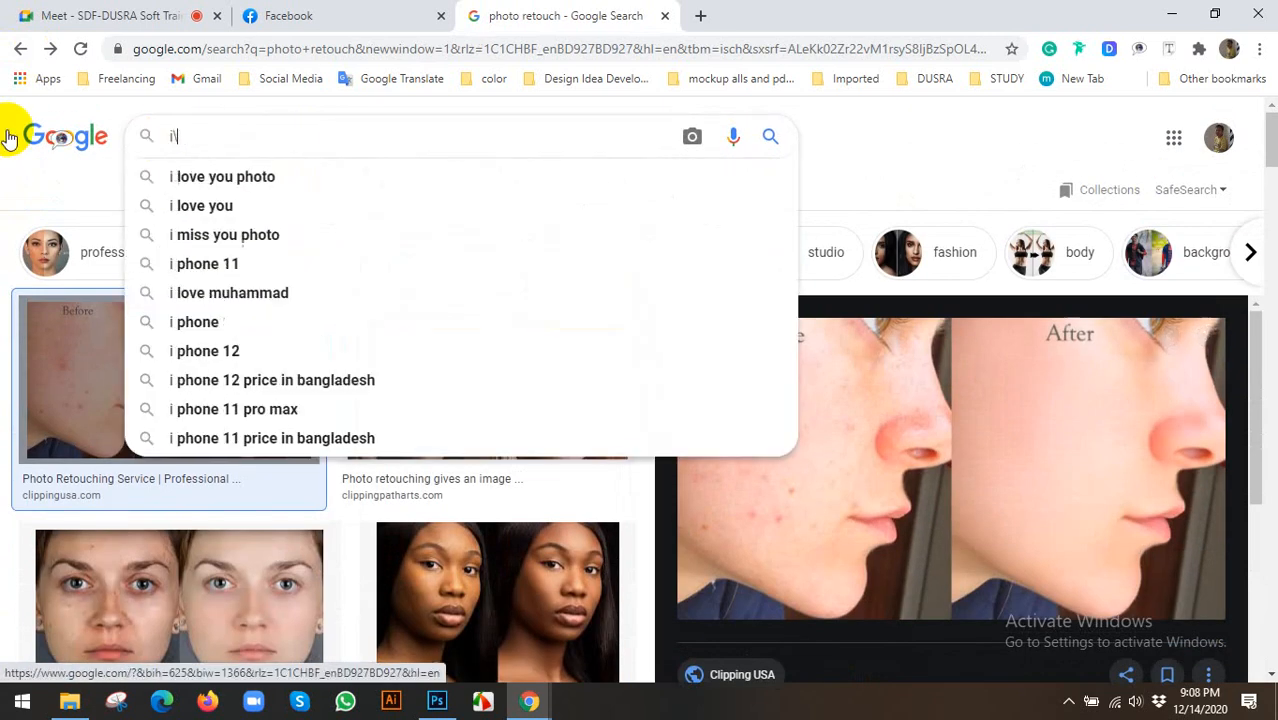
key("BackSpace")
key("BackSpace")
type("pi")
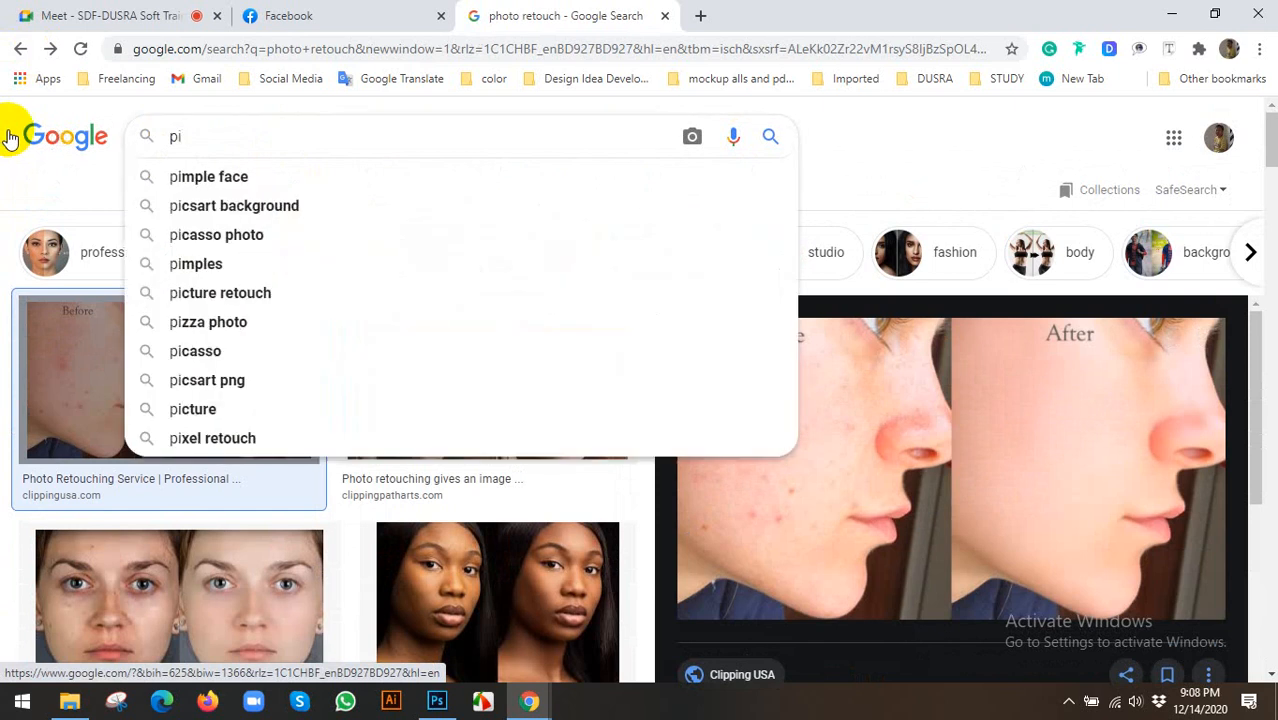
key("Down")
key("Return")
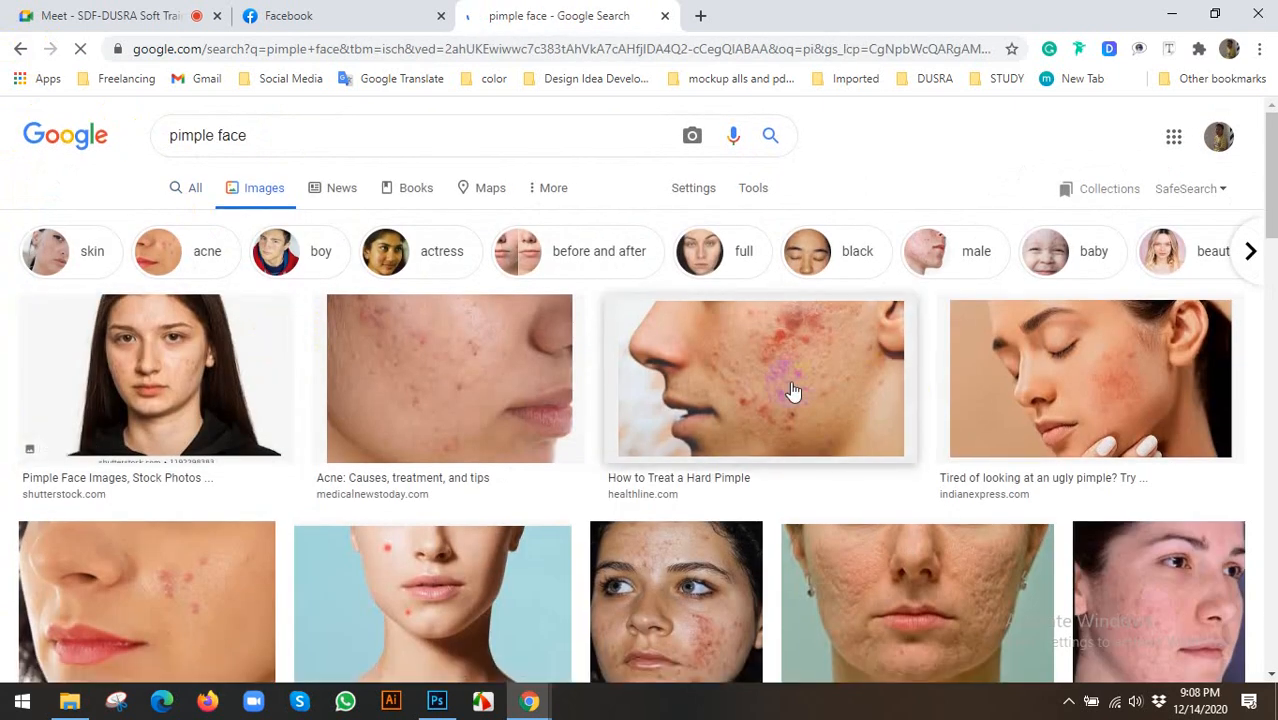
scroll(750, 390, "down", 1)
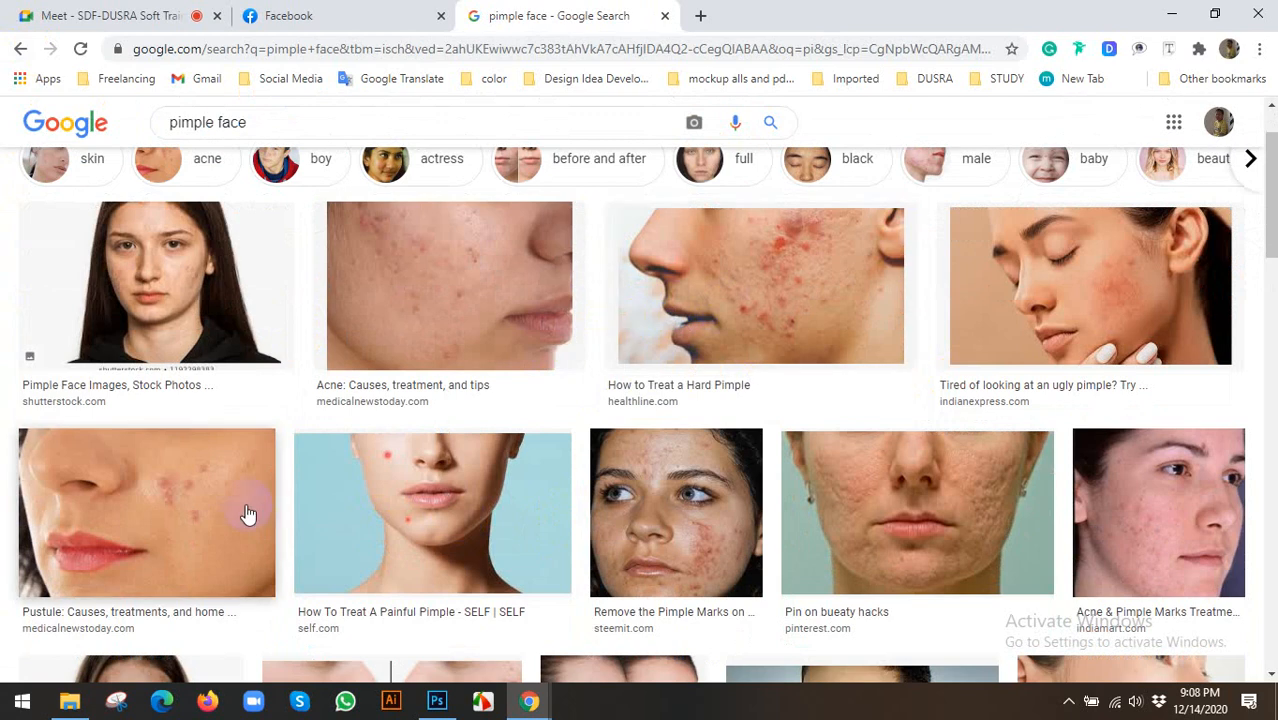
Step: Switch to Photoshop and review the lips, acne chin and turtle documents, ending on the face portrait in Untitled-3
left_click(437, 701)
left_click(409, 232)
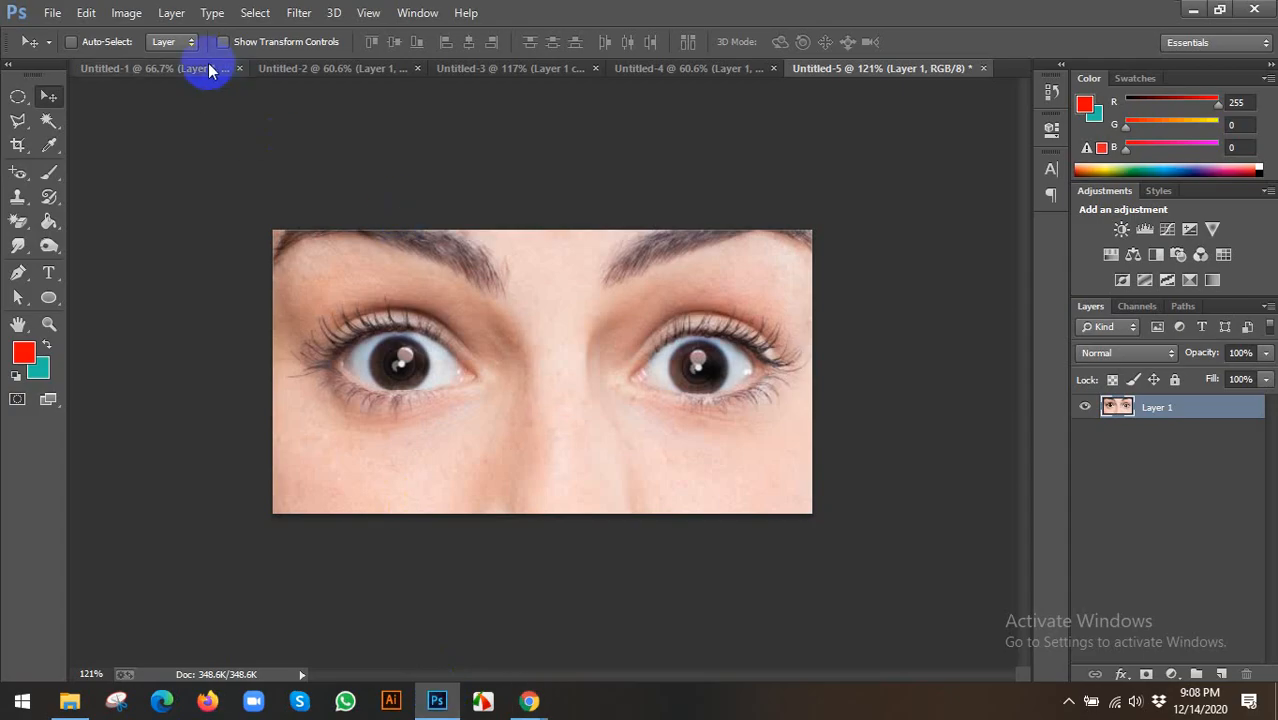
left_click(177, 75)
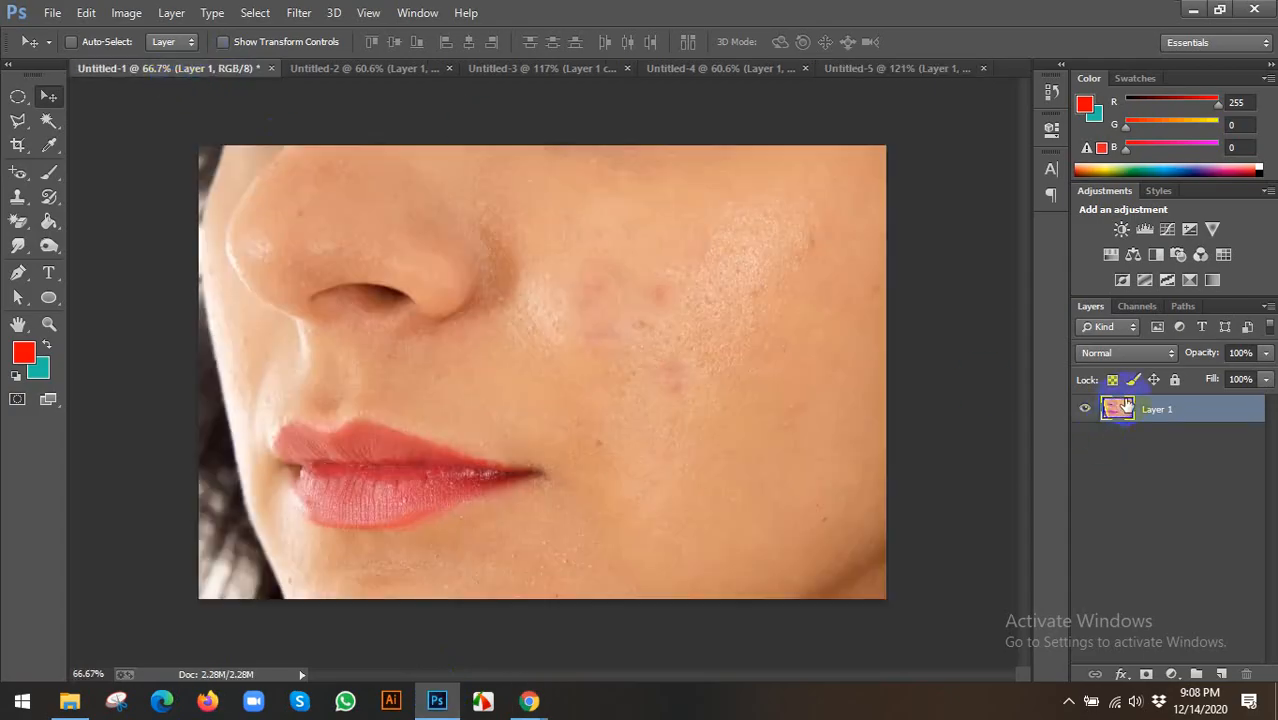
left_click(375, 67)
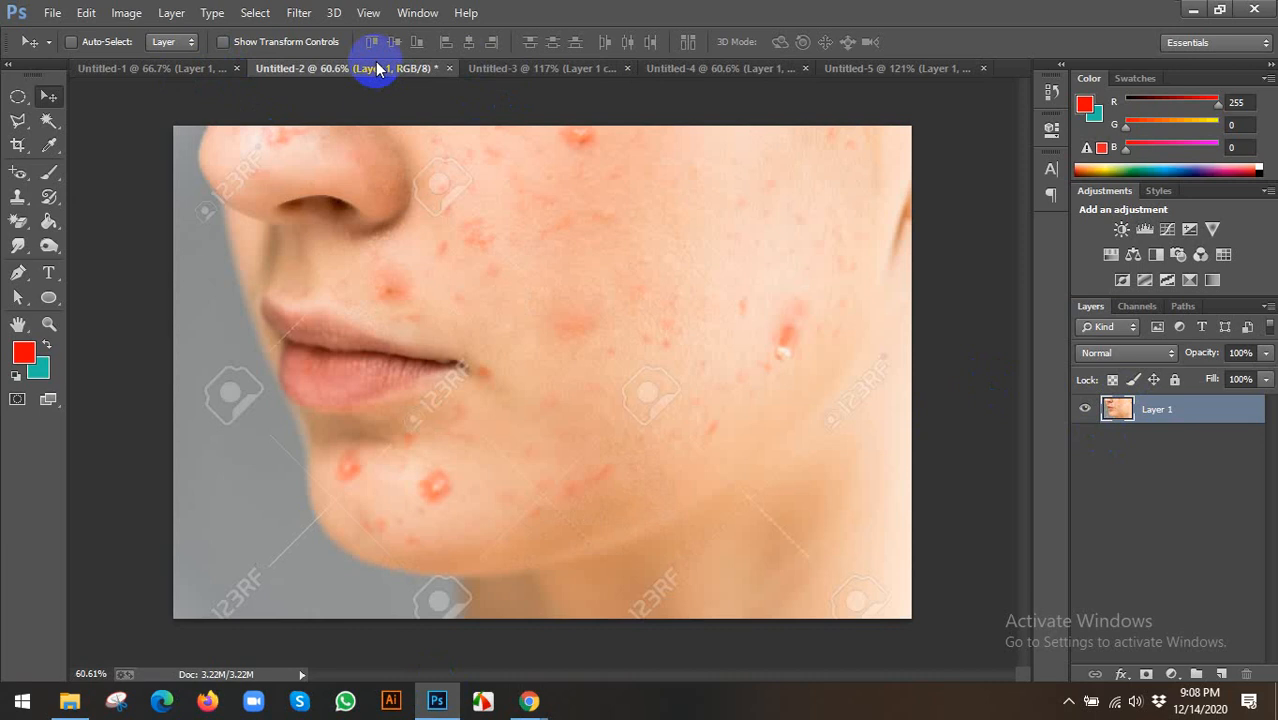
left_click(720, 69)
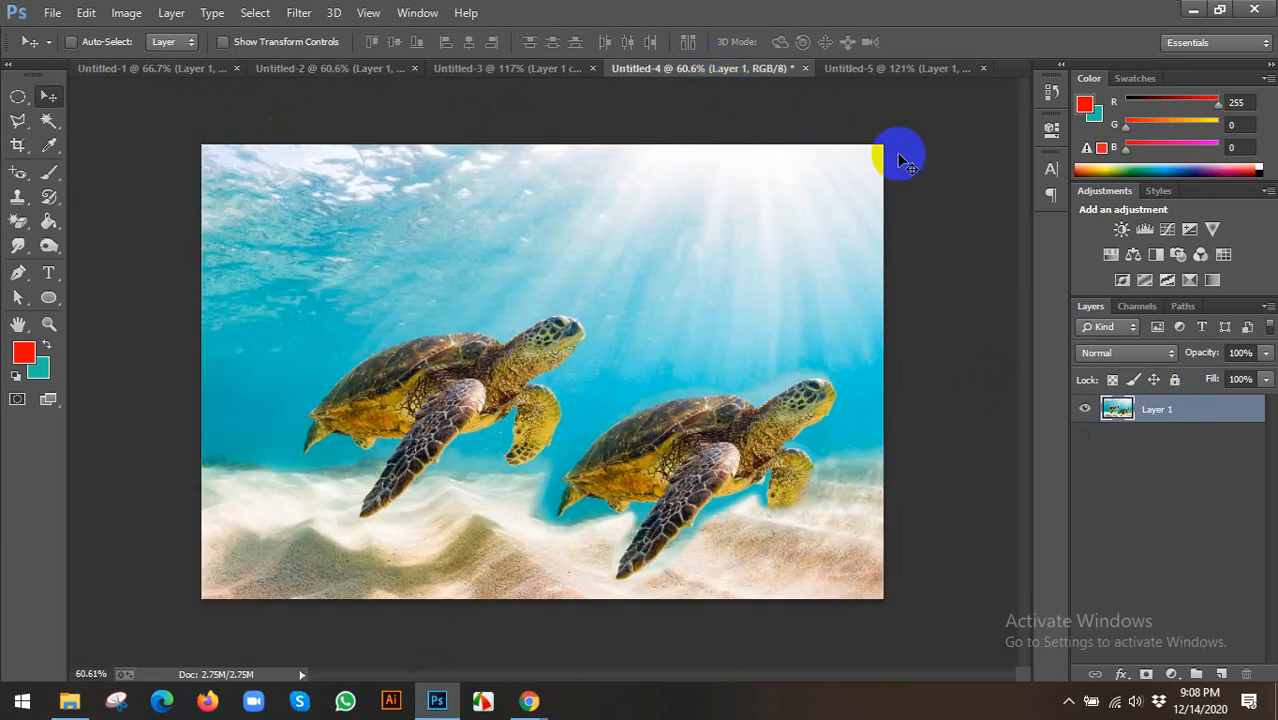
left_click(540, 67)
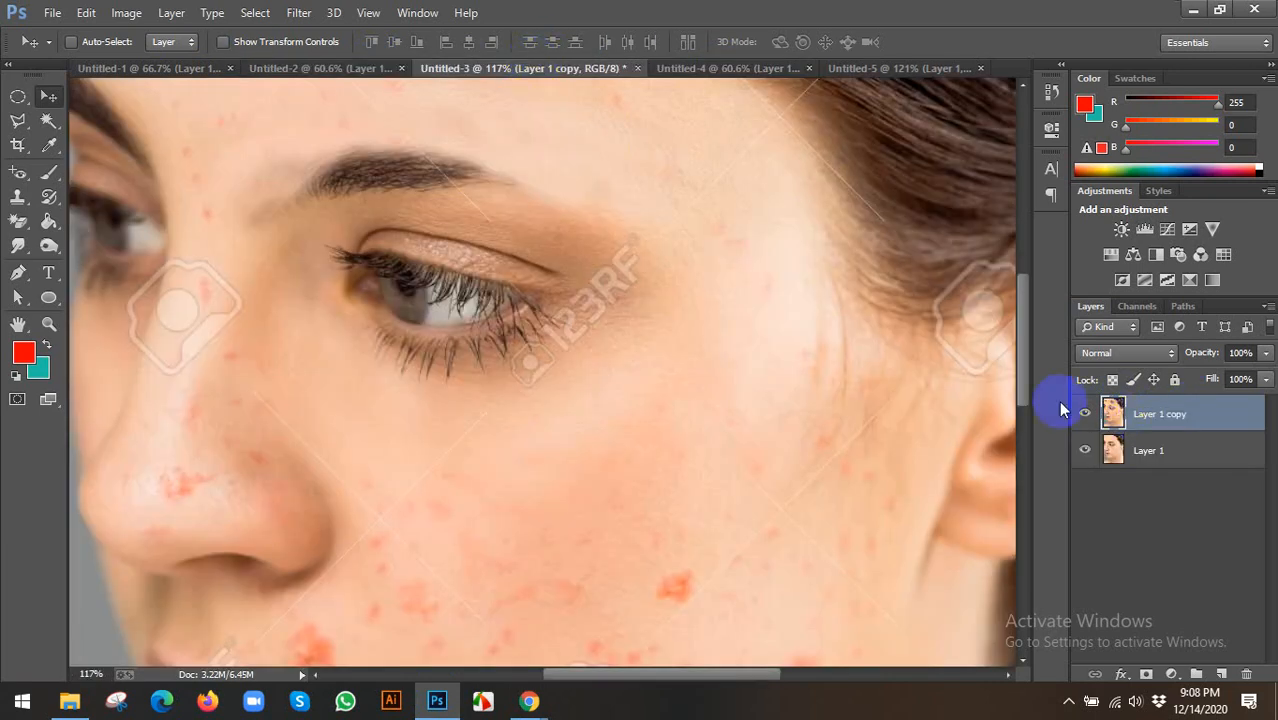
Step: Compare the retouched Layer 1 copy with the original Layer 1 by toggling their visibility, leaving both shown and the copy selected
scroll(947, 414, "down", 6)
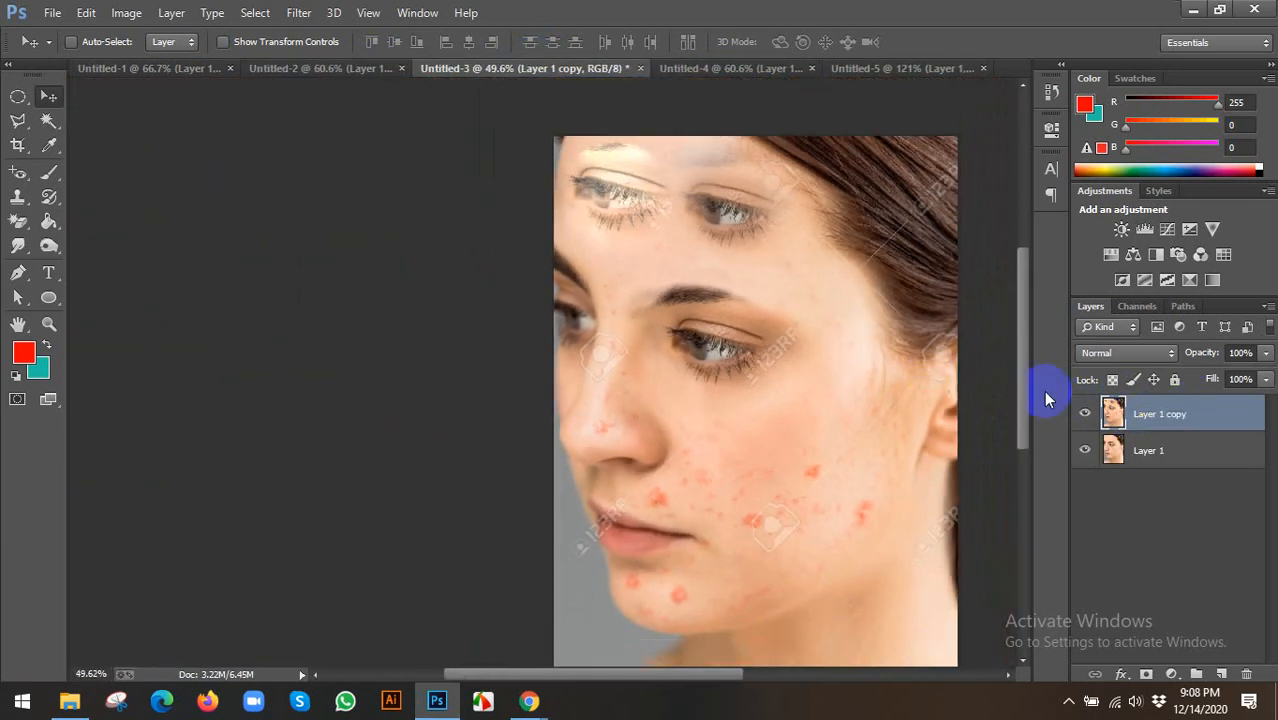
left_click(1080, 416)
left_click(1081, 417)
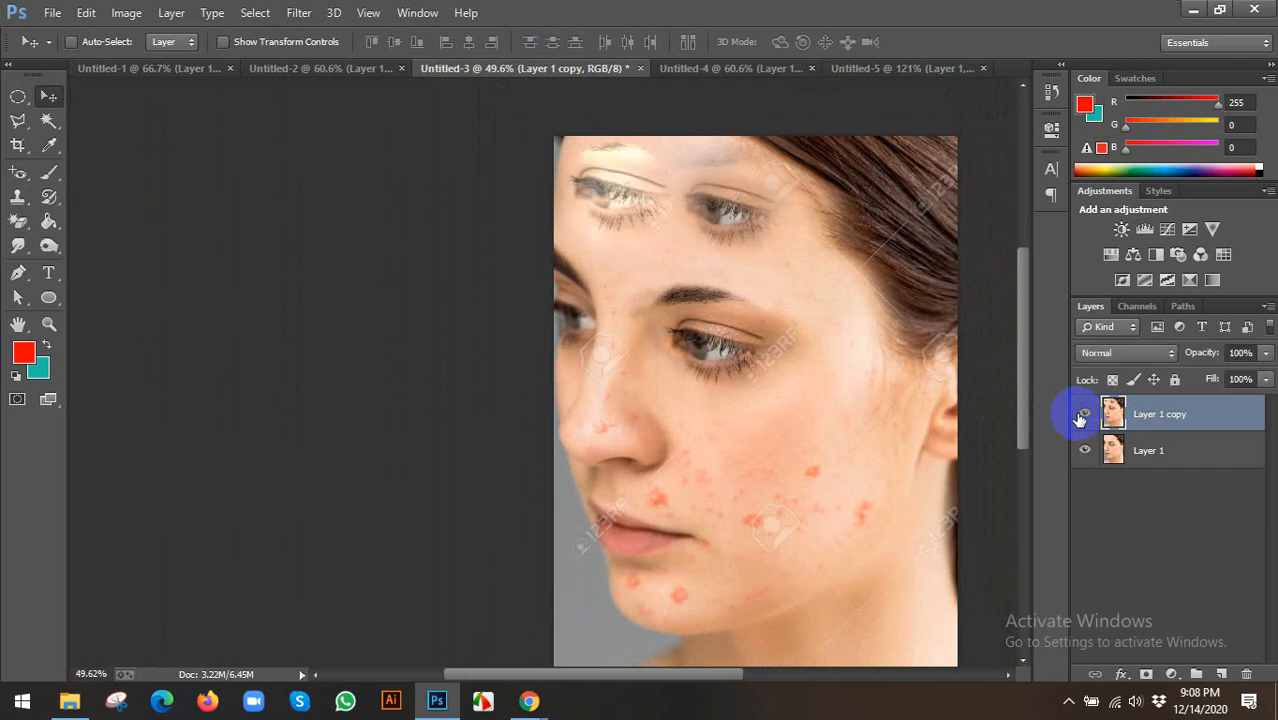
left_click(1143, 448)
left_click(1085, 451)
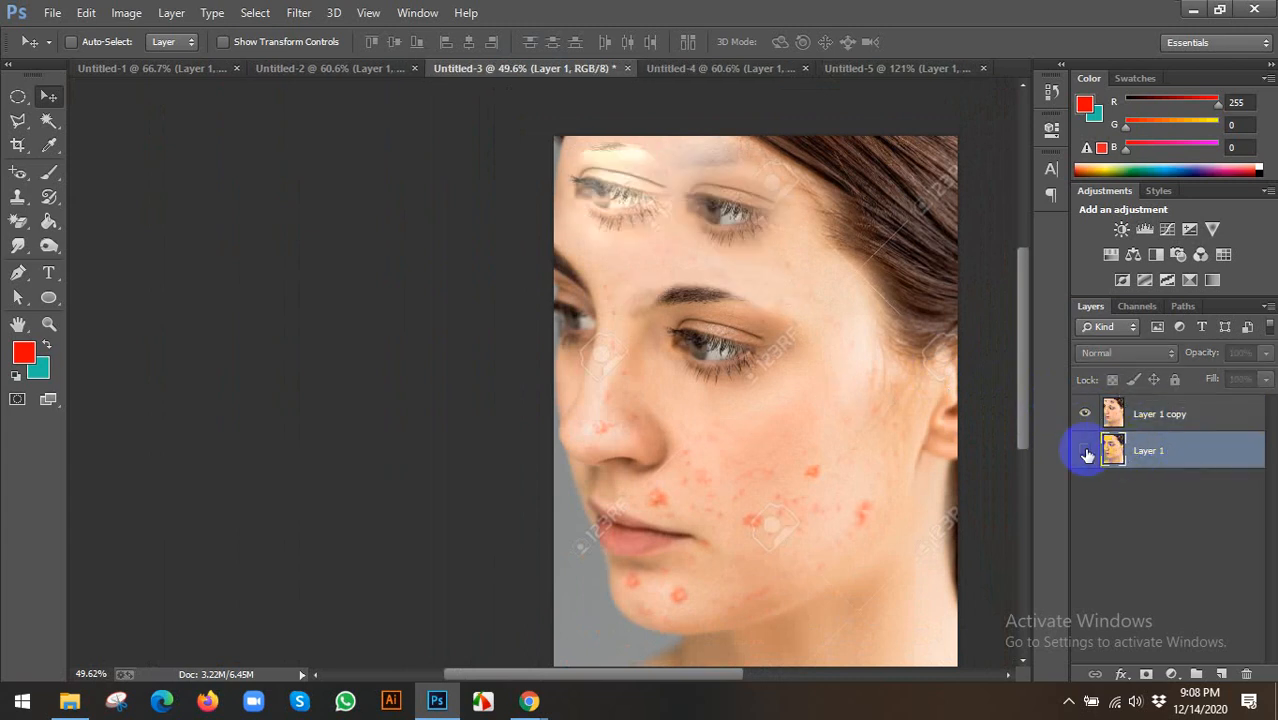
left_click(1086, 452)
left_click(1165, 413)
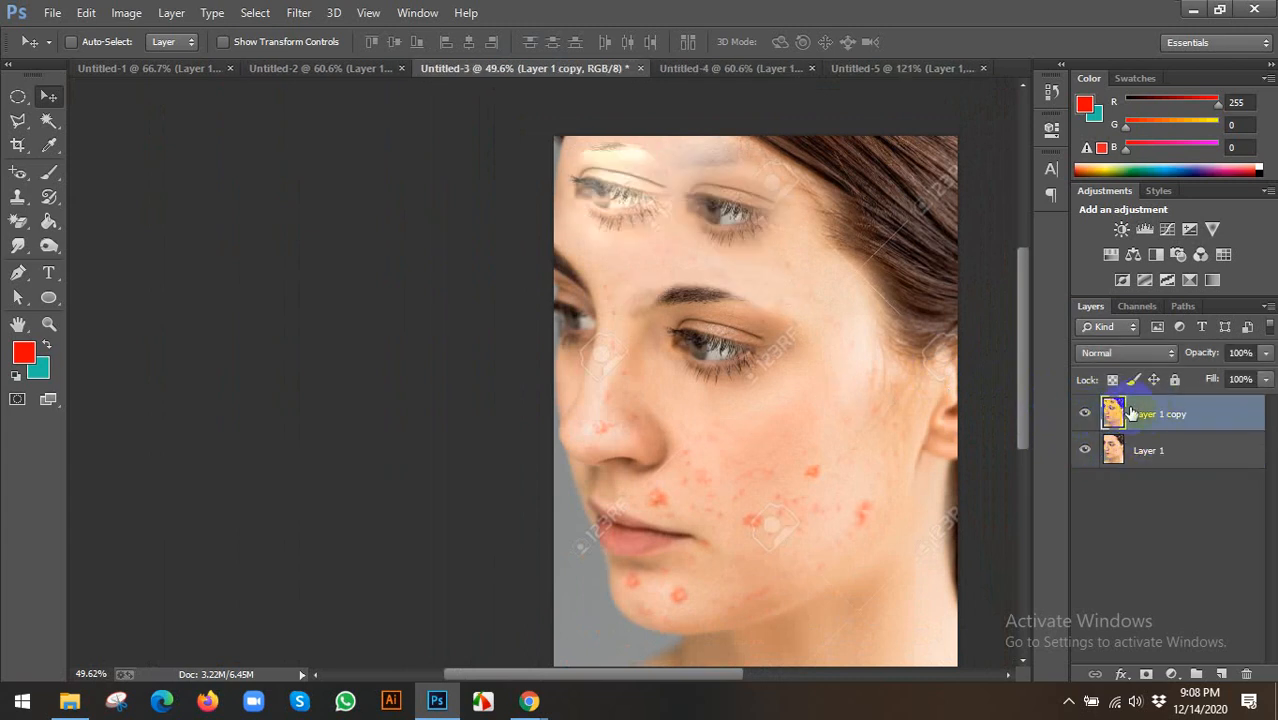
scroll(887, 362, "down", 1)
scroll(595, 375, "down", 1)
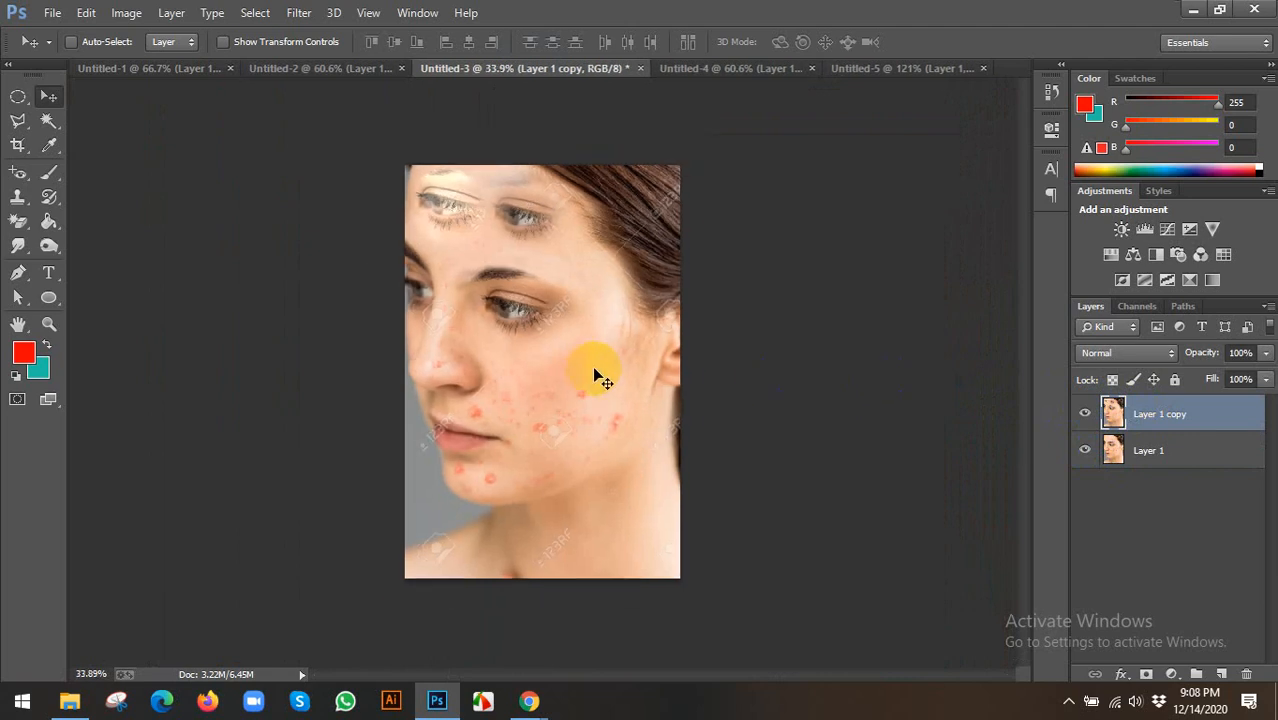
Step: Extend the portrait's canvas to the left with the Crop tool to about double its width
left_click(17, 145)
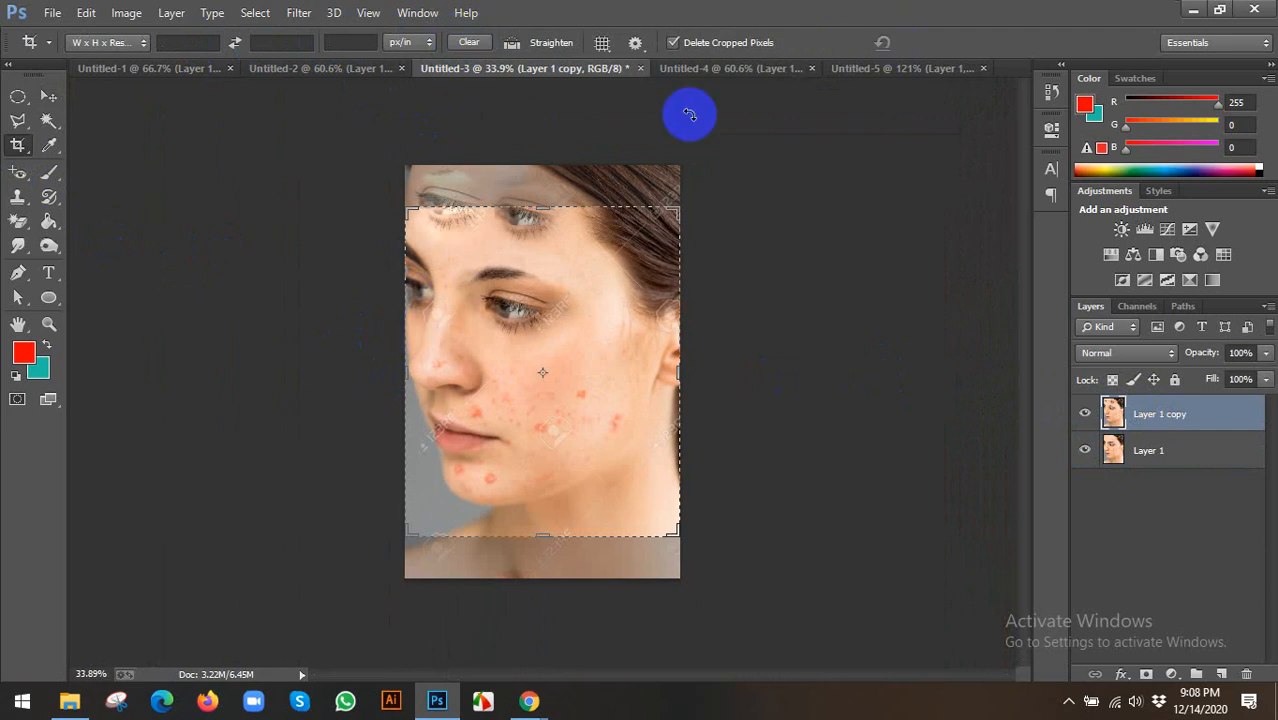
left_click(48, 96)
left_click(17, 145)
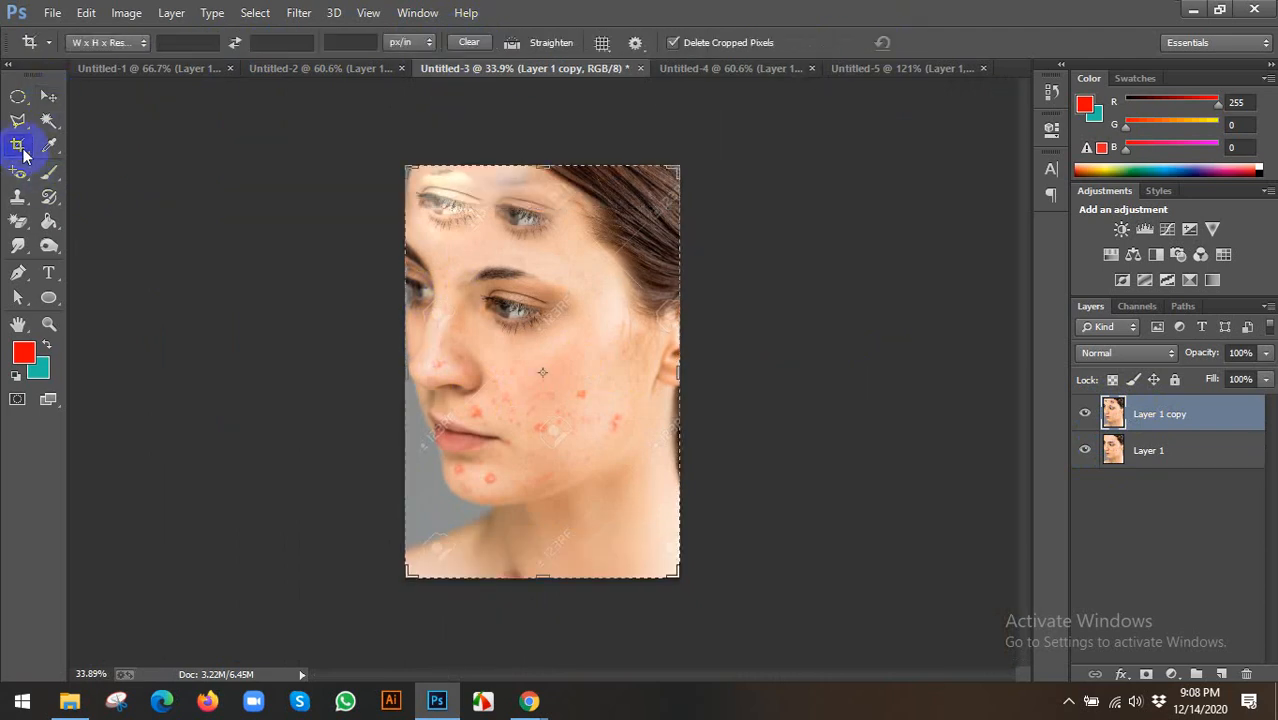
left_click_drag(407, 378, 268, 372)
left_click(942, 42)
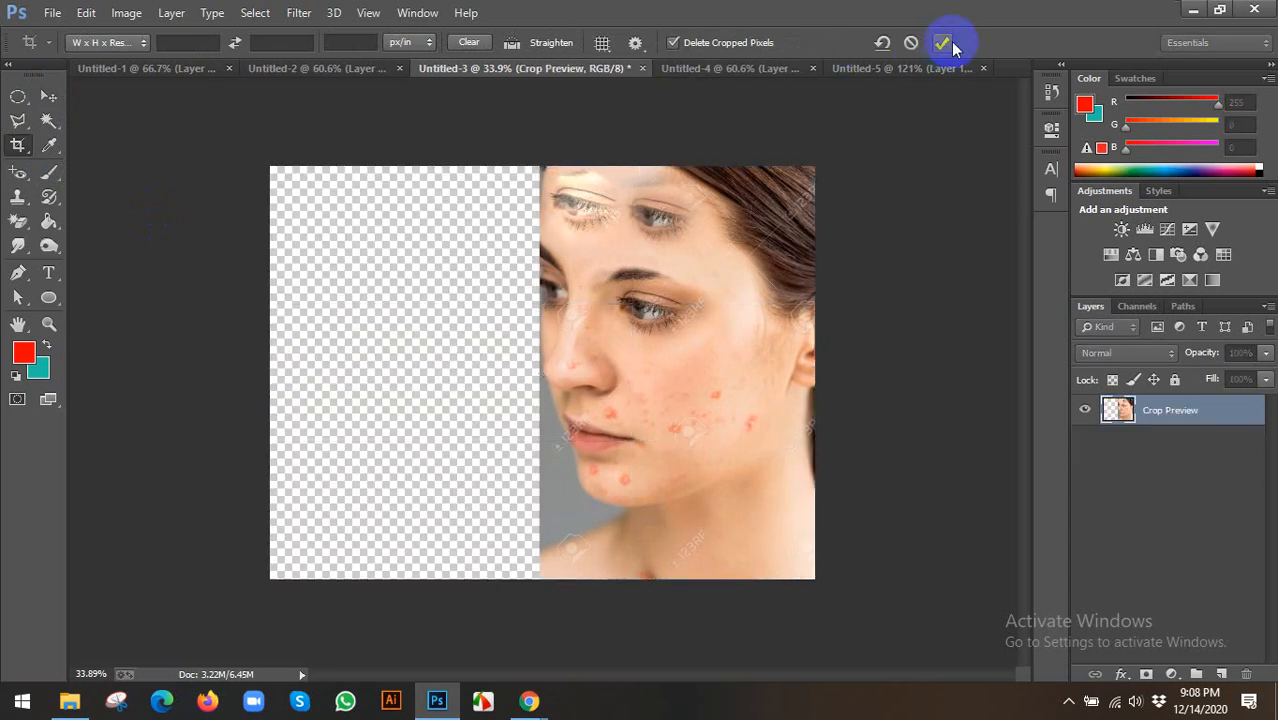
Step: Move the original face on Layer 1 into the empty left half, beside the retouched copy
key("ctrl+j")
left_click(49, 98)
left_click(1152, 446)
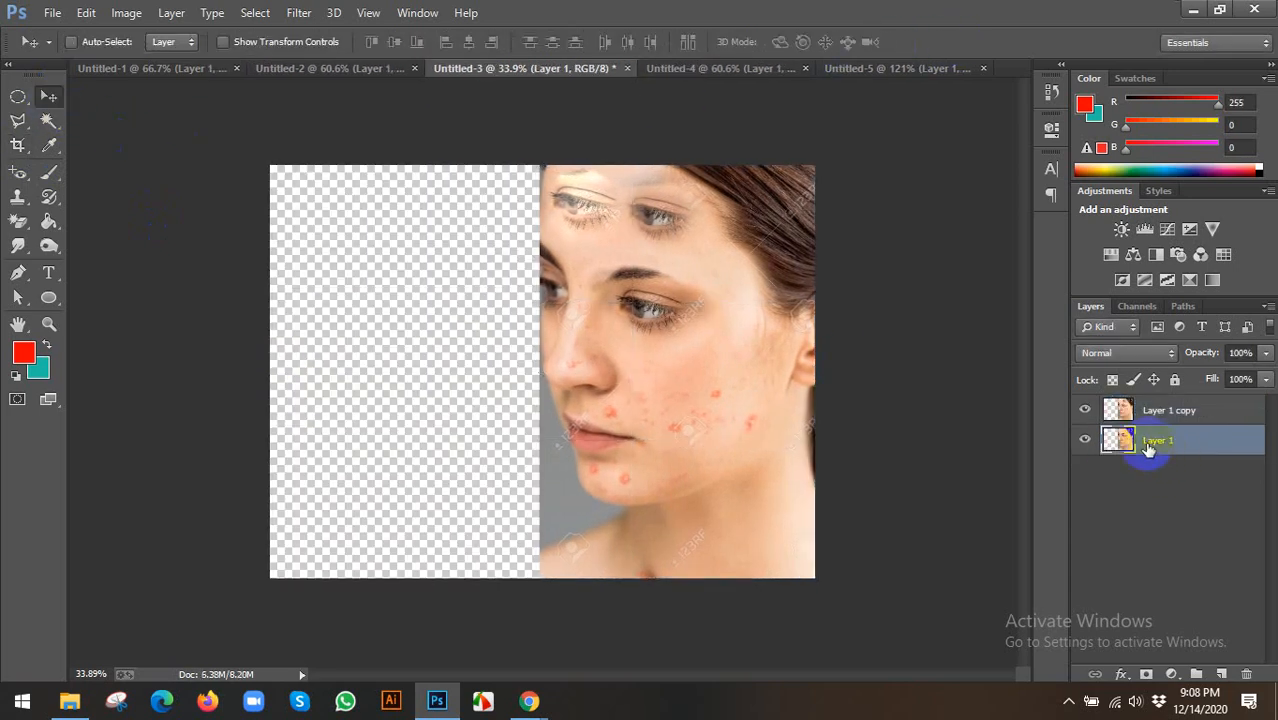
left_click_drag(647, 413, 415, 404)
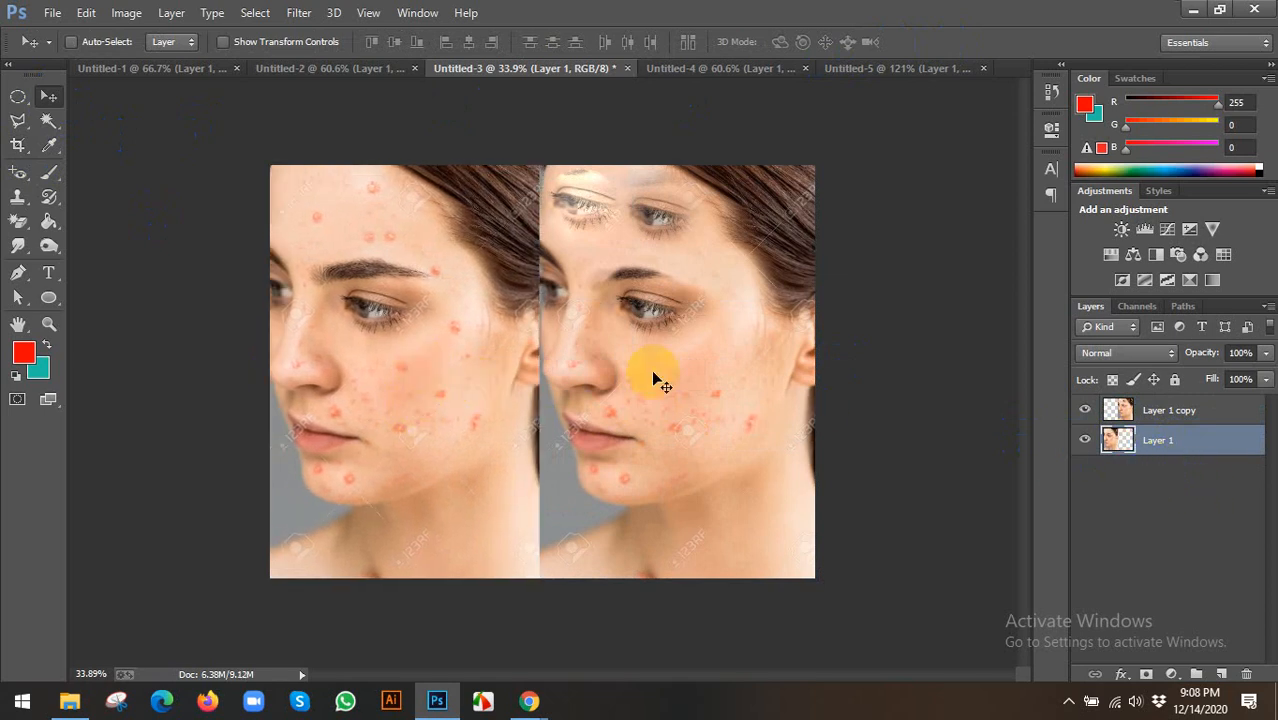
scroll(380, 297, "up", 1)
scroll(760, 304, "down", 1)
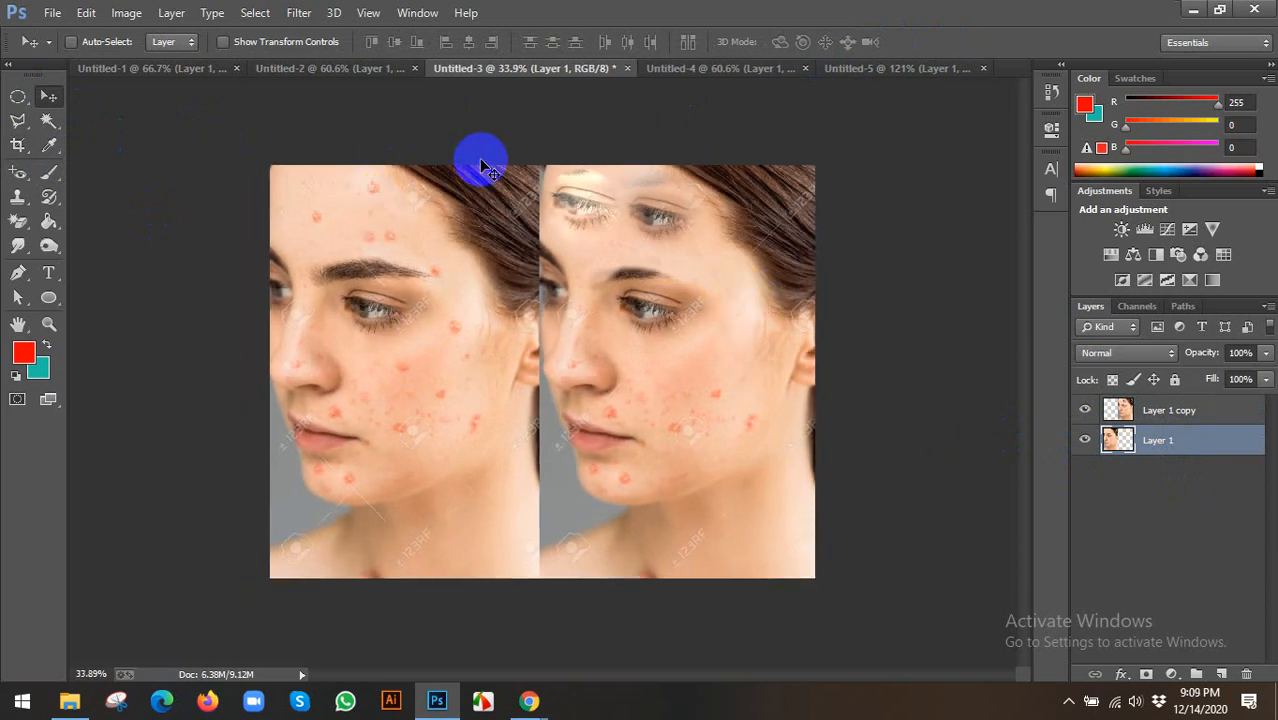
left_click(32, 148)
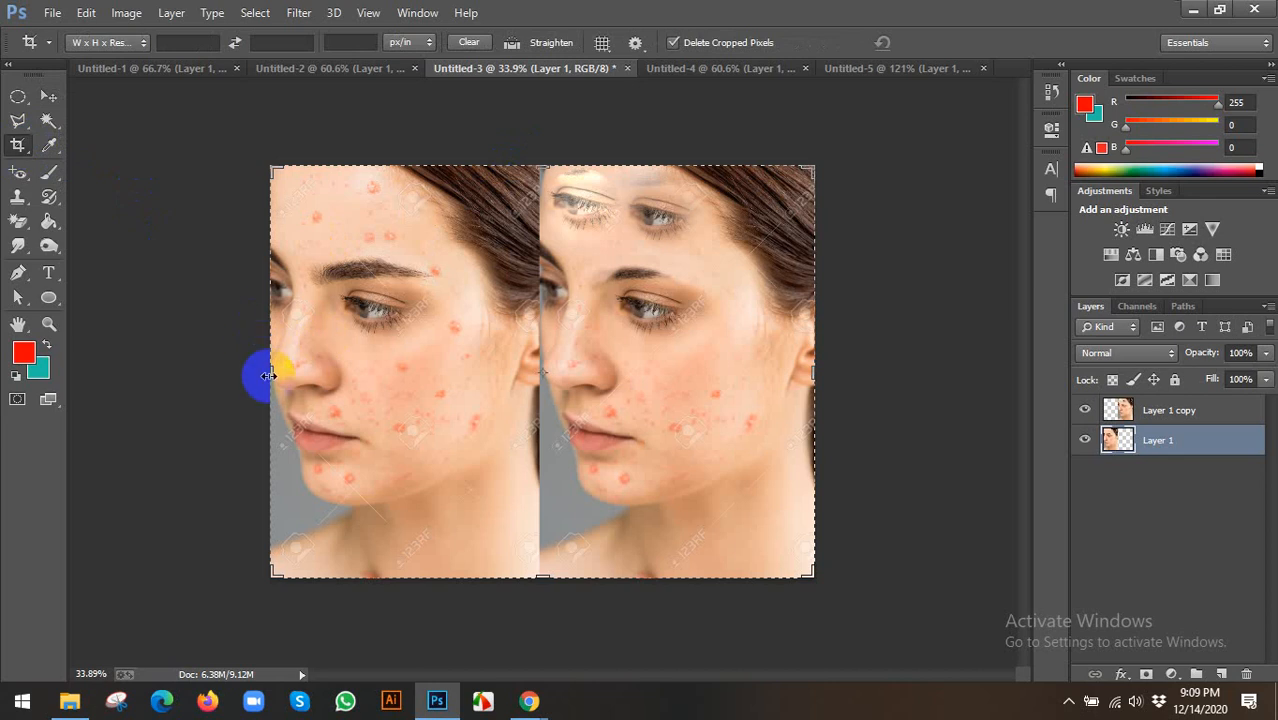
left_click_drag(268, 375, 156, 377)
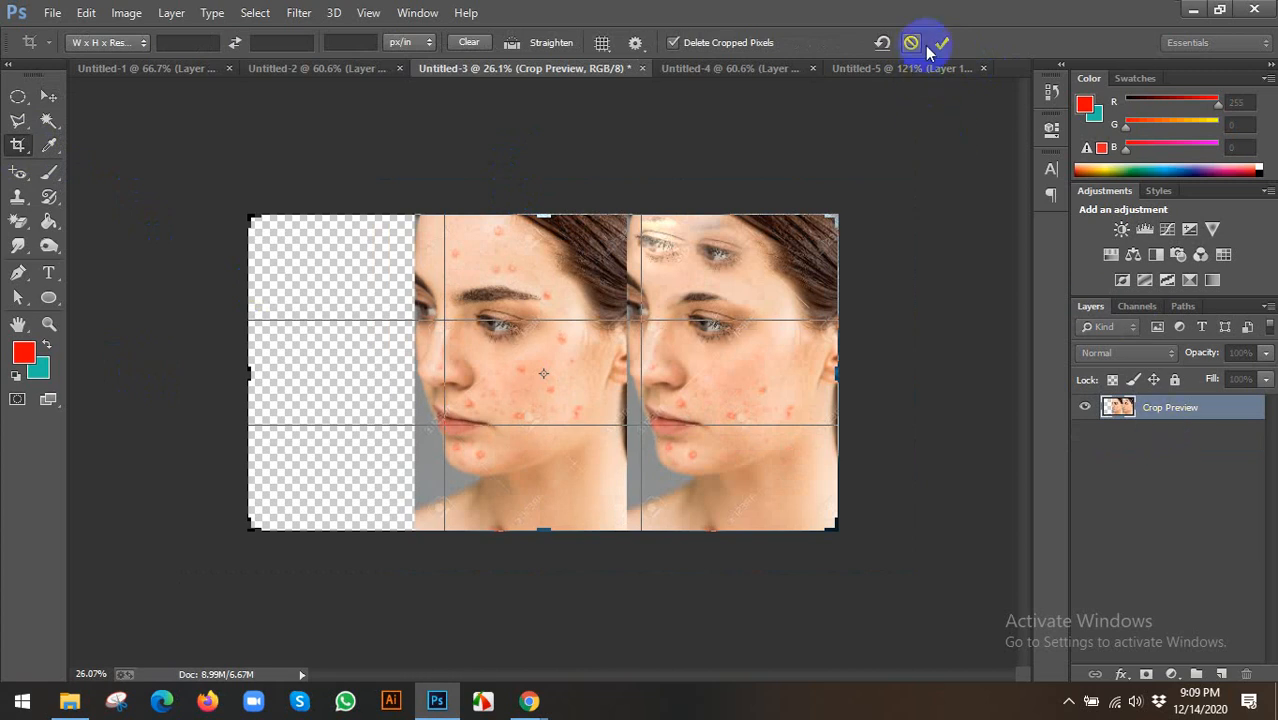
key("Escape")
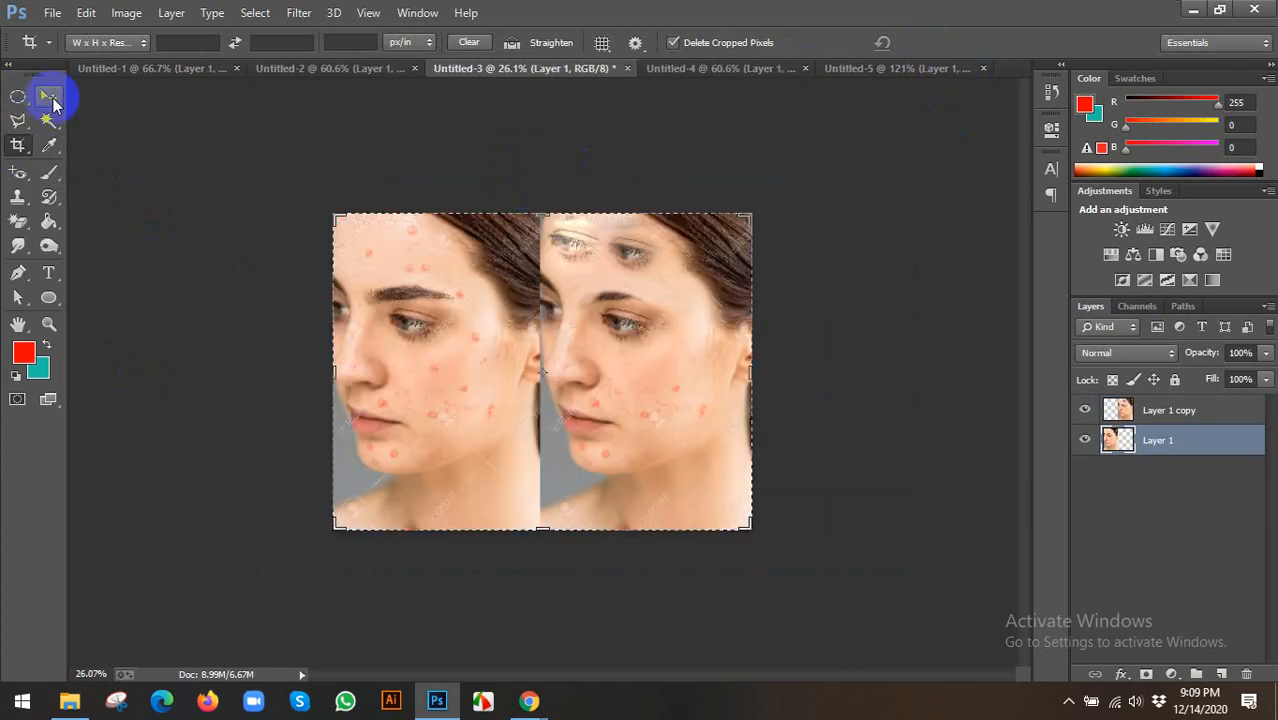
left_click(49, 95)
mouse_move(542, 690)
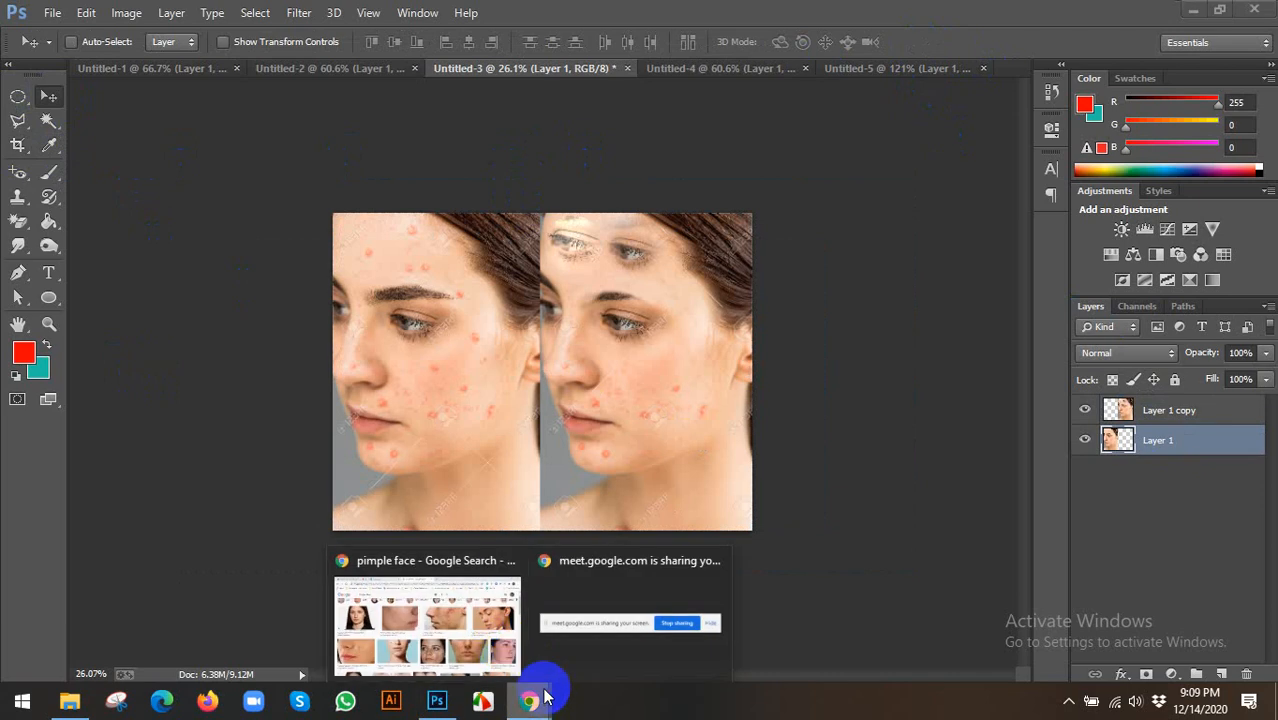